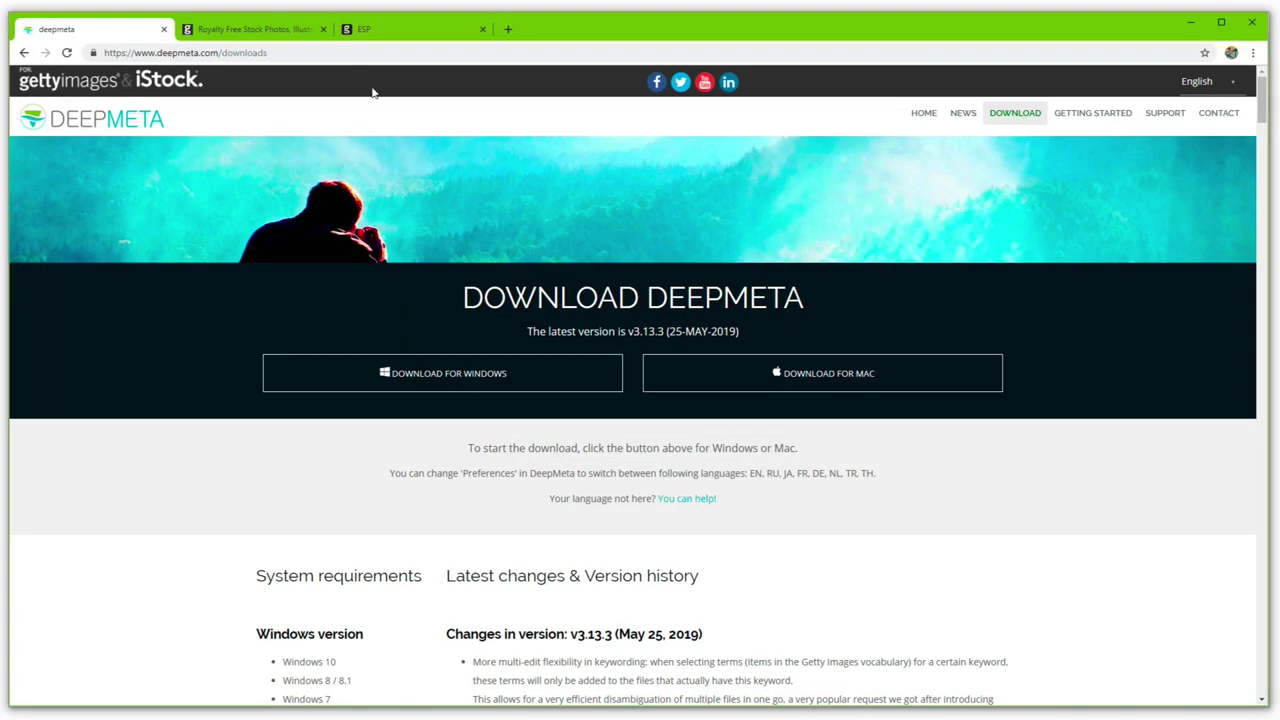
Step: Switch from the DeepMeta downloads page to the Getty Images ESP Welcome Contributors tab
left_click(394, 33)
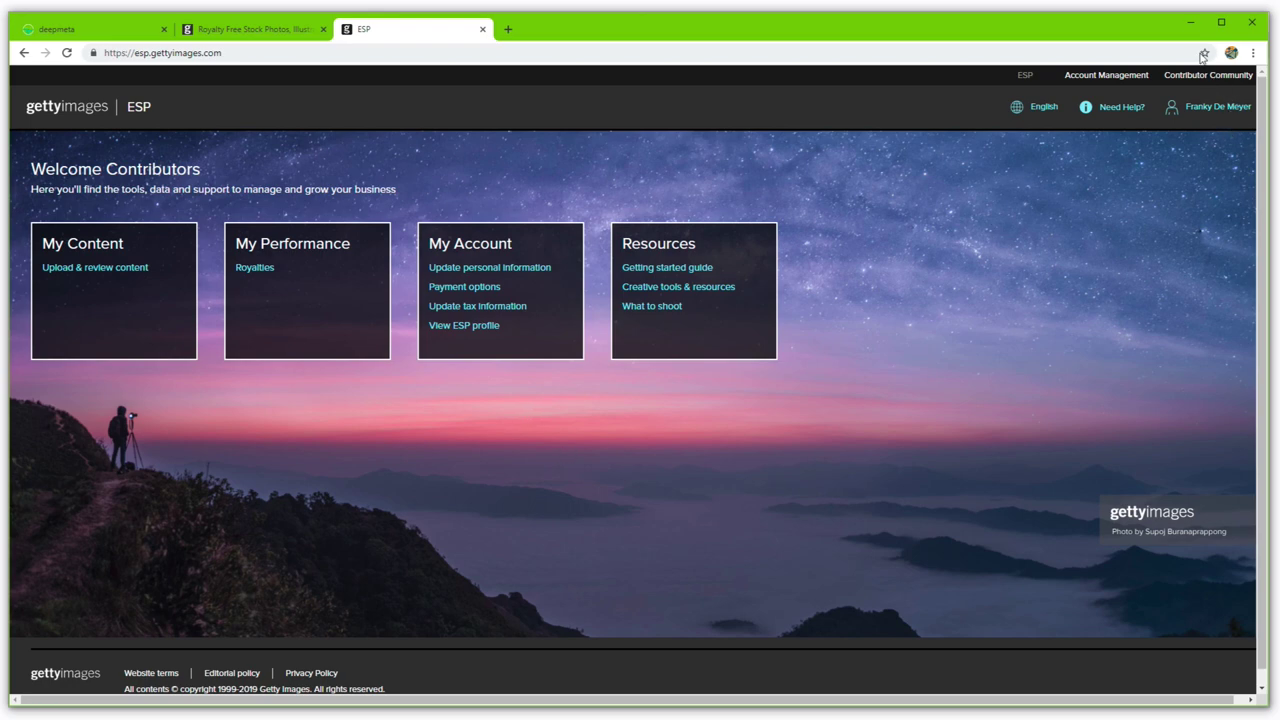
Step: Enter the ESP account e-mail and password in DeepMeta's General preferences and verify the login
left_click(1191, 21)
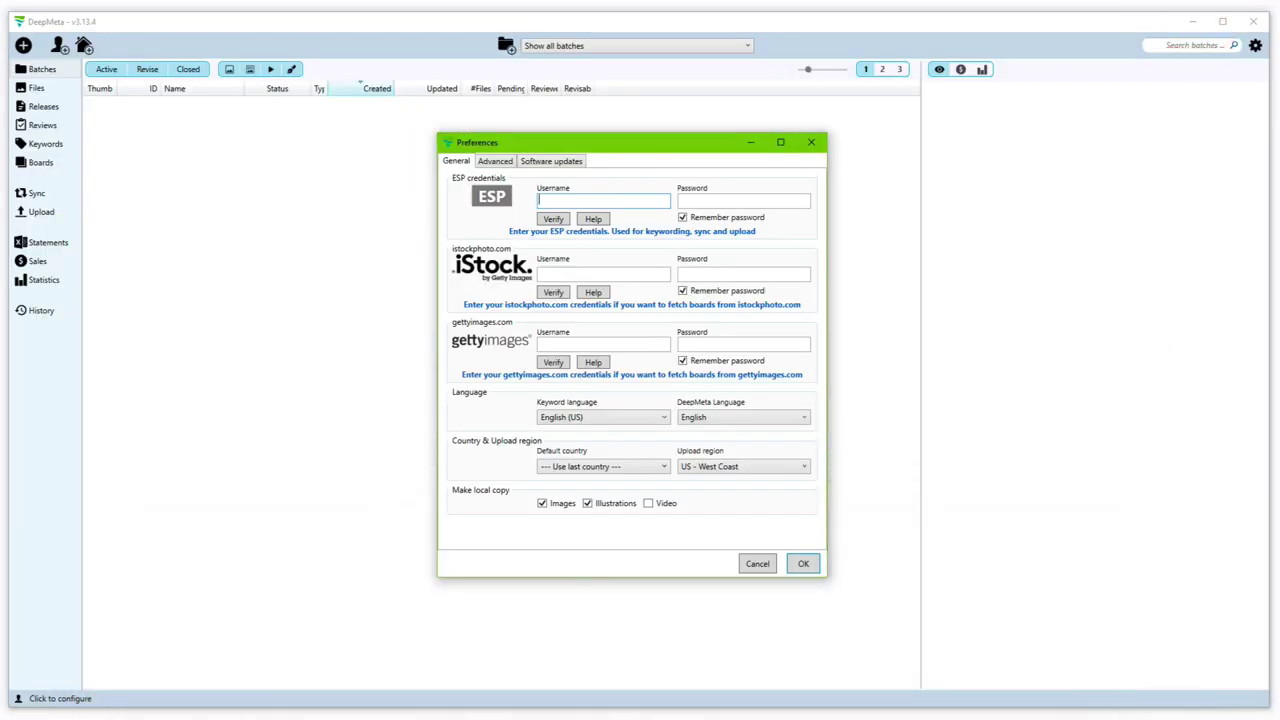
key("Tab")
key("ctrl+v")
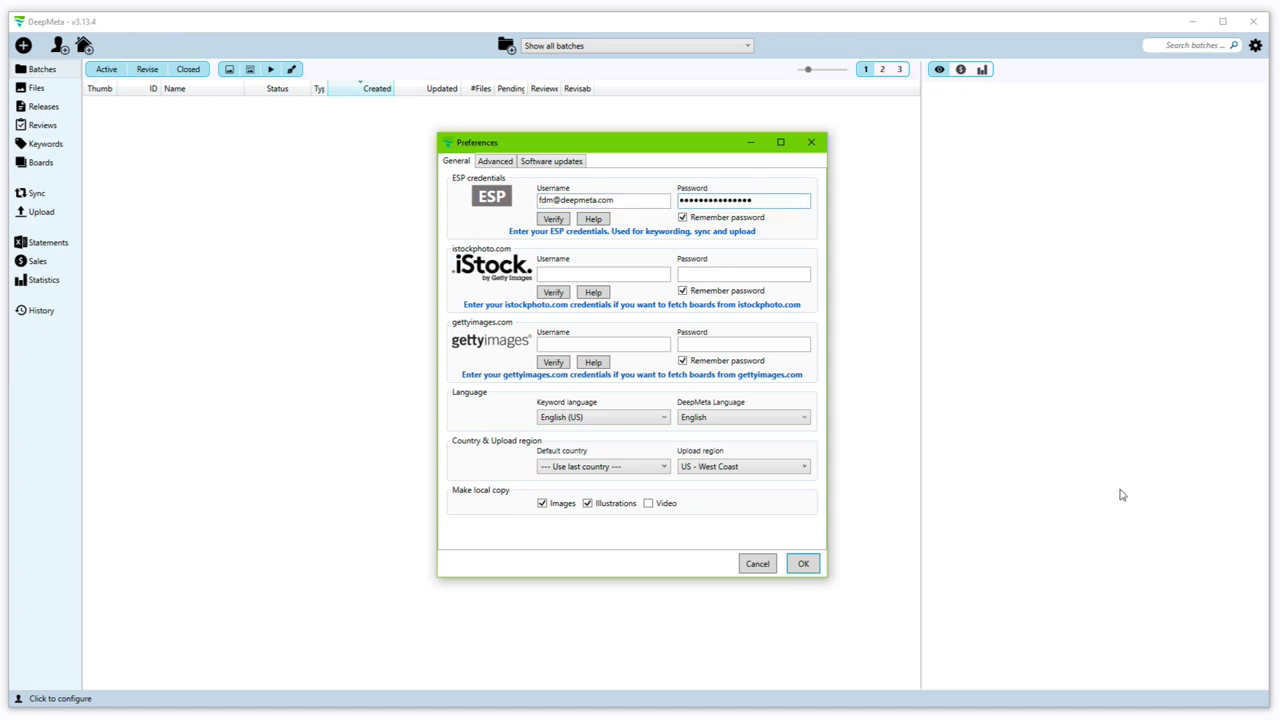
left_click(552, 220)
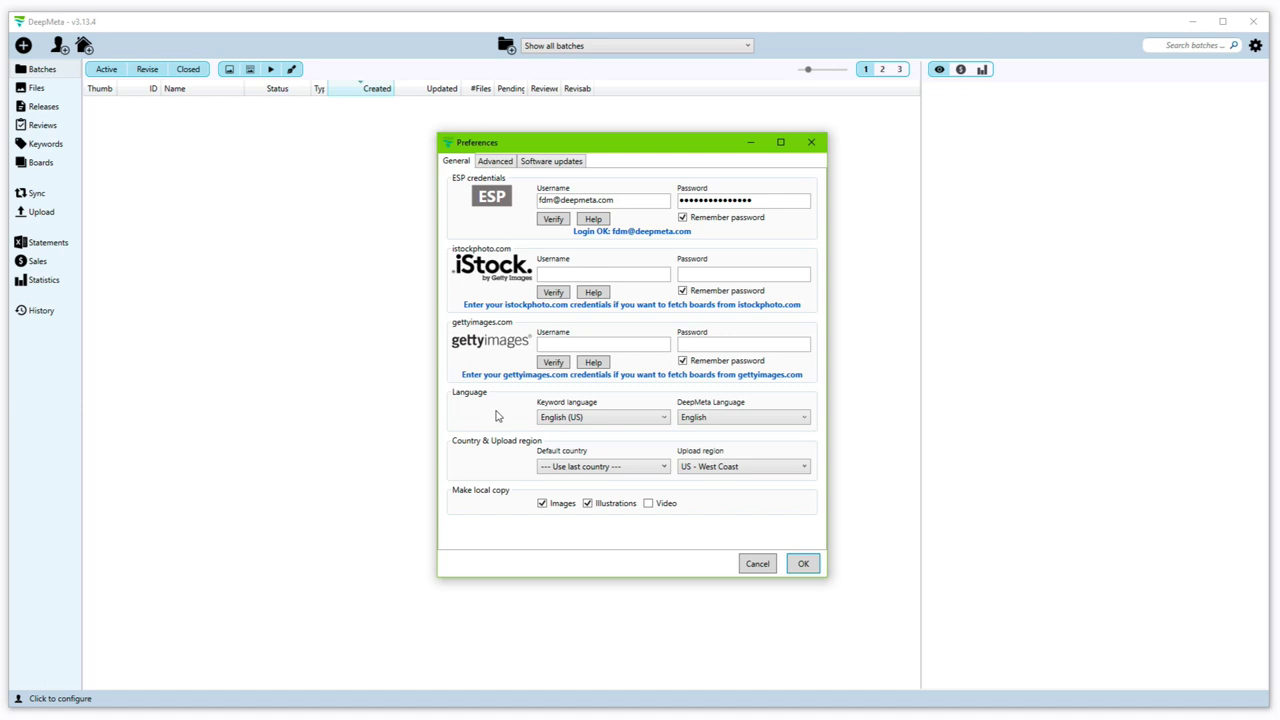
Step: Keep English (US) keywords and English interface, and set the upload region to Europe - Germany
left_click(615, 419)
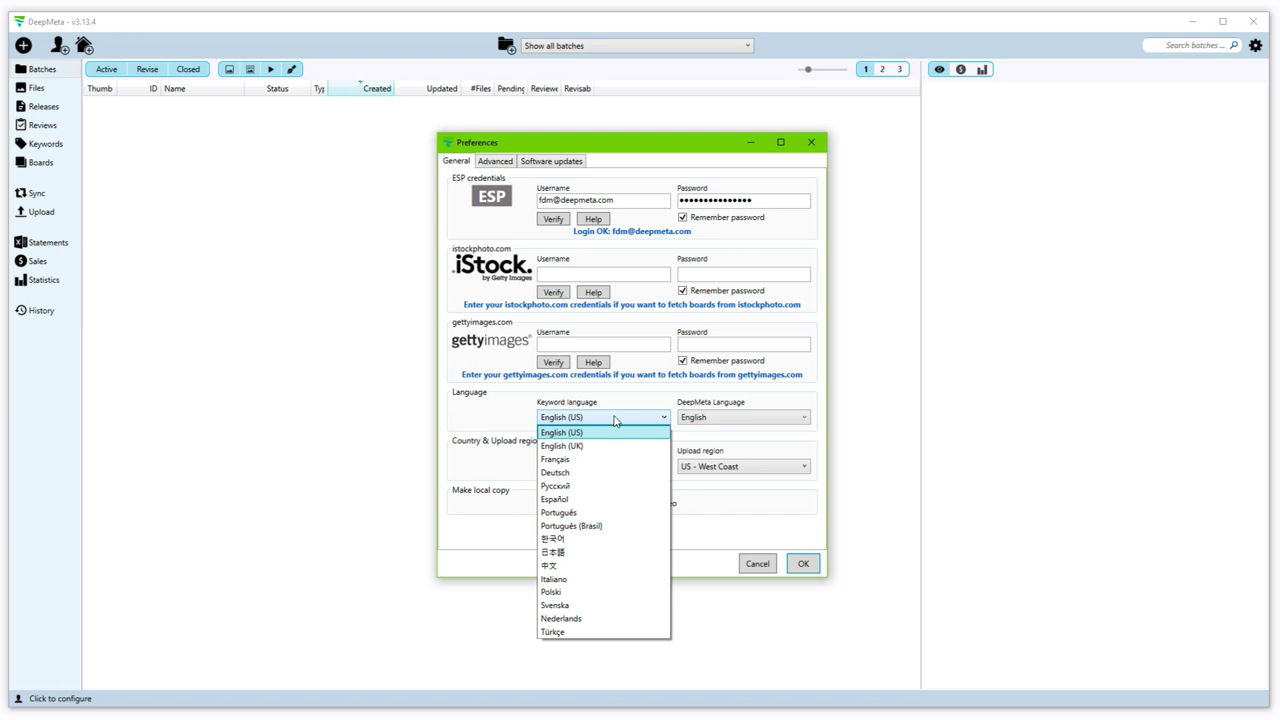
left_click(509, 410)
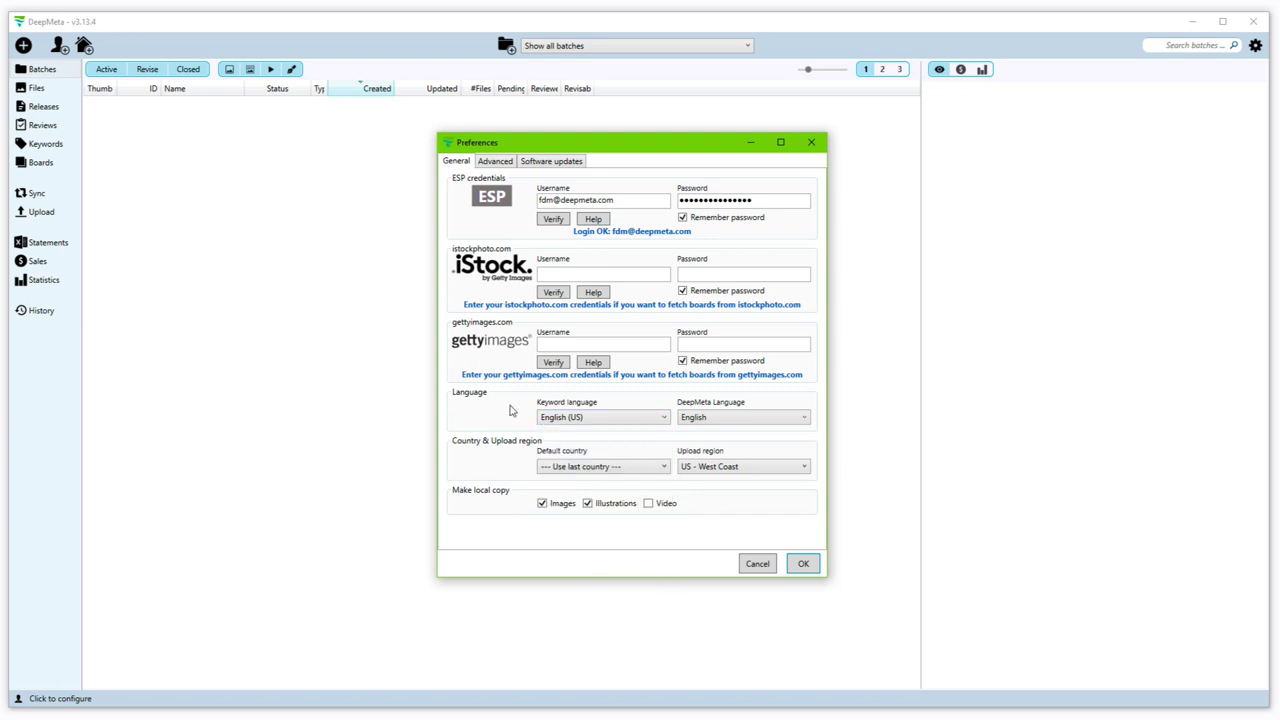
left_click(777, 419)
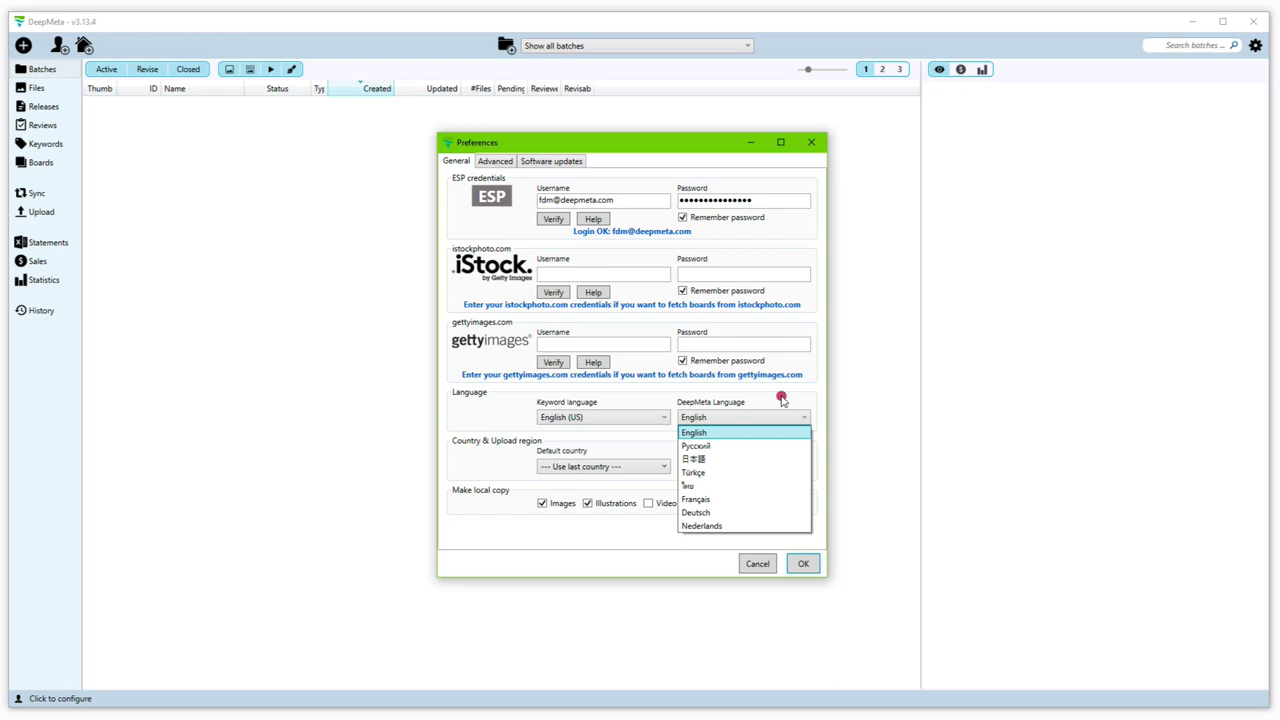
left_click(783, 403)
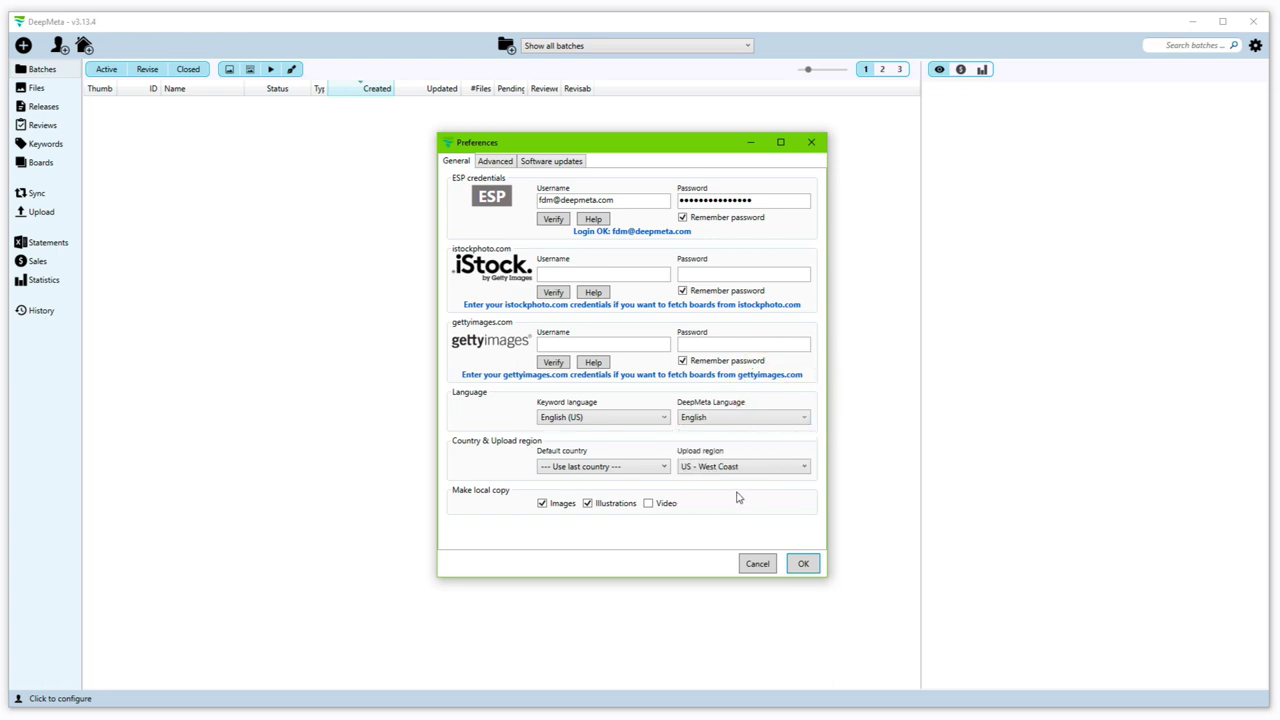
left_click(789, 468)
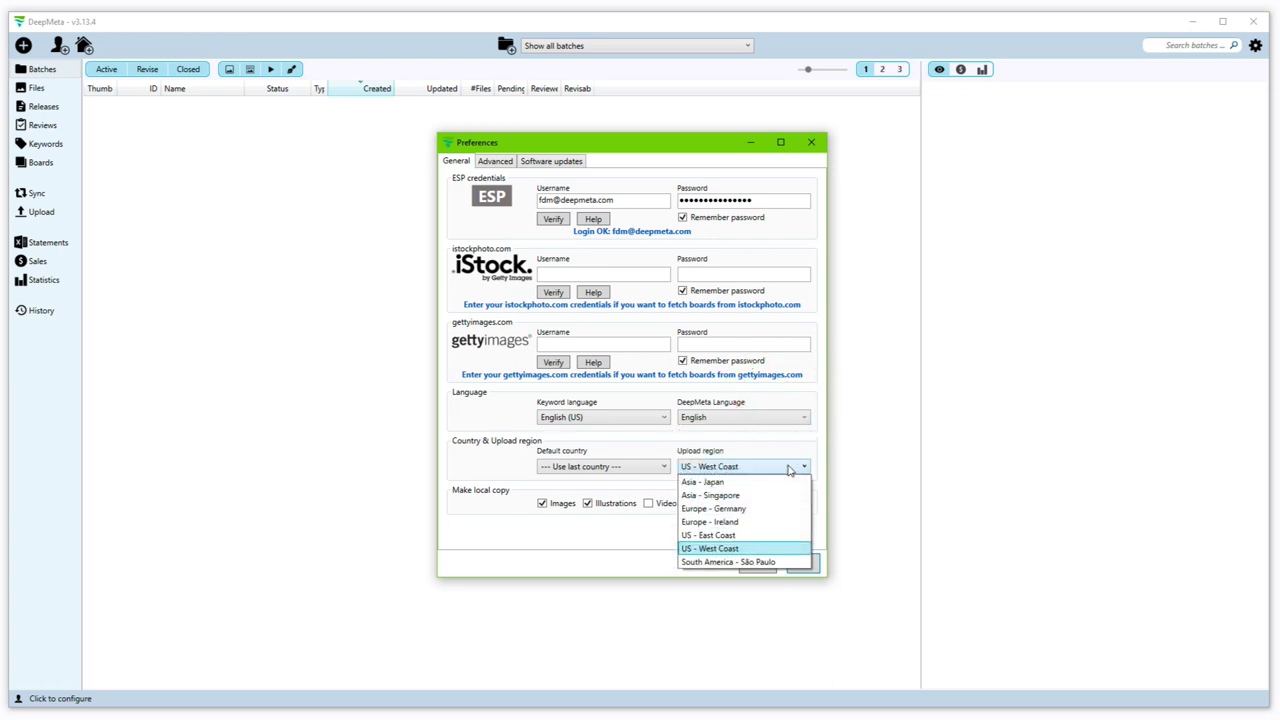
left_click(745, 510)
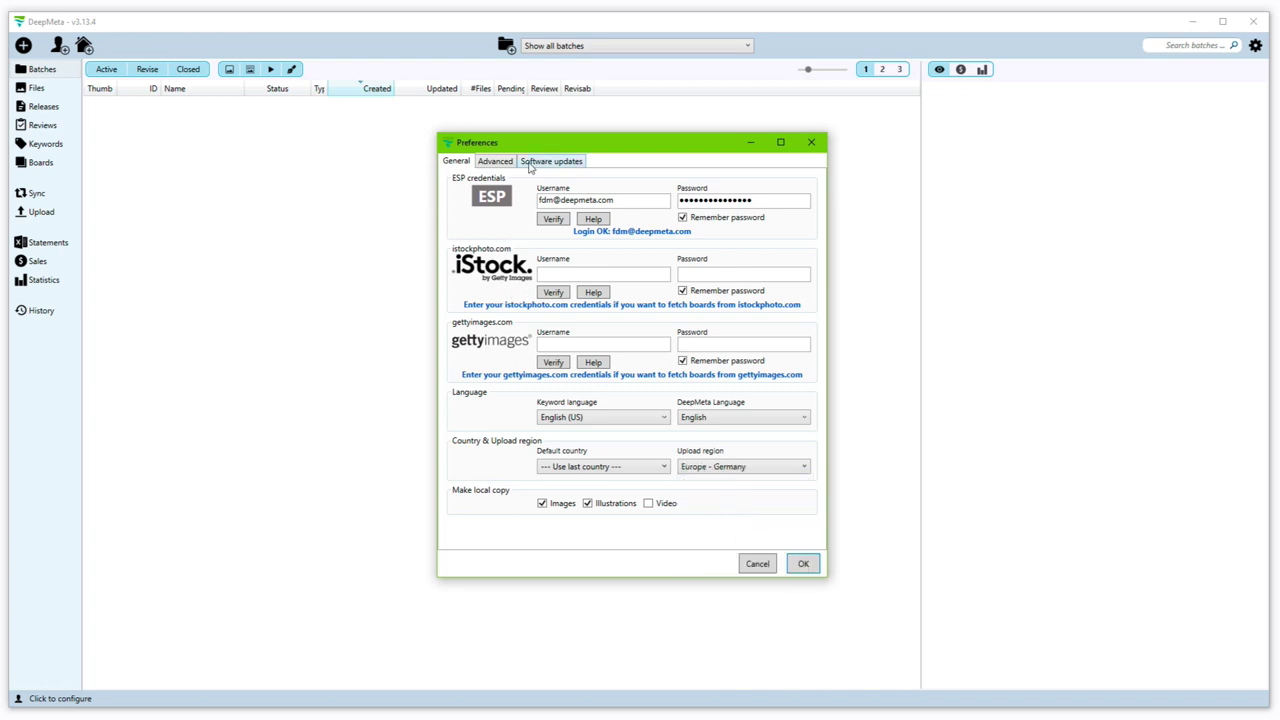
Step: Open DeepMeta's Advanced preferences, then check the ESP account's Security options page for secondary passwords
left_click(492, 162)
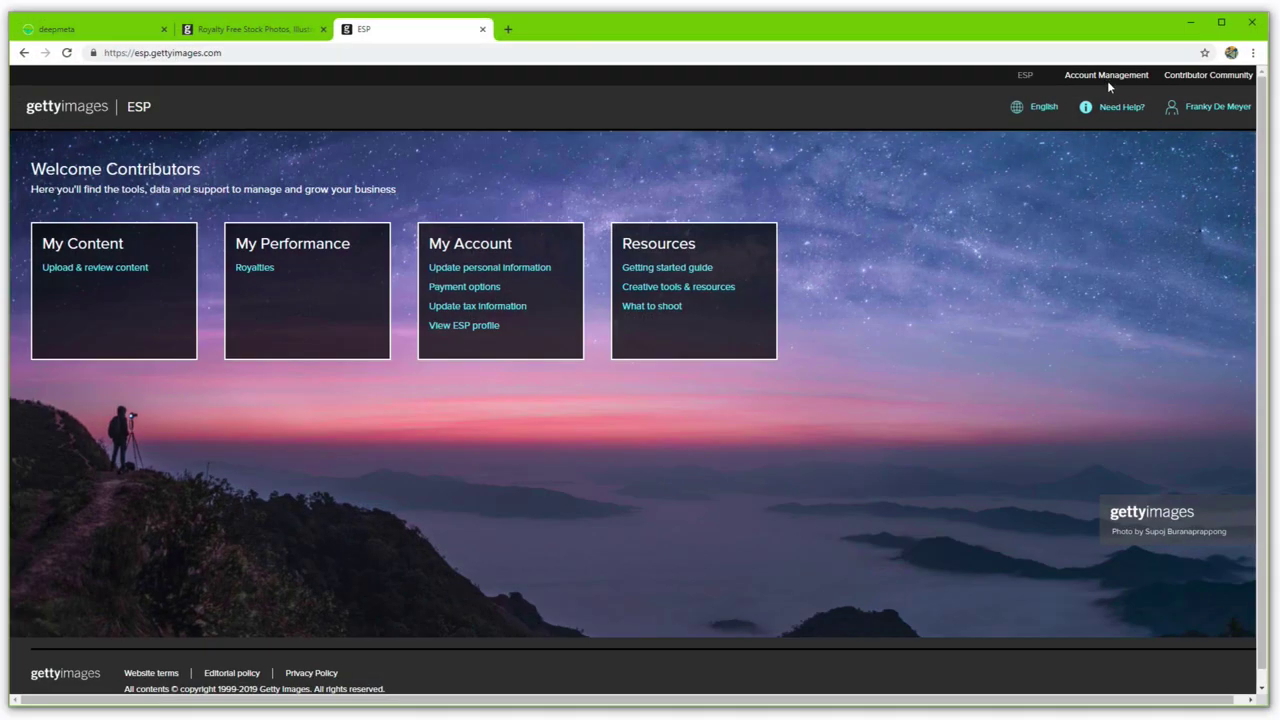
left_click(1106, 77)
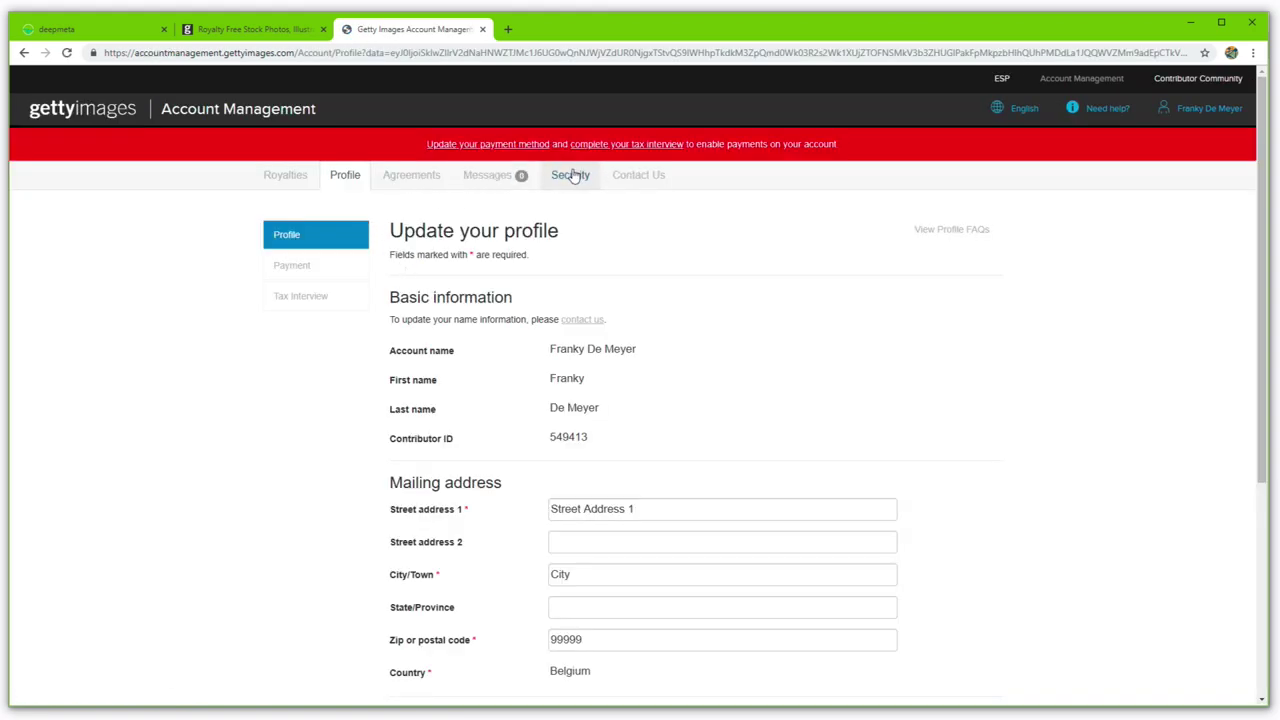
left_click(570, 175)
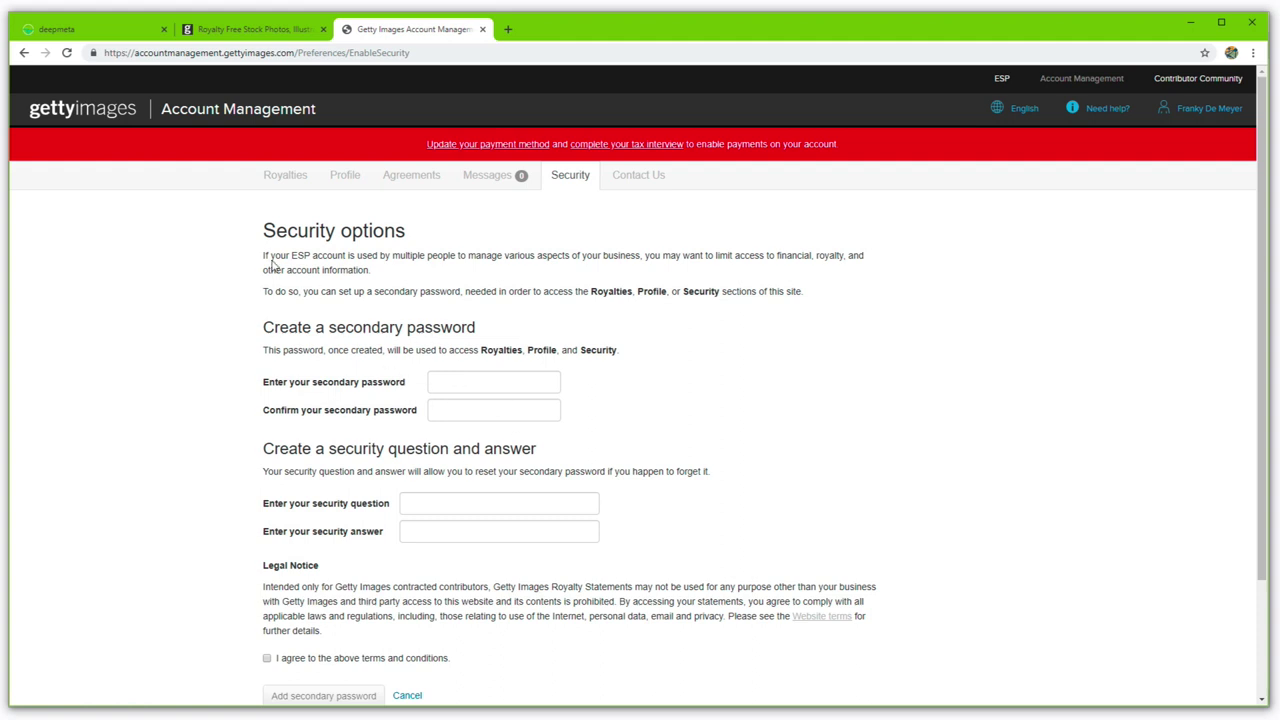
left_click(1190, 21)
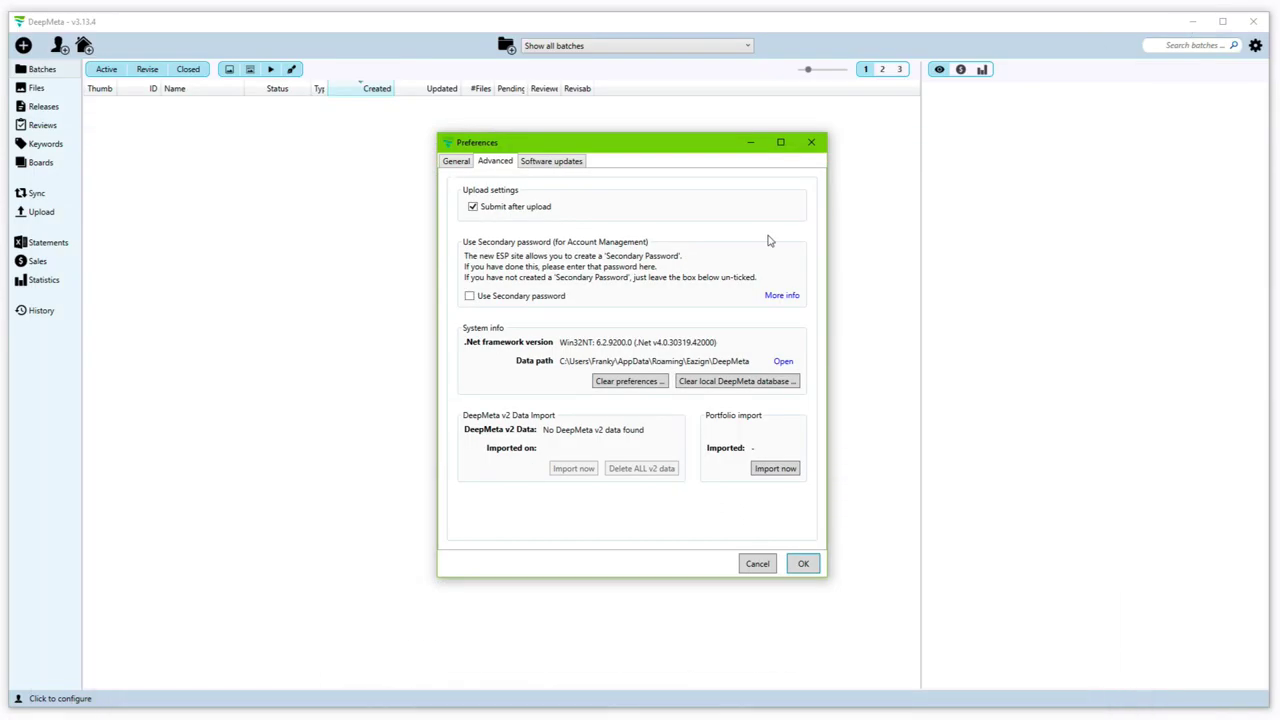
Step: Enable Use Secondary password and save the preferences to log in to ESP
left_click(469, 296)
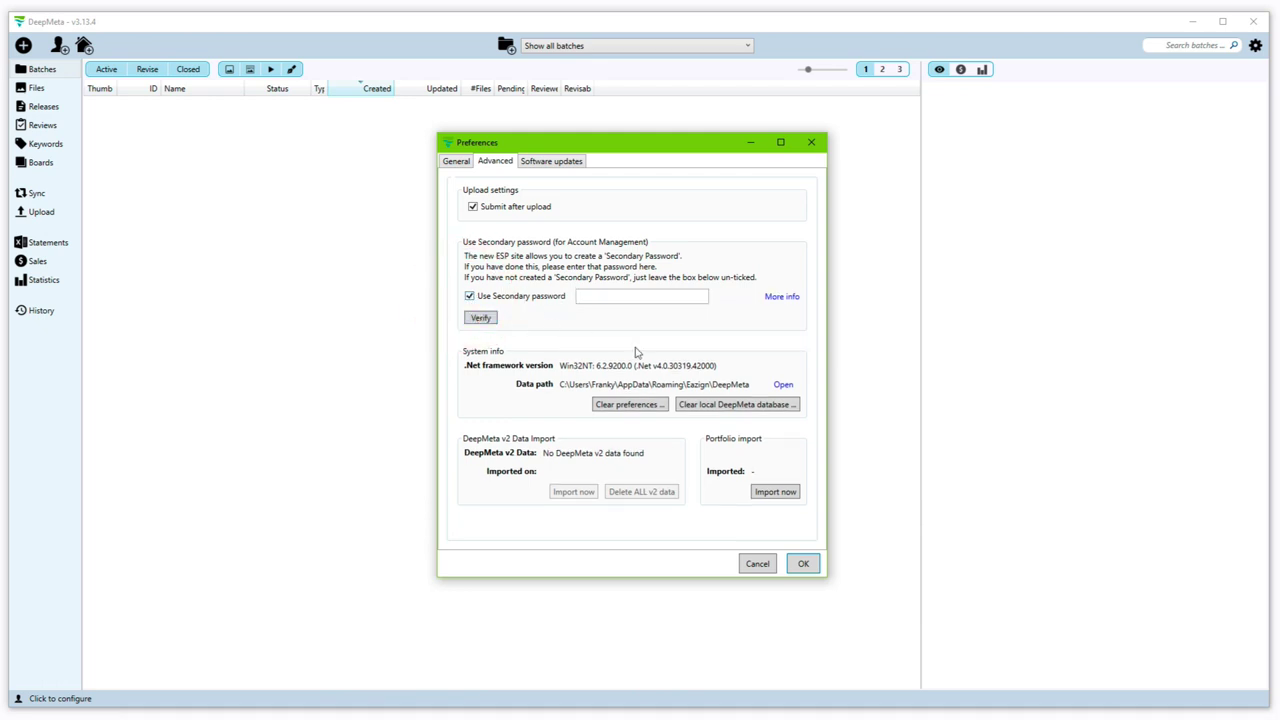
left_click(455, 162)
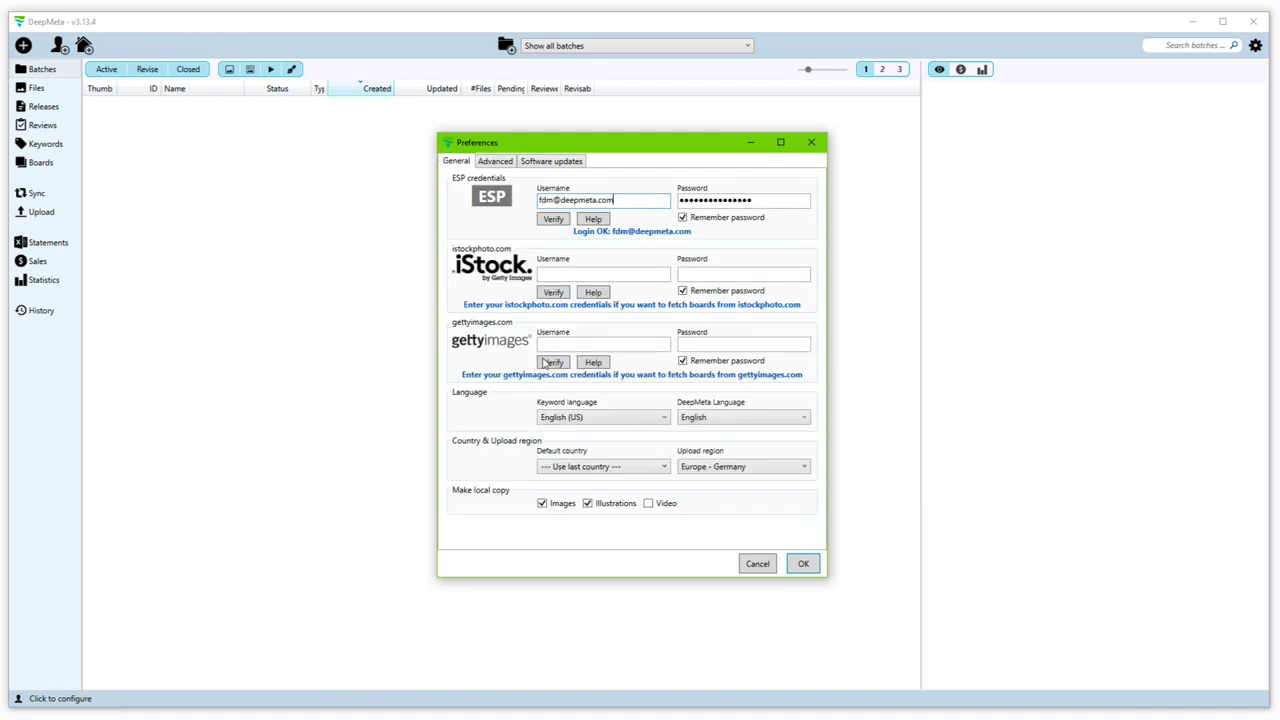
left_click(804, 564)
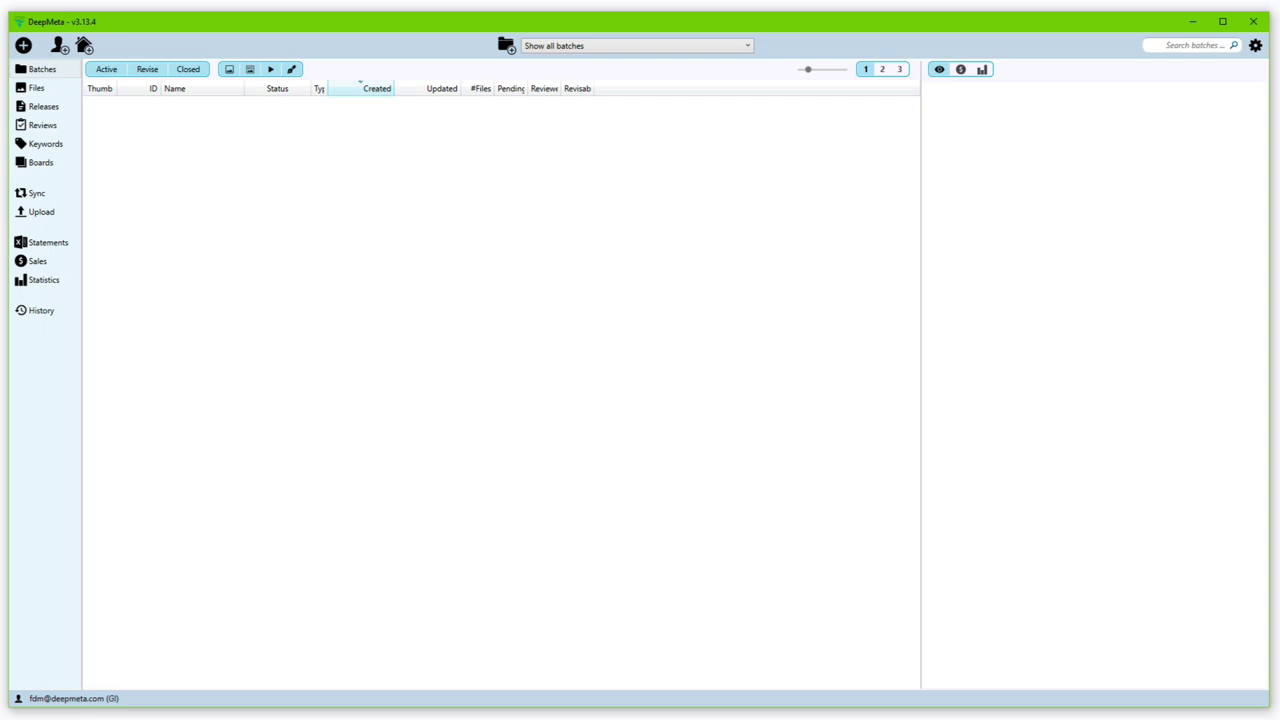
Step: Check the gear menu and the logged-in account's preferences, closing both without changes
left_click(1256, 45)
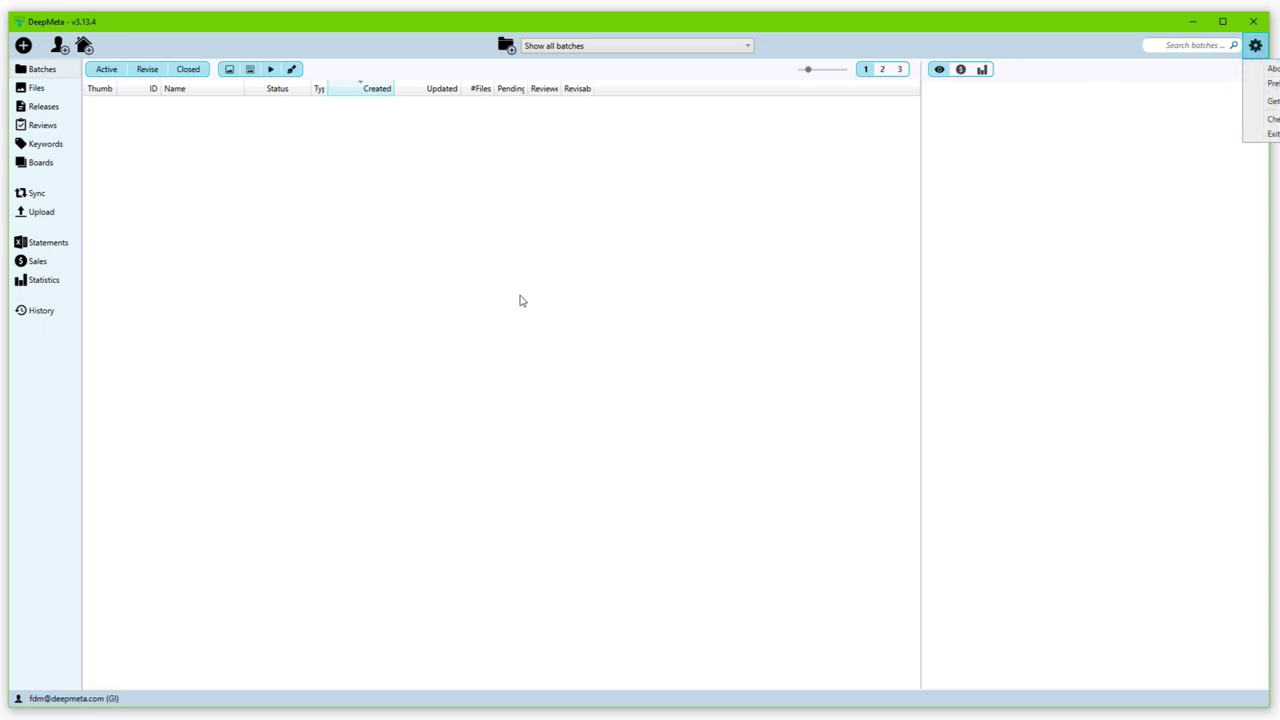
left_click(209, 520)
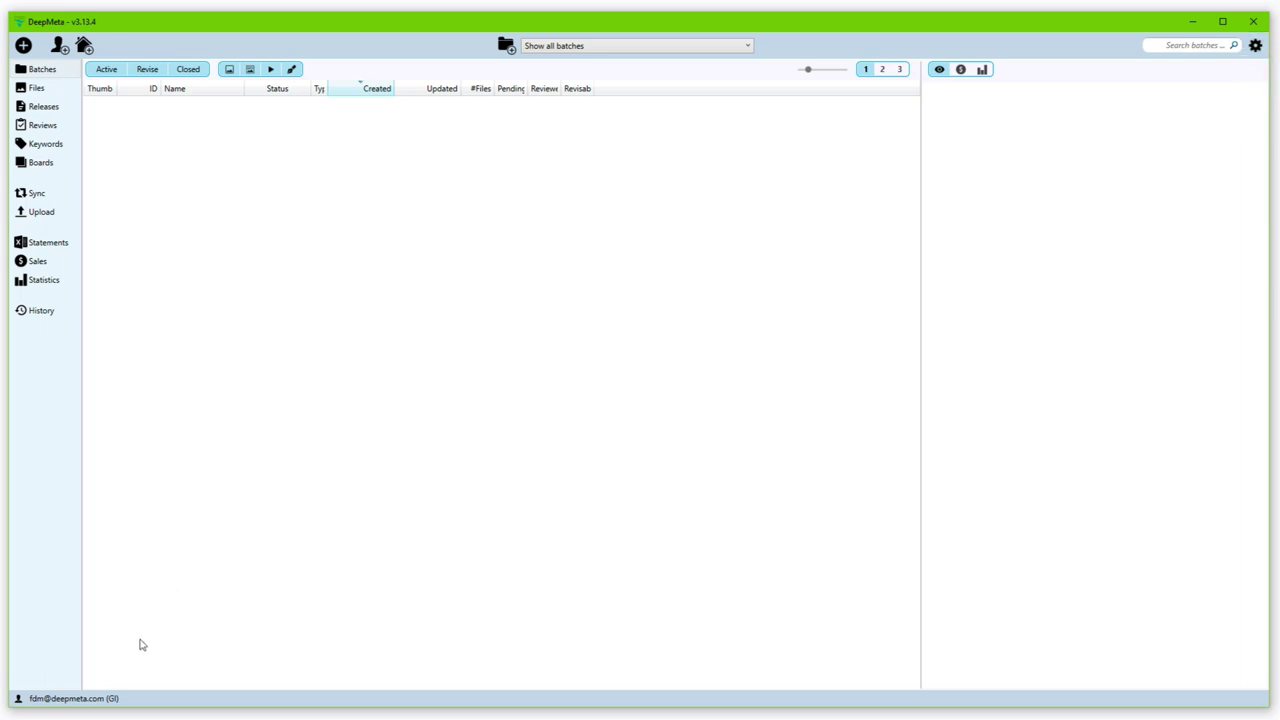
left_click(82, 698)
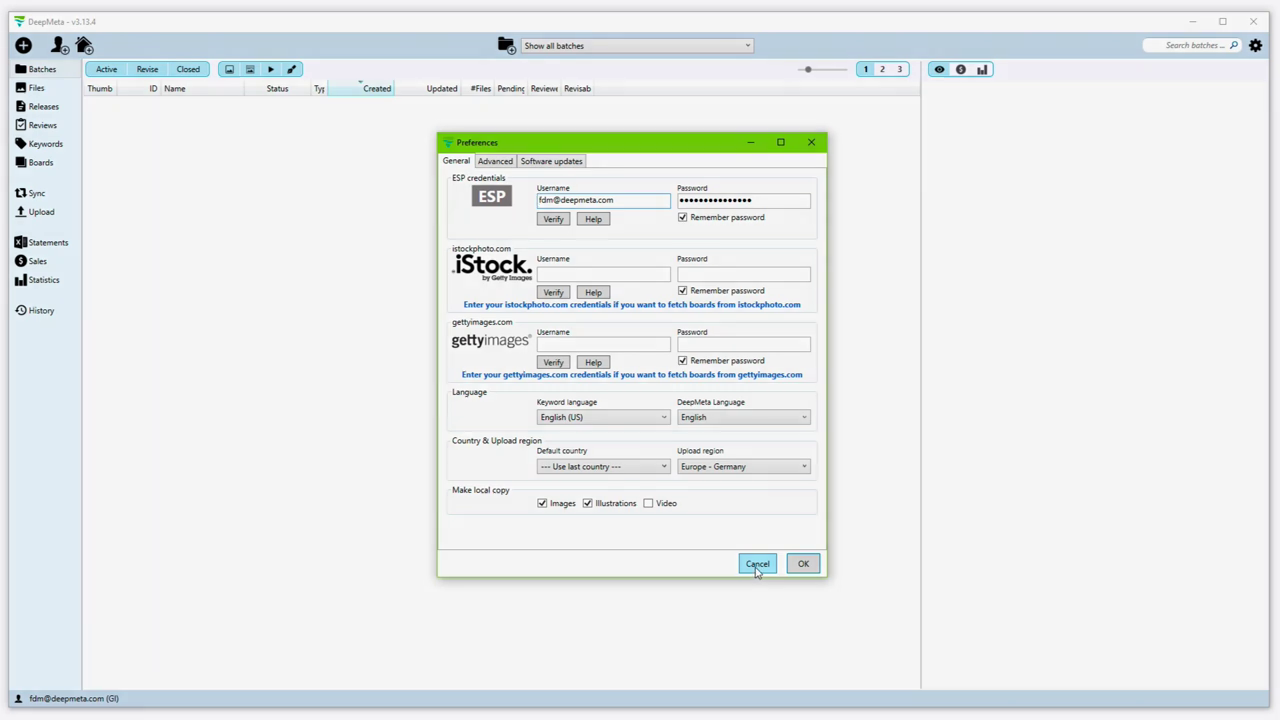
left_click(757, 565)
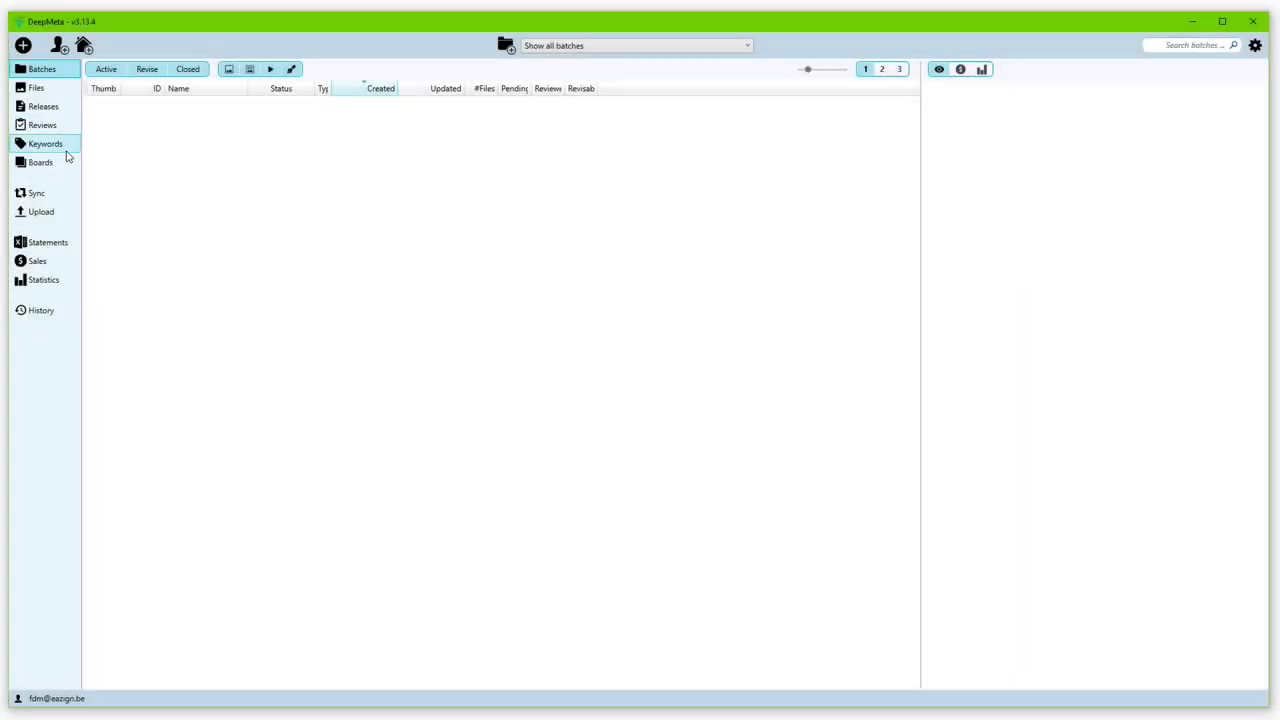
Step: Browse the empty Files, Releases and Reviews lists, ending on the Sync page
left_click(40, 90)
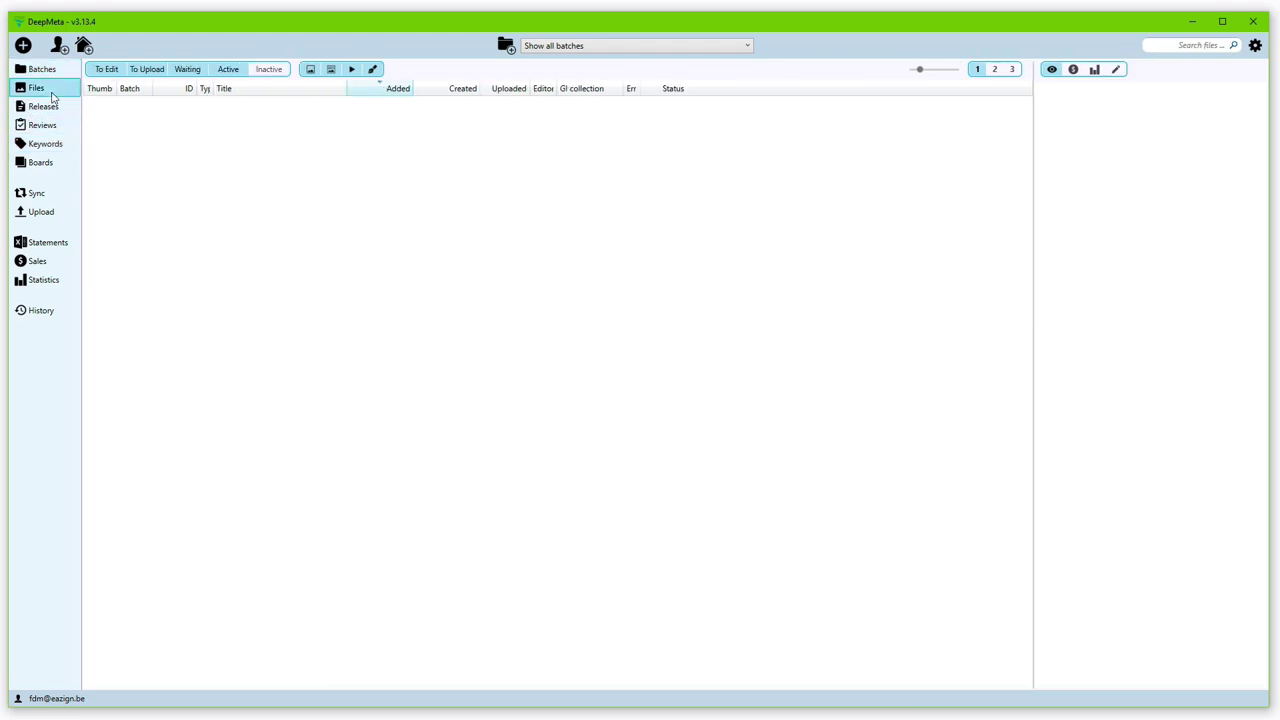
left_click(48, 108)
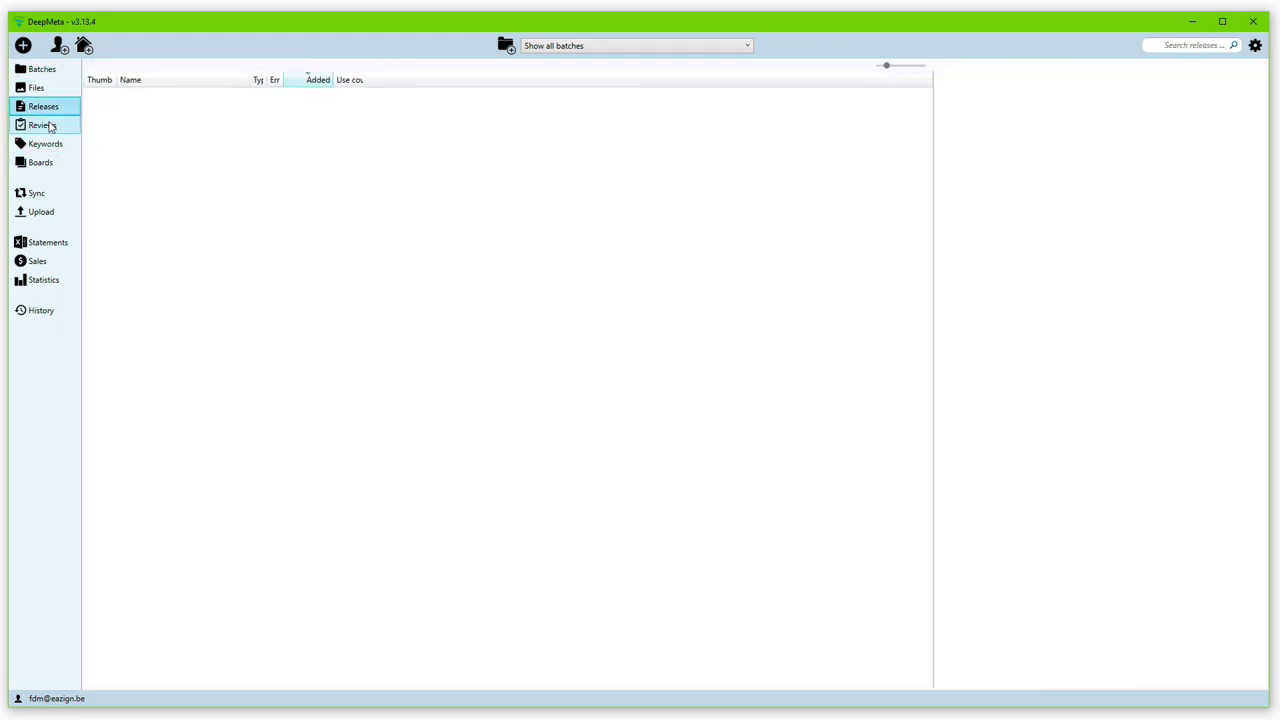
left_click(50, 126)
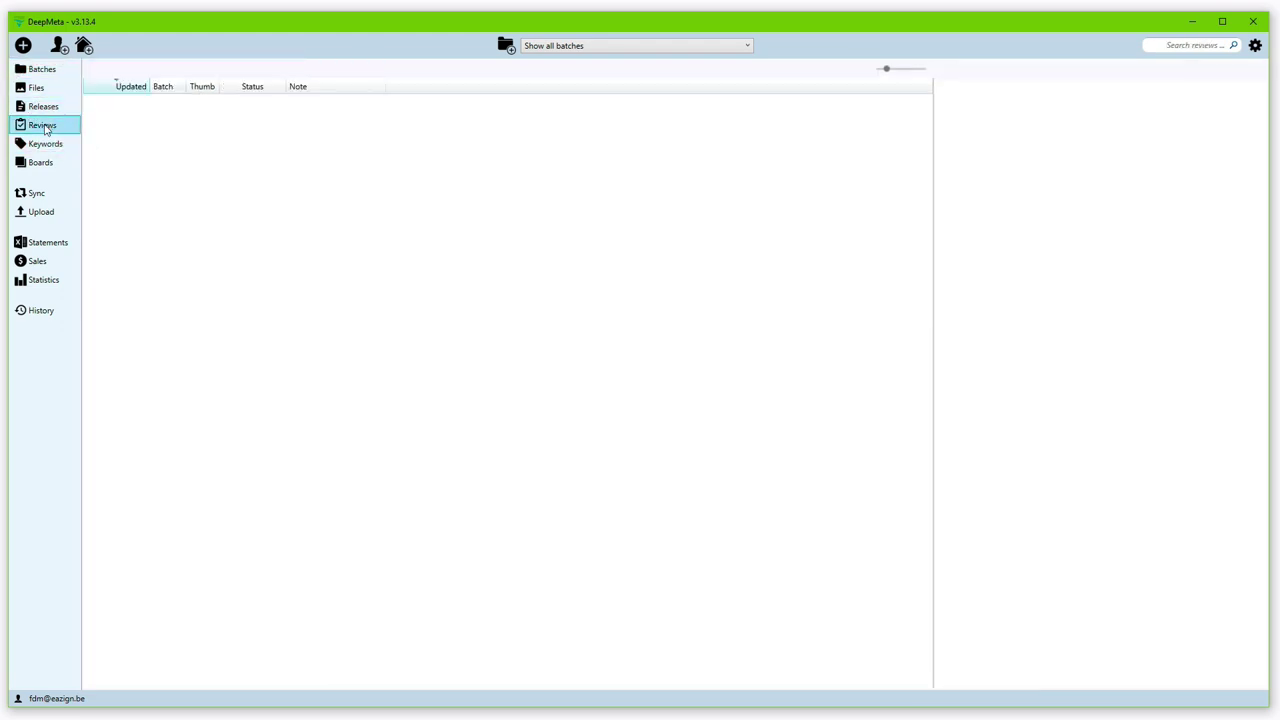
left_click(38, 194)
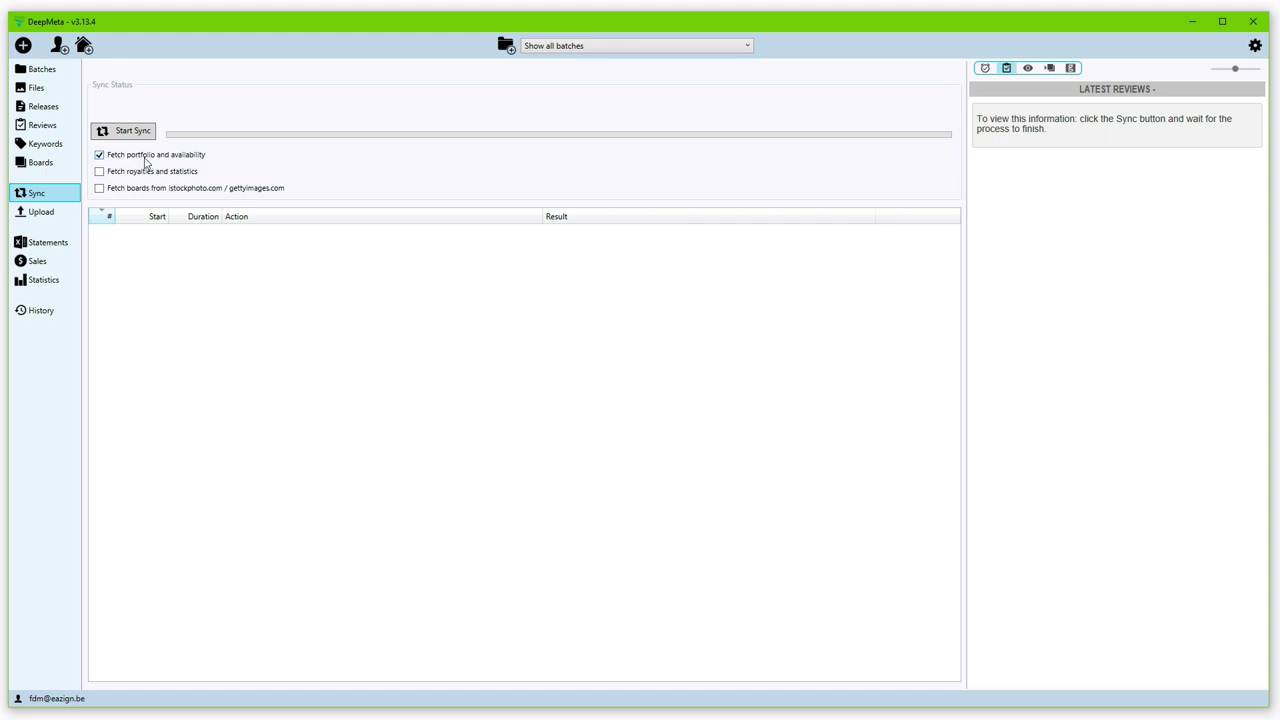
Step: Enable Fetch royalties and statistics and run a sync, retrieving the 23 latest reviews
left_click(124, 172)
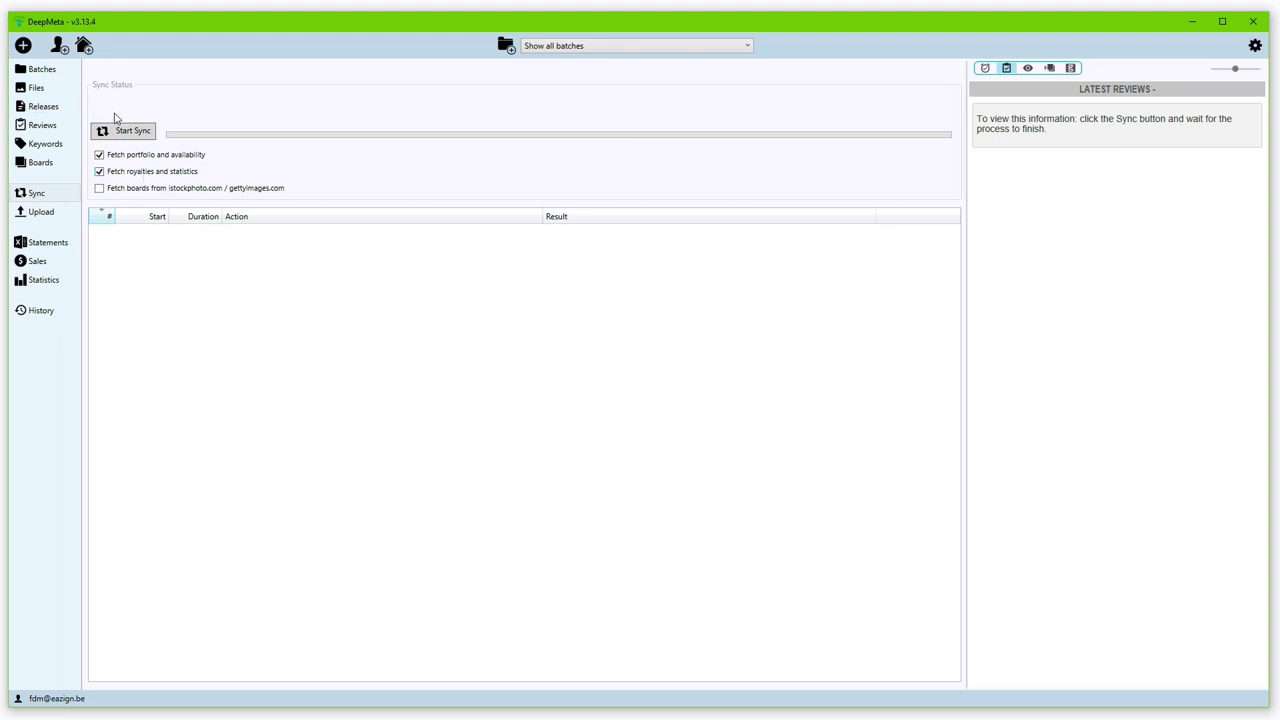
left_click(126, 132)
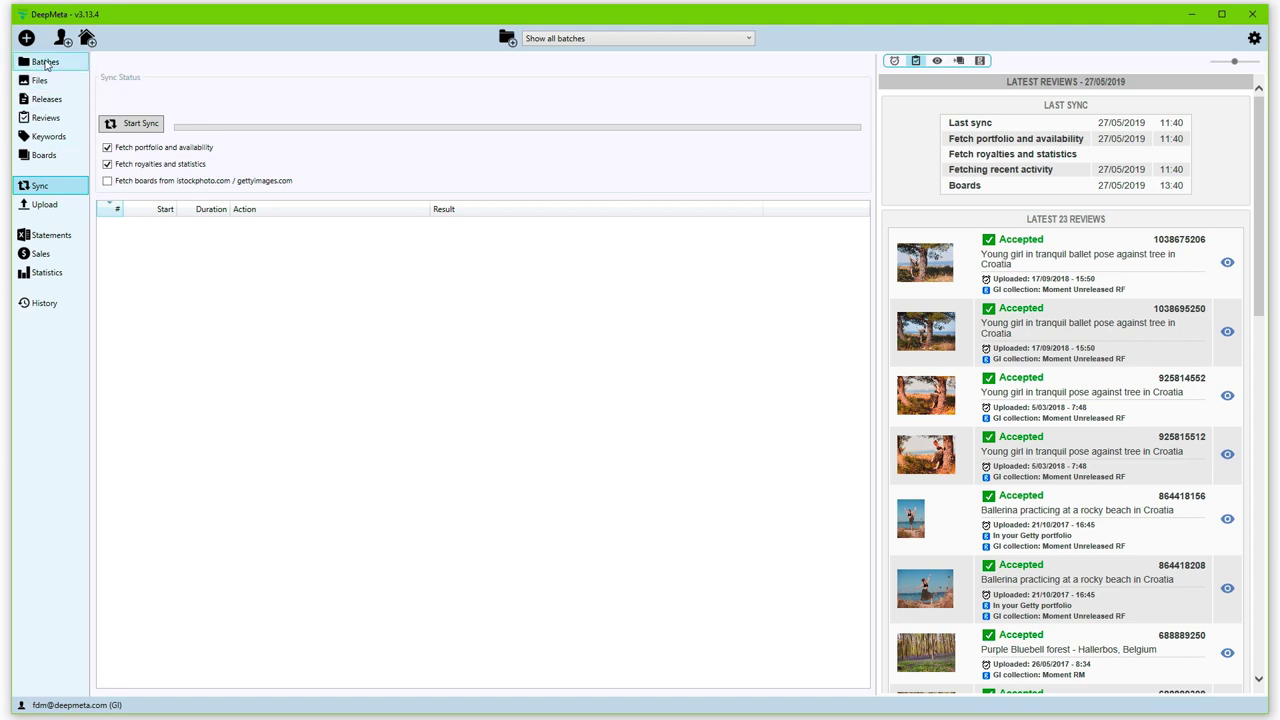
Step: Browse the batch list down to Rogoznica 2017 and view that batch on the ESP site
left_click(45, 63)
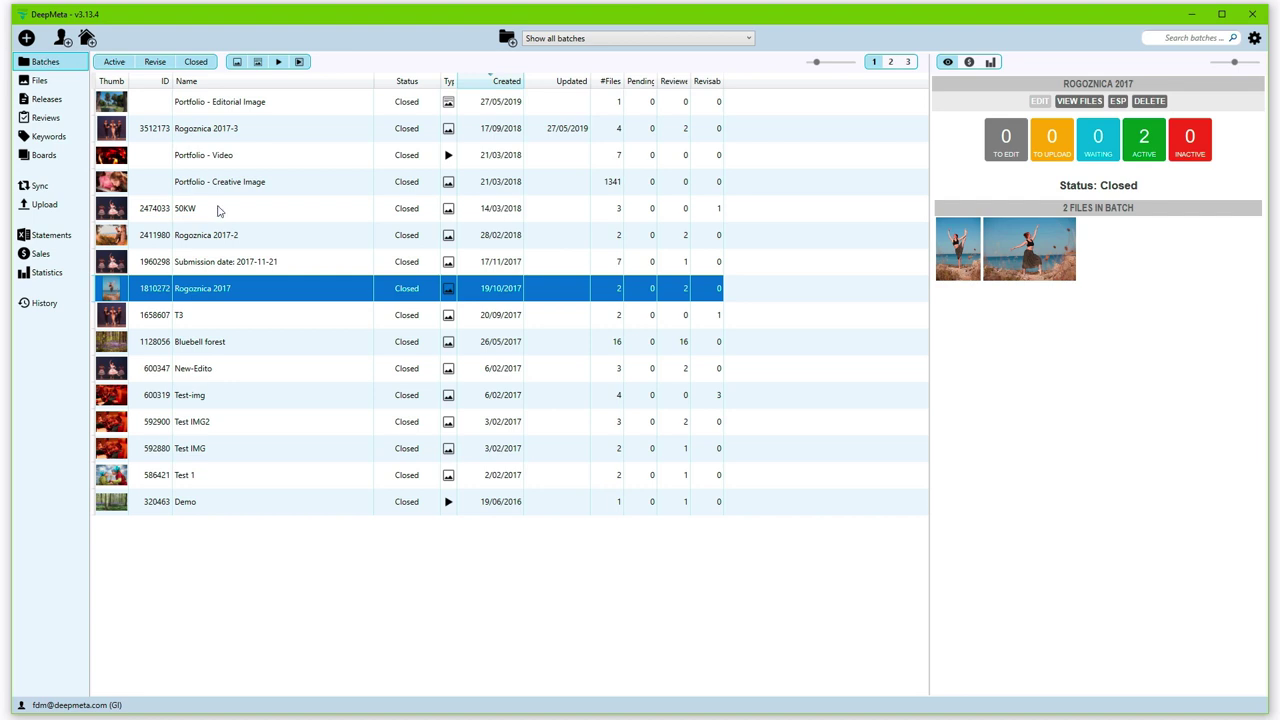
left_click(291, 113)
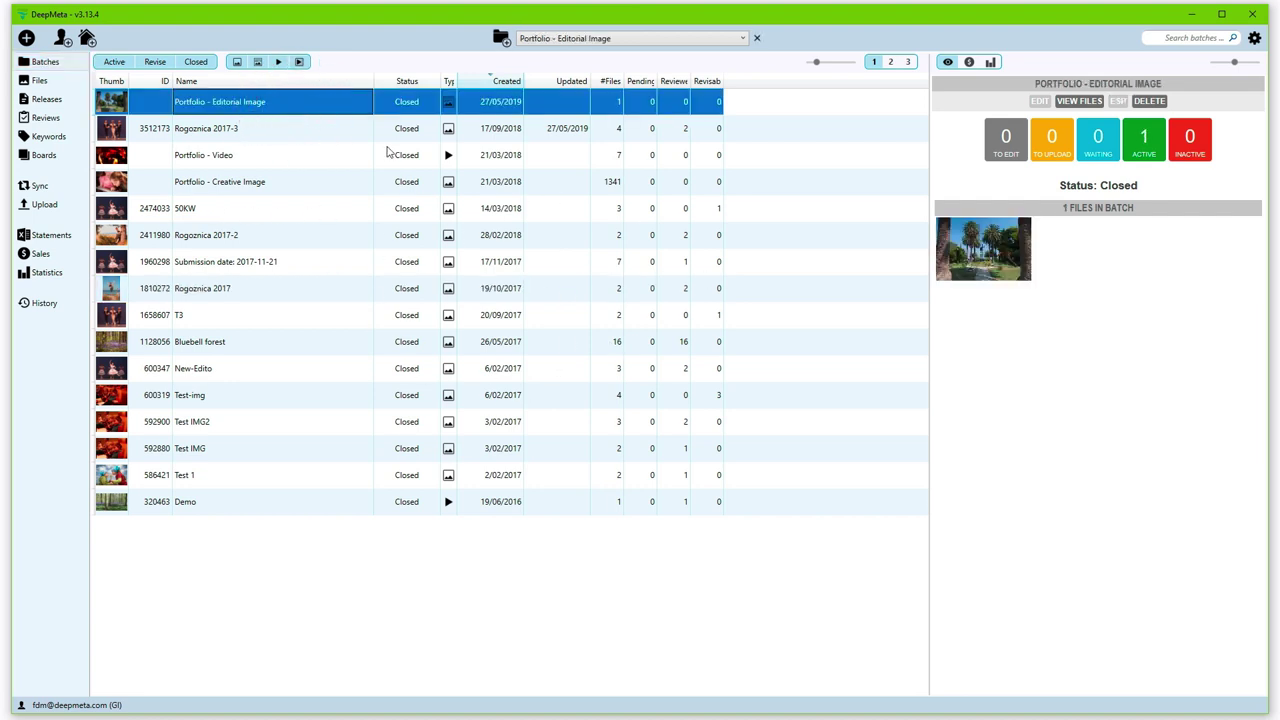
key("Down")
key("Down")
key("Down")
key("Down")
key("Down")
key("Down")
key("Down")
key("Down")
key("Down")
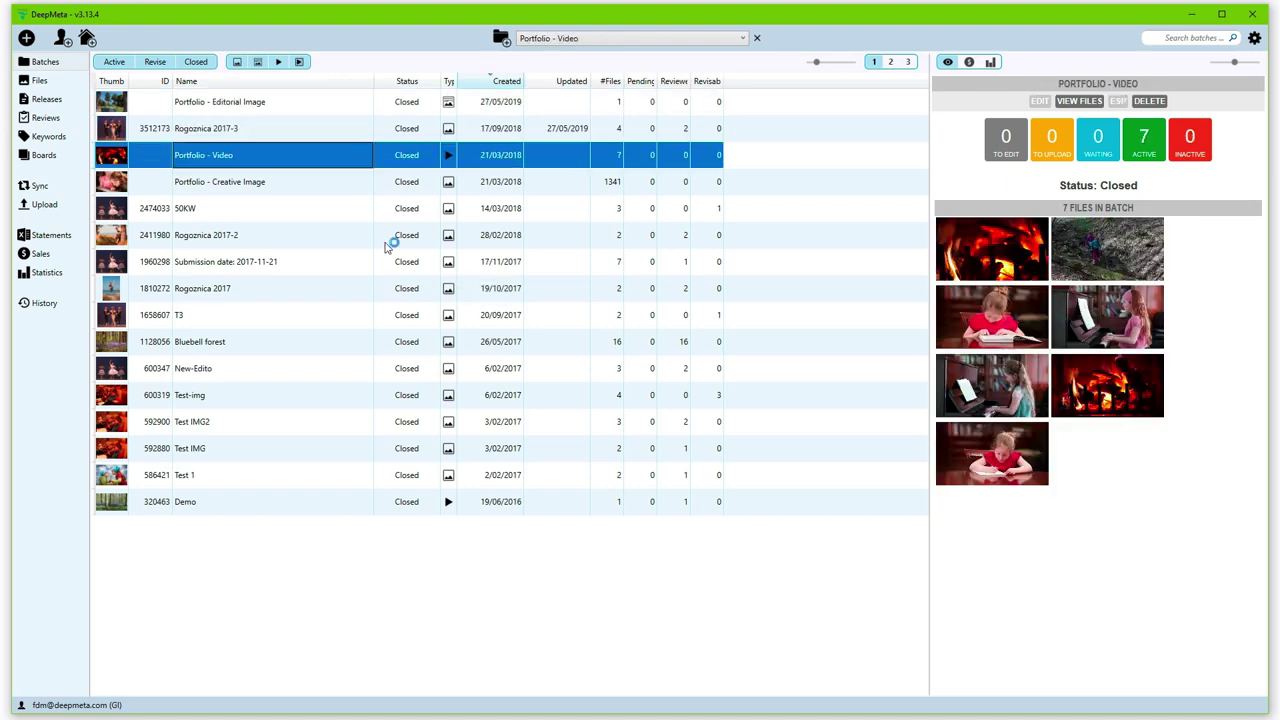
key("Up")
key("Up")
key("Up")
key("Up")
key("Up")
key("Up")
key("Up")
key("Up")
key("Up")
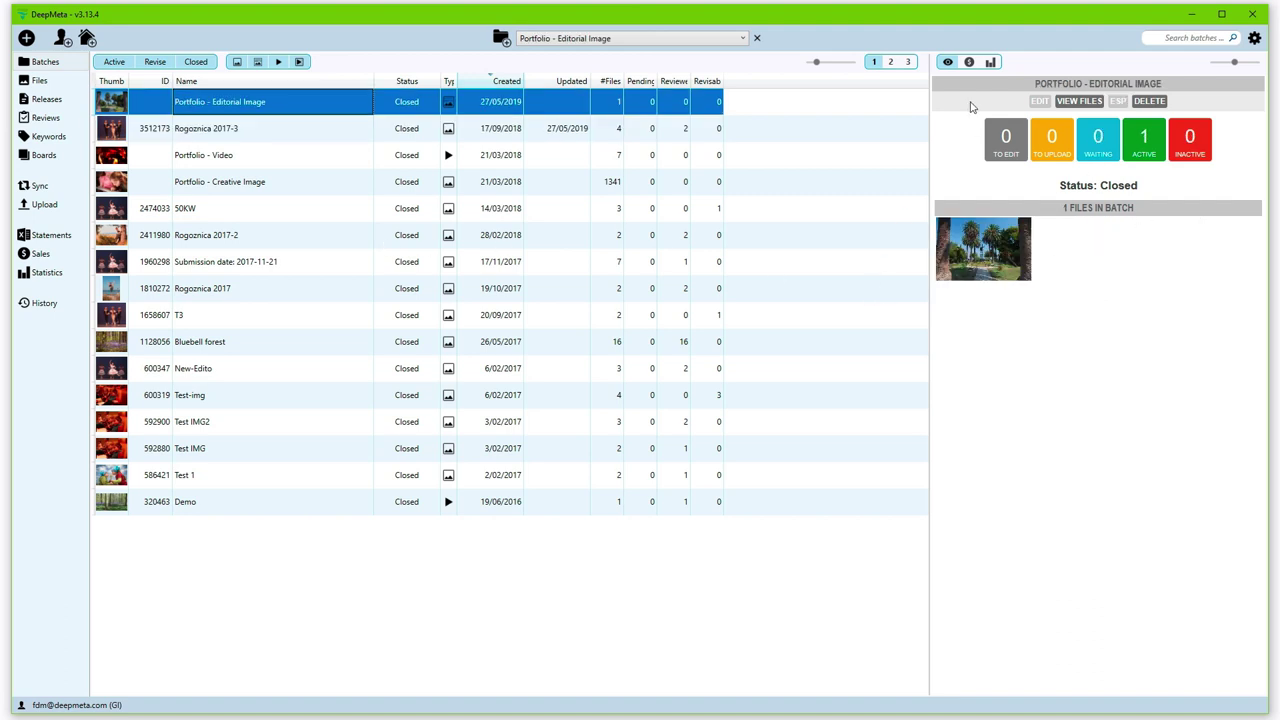
left_click(420, 134)
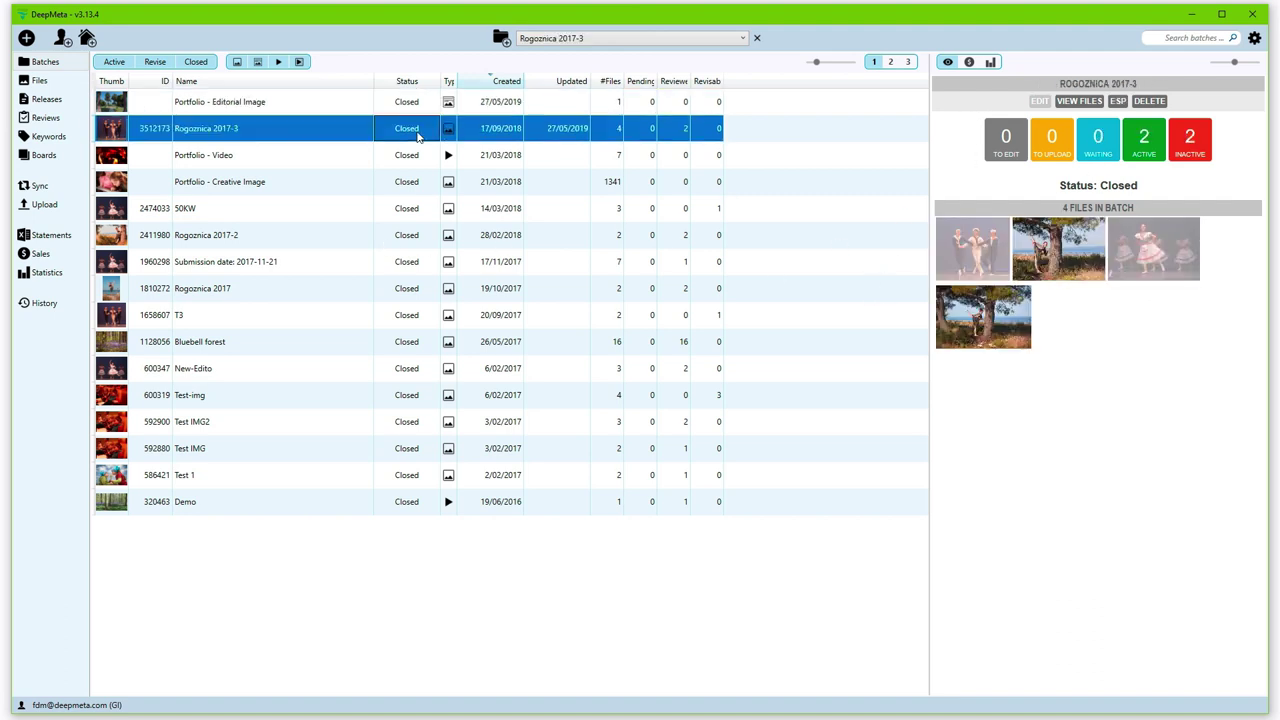
key("Down")
key("Down")
key("Down")
key("Down")
key("Down")
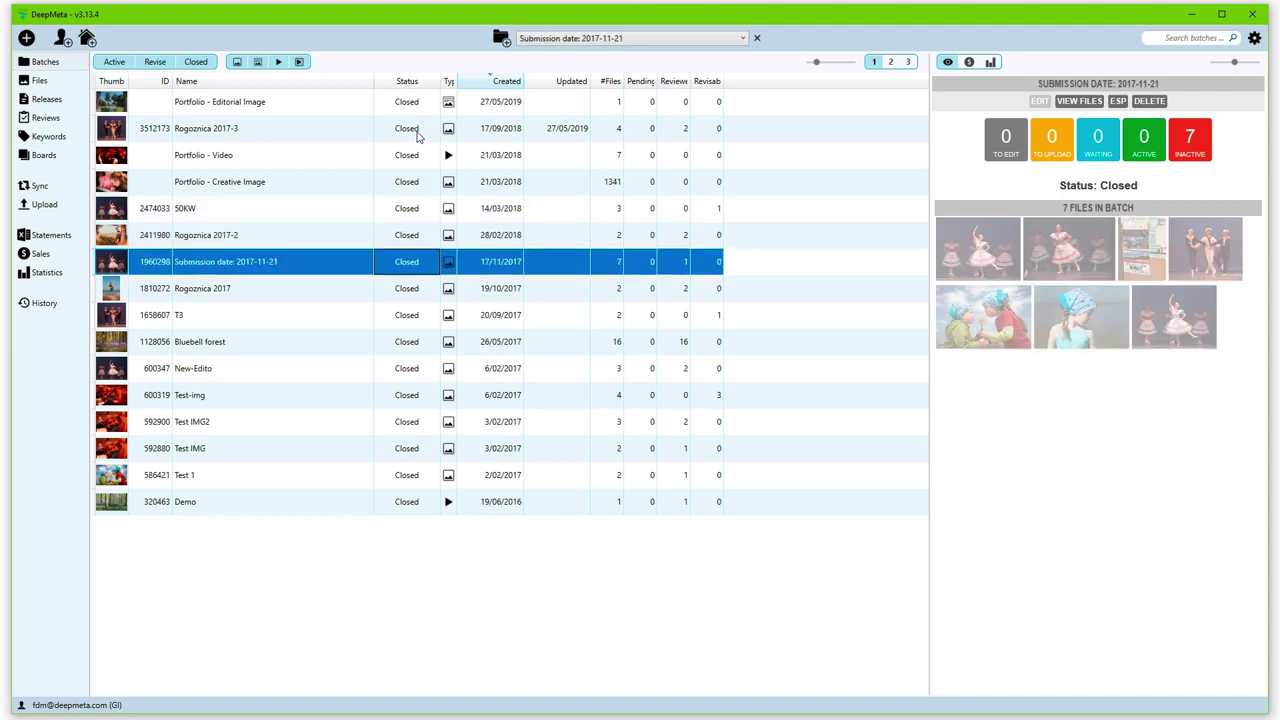
key("Down")
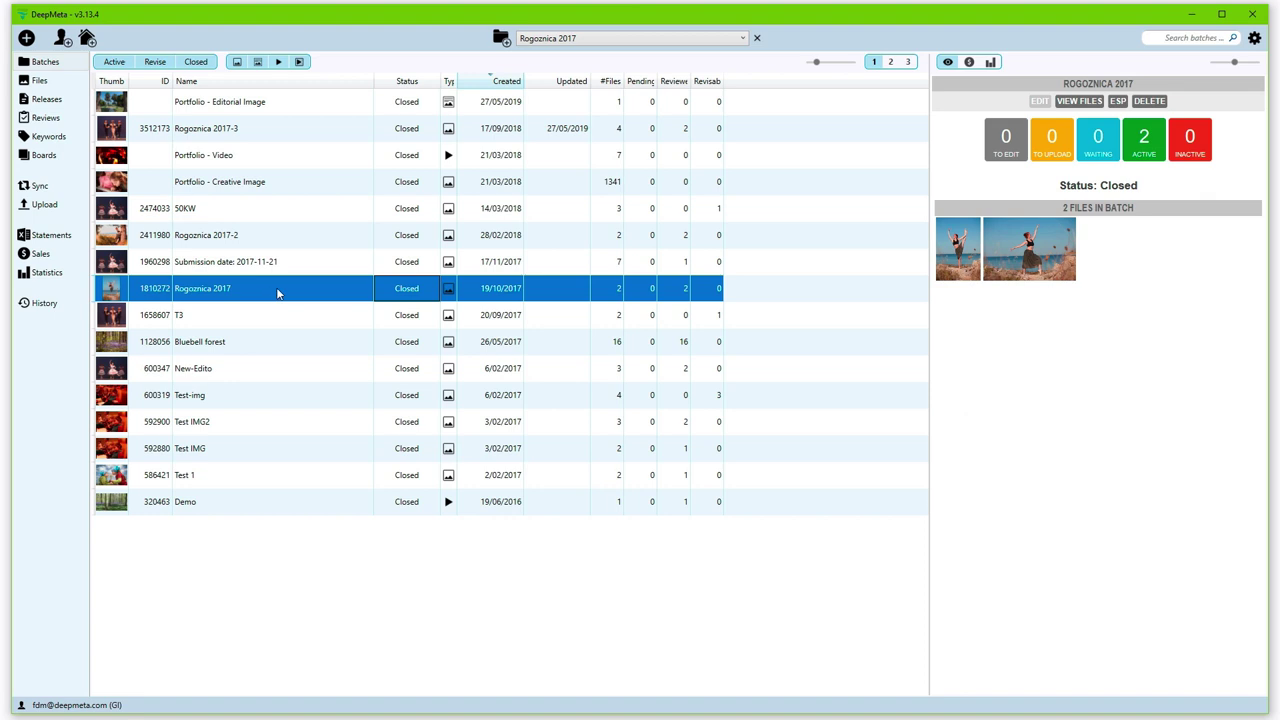
right_click(278, 293)
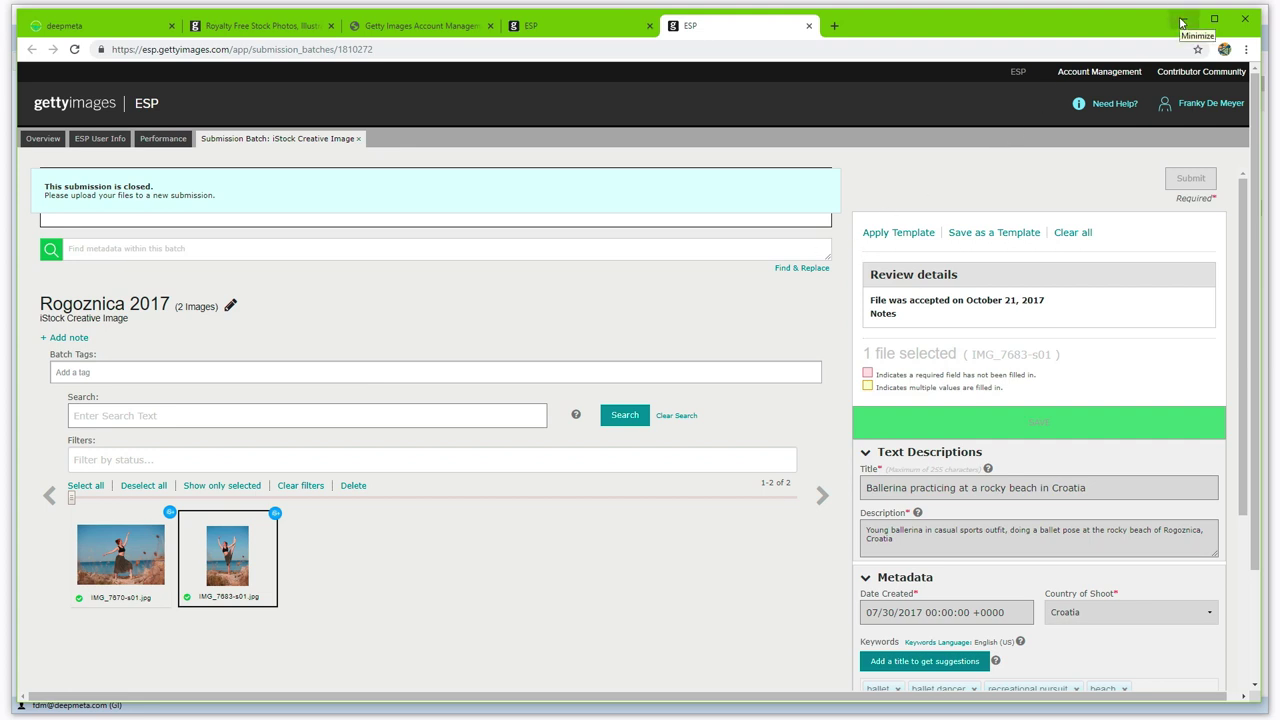
Step: Minimize the browser to return to DeepMeta's Batches list with Rogoznica 2017 active
left_click(1181, 21)
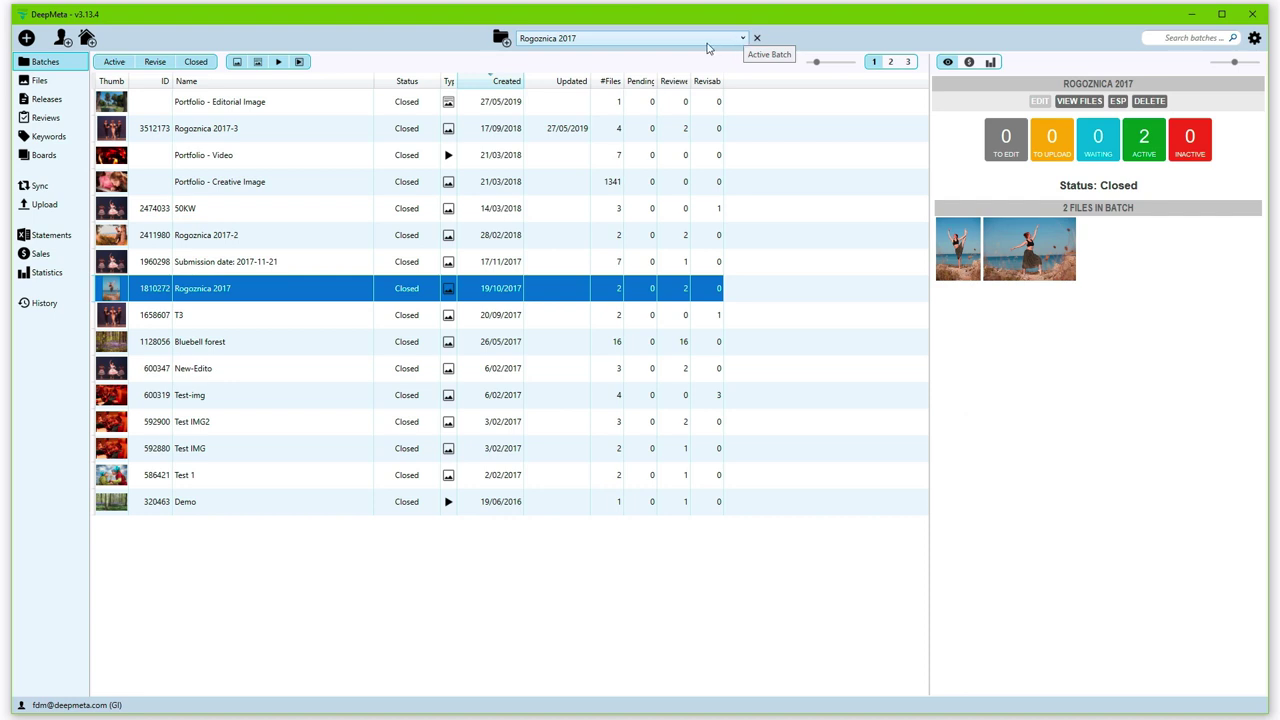
Step: Open the Rogoznica 2017 files, then switch the batch filter to Show all batches
double_click(213, 291)
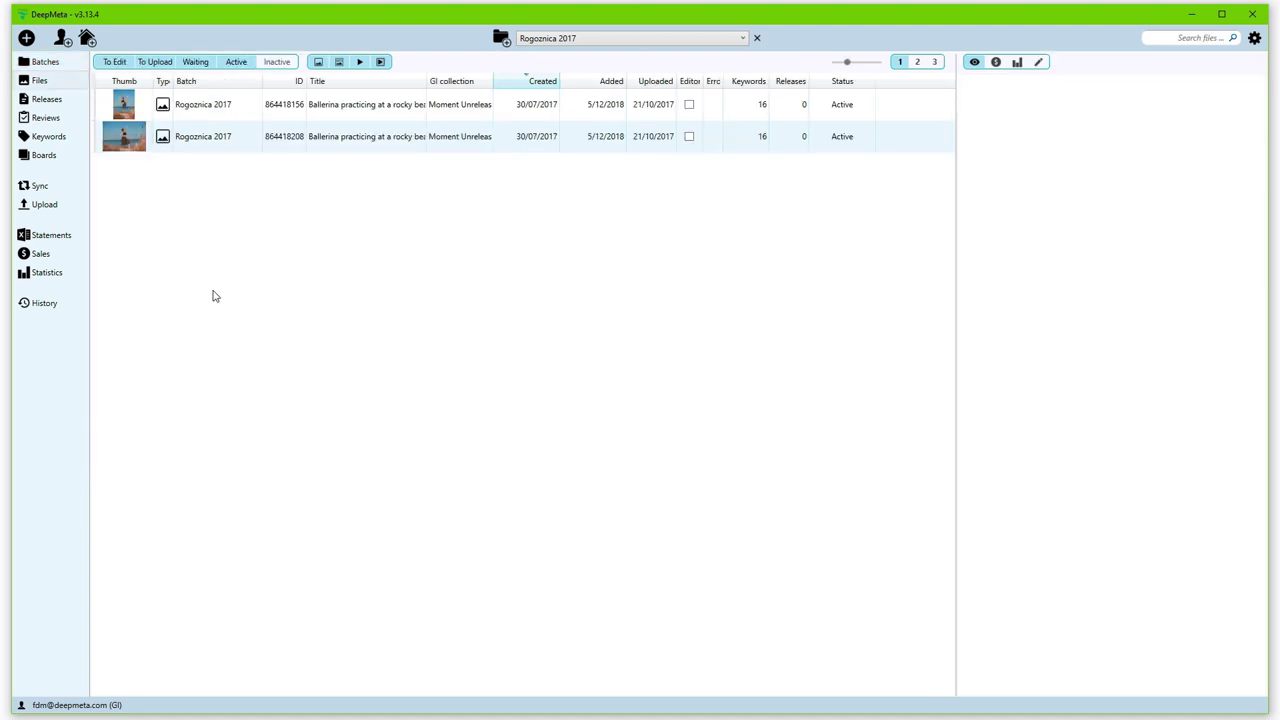
left_click(61, 86)
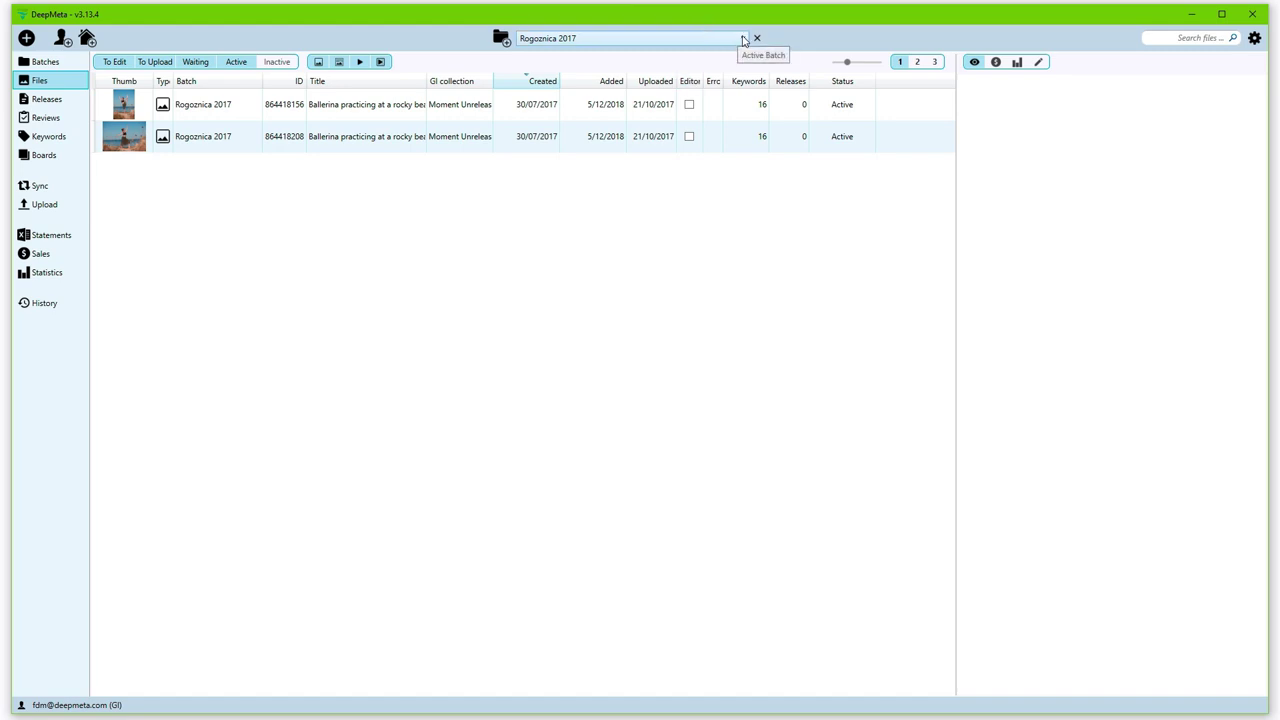
left_click(743, 40)
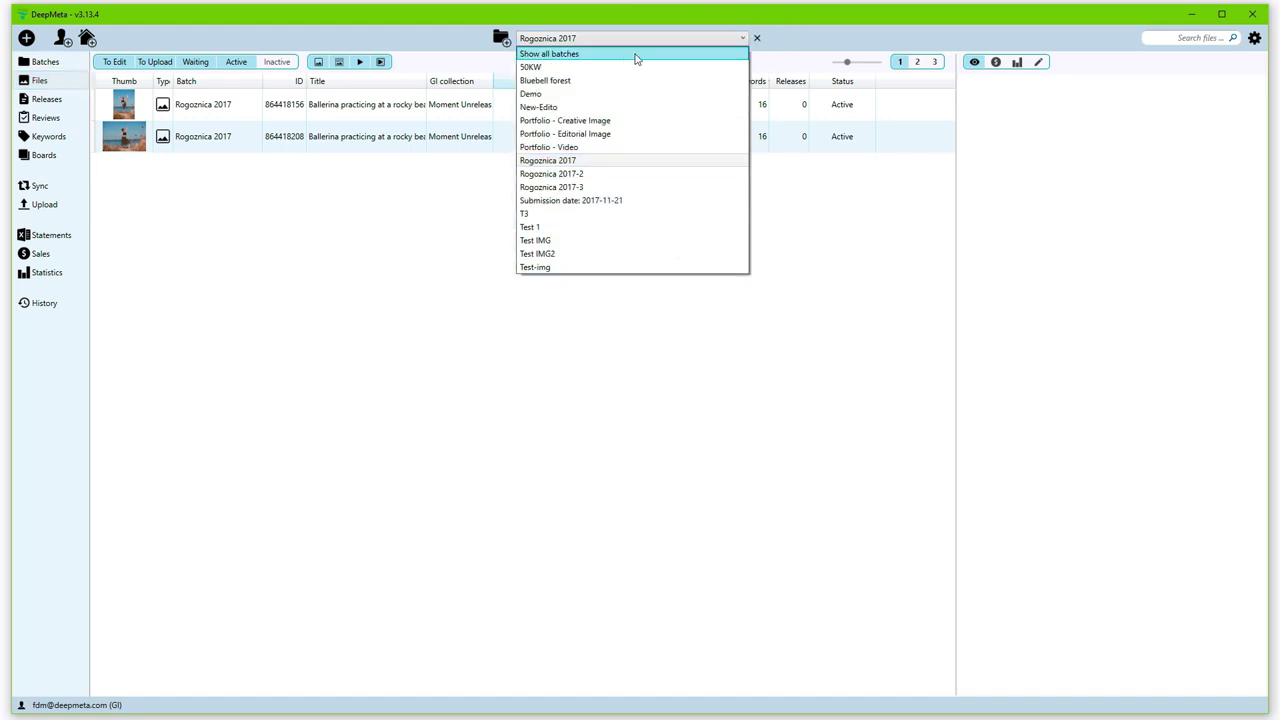
left_click(565, 55)
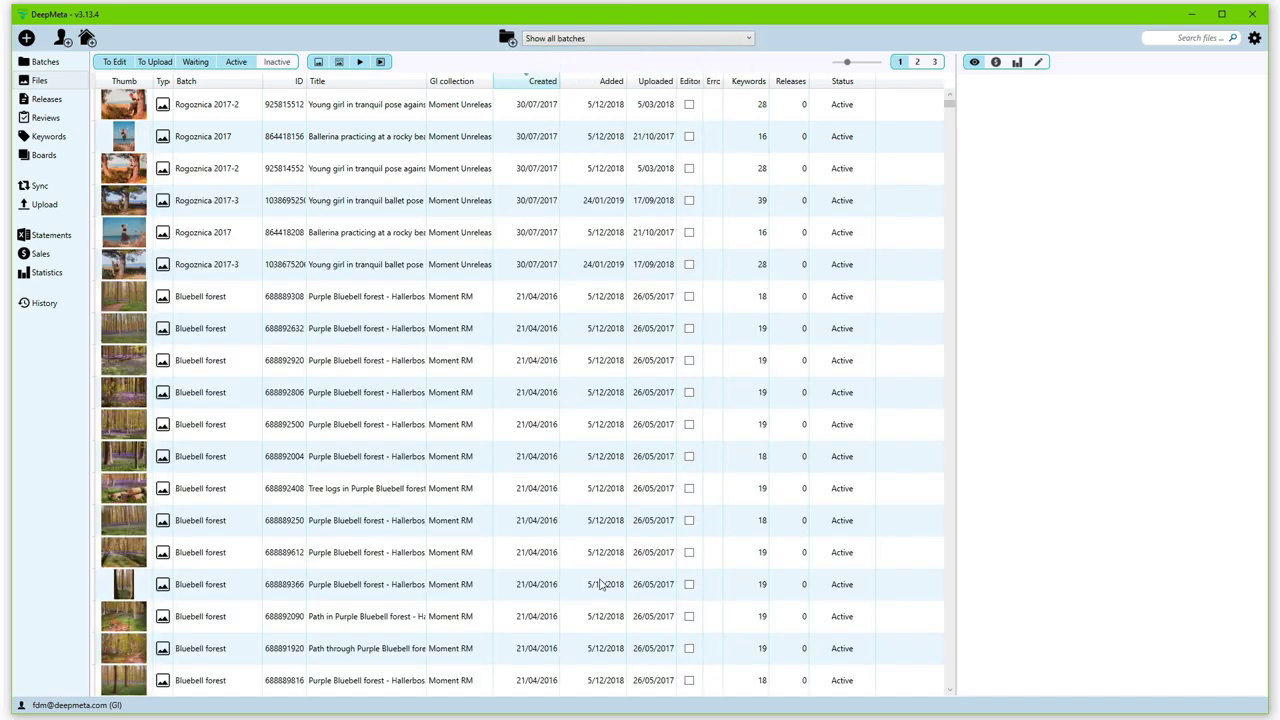
scroll(514, 616, "down", 10)
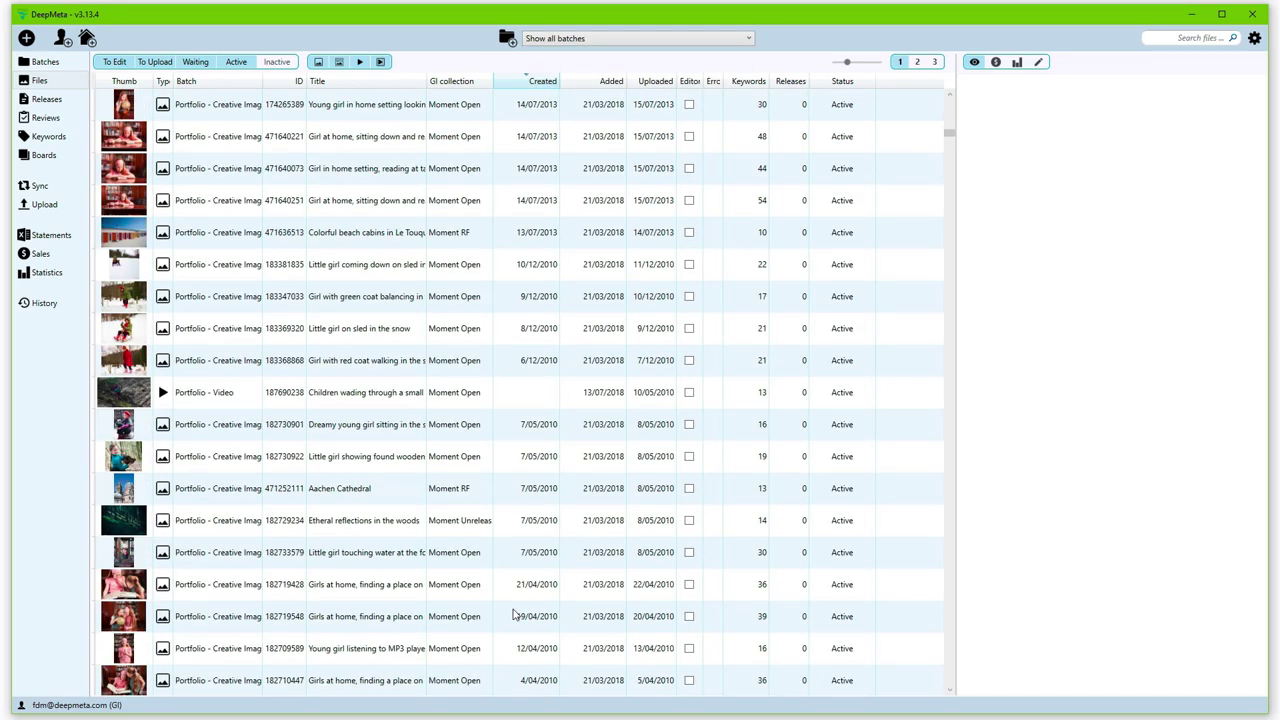
scroll(514, 616, "up", 10)
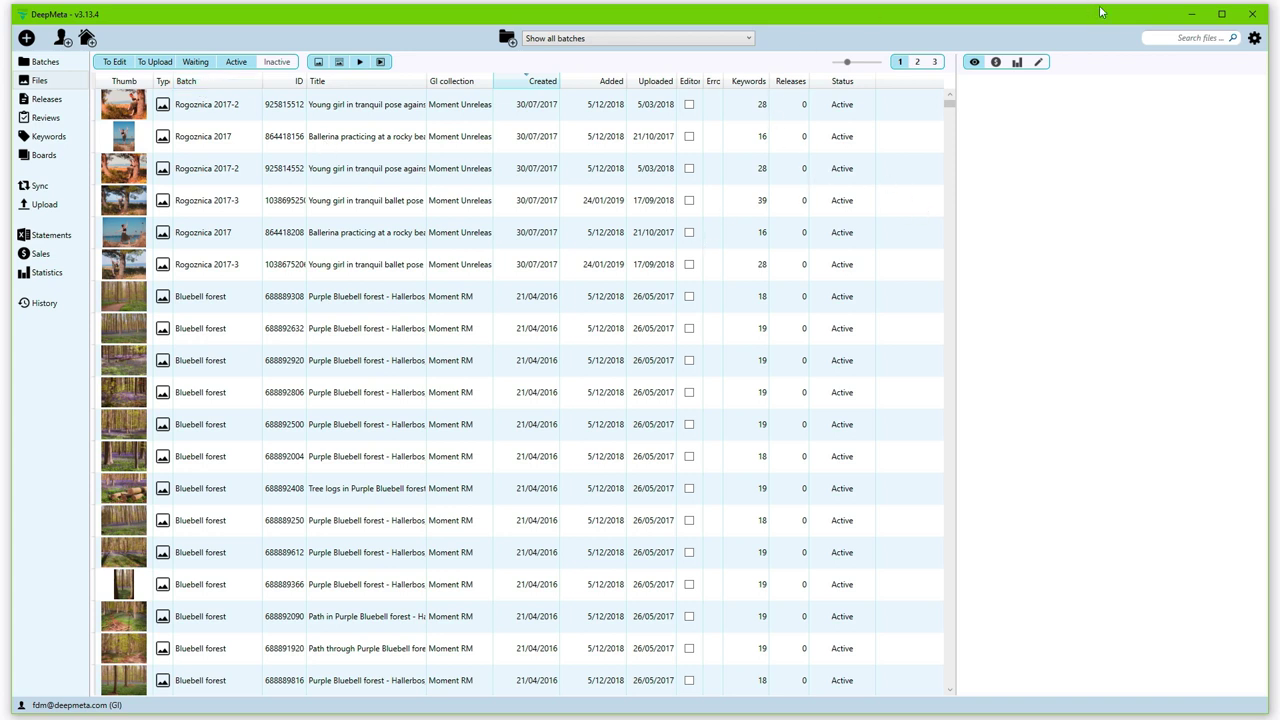
Step: Search the all-batches file list for "brussels"
left_click(1184, 41)
type("brussels")
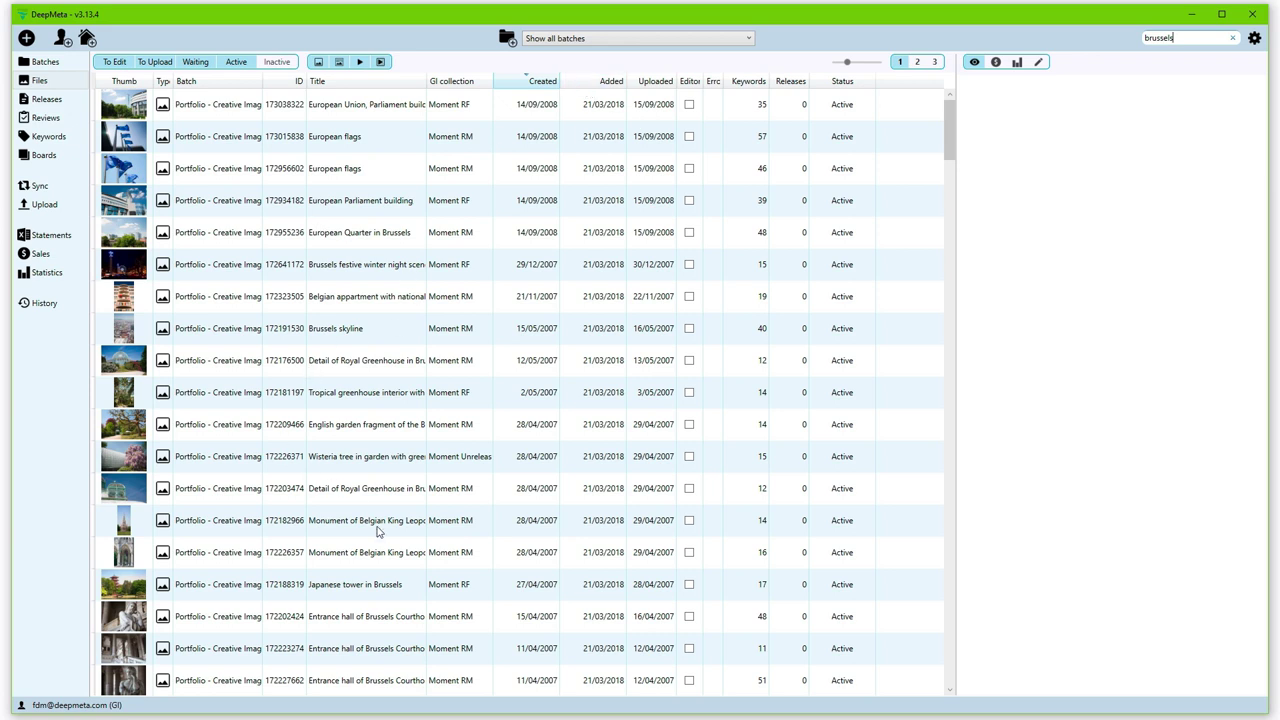
Step: Select the Japanese tower in Brussels file and show its details in a wider, zoomed panel
left_click(365, 590)
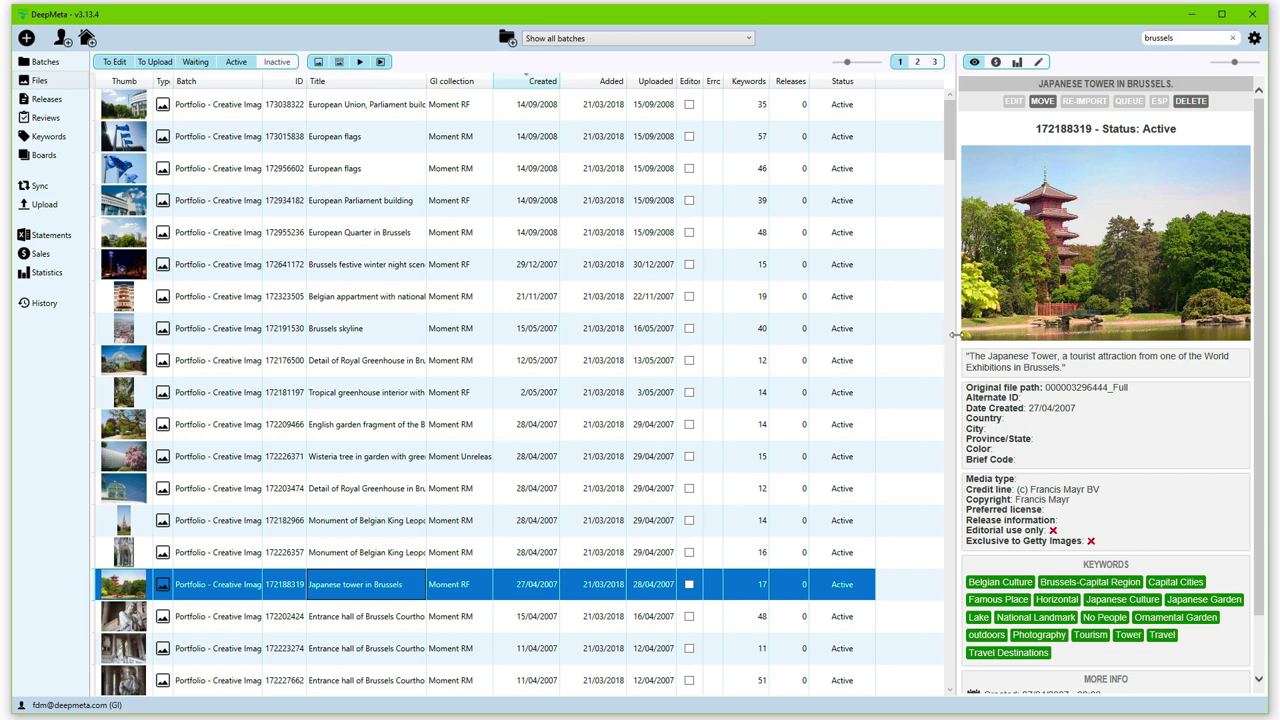
left_click_drag(955, 335, 891, 334)
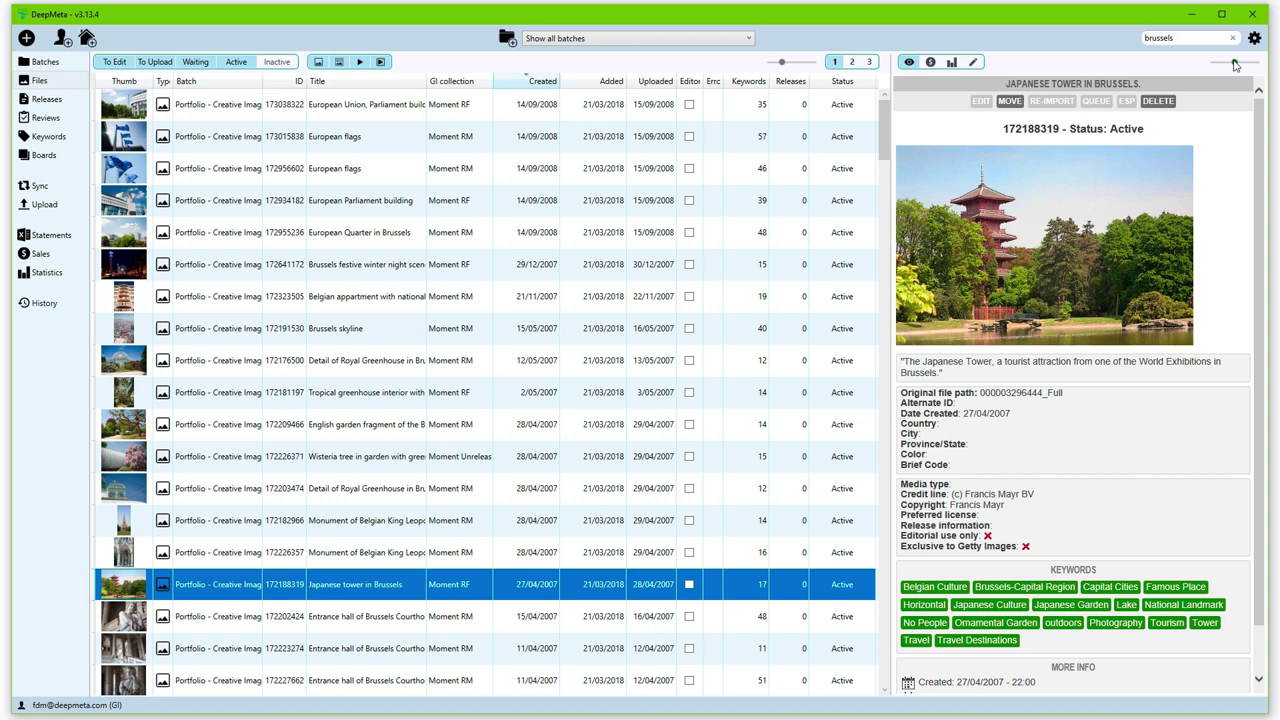
left_click_drag(1234, 62, 1235, 63)
Step: Narrow the sidebar, enlarge the file list thumbnails and widen the Thumb column
left_click_drag(89, 140, 84, 140)
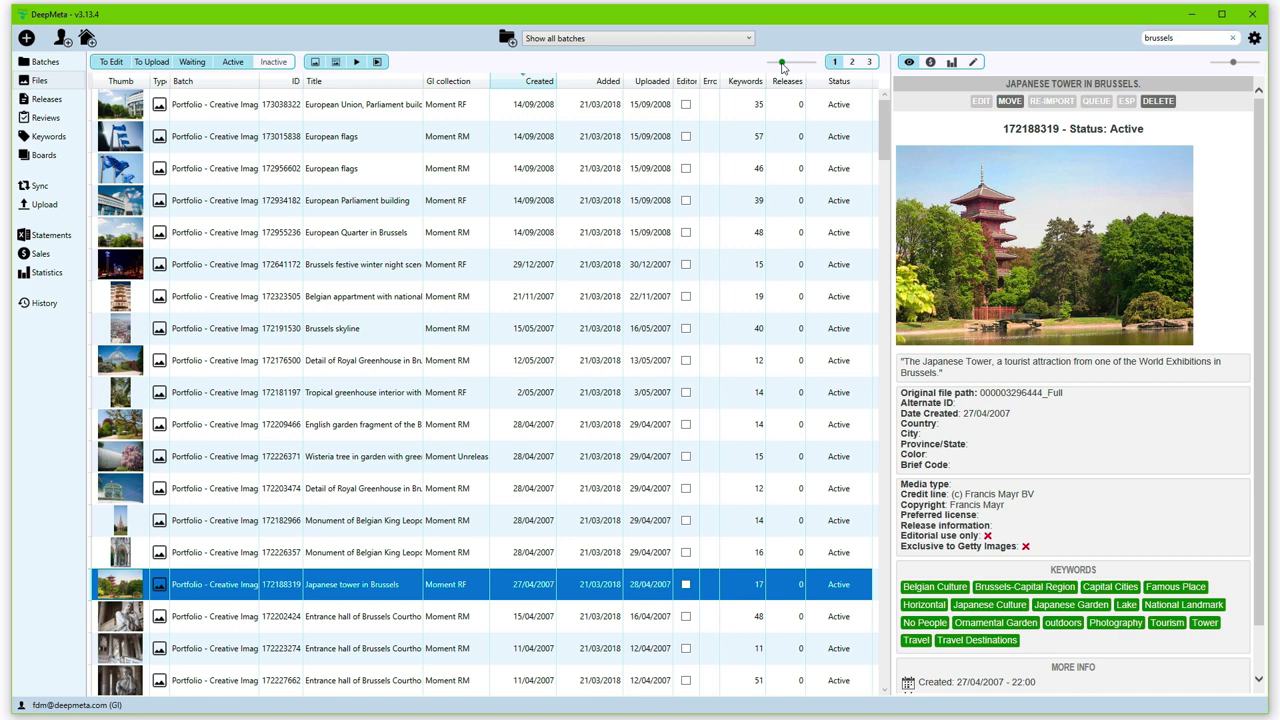
left_click_drag(782, 62, 796, 62)
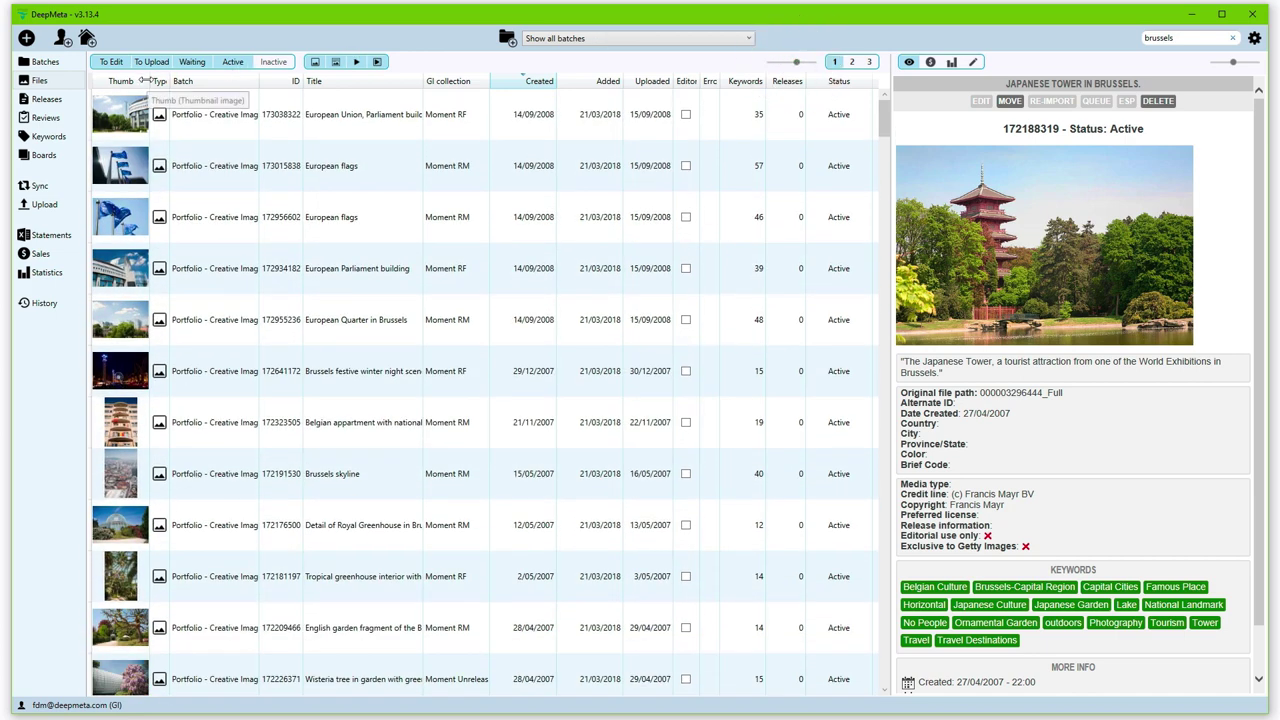
left_click_drag(150, 80, 171, 80)
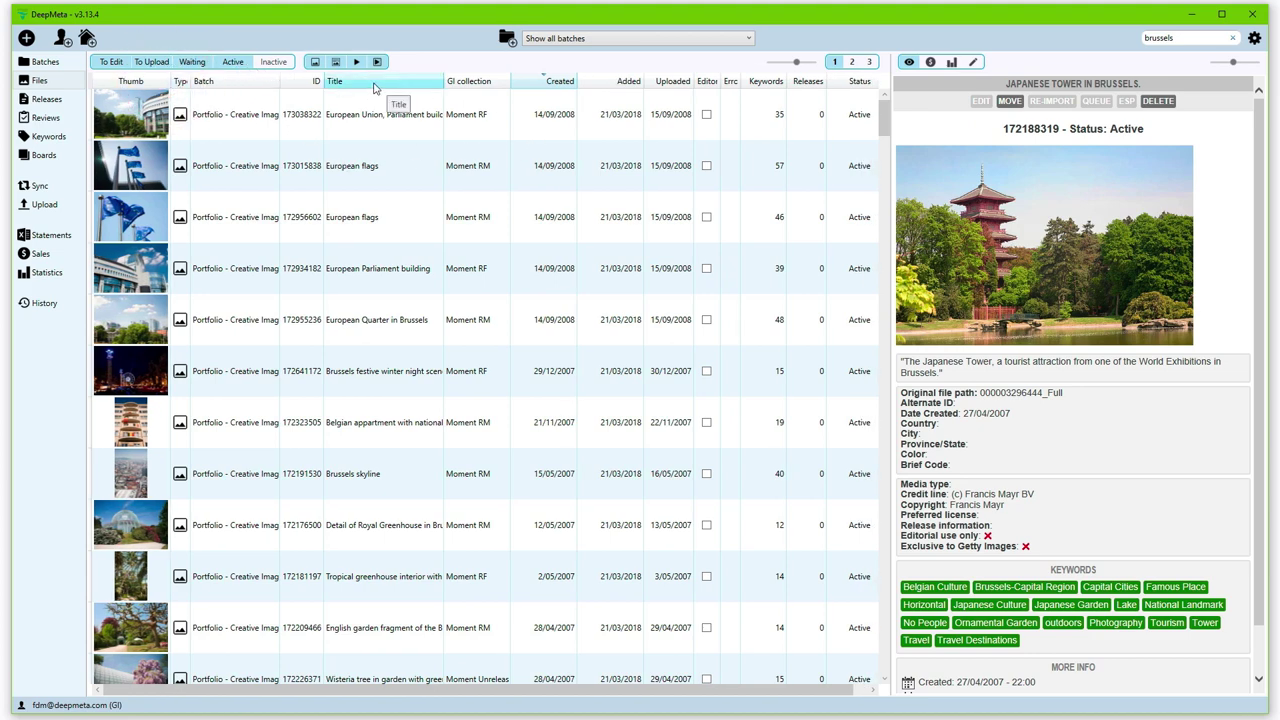
left_click_drag(797, 62, 787, 62)
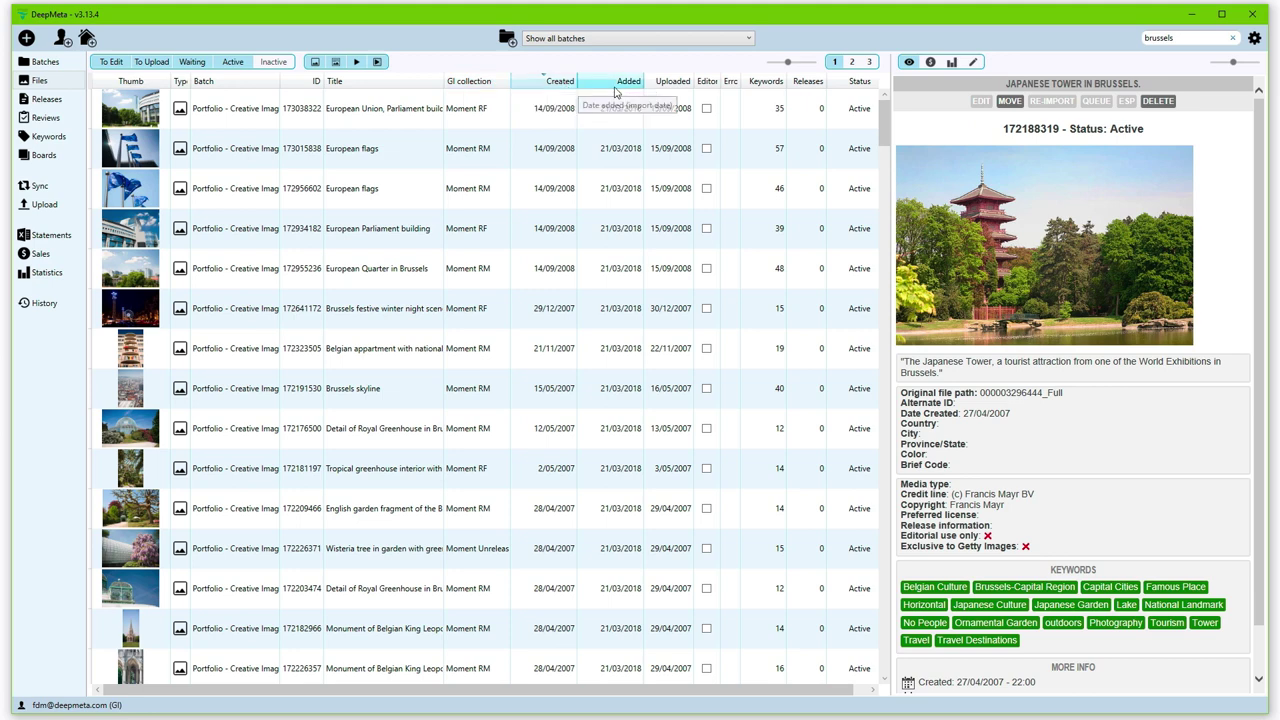
Step: Review the file table's column options (Auto-fit, Insert/Move, Remove column), then close the menu
right_click(673, 81)
mouse_move(714, 111)
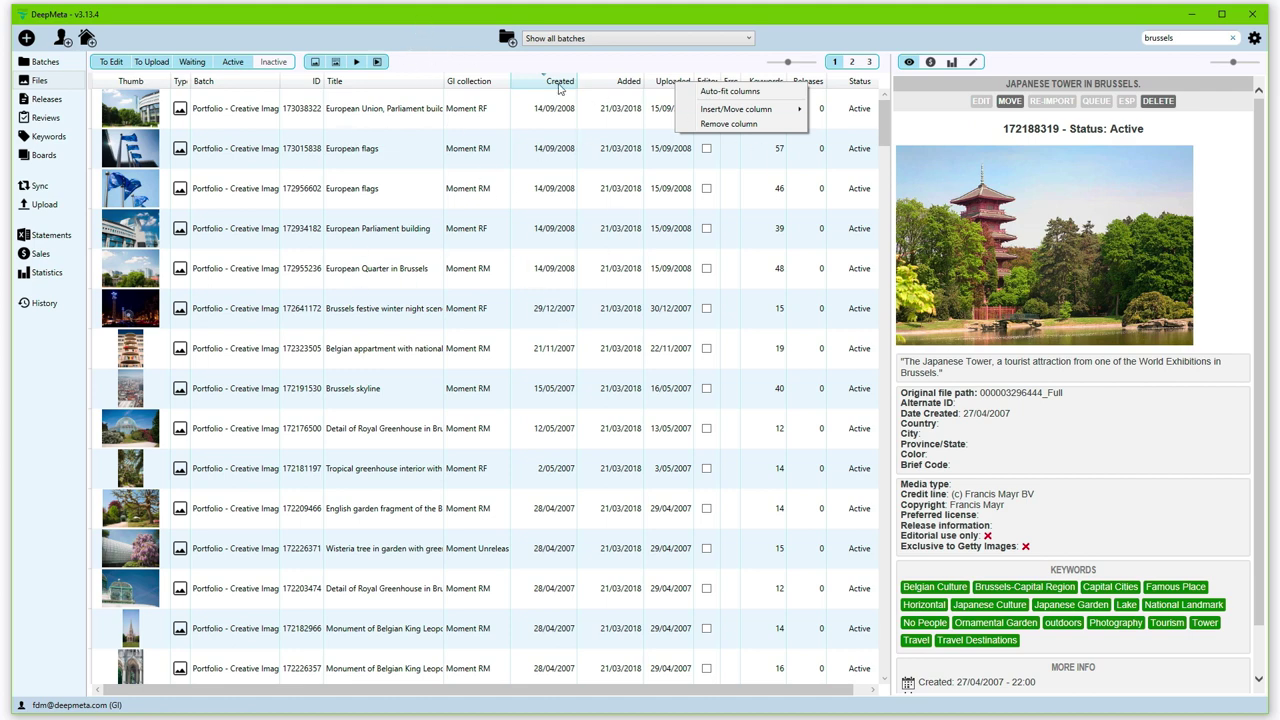
left_click(447, 25)
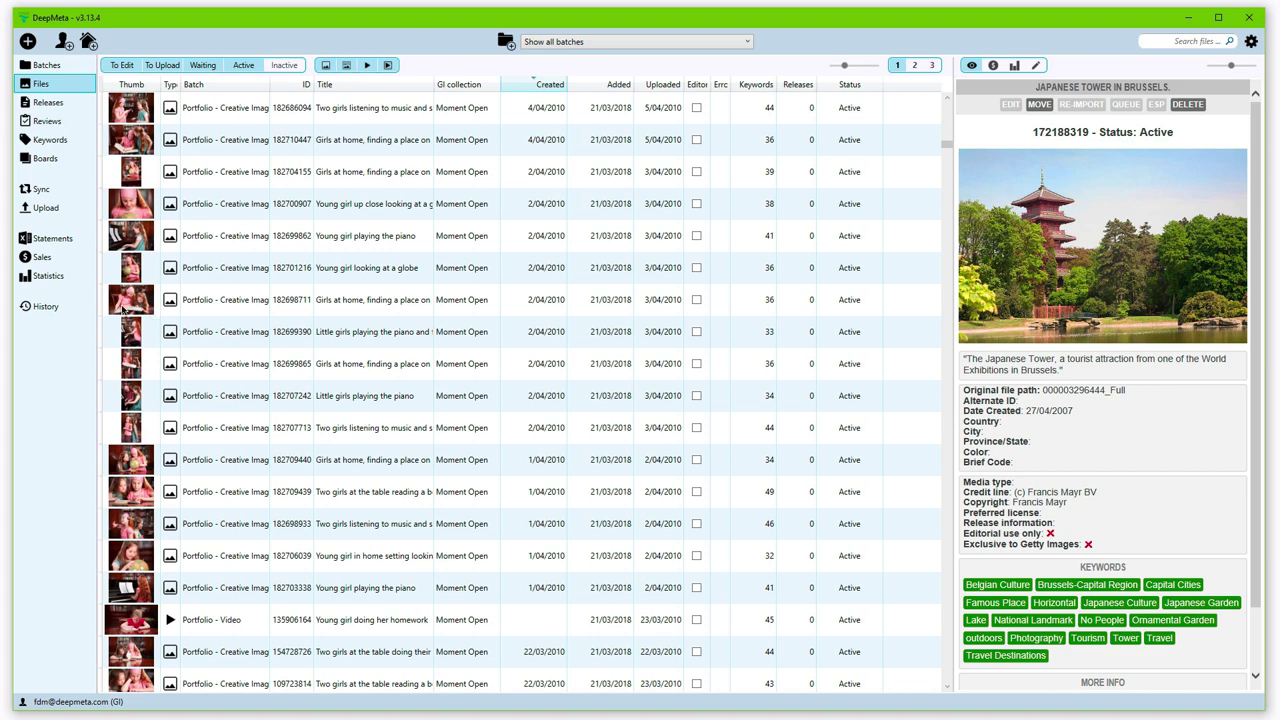
Step: Open Statements, check its column options, then view the 2018-10 and 2018-11 summaries
left_click(50, 239)
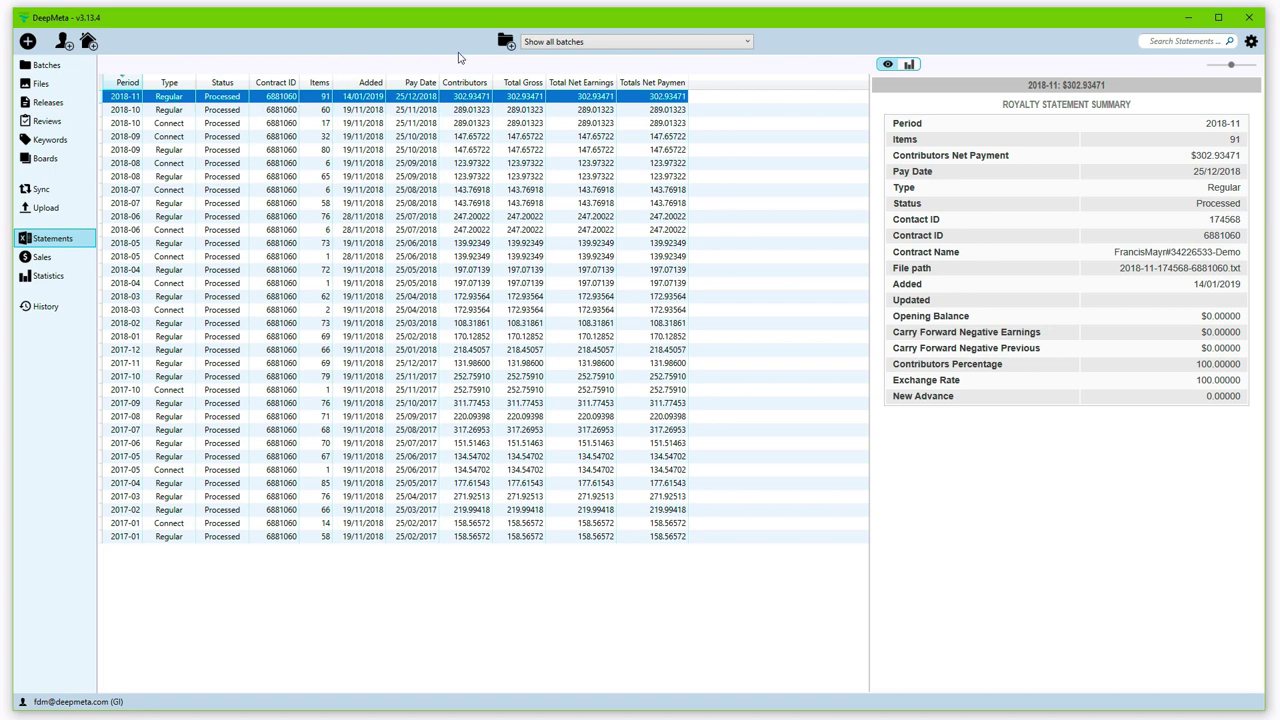
right_click(424, 83)
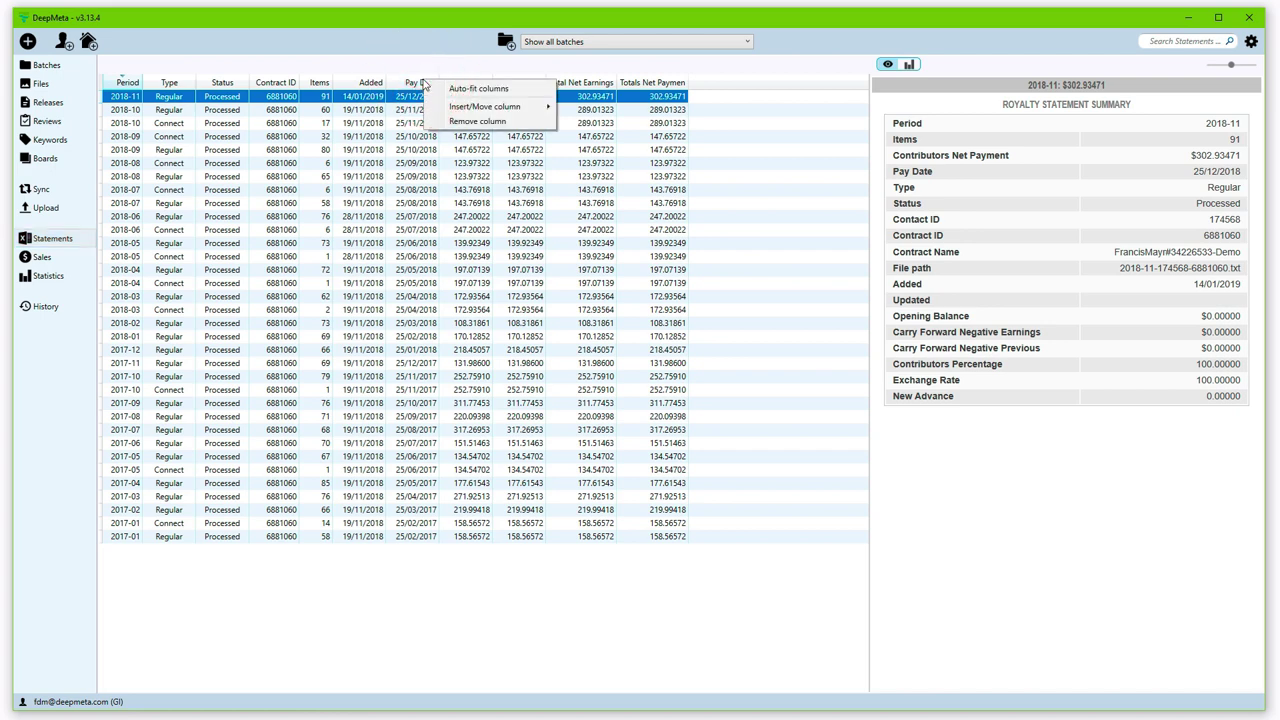
mouse_move(478, 107)
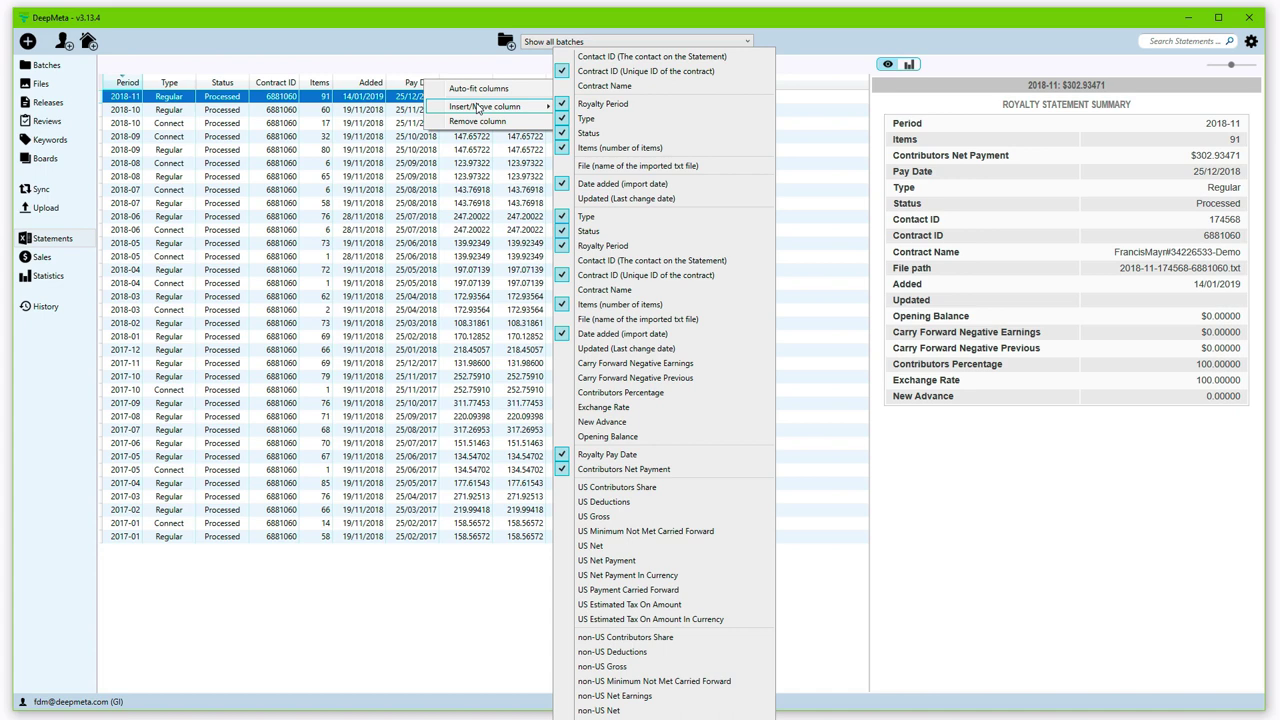
left_click(443, 19)
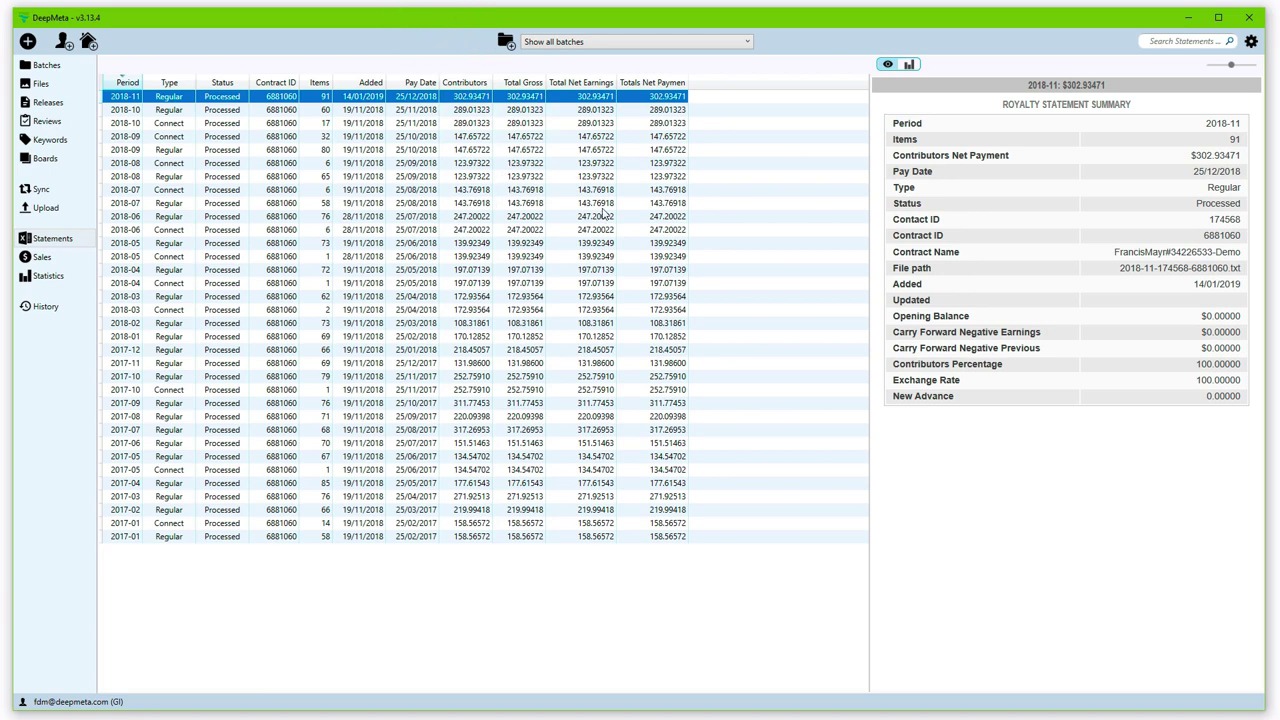
left_click(467, 110)
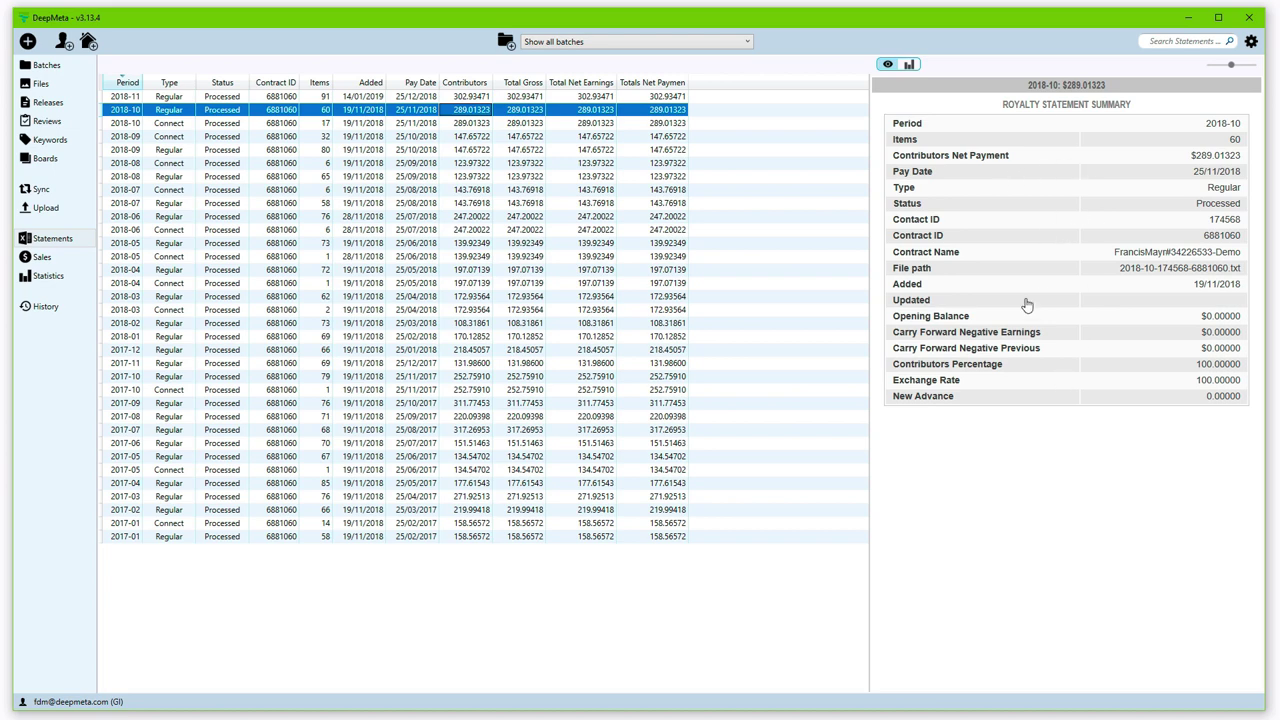
left_click(460, 96)
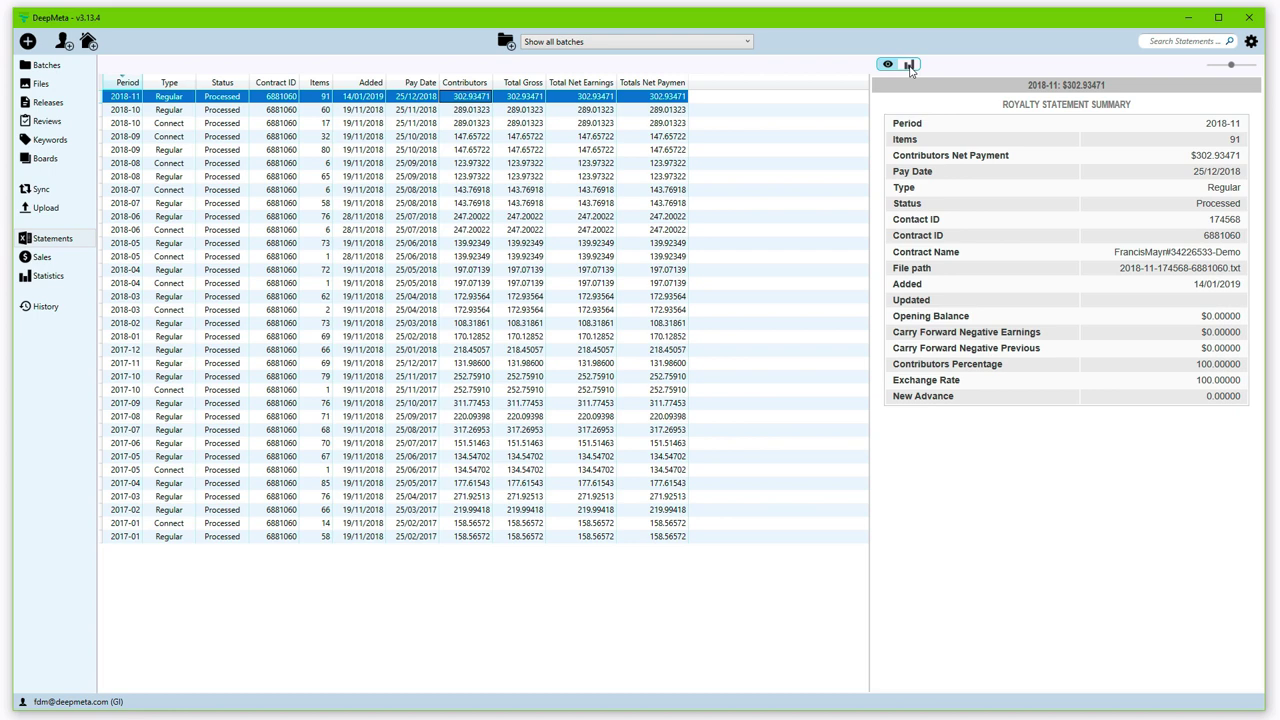
Step: Show sales charts in a wider panel, listing the top 50 files sorted by RPD
left_click(909, 65)
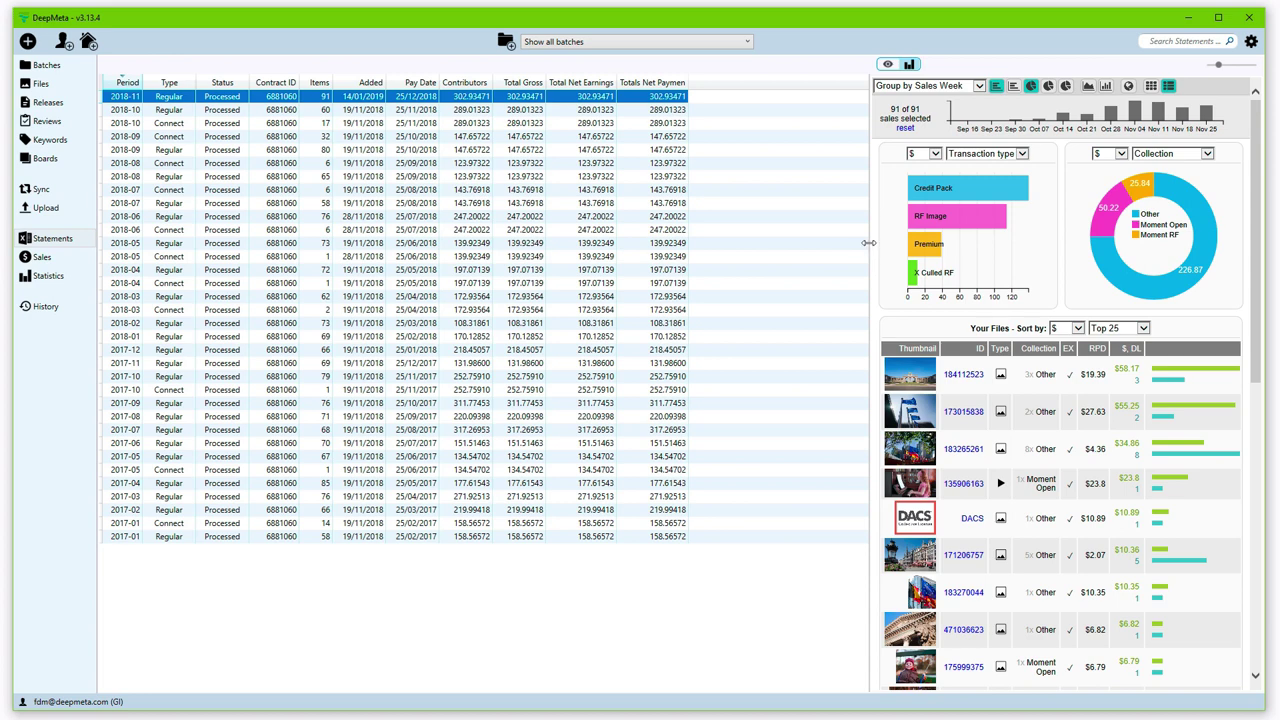
left_click_drag(869, 242, 775, 243)
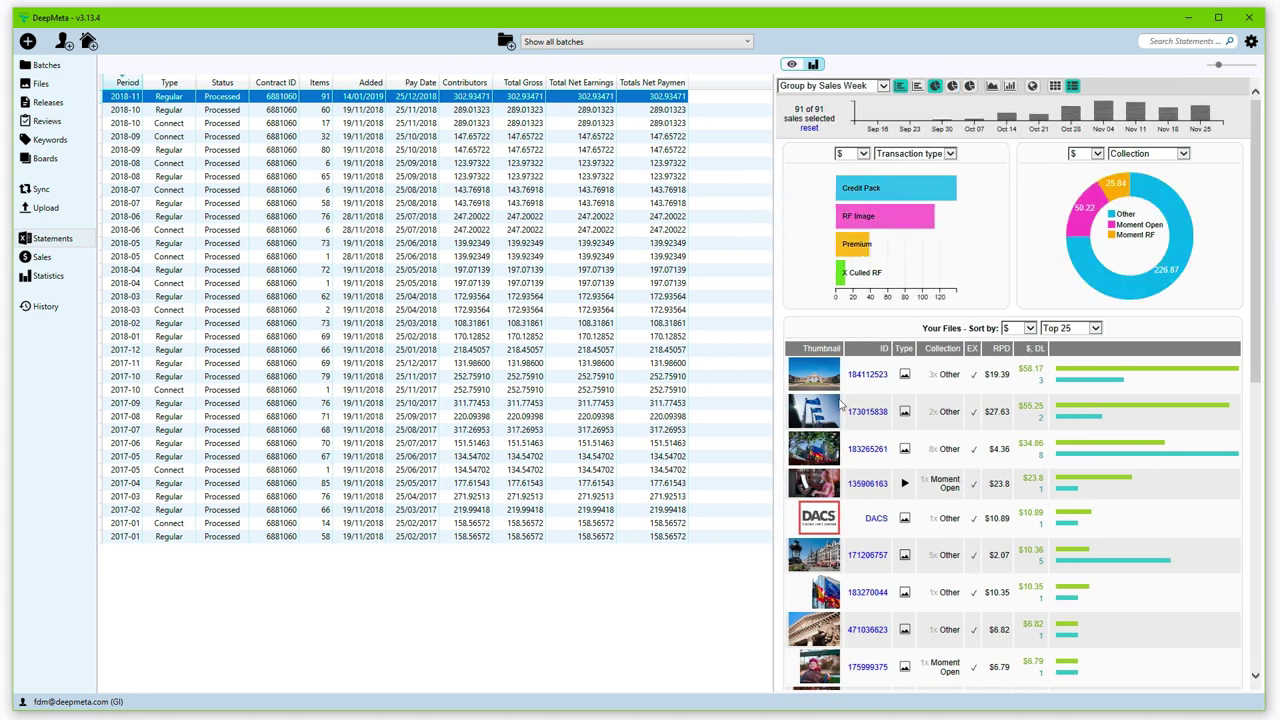
left_click(1077, 330)
left_click(1085, 343)
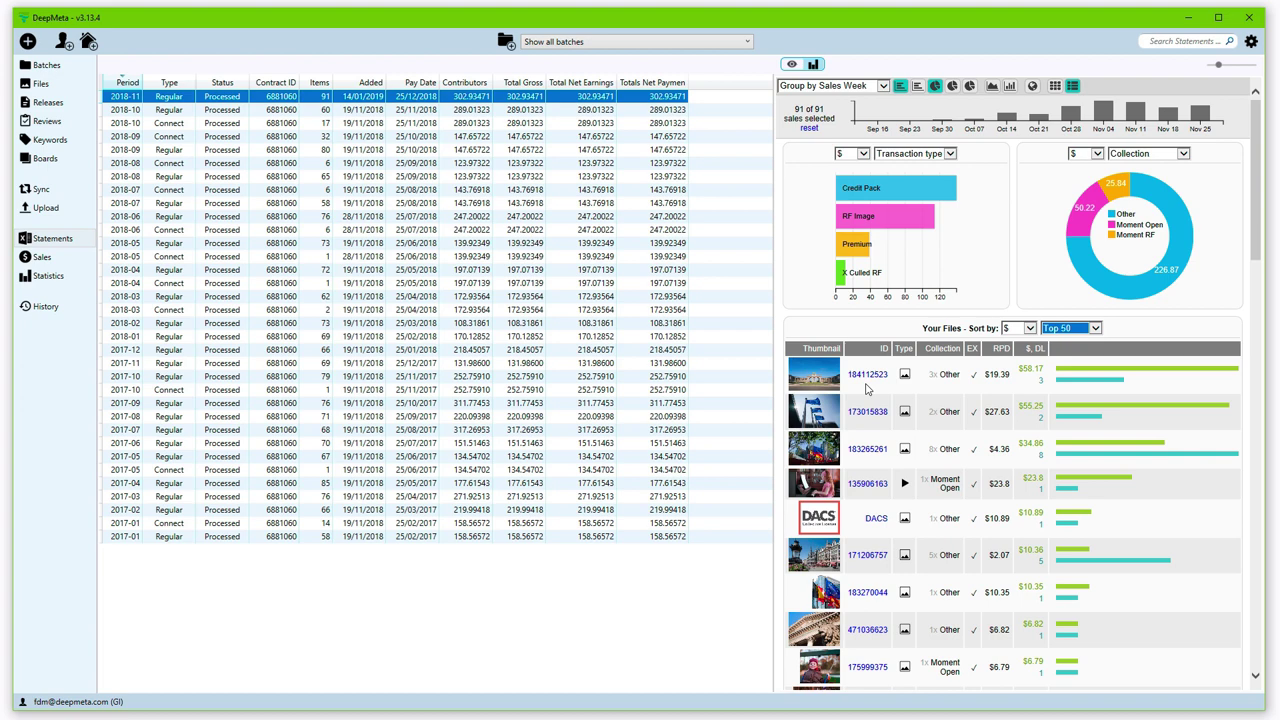
left_click(1018, 330)
left_click(1012, 338)
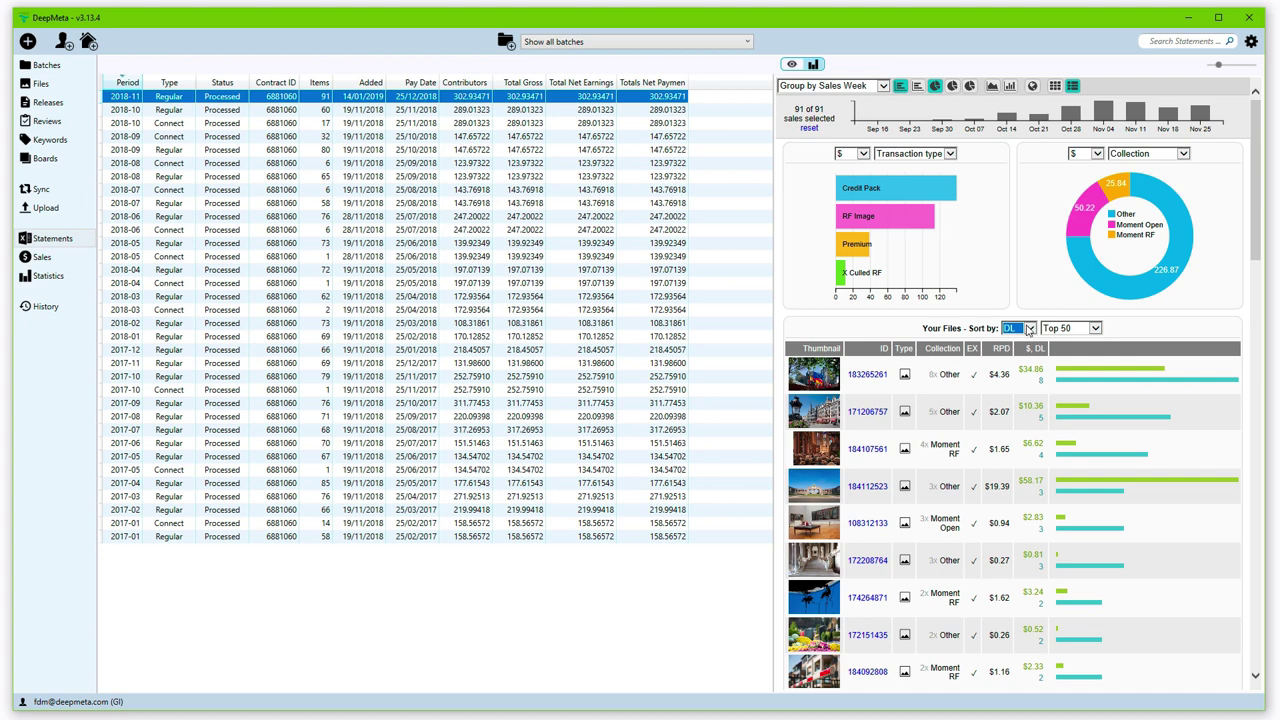
left_click(1028, 328)
left_click(1020, 338)
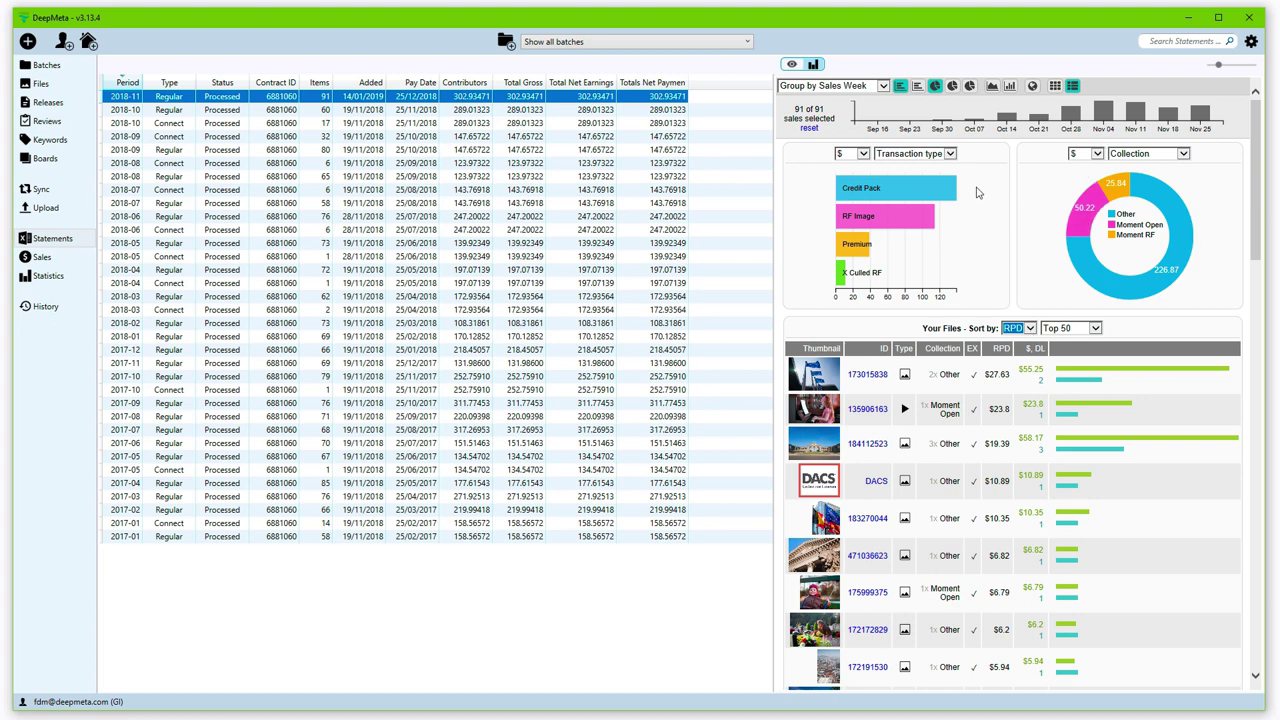
Step: Group the bar chart by Collection and hide the top-files list
left_click(919, 88)
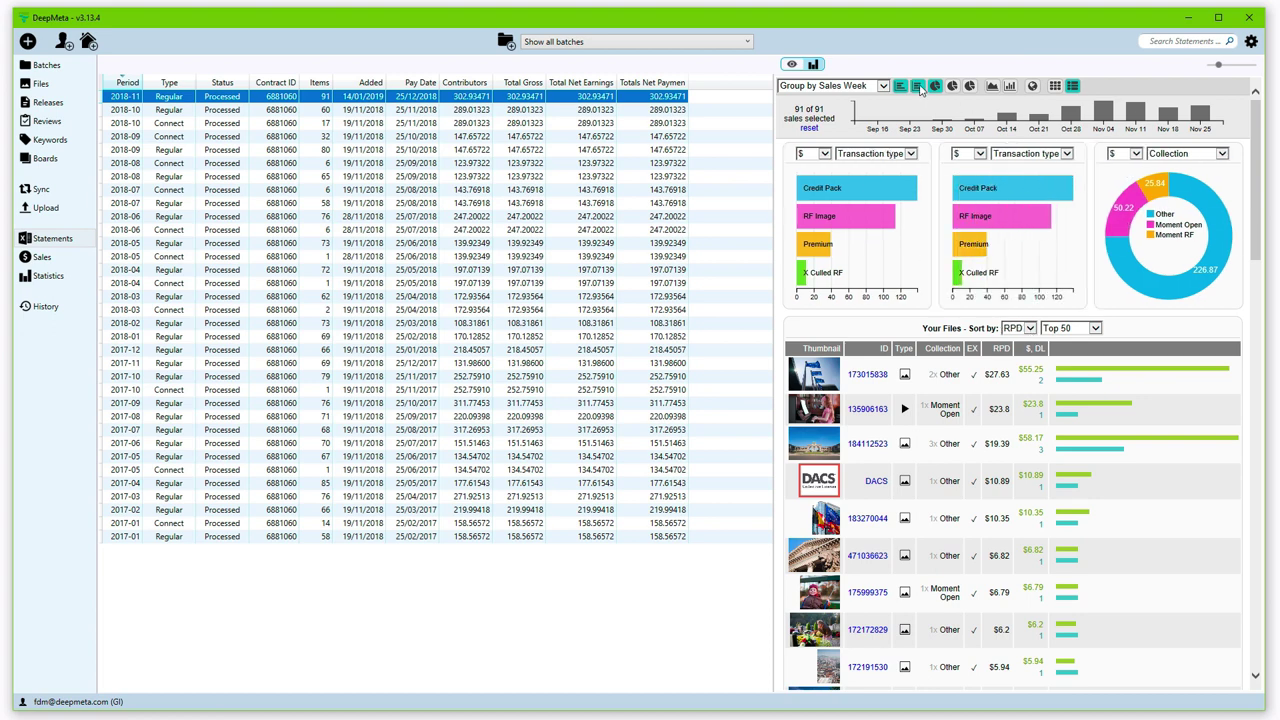
left_click(919, 88)
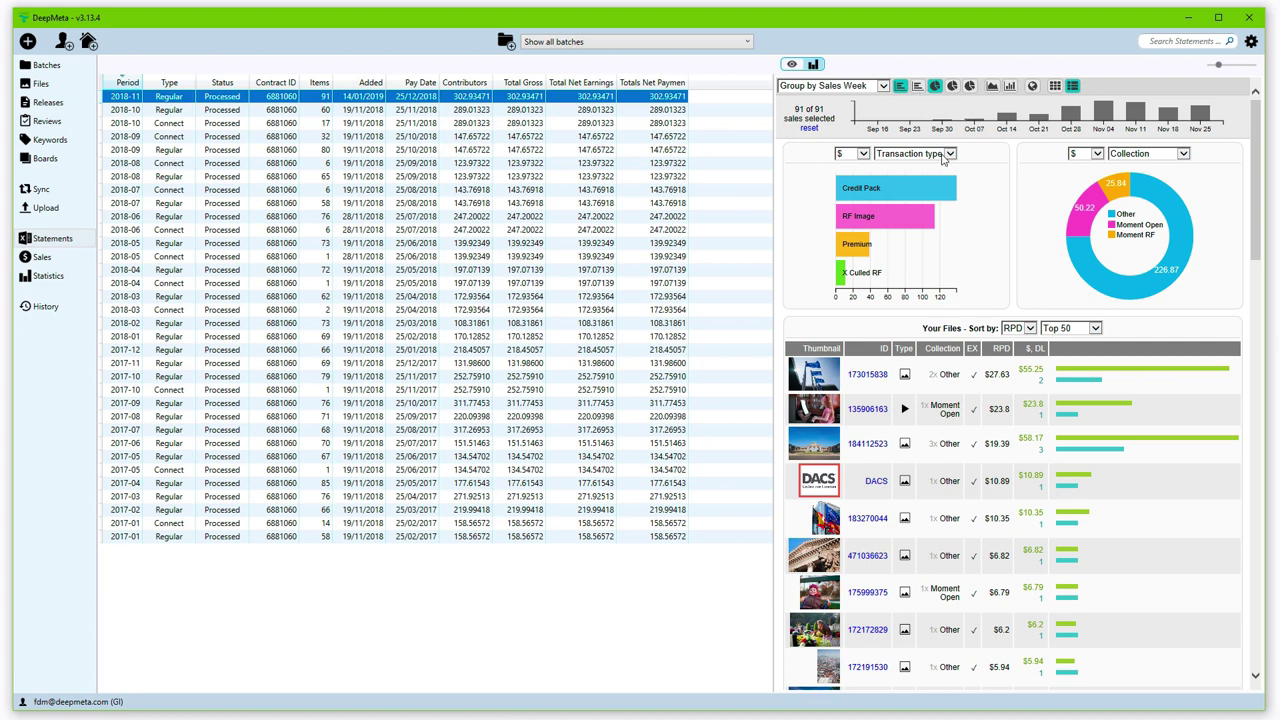
left_click(947, 154)
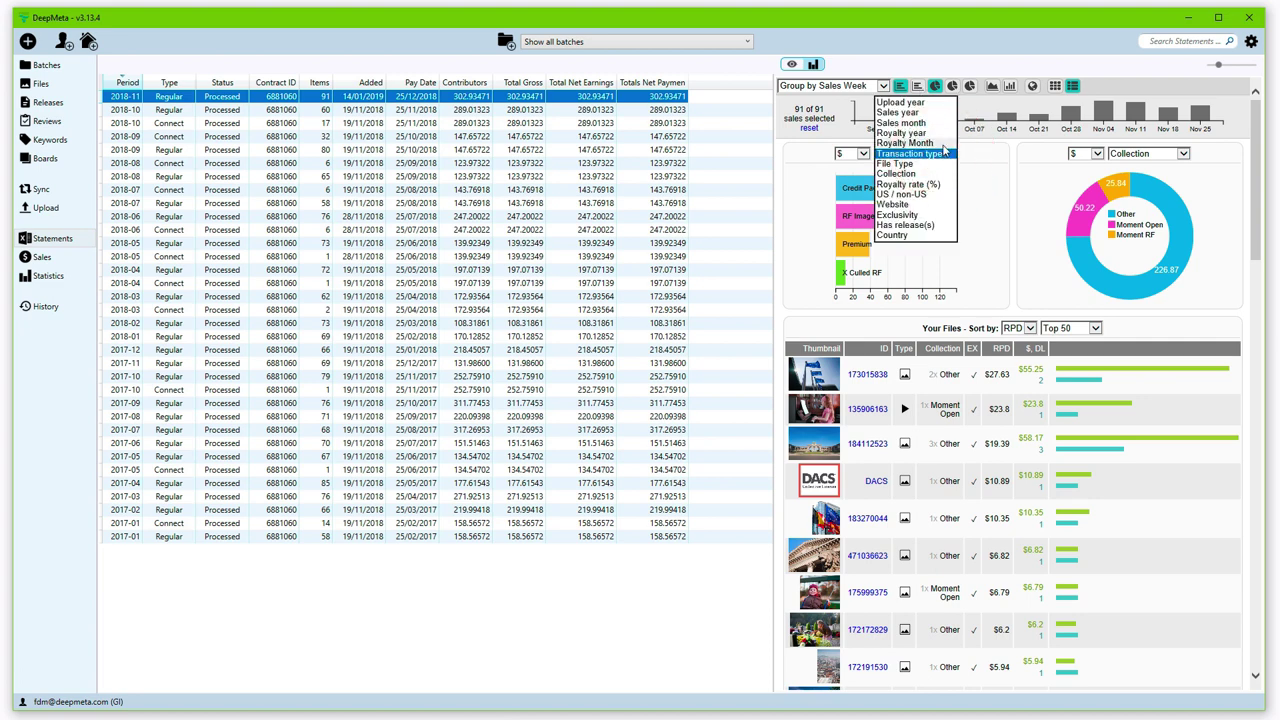
left_click(945, 145)
left_click(946, 154)
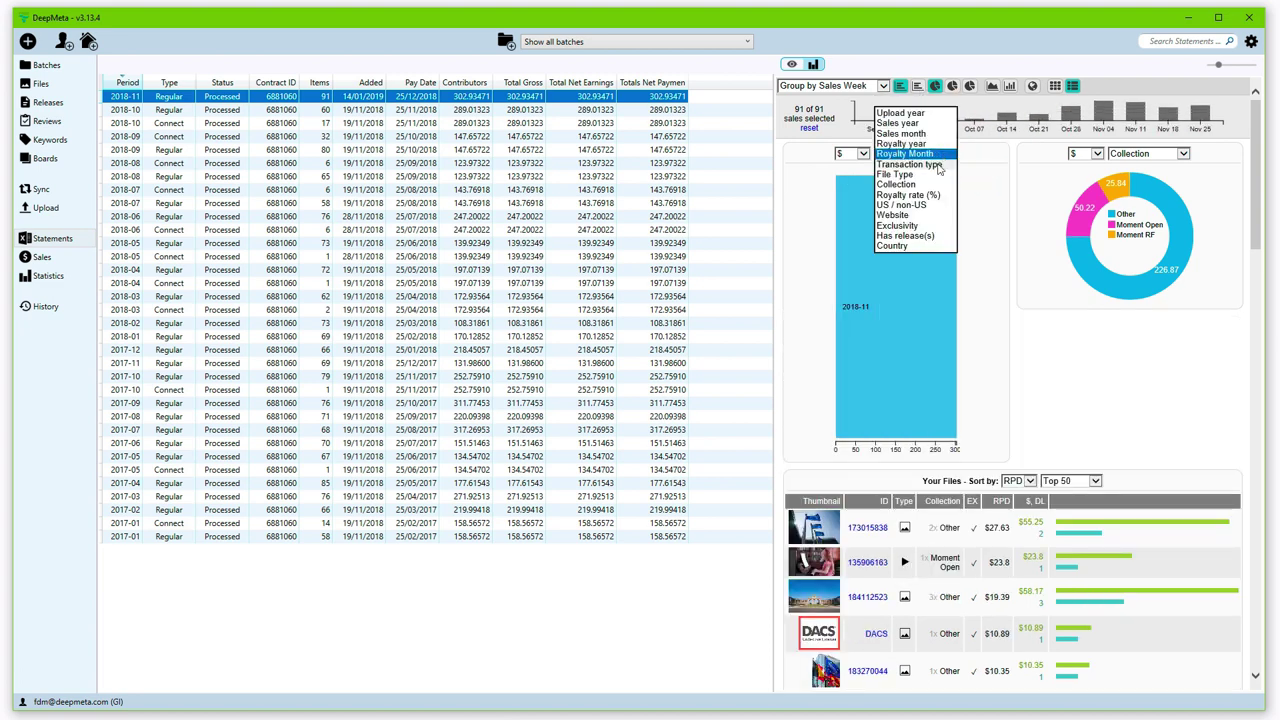
left_click(938, 169)
left_click(926, 156)
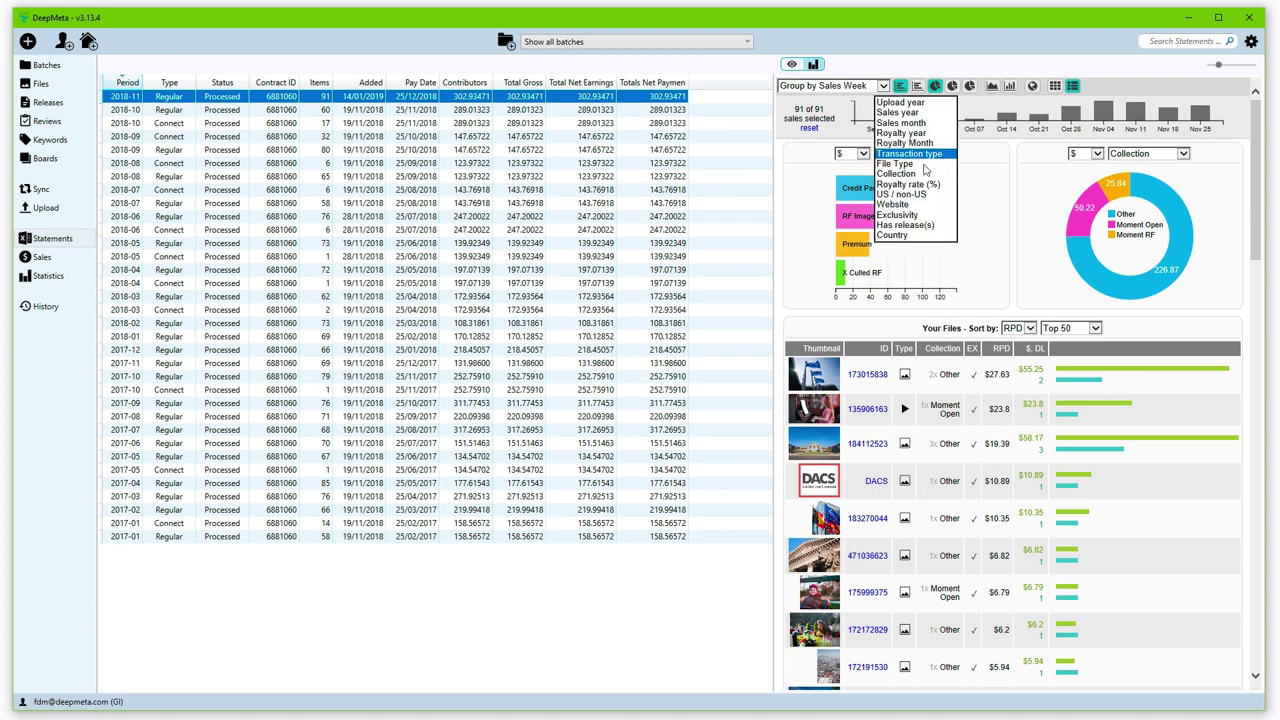
left_click(922, 174)
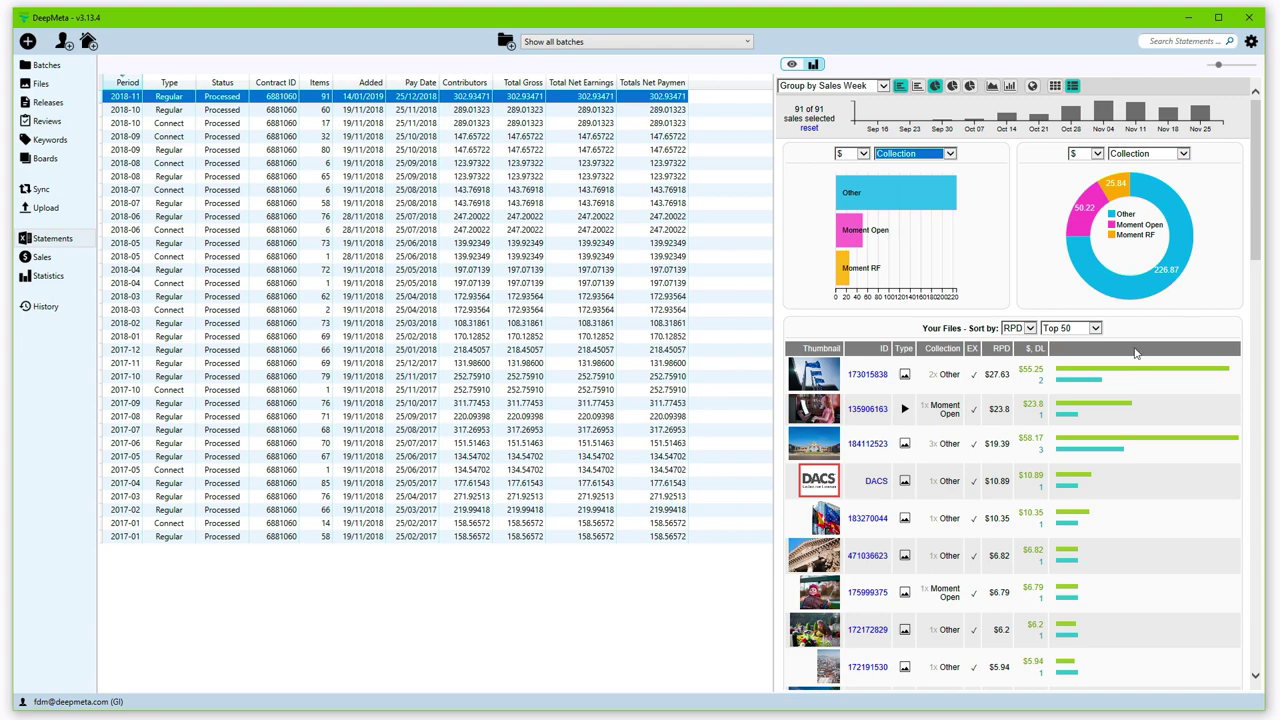
scroll(1116, 368, "down", 10)
scroll(1116, 368, "up", 10)
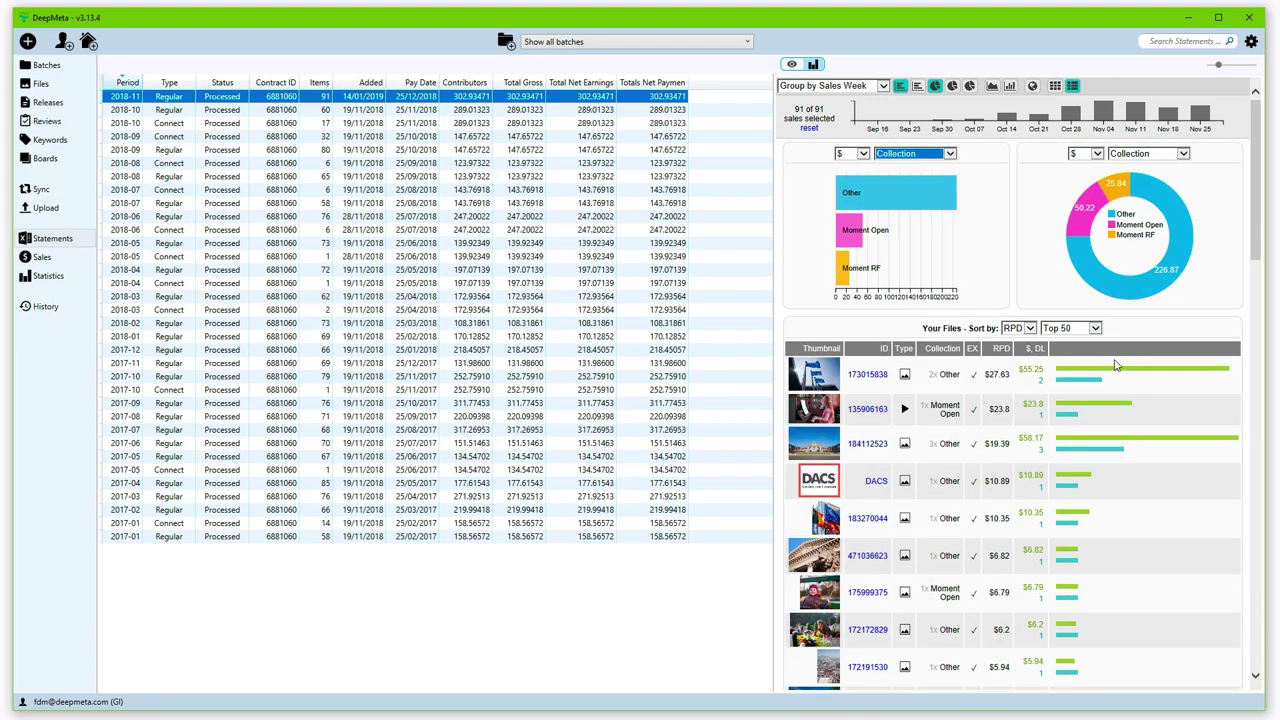
left_click(1072, 86)
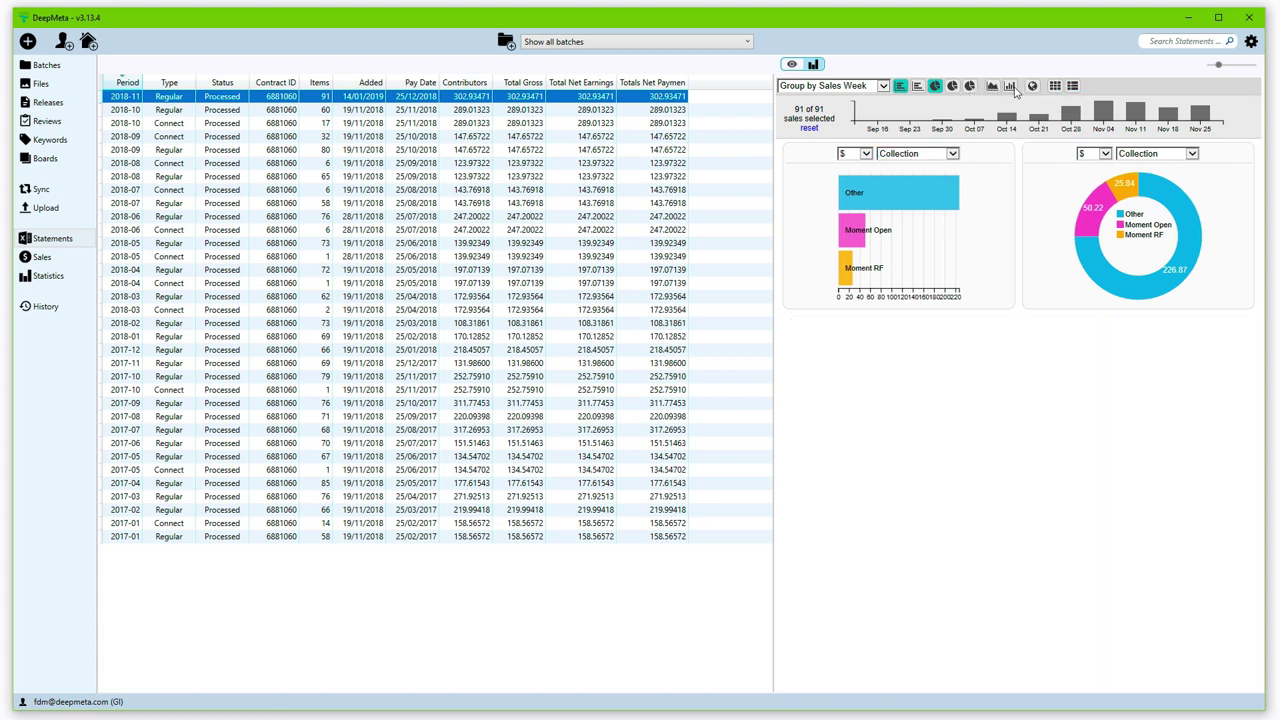
Step: Add a world sales map and chart the 2018-11 through 2018-09 statements together
left_click(1033, 86)
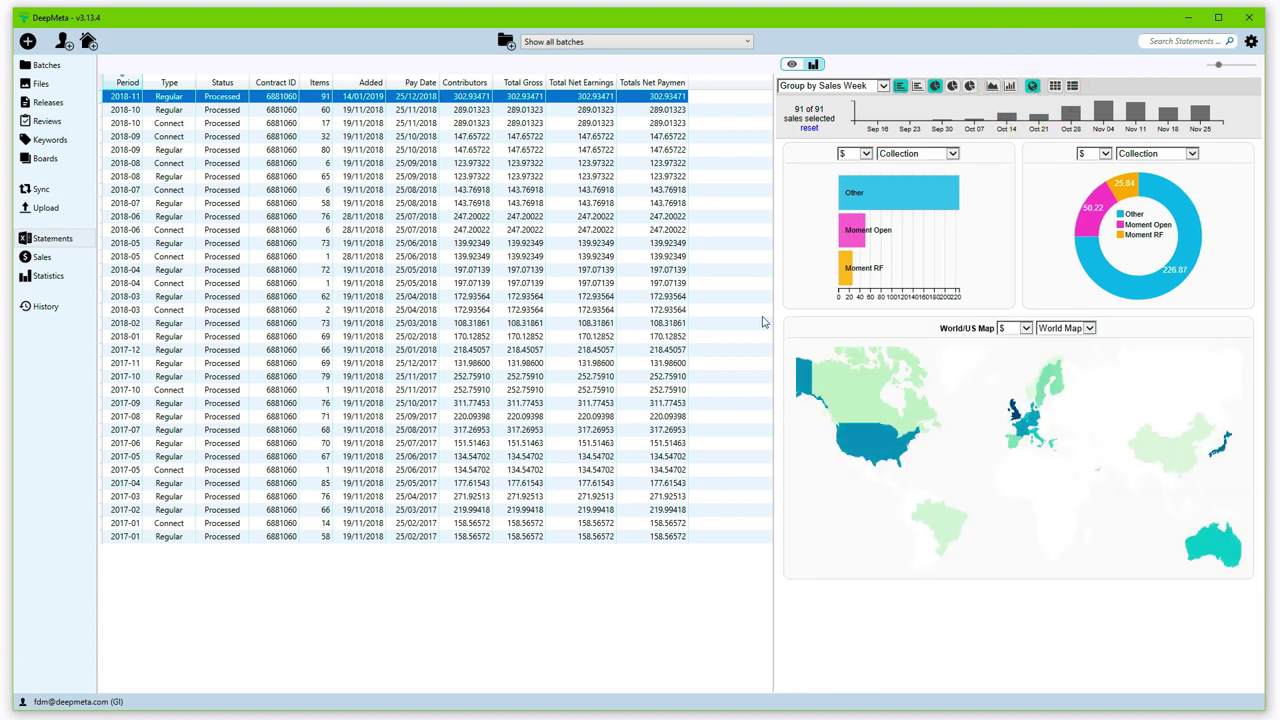
left_click(266, 97)
key("shift+Down")
key("shift+Down")
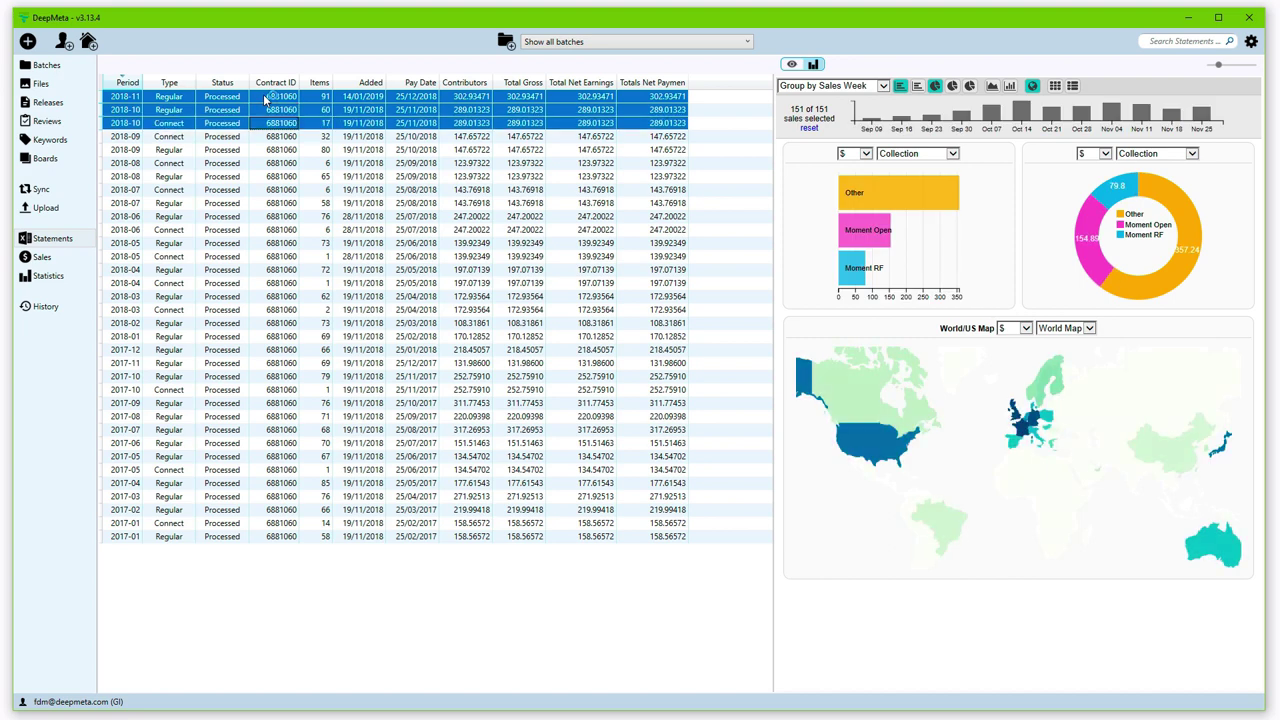
key("shift+Down")
key("shift+Down")
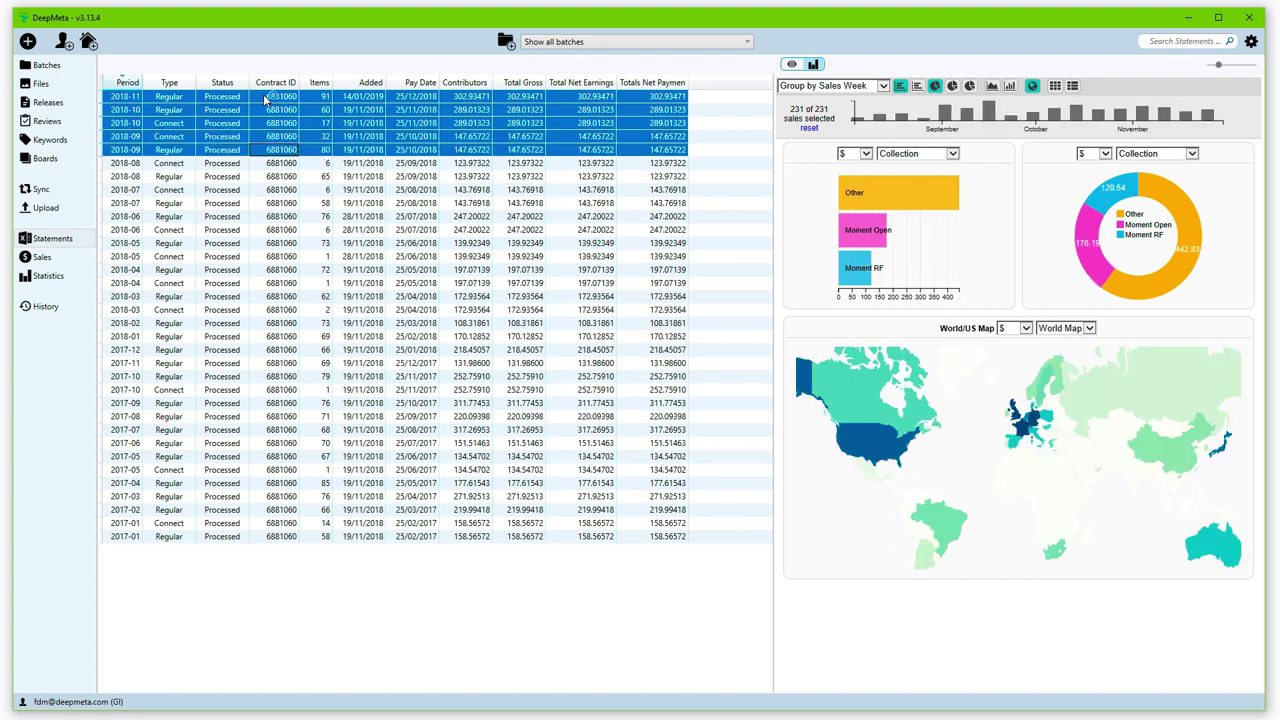
key("shift+Down")
key("shift+Down")
key("shift+Down")
key("shift+Down")
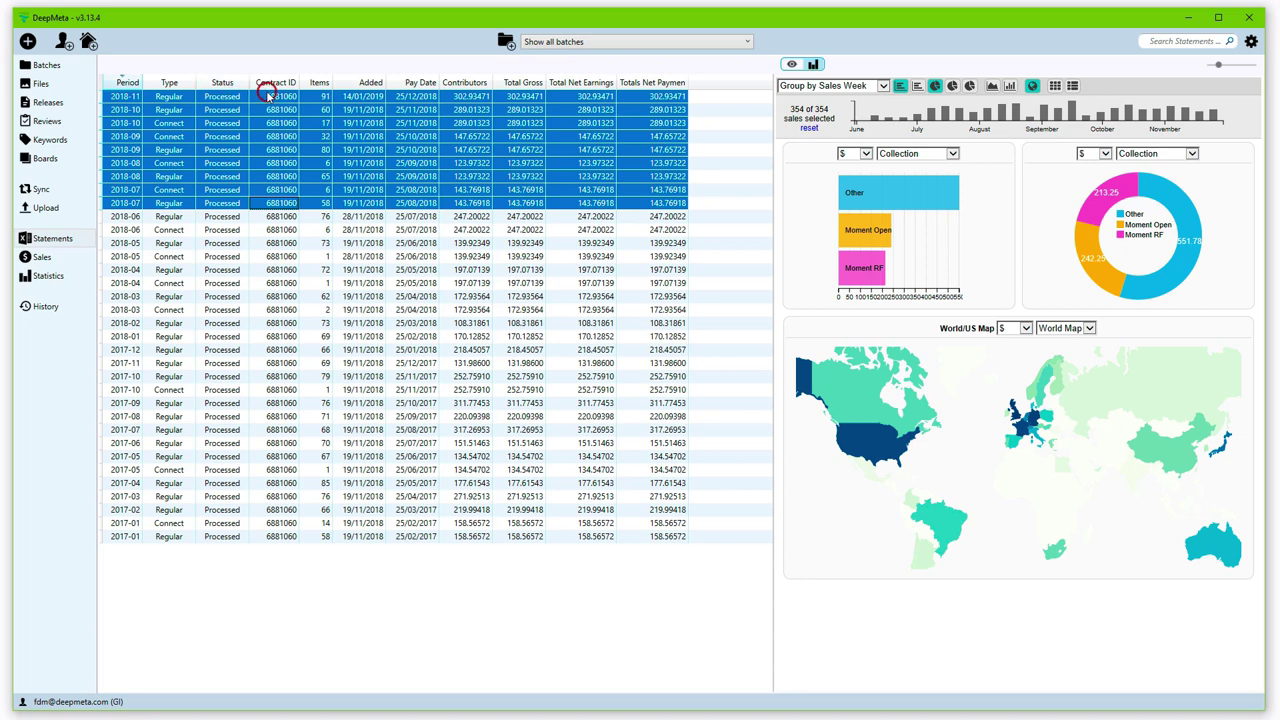
Step: Step from the 2018-11 statement down to the 2018-08 Regular statement alone
left_click(268, 97)
key("Down")
key("Down")
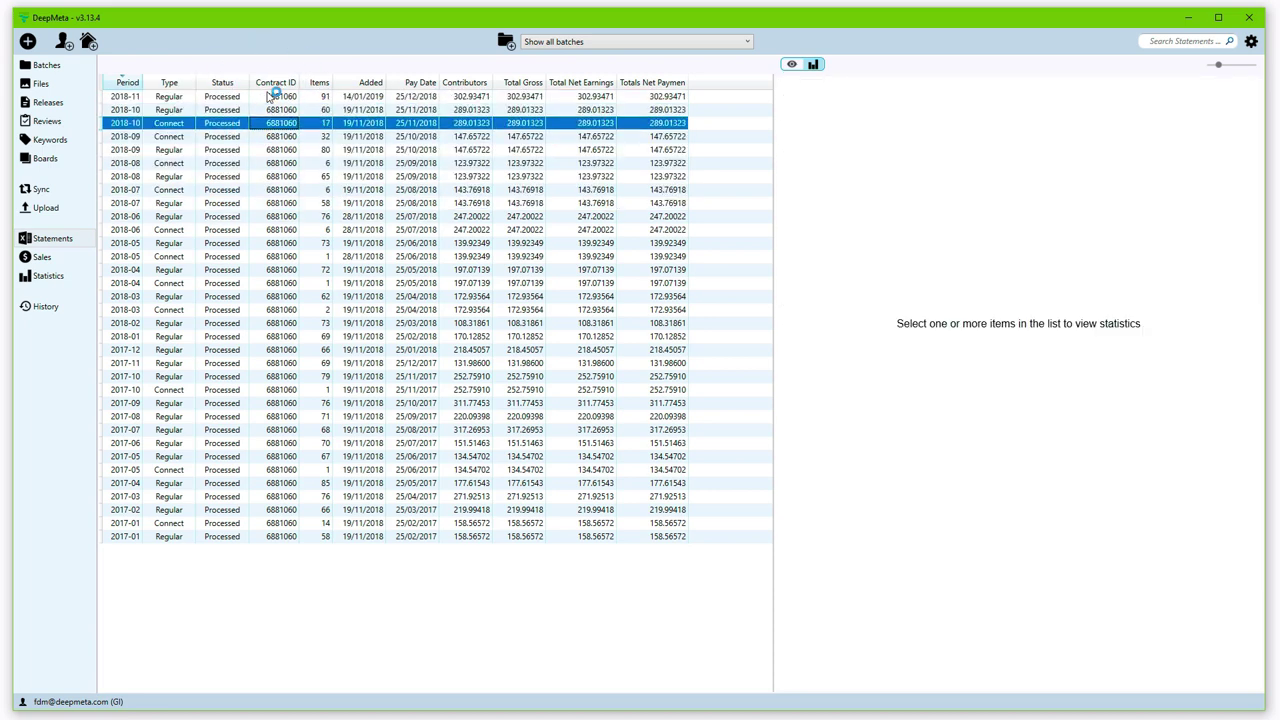
key("Down")
key("Down")
key("Down")
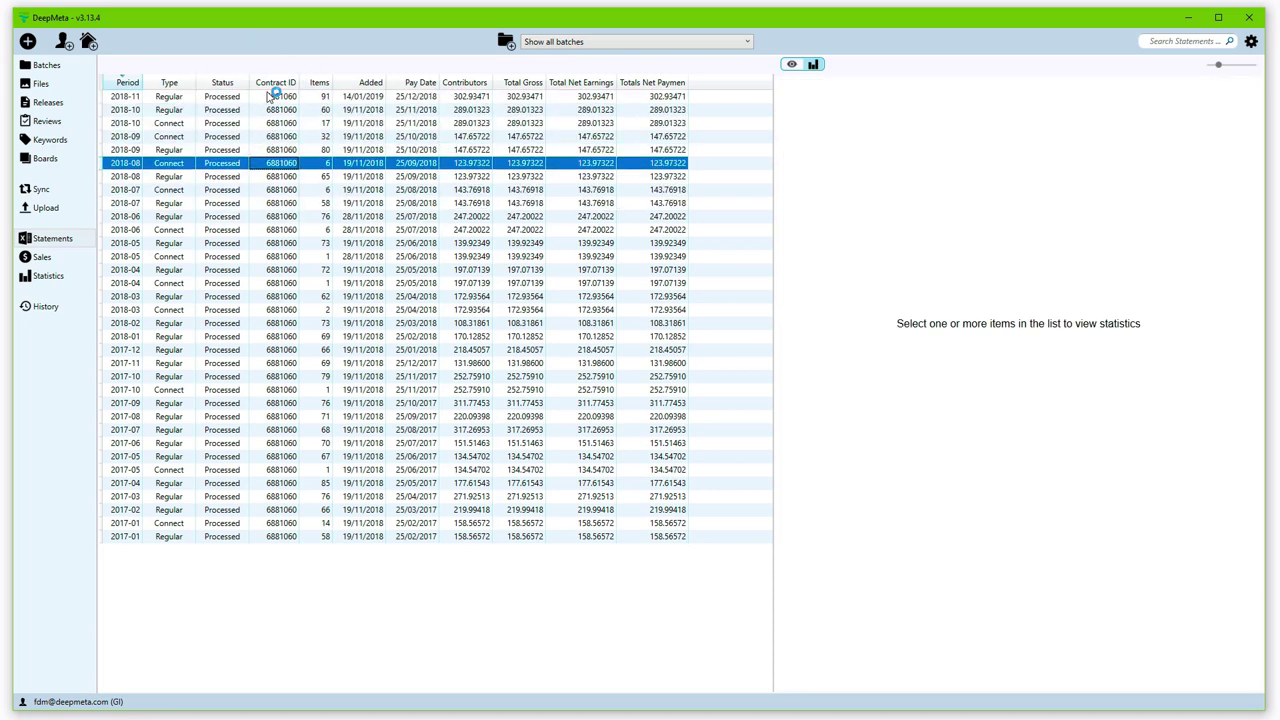
key("Down")
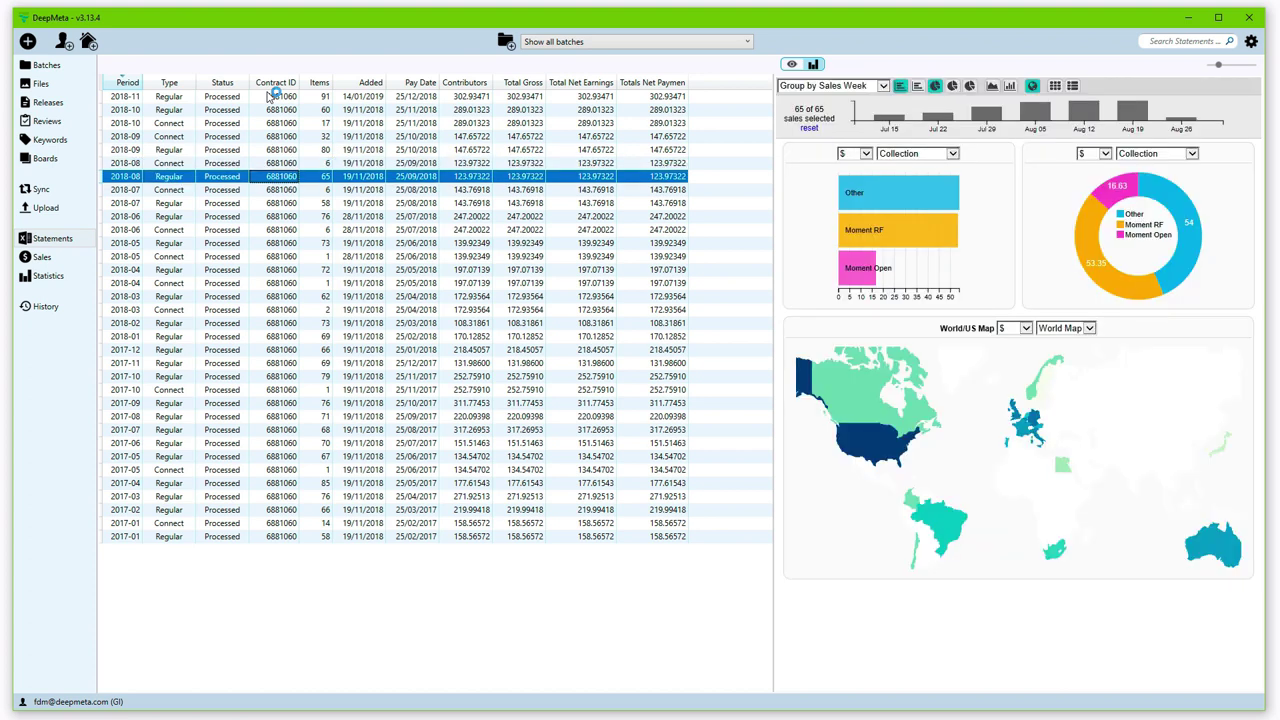
Step: Open the Sales list, search it for '2018-1', then clear the search
left_click(40, 258)
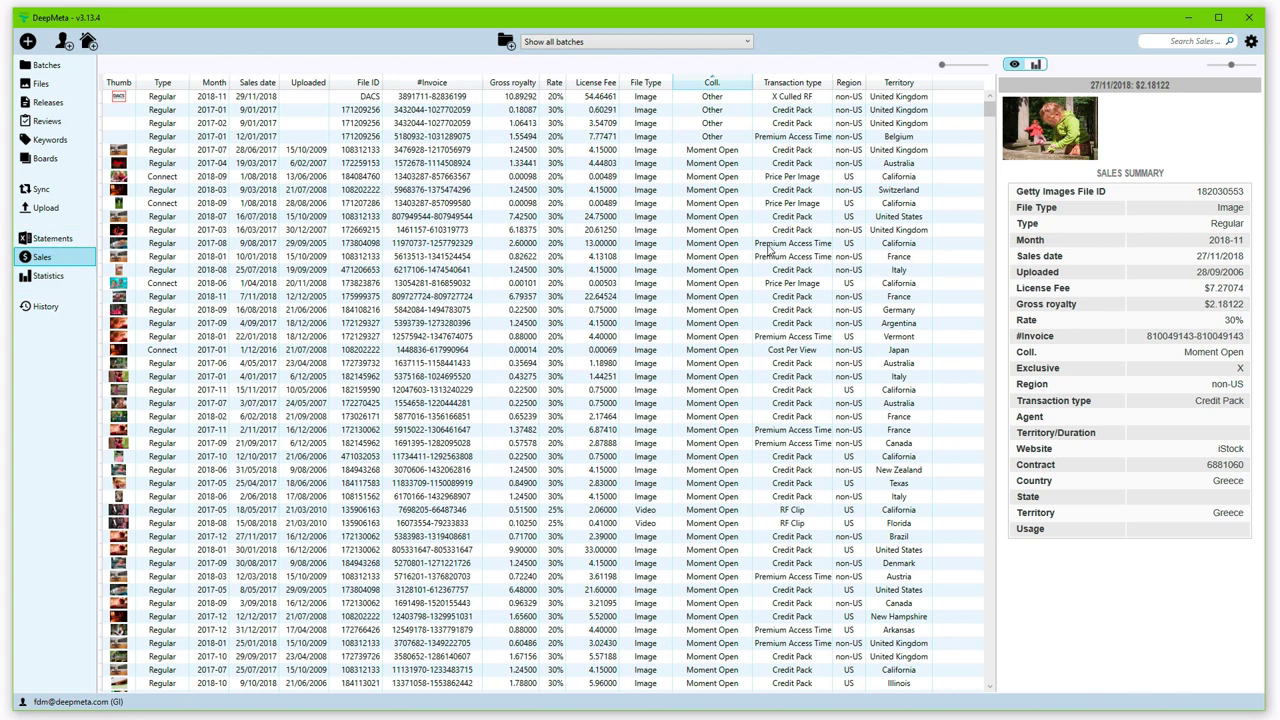
left_click(1188, 43)
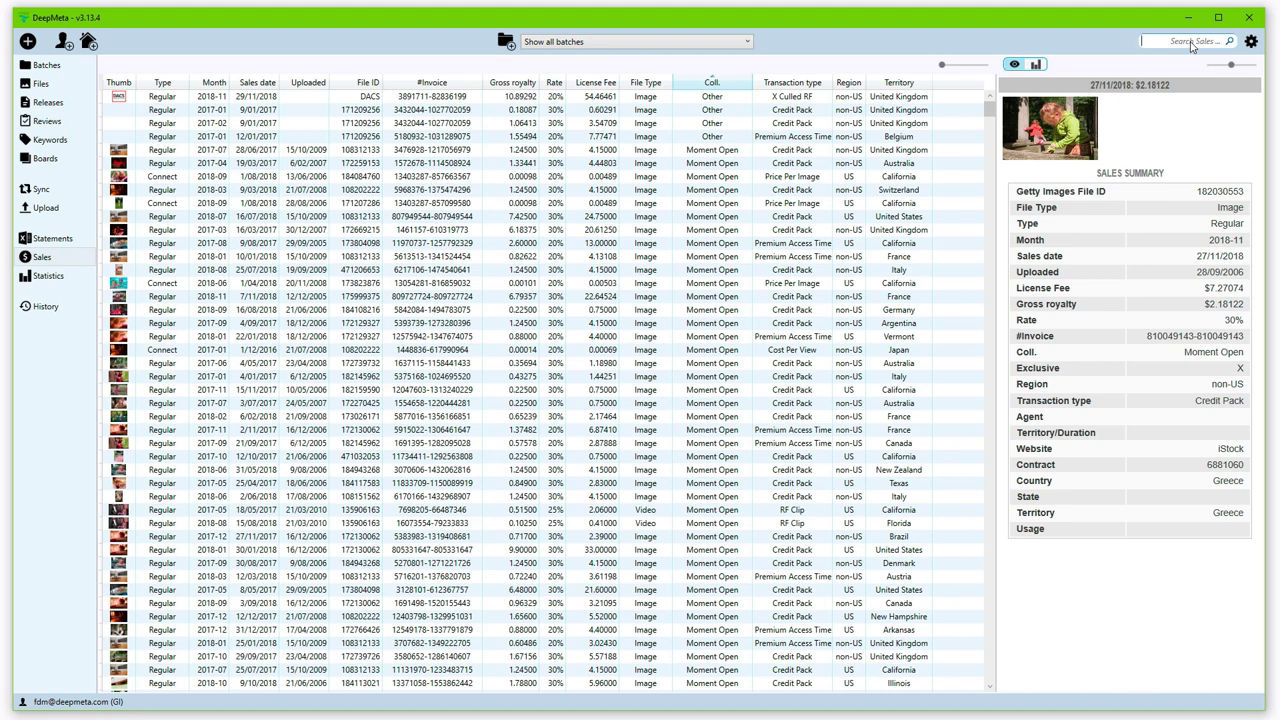
type("2018-1")
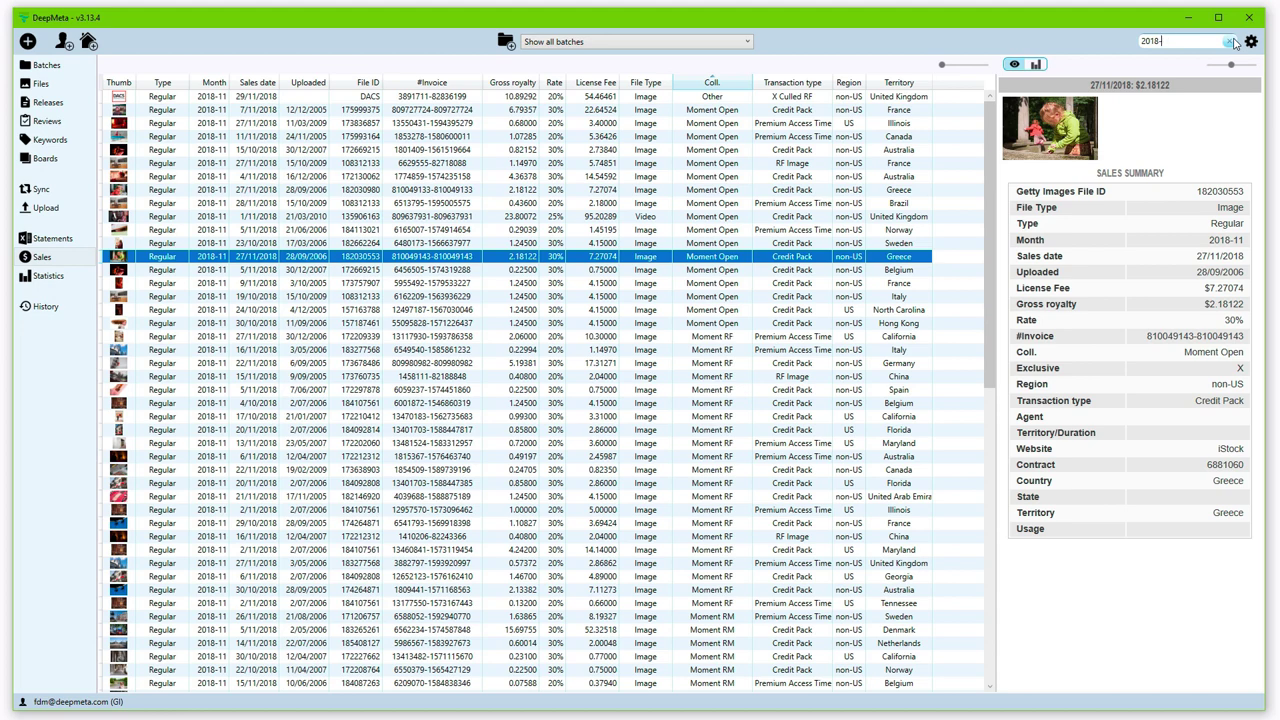
left_click(1231, 42)
Step: Search sales for 'book', widen the Sales Summary panel and inspect several matching sales
type("book")
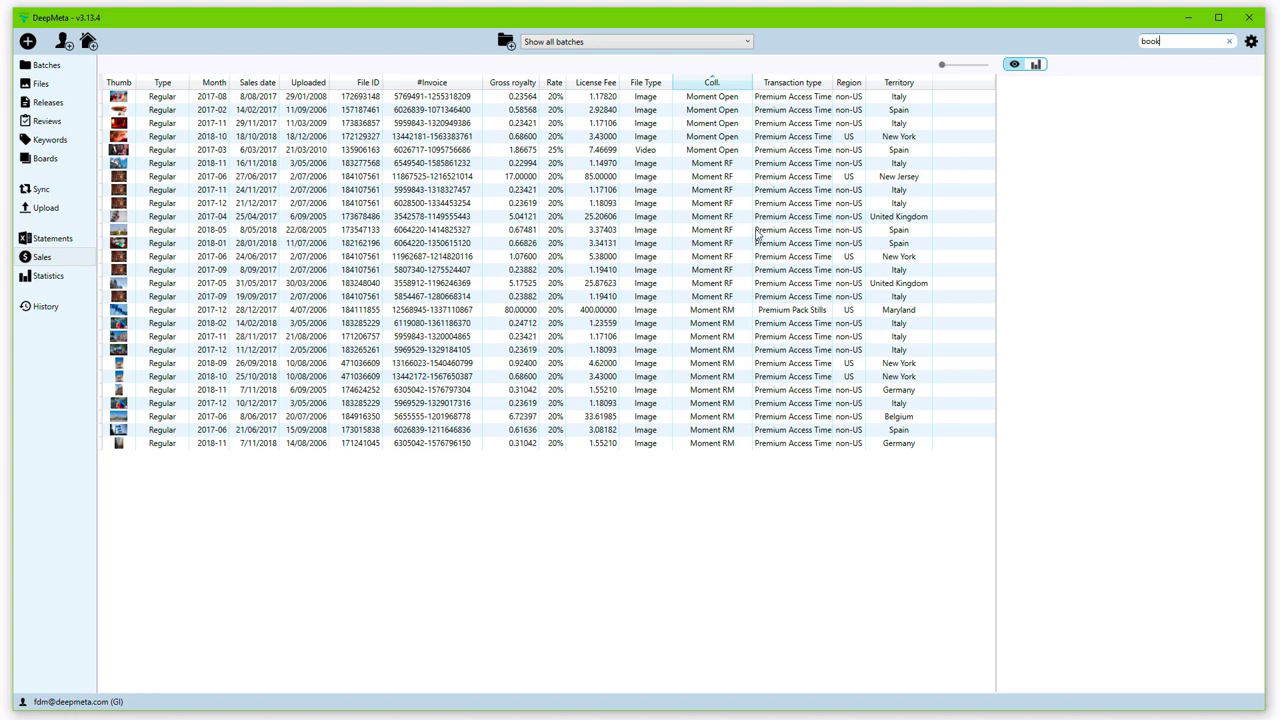
left_click(815, 231)
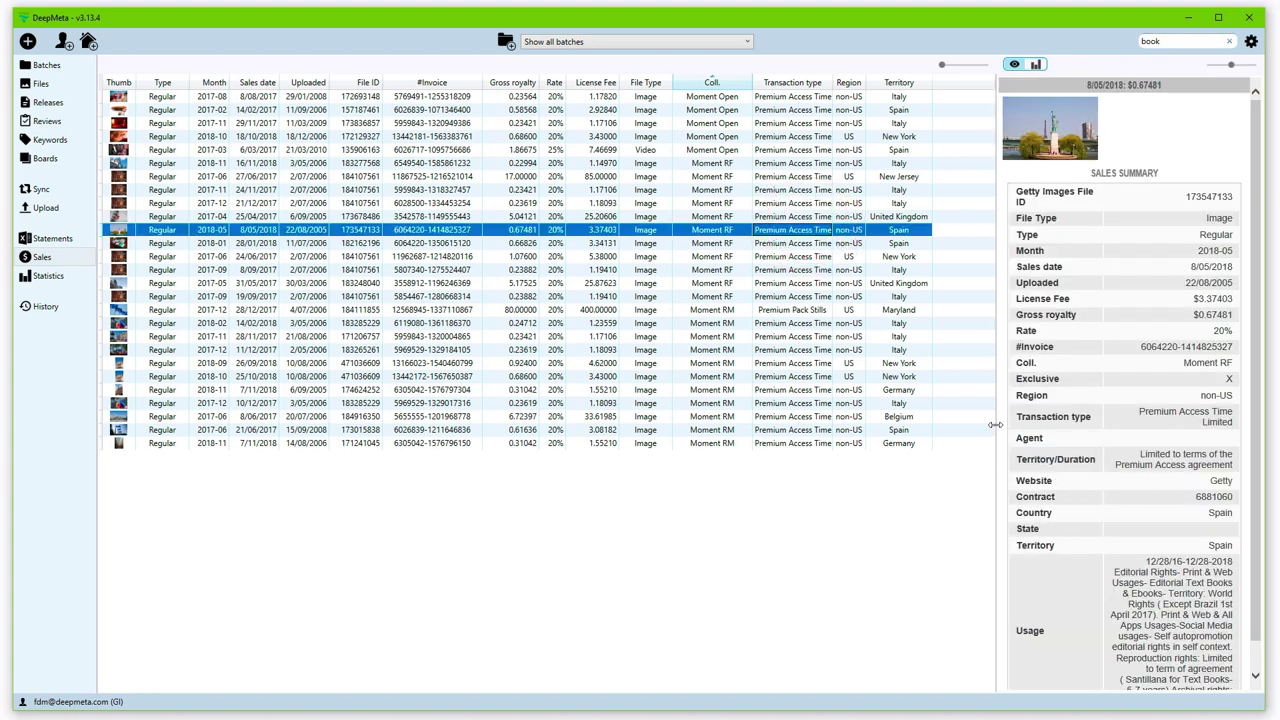
left_click_drag(996, 432, 920, 436)
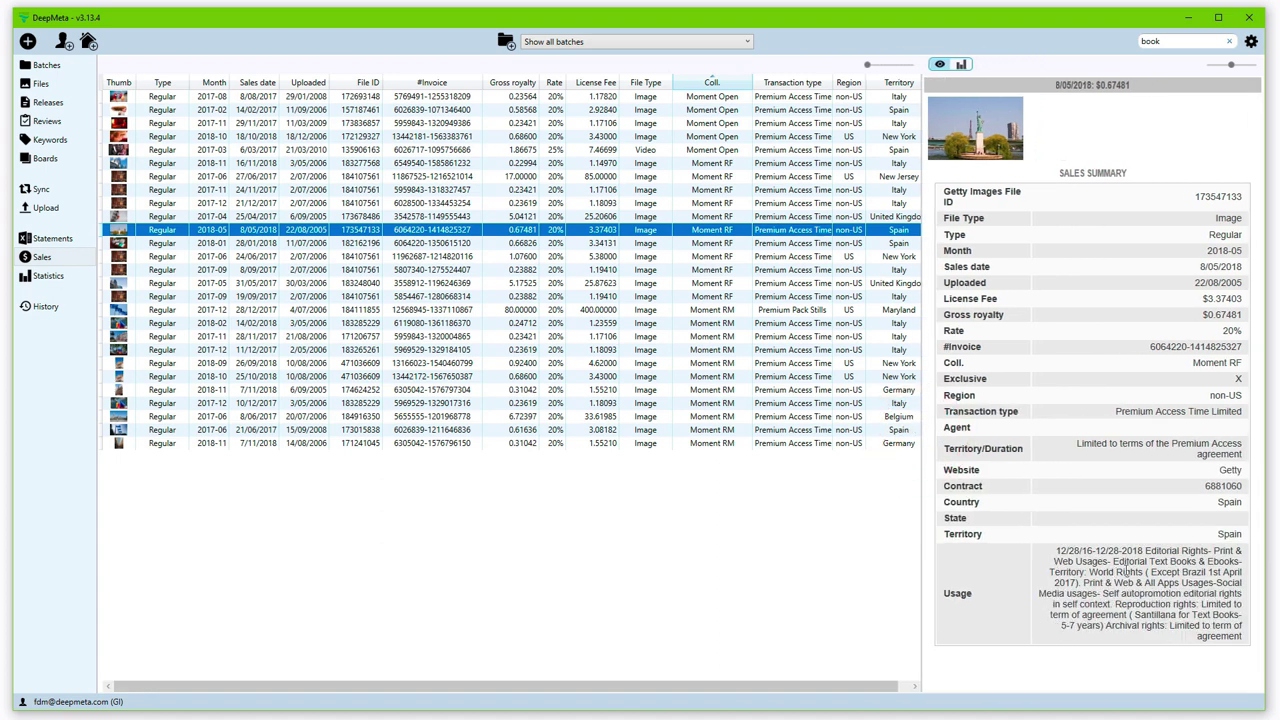
left_click(750, 337)
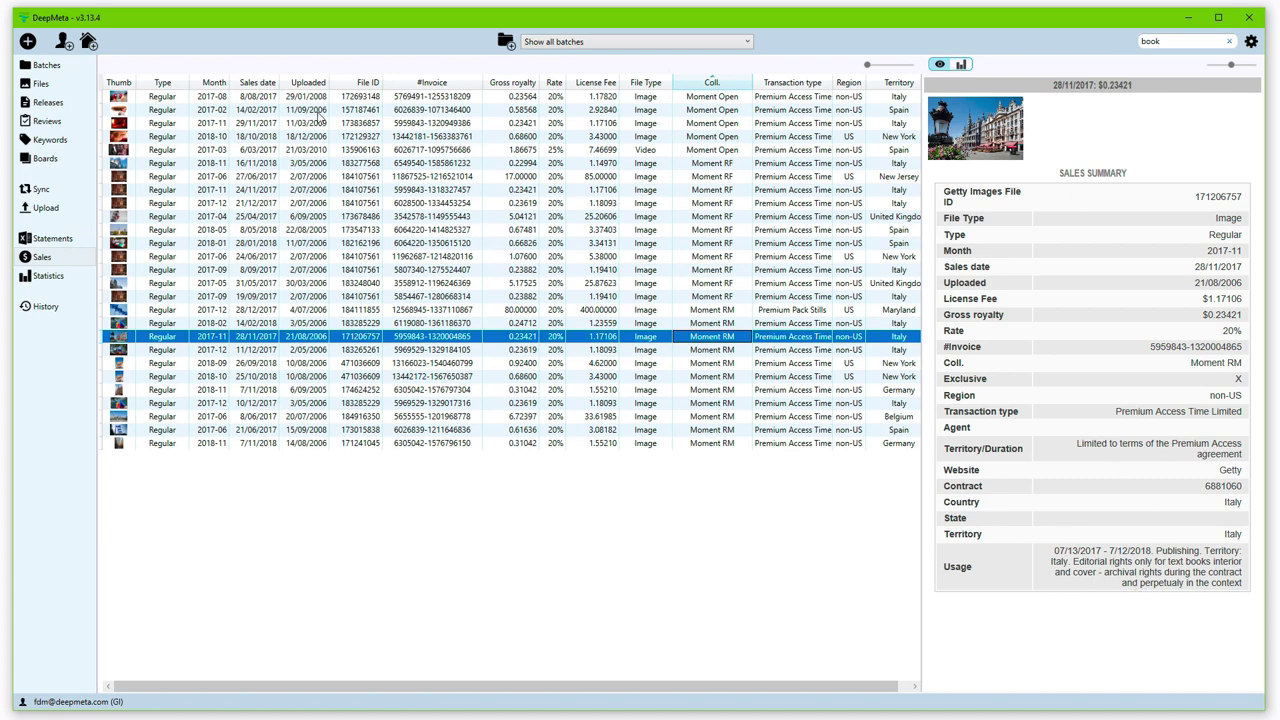
left_click(357, 97)
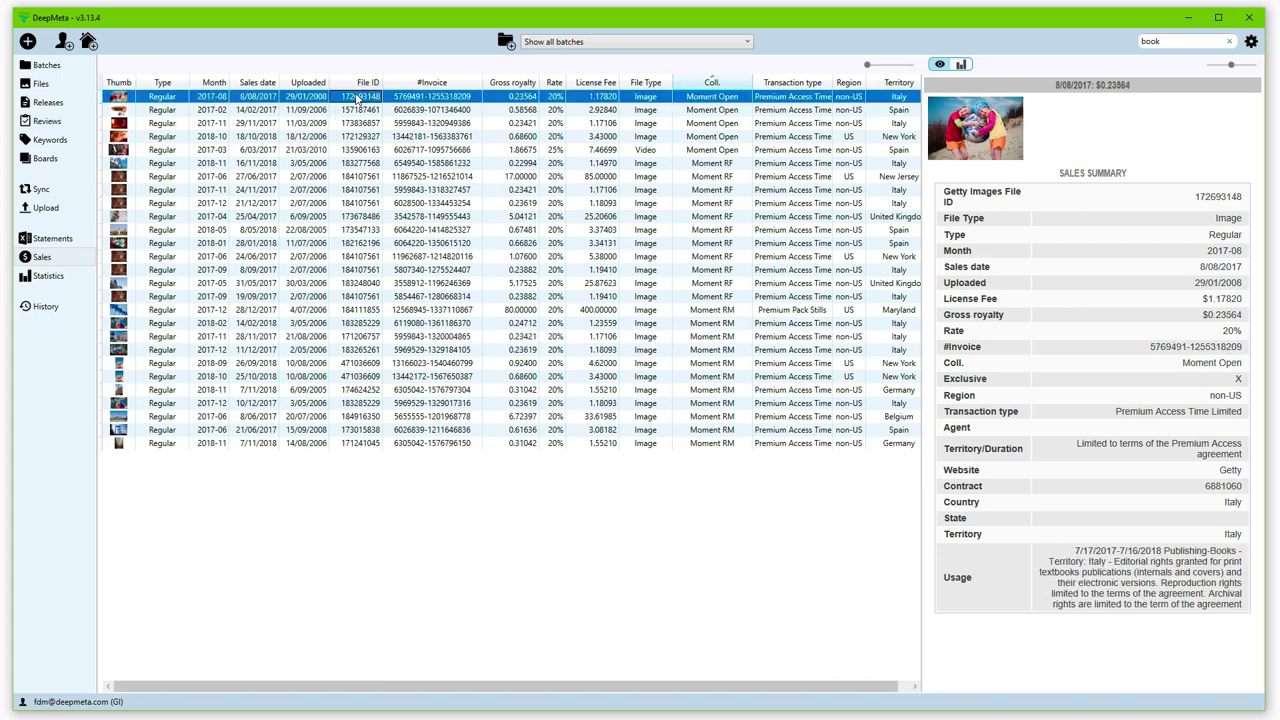
Step: Select all 27 book sales, show their statistics, and group the bar chart by File Type
key("ctrl+a")
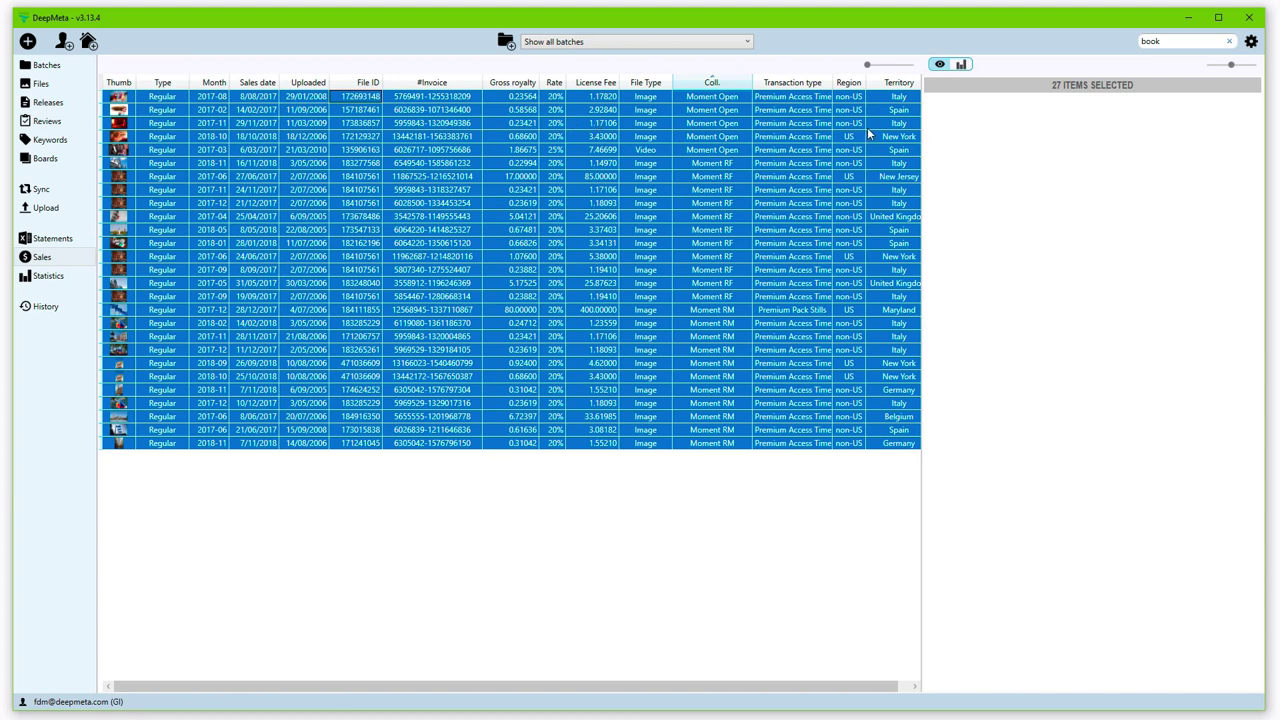
left_click(961, 64)
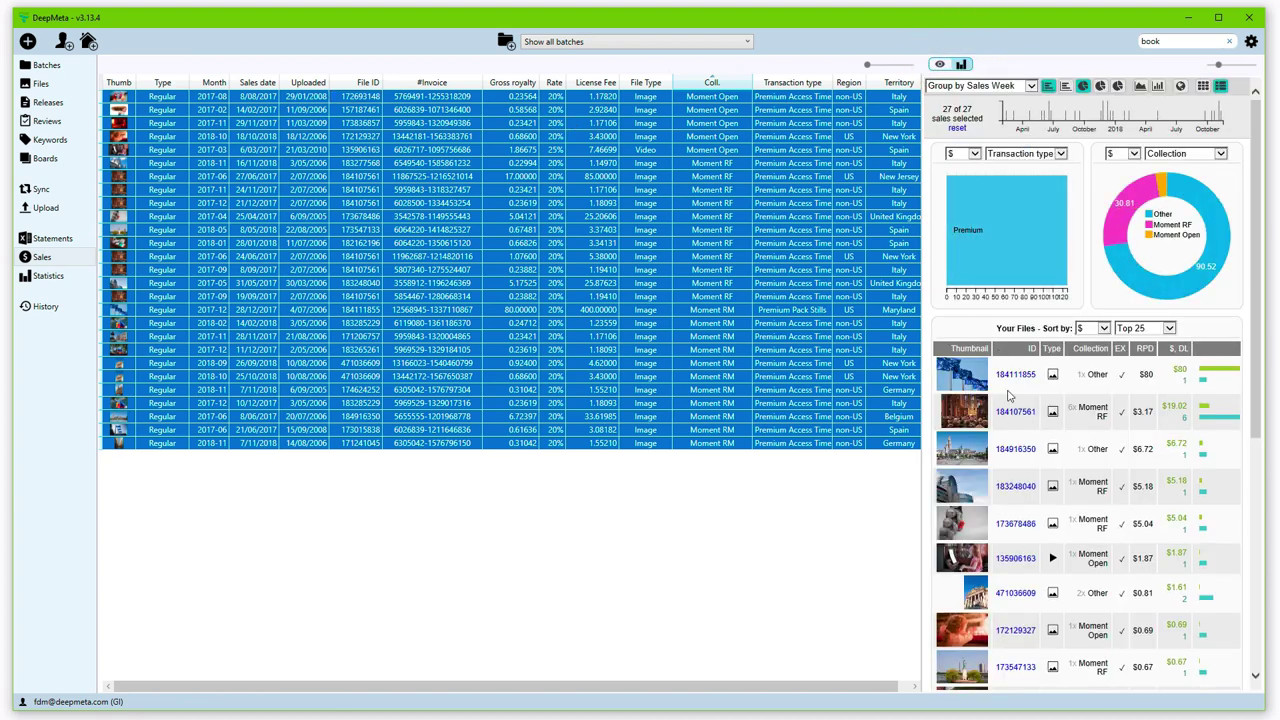
left_click(1034, 156)
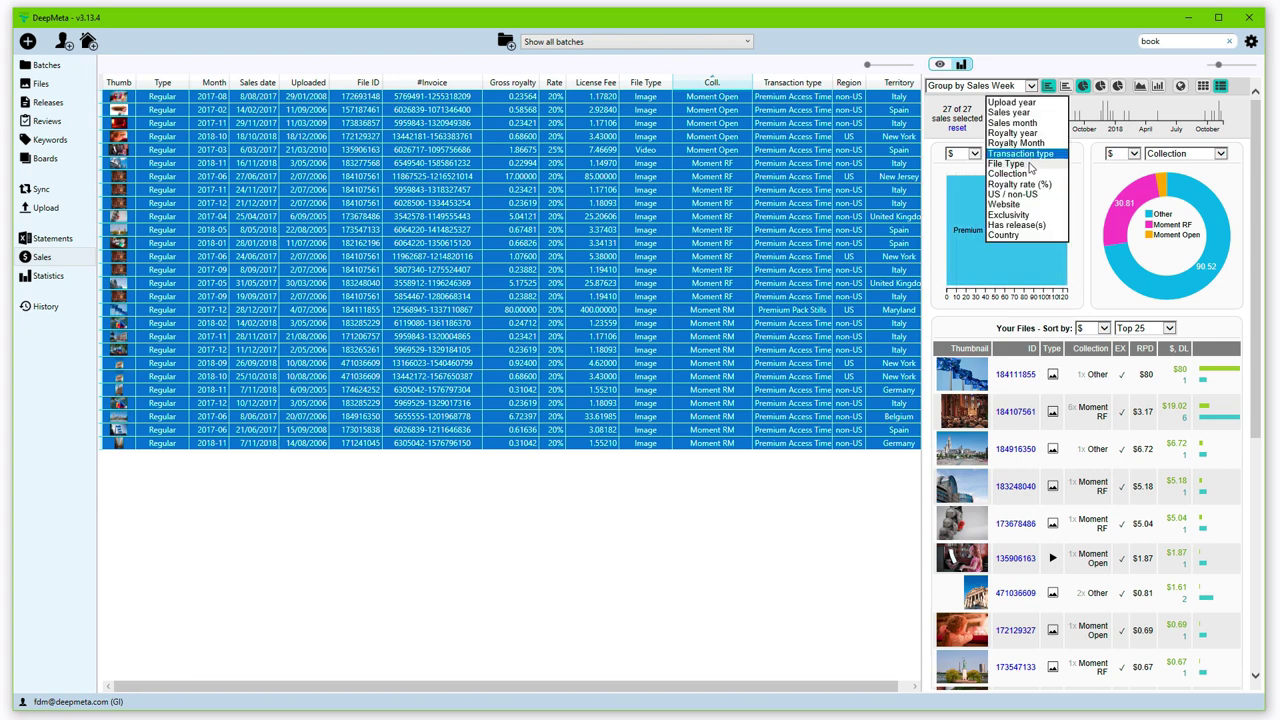
left_click(1029, 166)
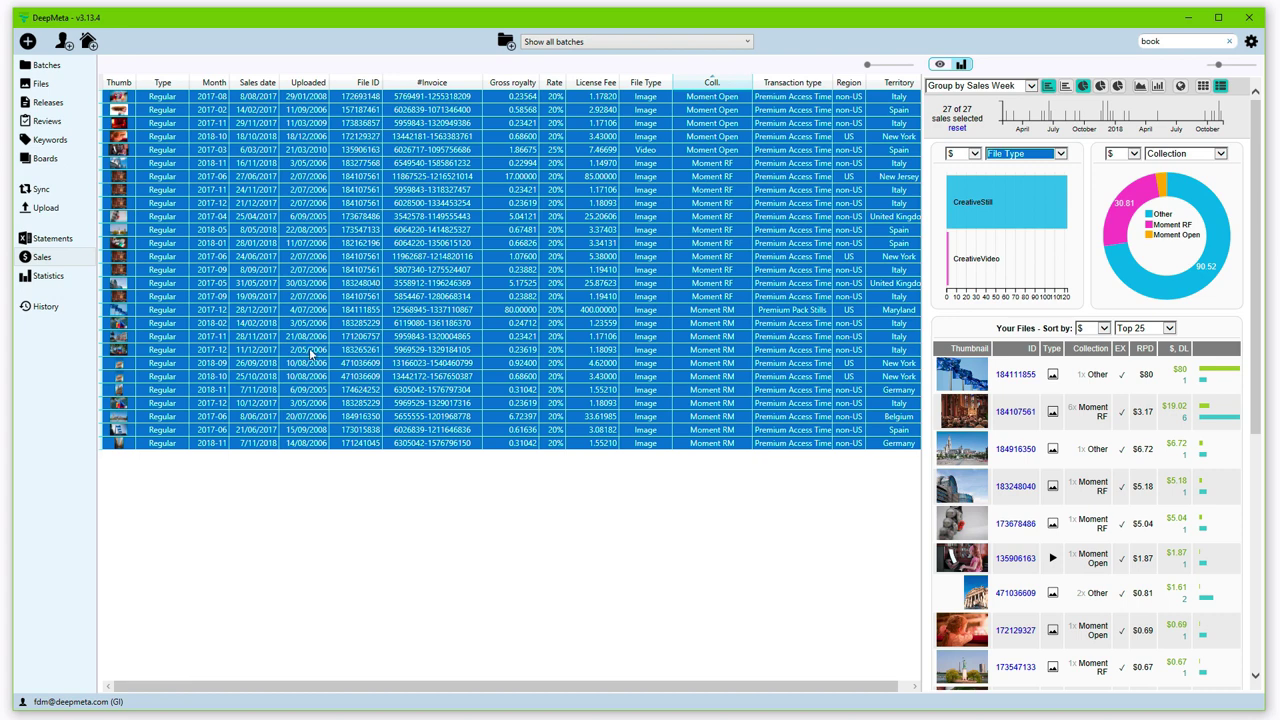
Step: Open the Statistics page and inspect the Date - Uploads chart bars
left_click(52, 285)
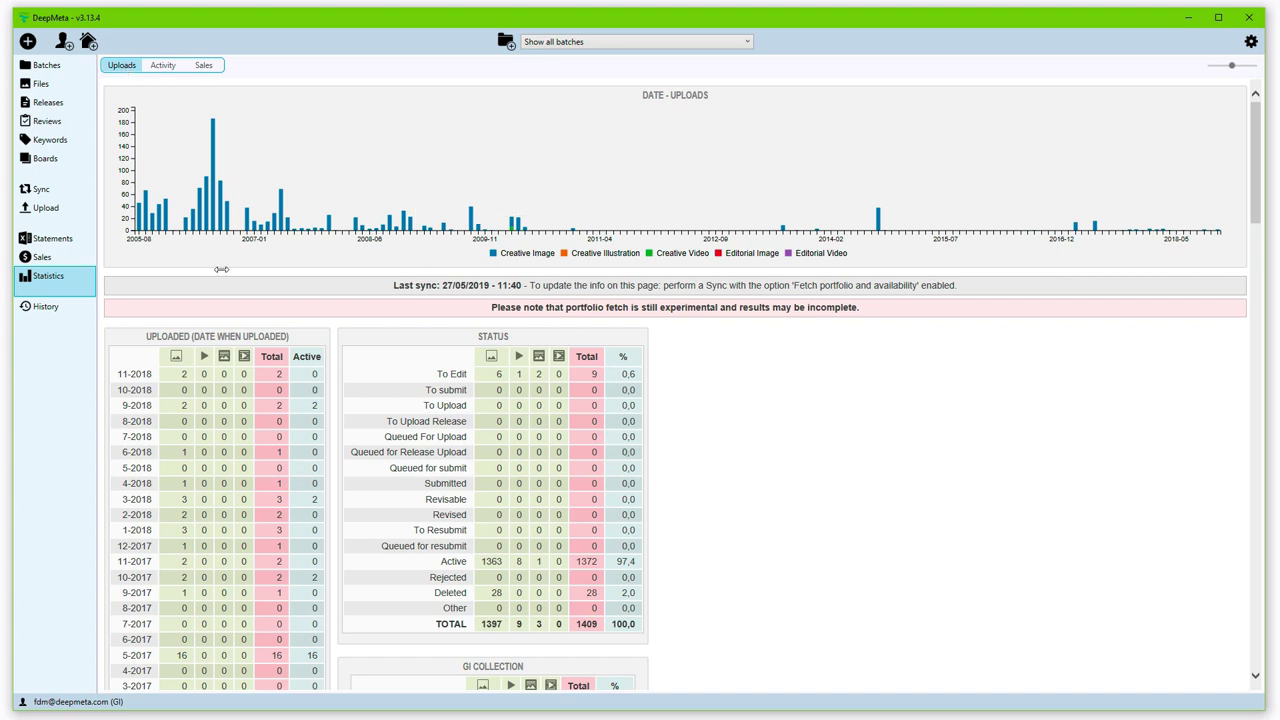
mouse_move(172, 232)
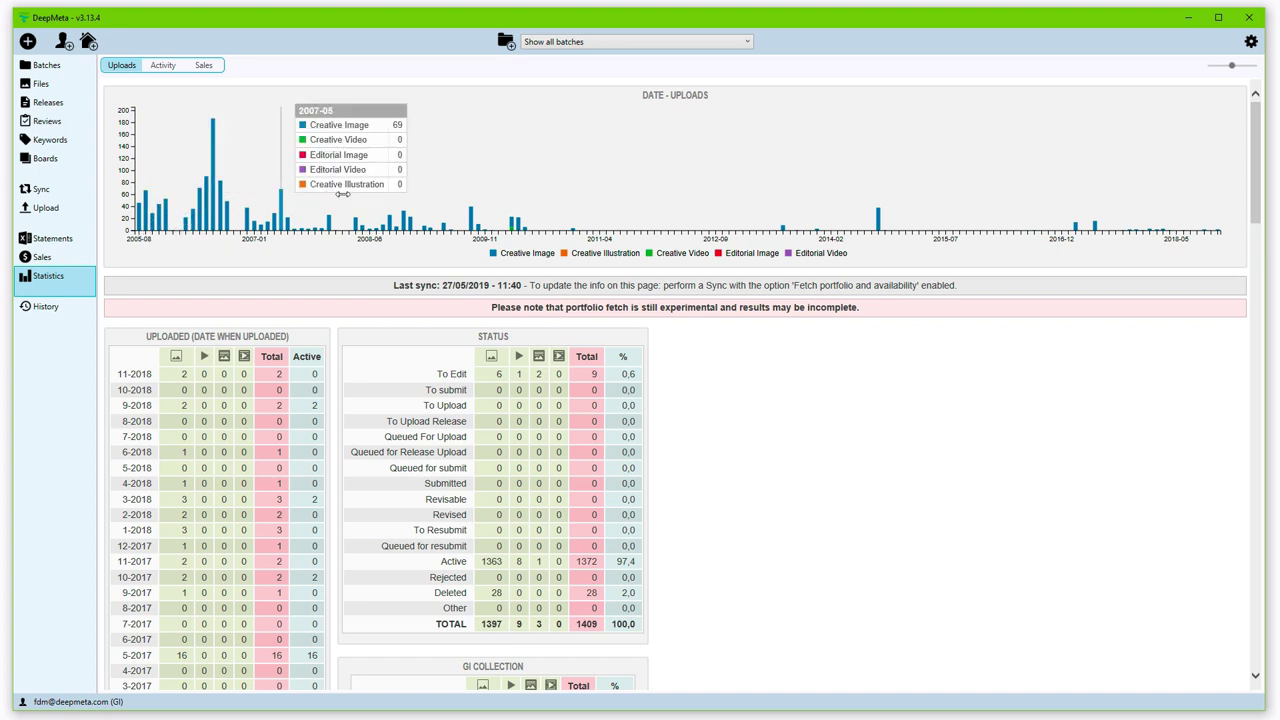
mouse_move(221, 201)
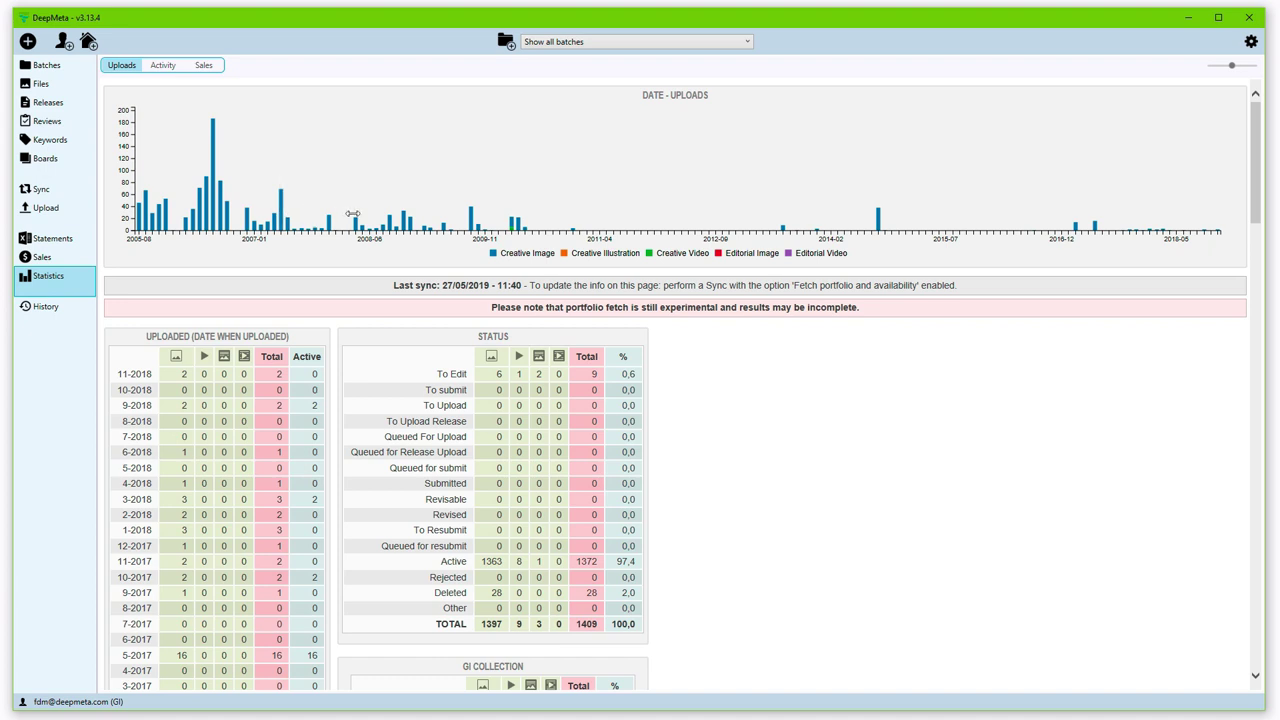
mouse_move(511, 227)
scroll(530, 478, "down", 3)
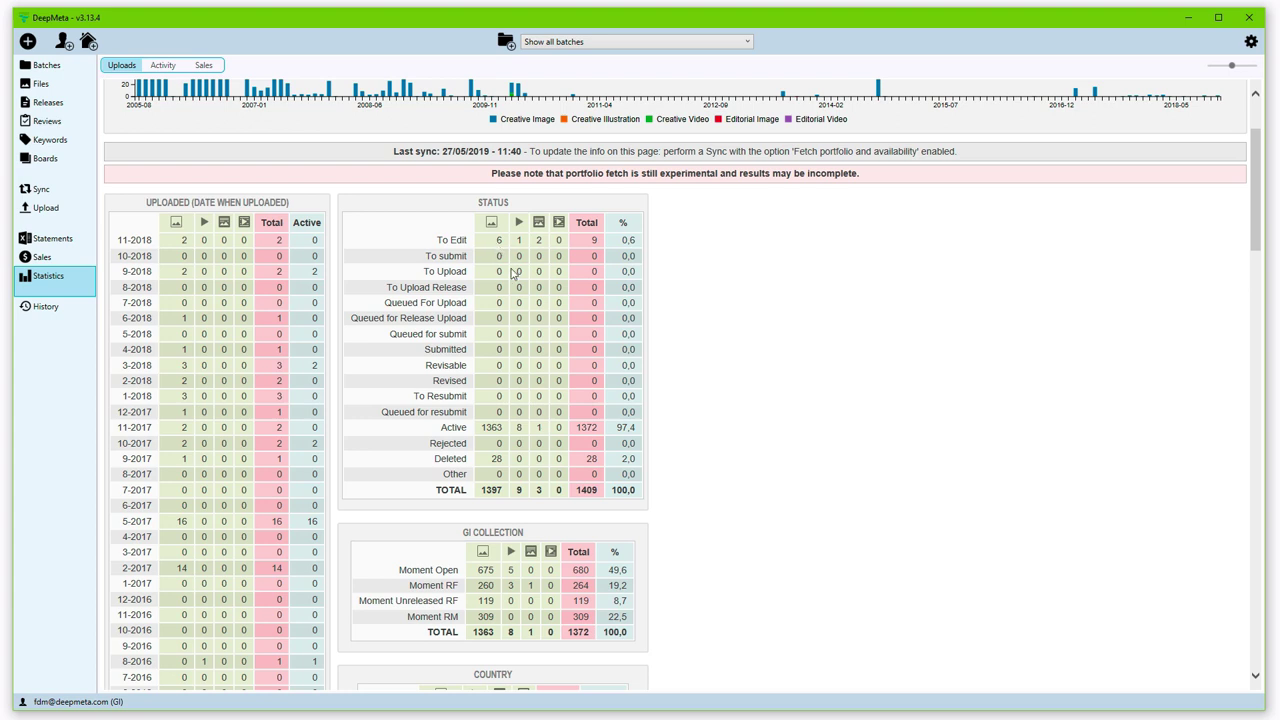
scroll(782, 529, "down", 3)
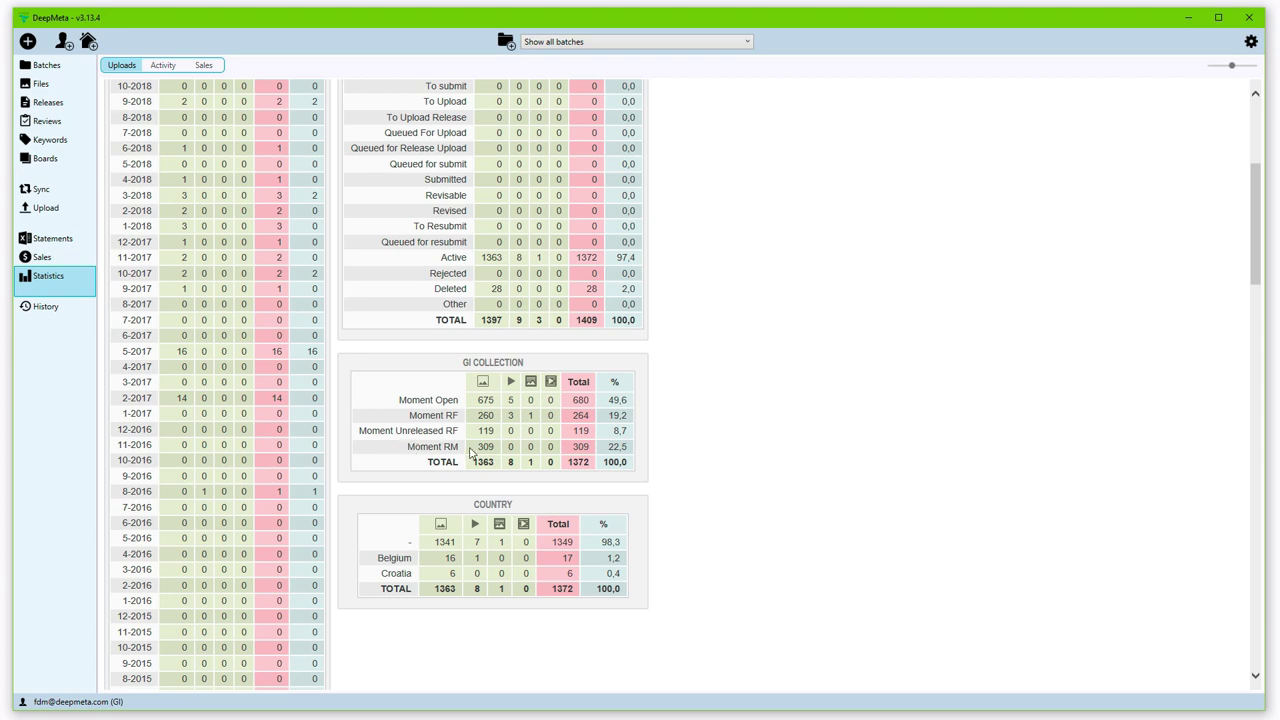
Step: Search the Files list for 'moment rm' and select all 309 matching files
left_click(60, 87)
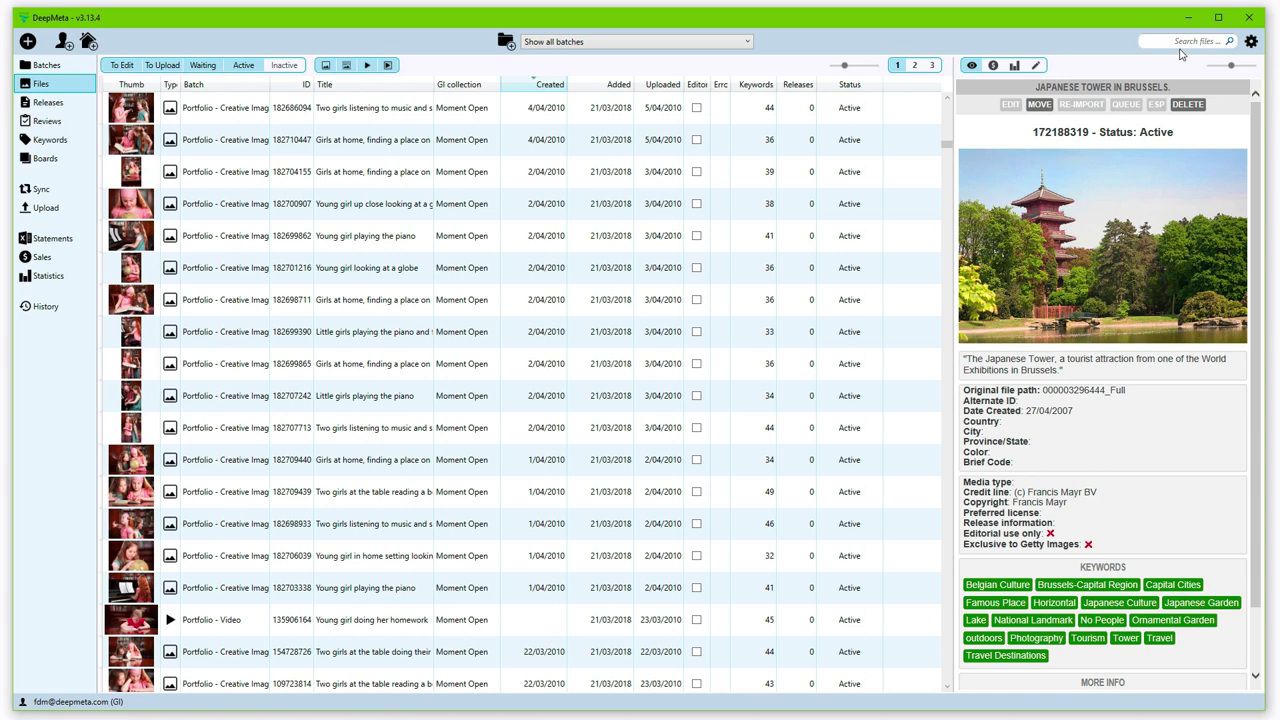
left_click(1181, 44)
type("1")
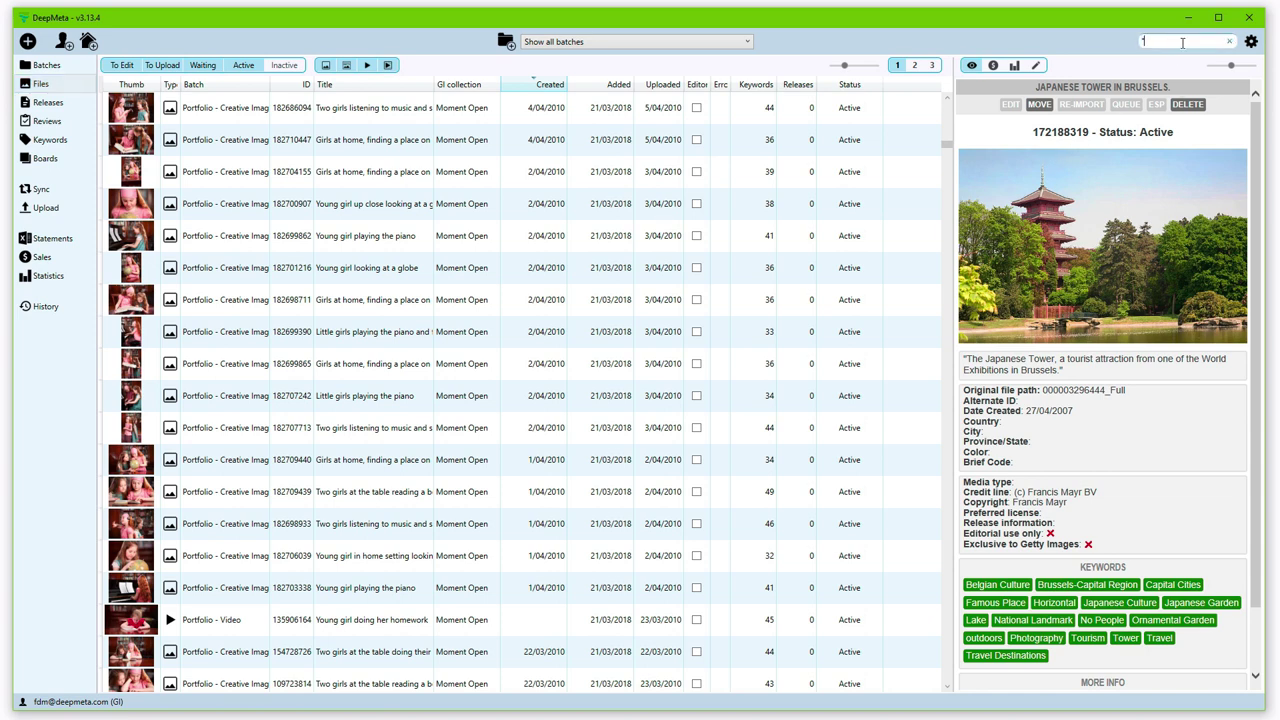
type("moment rm\"")
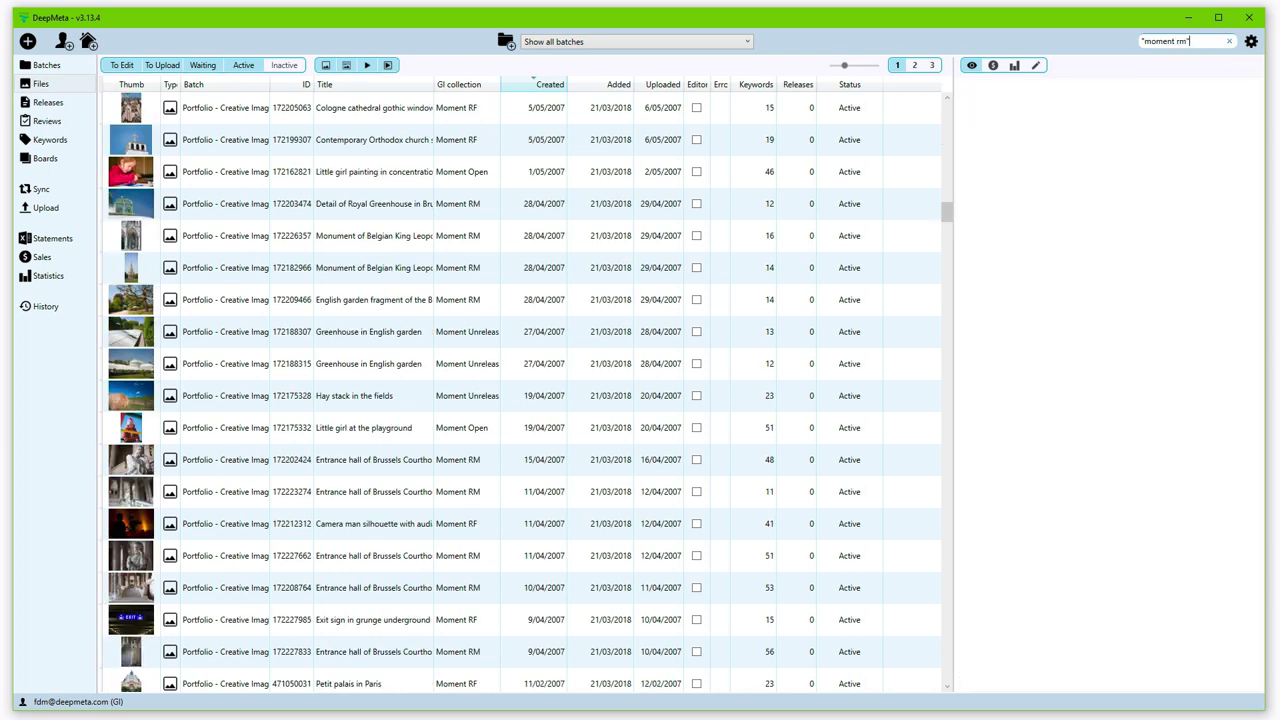
scroll(520, 390, "down", 10)
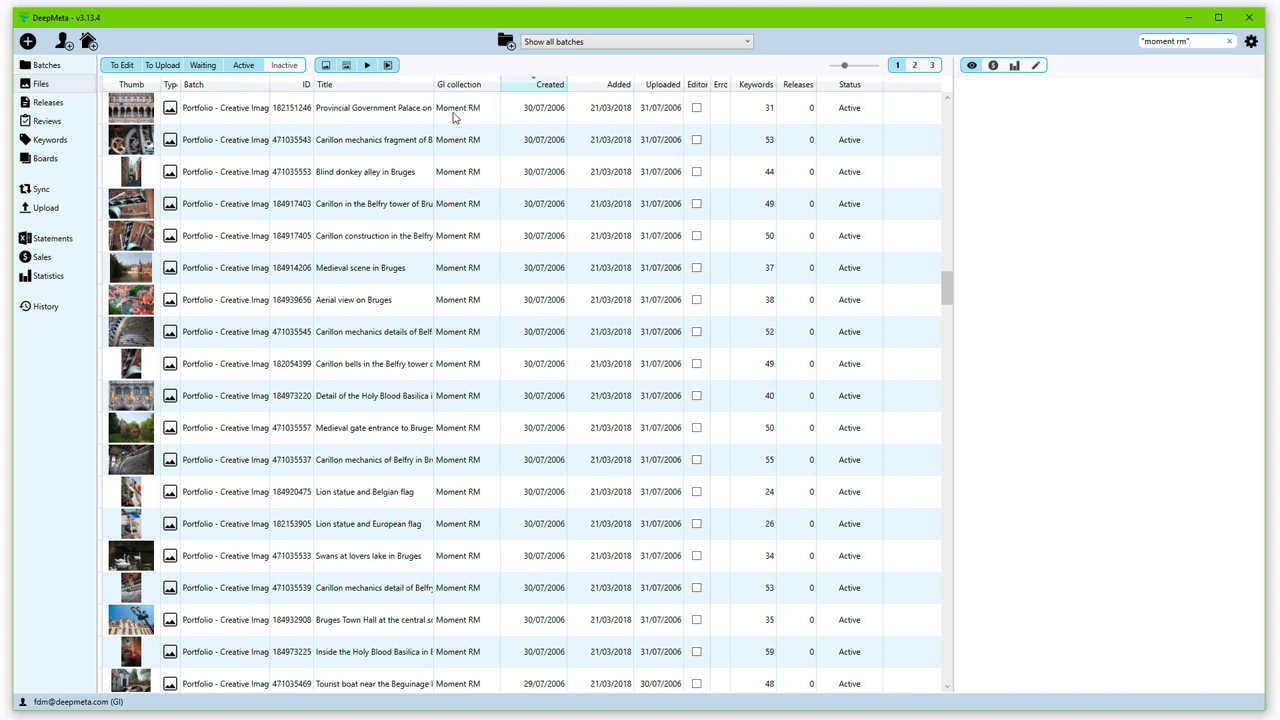
left_click(459, 137)
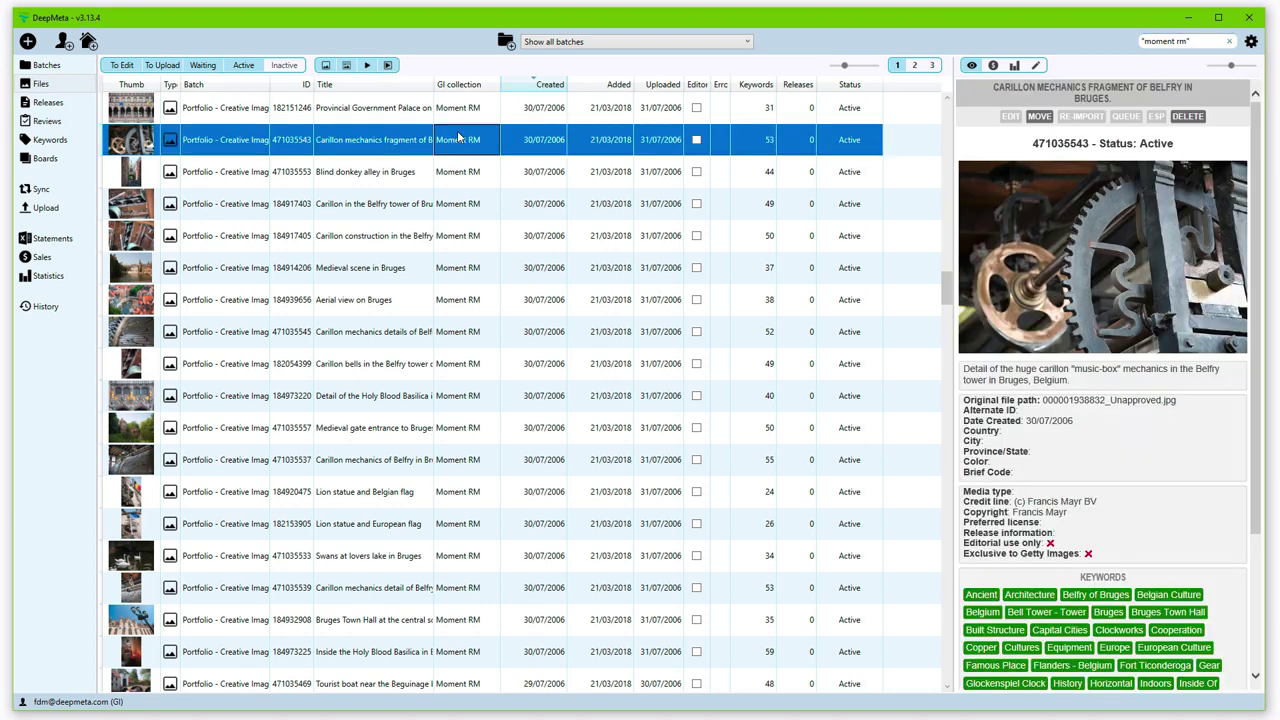
key("ctrl+a")
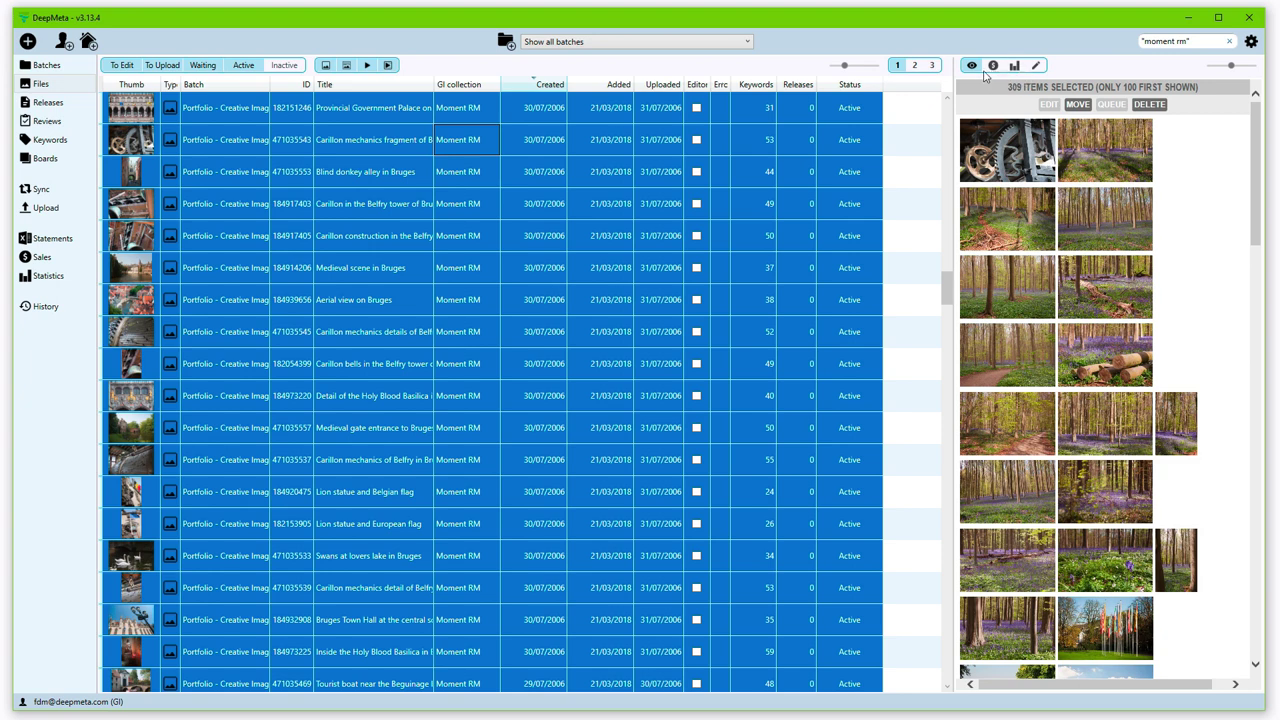
Step: Chart the 678 sales of the 309 Moment RM files in a wider panel, showing the world map
left_click(993, 67)
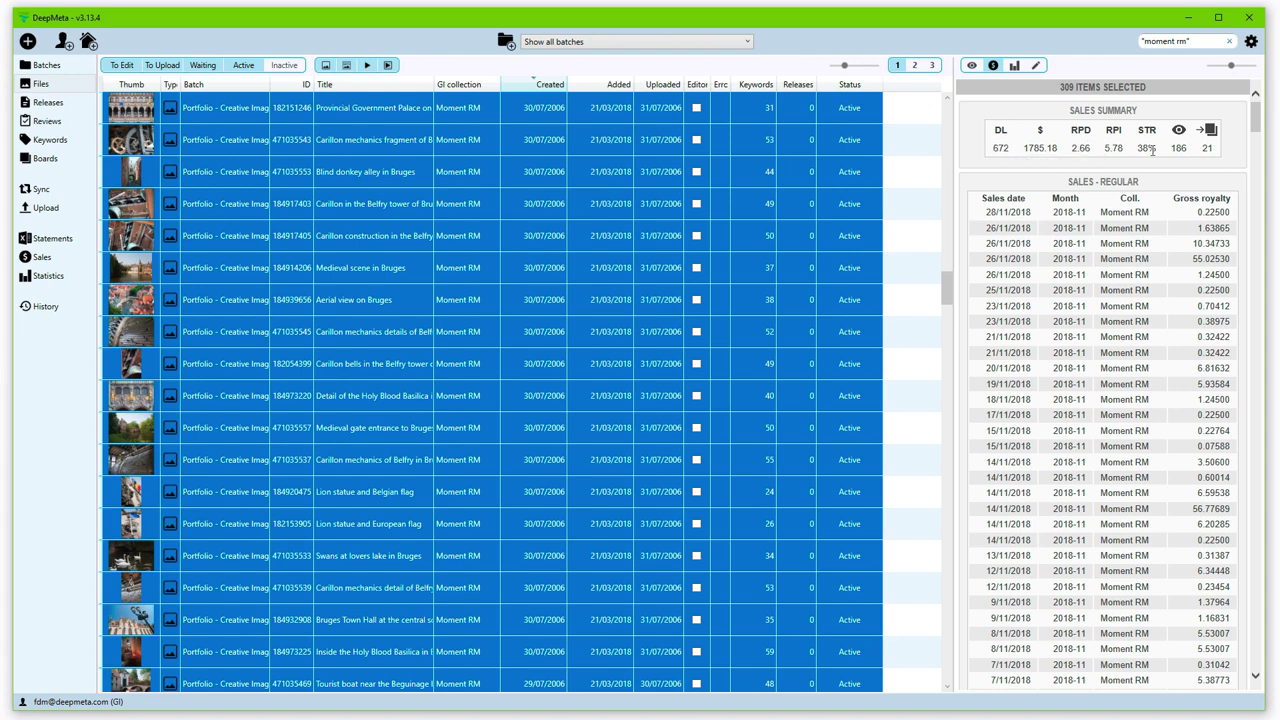
left_click(1018, 67)
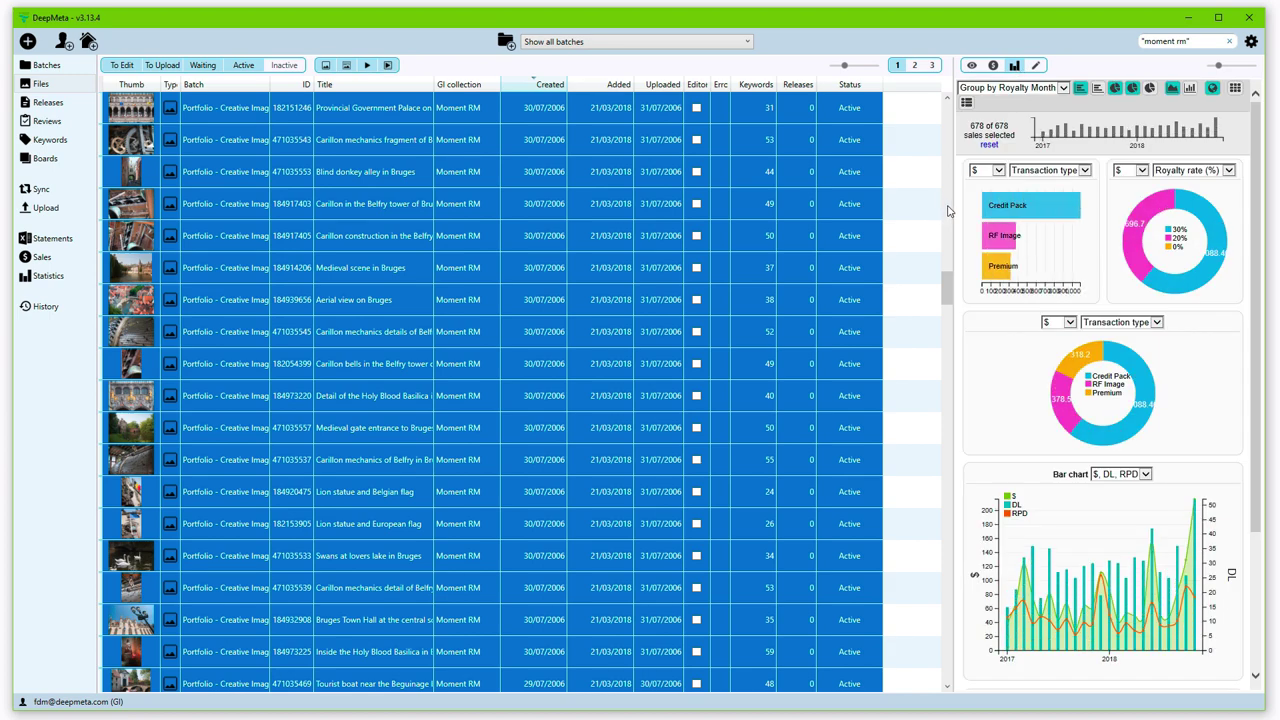
left_click_drag(944, 204, 904, 205)
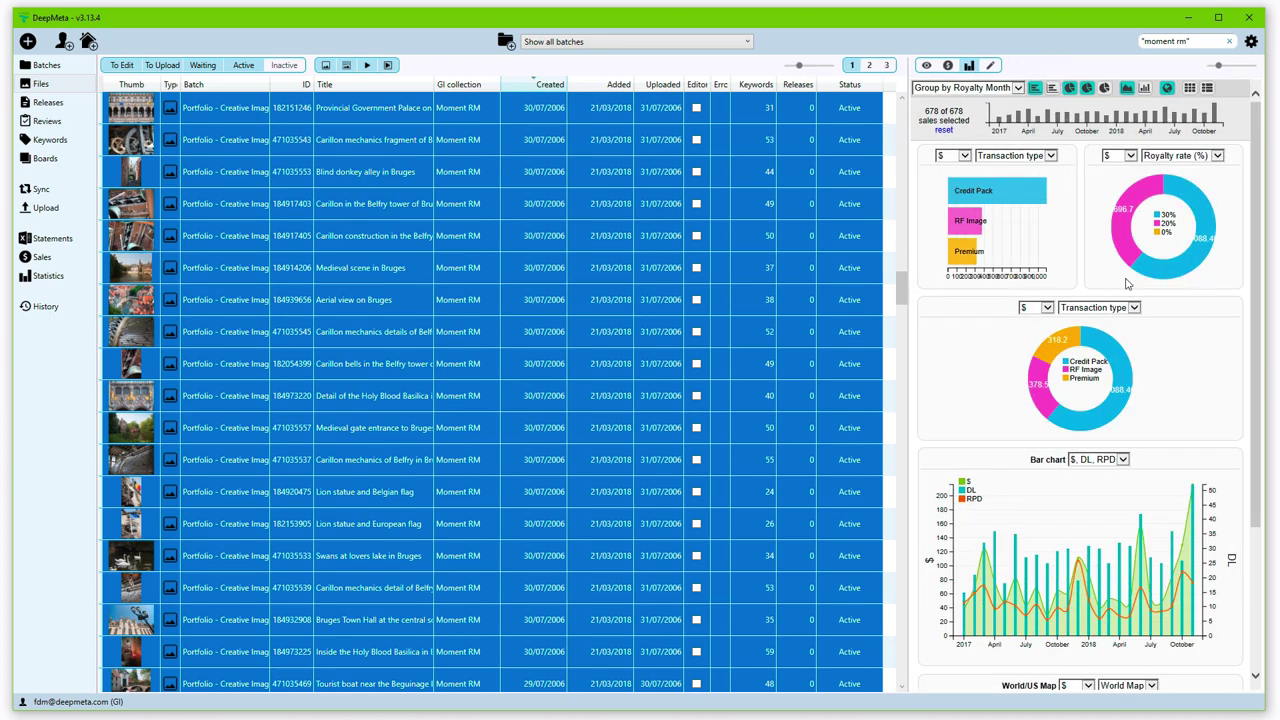
left_click(1087, 89)
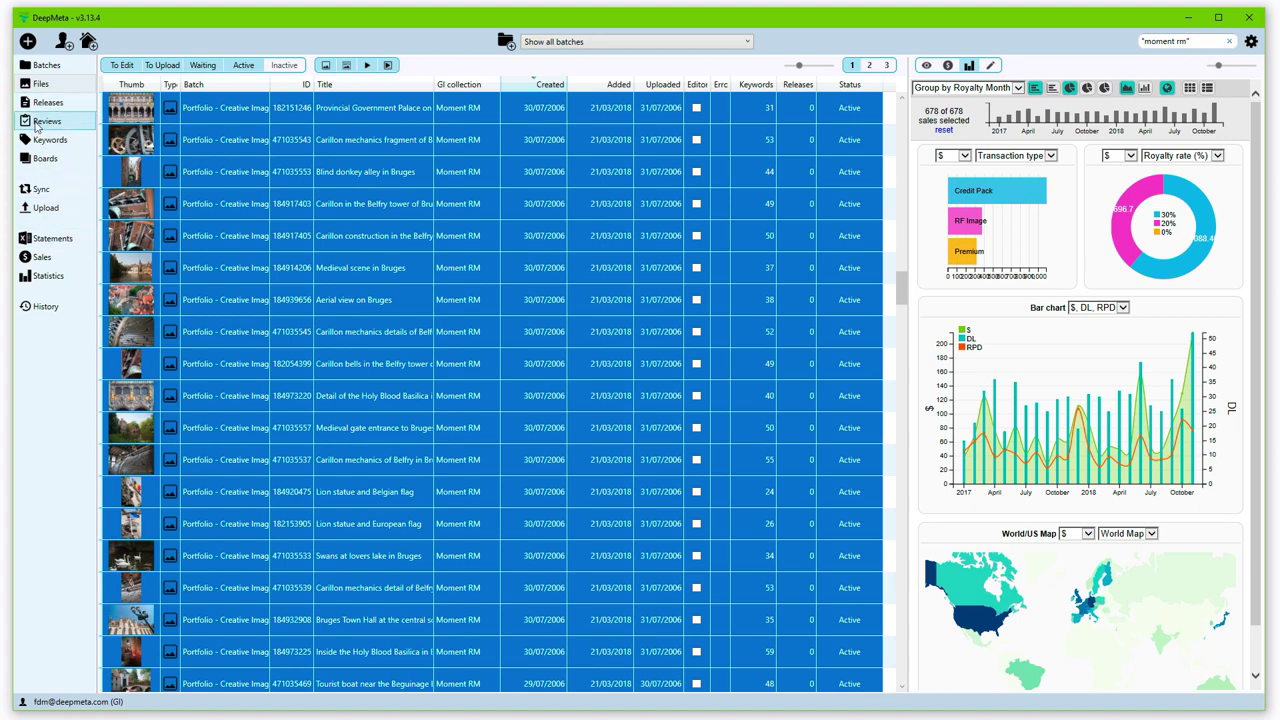
Step: Rank the keyword list by dollar earnings, highest first
left_click(40, 145)
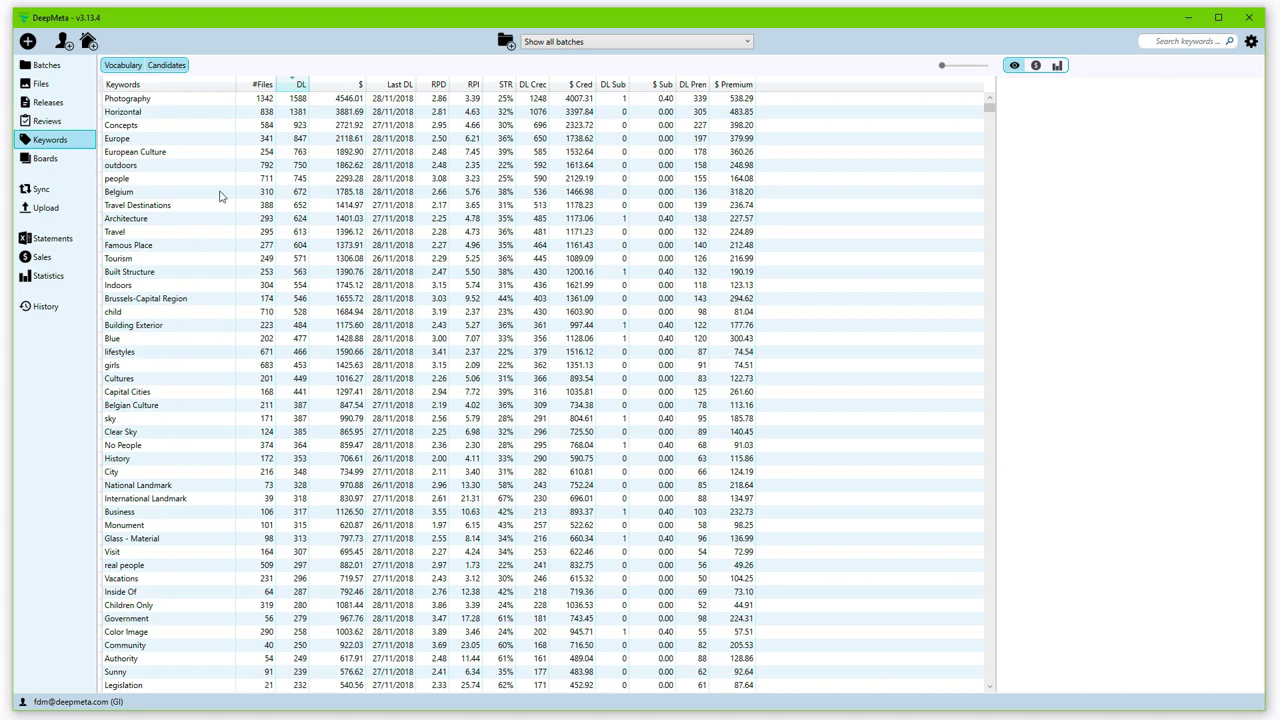
left_click(333, 86)
left_click(333, 85)
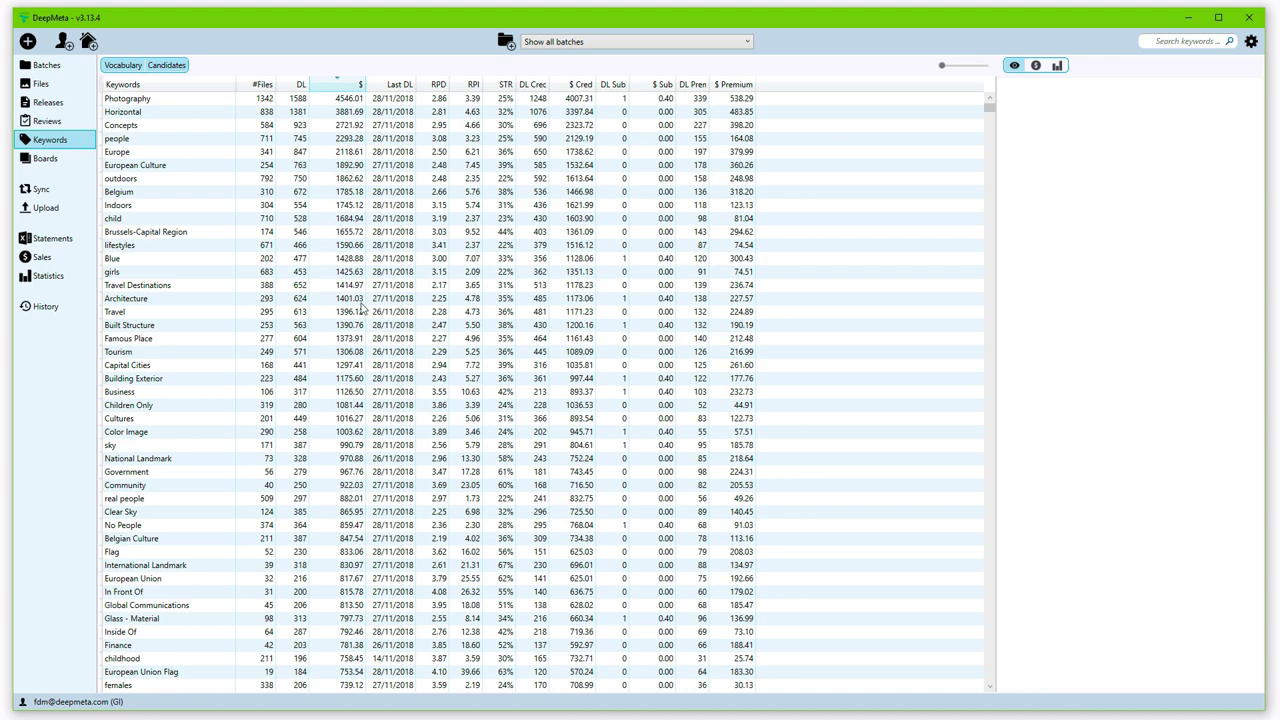
Step: Chart Brussels-Capital Region's keyword sales, then go to the Sync status page
left_click(357, 237)
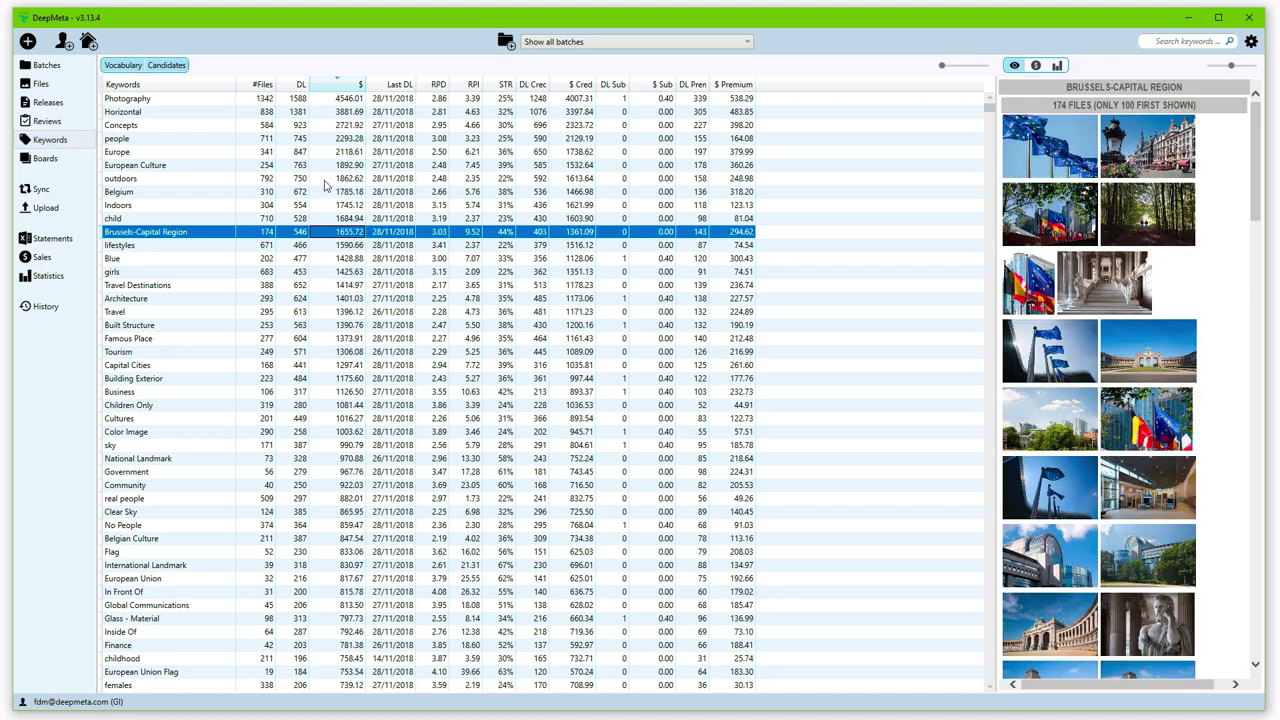
left_click(345, 192)
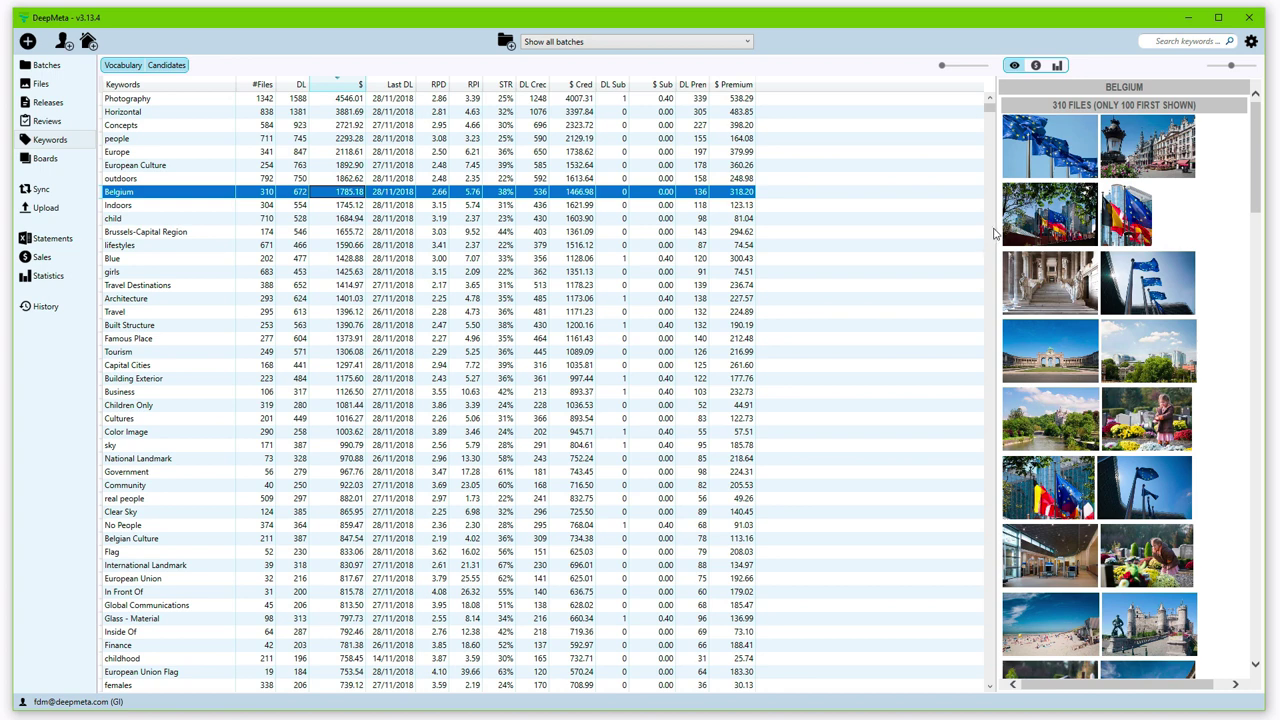
left_click_drag(992, 228, 871, 240)
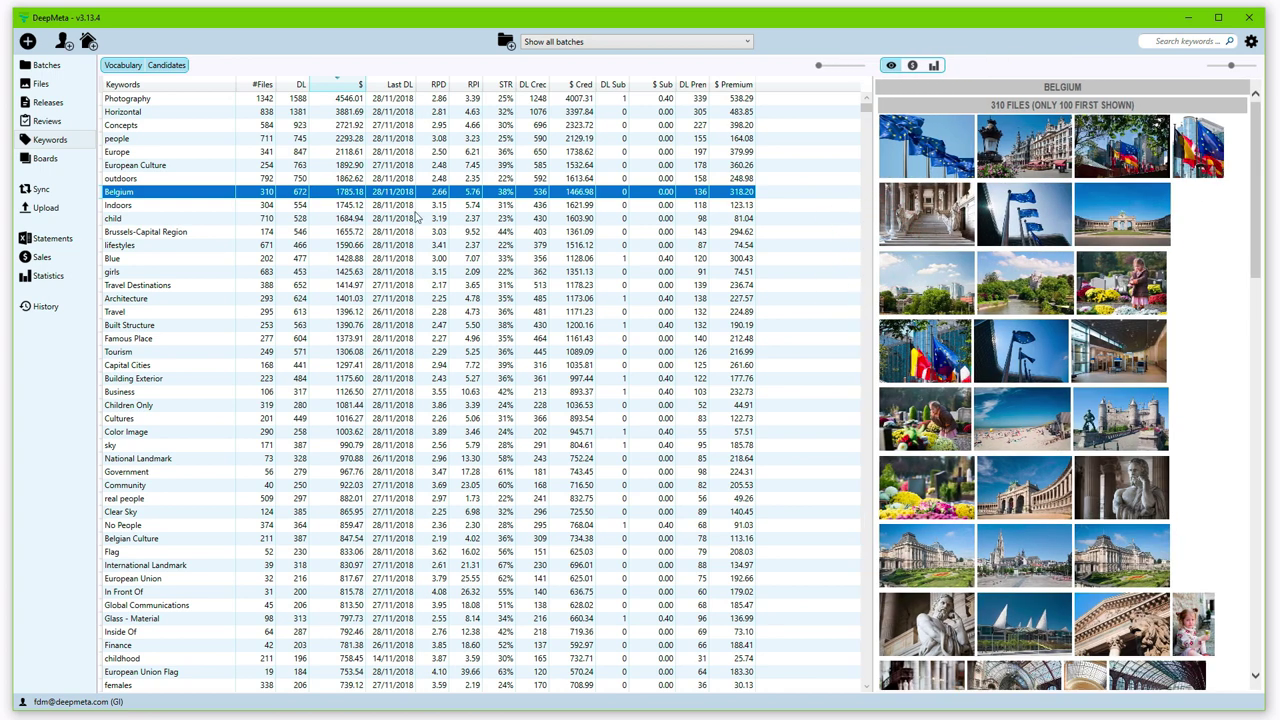
left_click(313, 232)
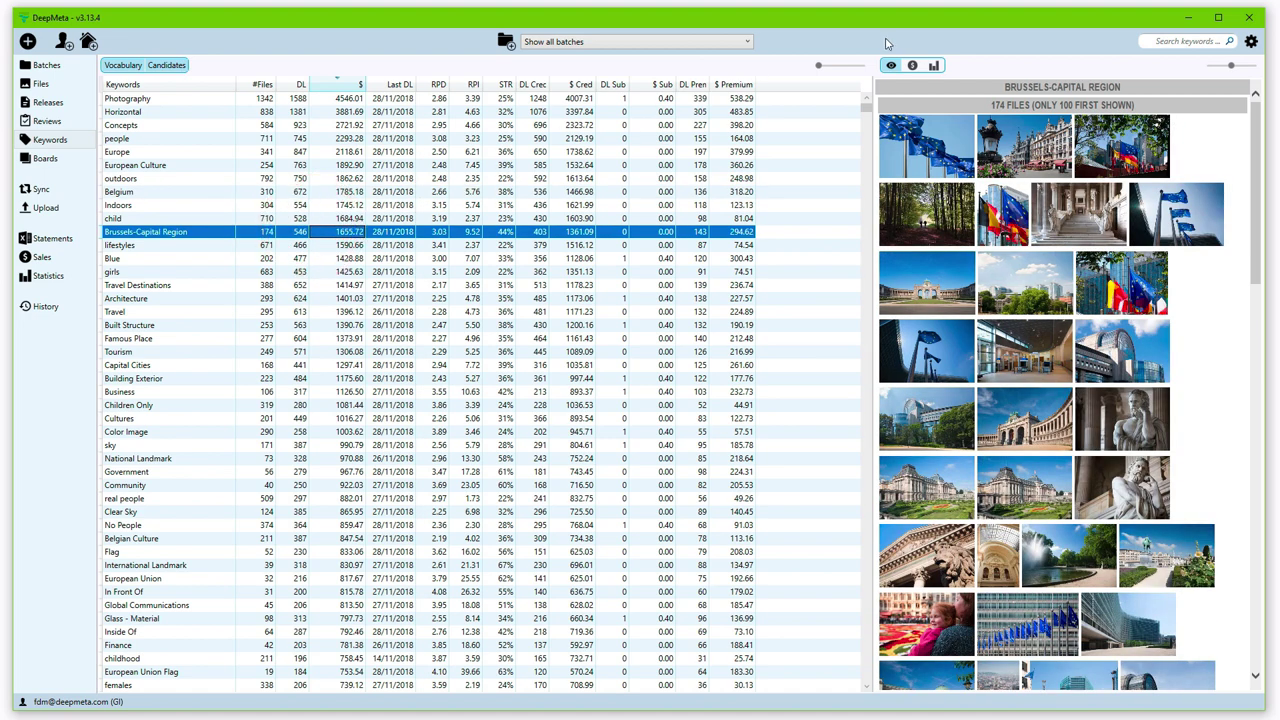
left_click(912, 65)
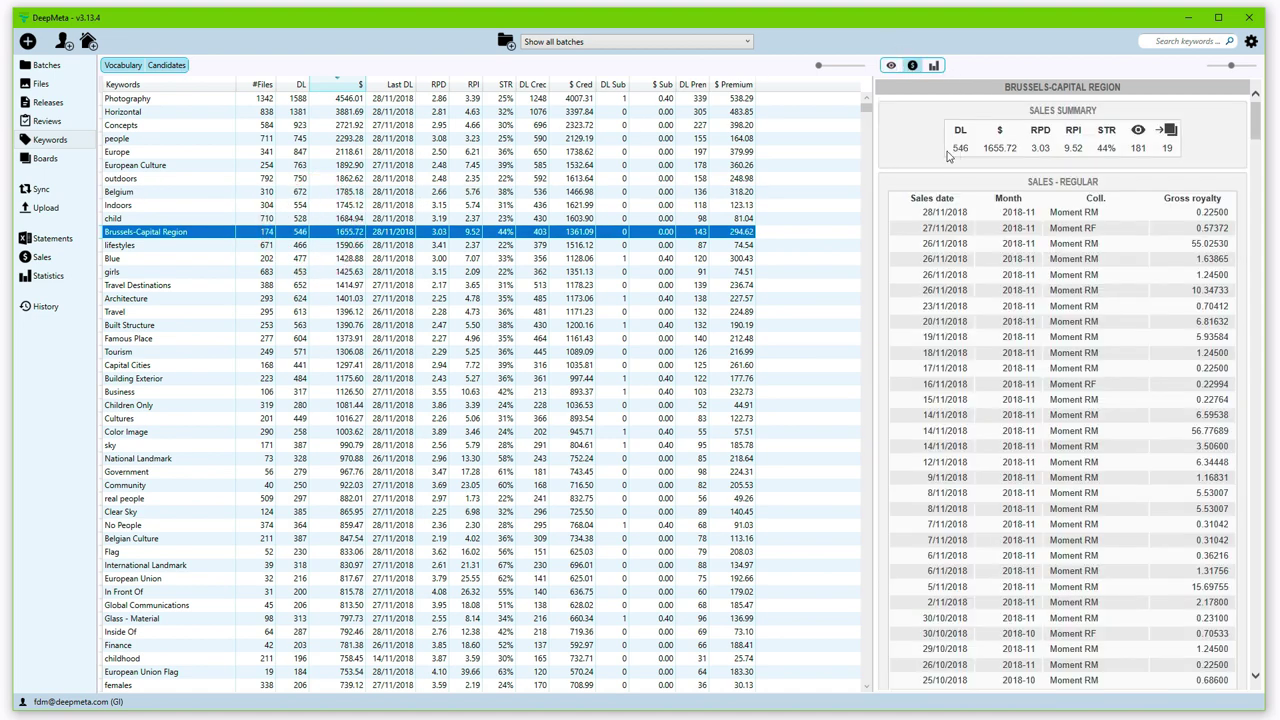
left_click(933, 65)
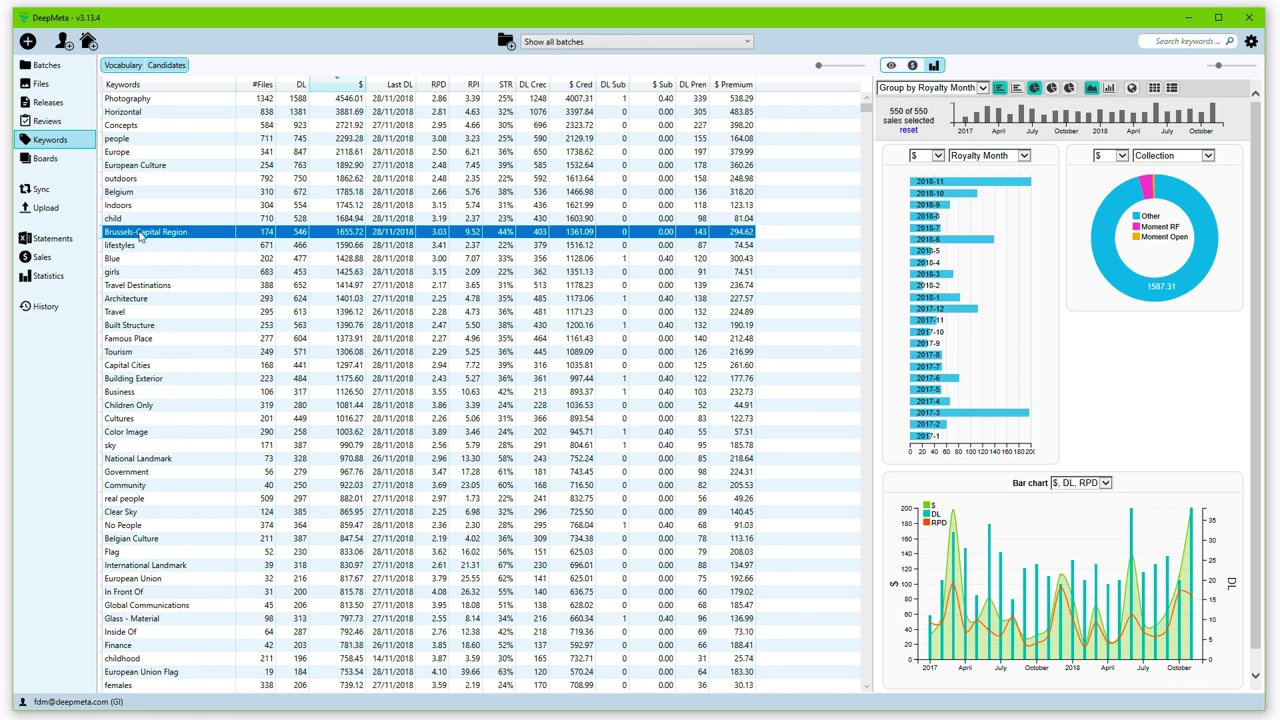
left_click(40, 189)
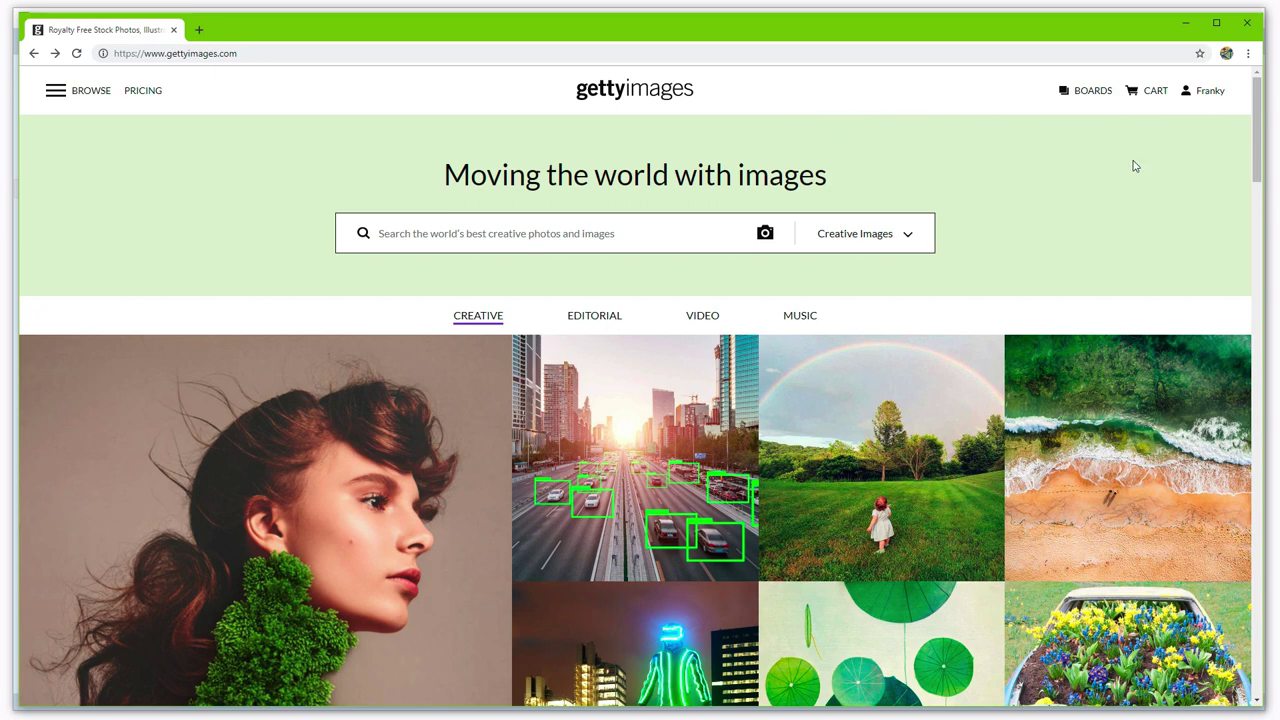
Step: List all Getty Images boards, including GTY board 1 with 5 files, then minimize the browser
left_click(1092, 92)
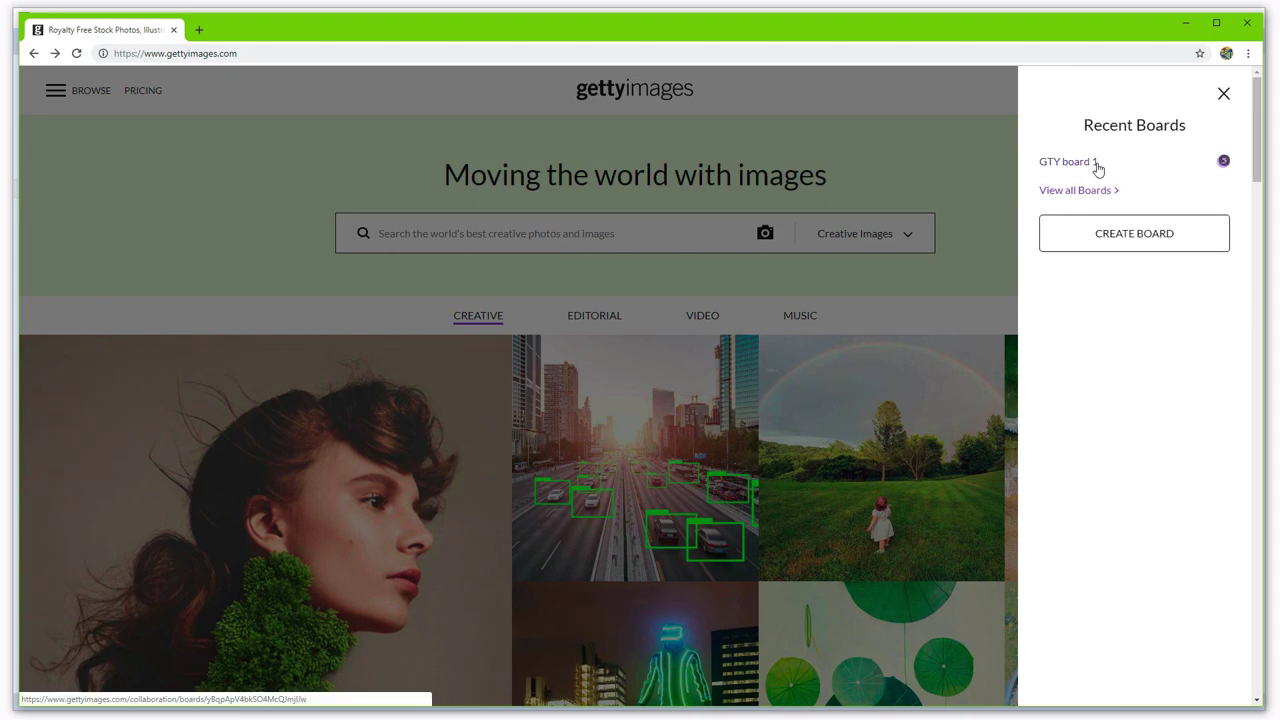
left_click(1085, 191)
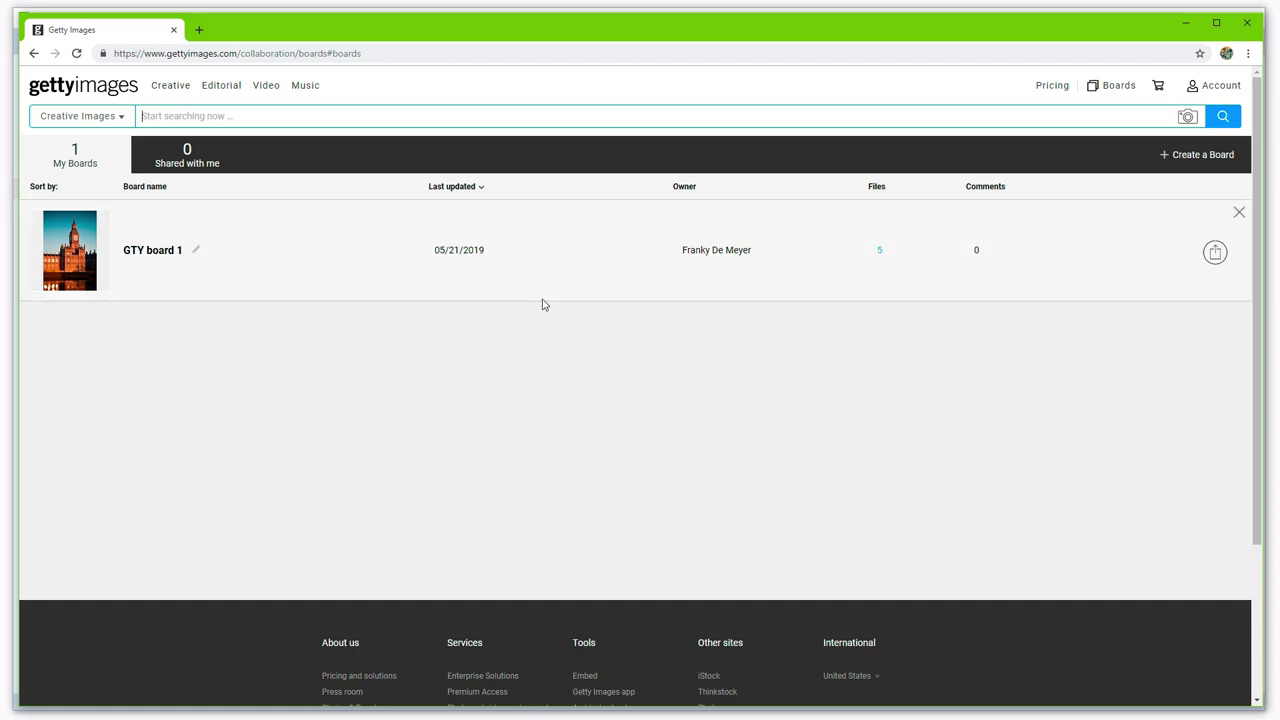
left_click(1195, 21)
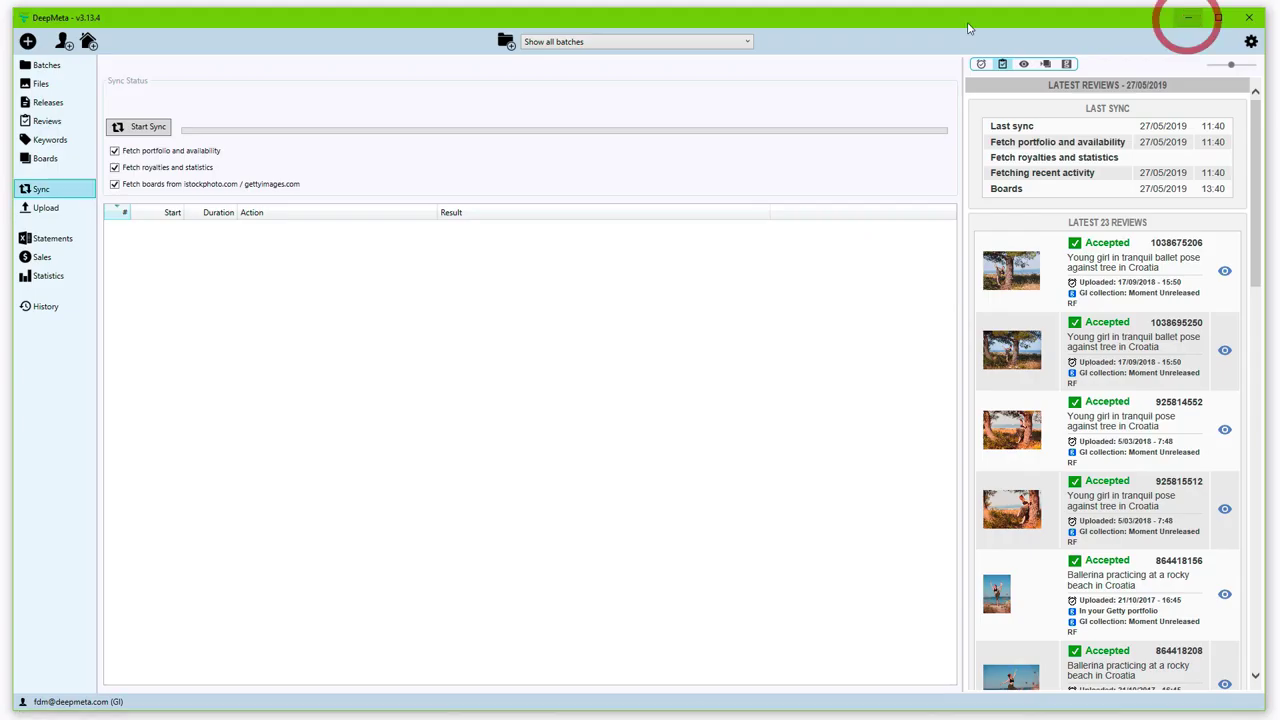
Step: Show the boards with live statistics, sorted by dollar earnings, highest first
left_click(45, 162)
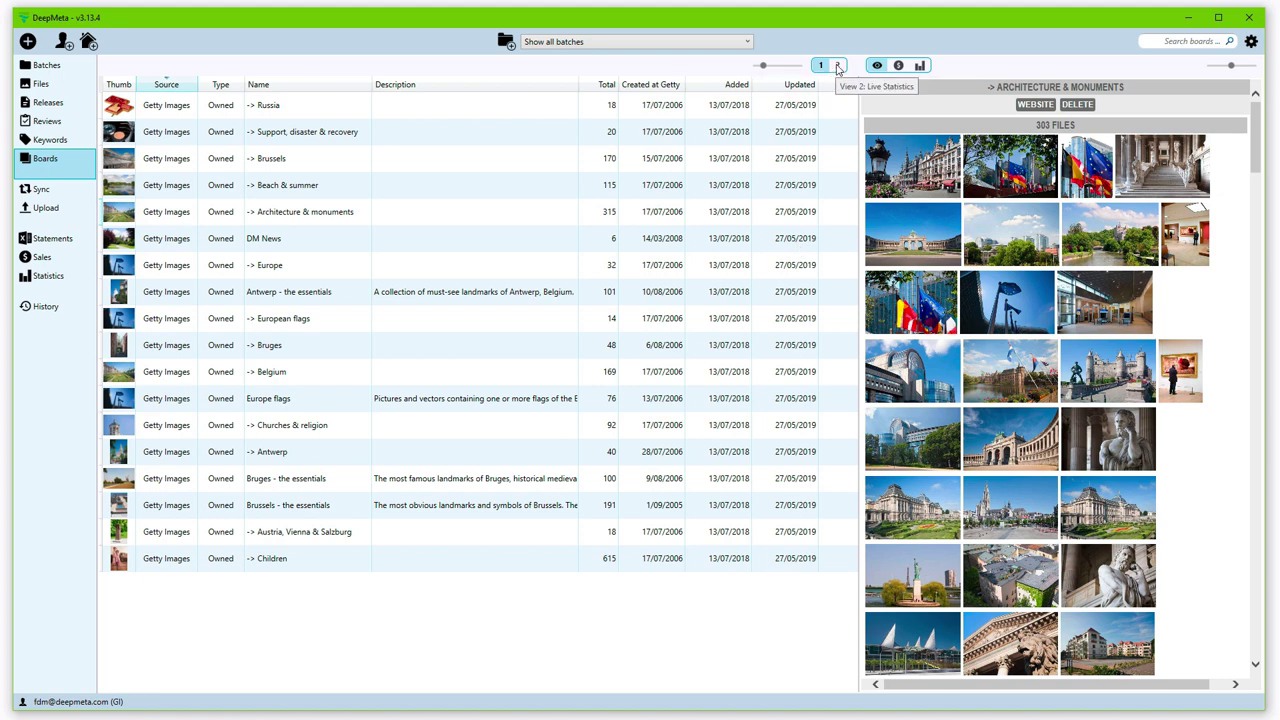
left_click(838, 66)
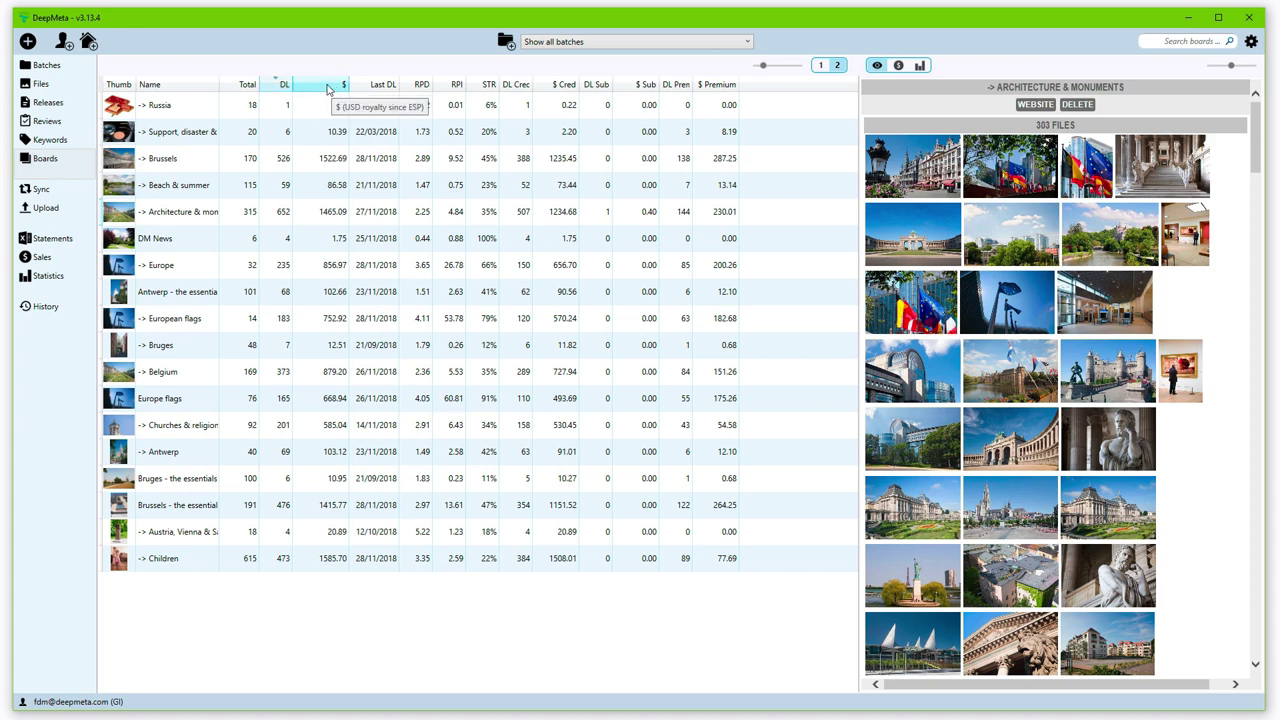
left_click(327, 89)
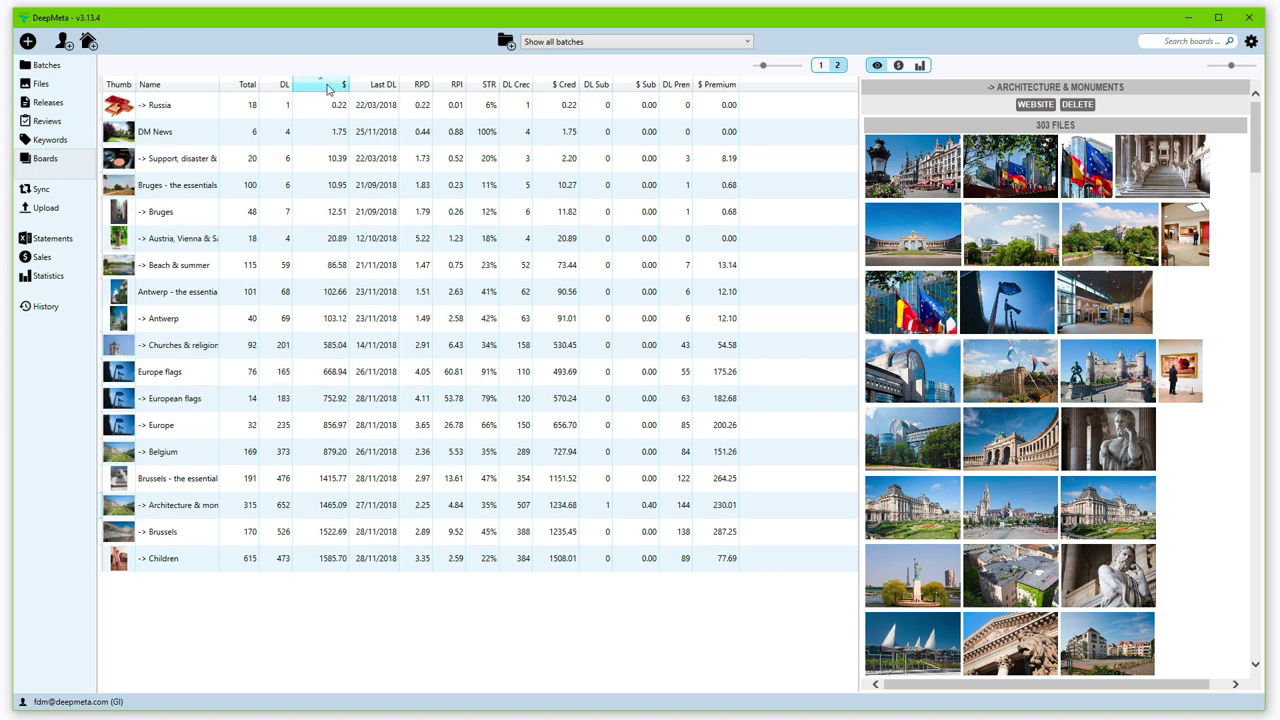
left_click(327, 89)
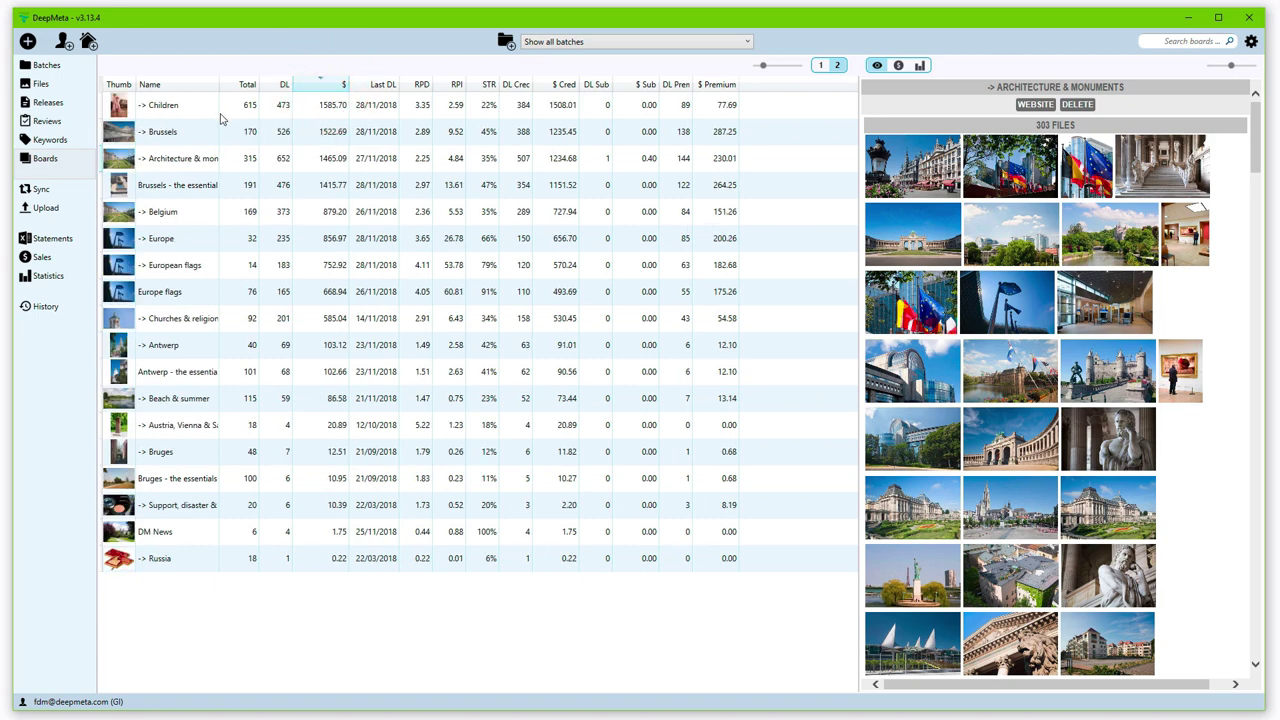
Step: Widen the Name column and show the Europe flags board's sales summary
left_click(259, 89)
left_click_drag(259, 89, 286, 89)
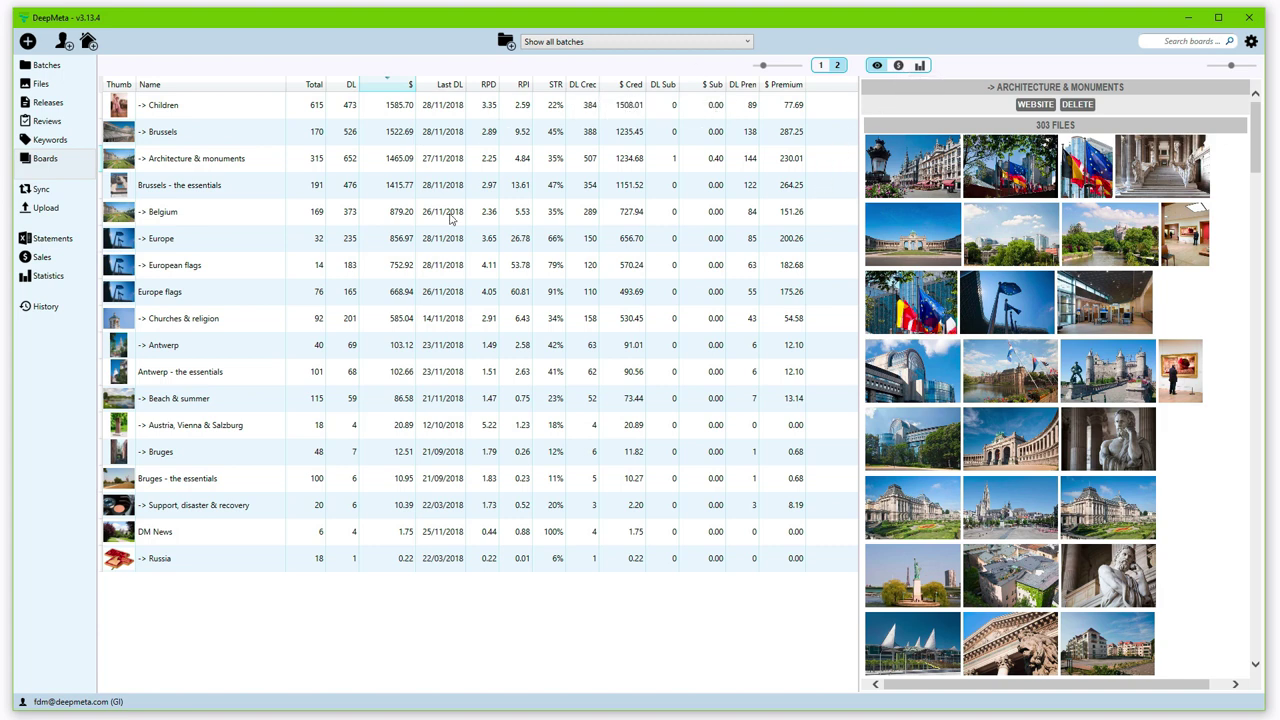
left_click(378, 293)
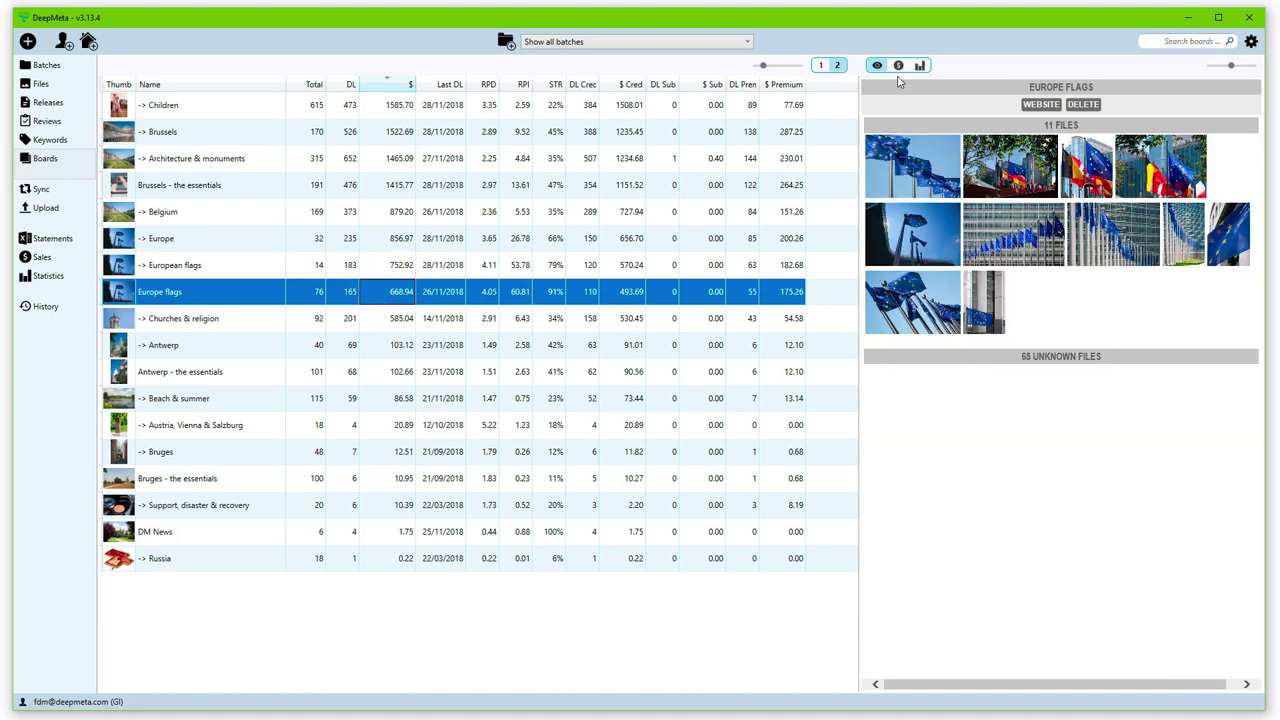
left_click(898, 66)
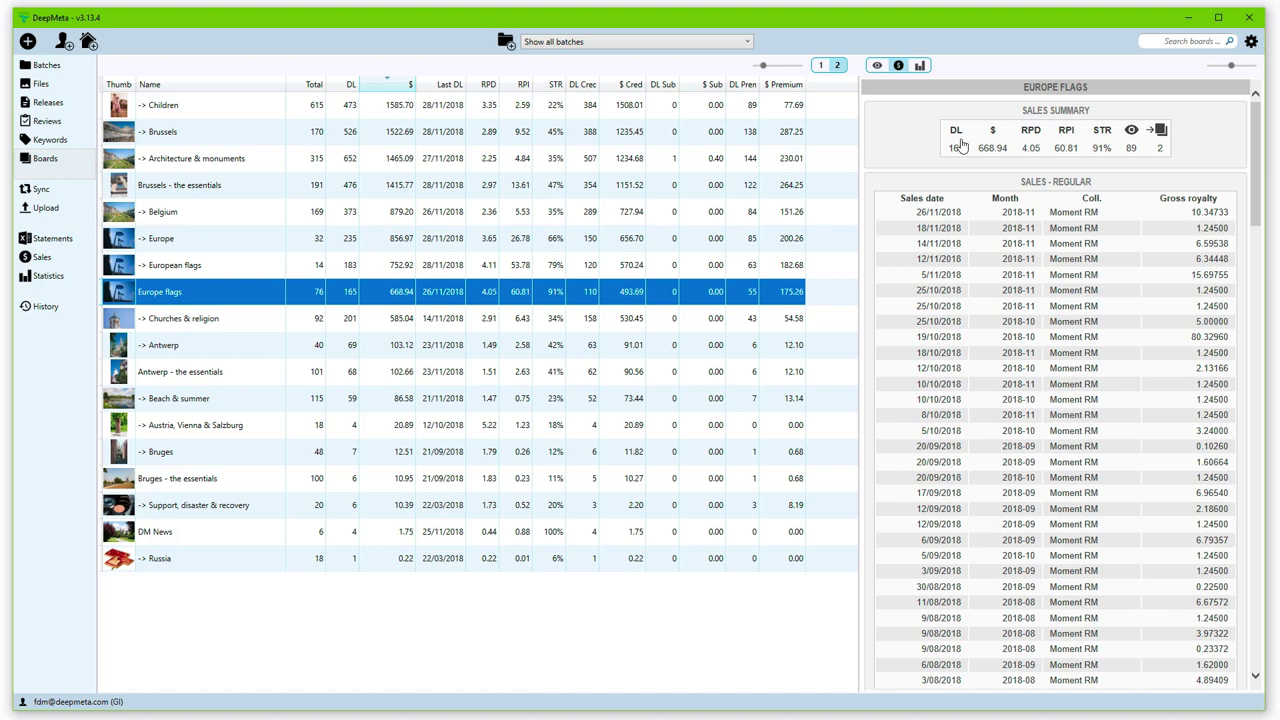
Step: Chart the Europe flags board's $668.94 sales, inspecting the monthly collection chart and world map
left_click(919, 65)
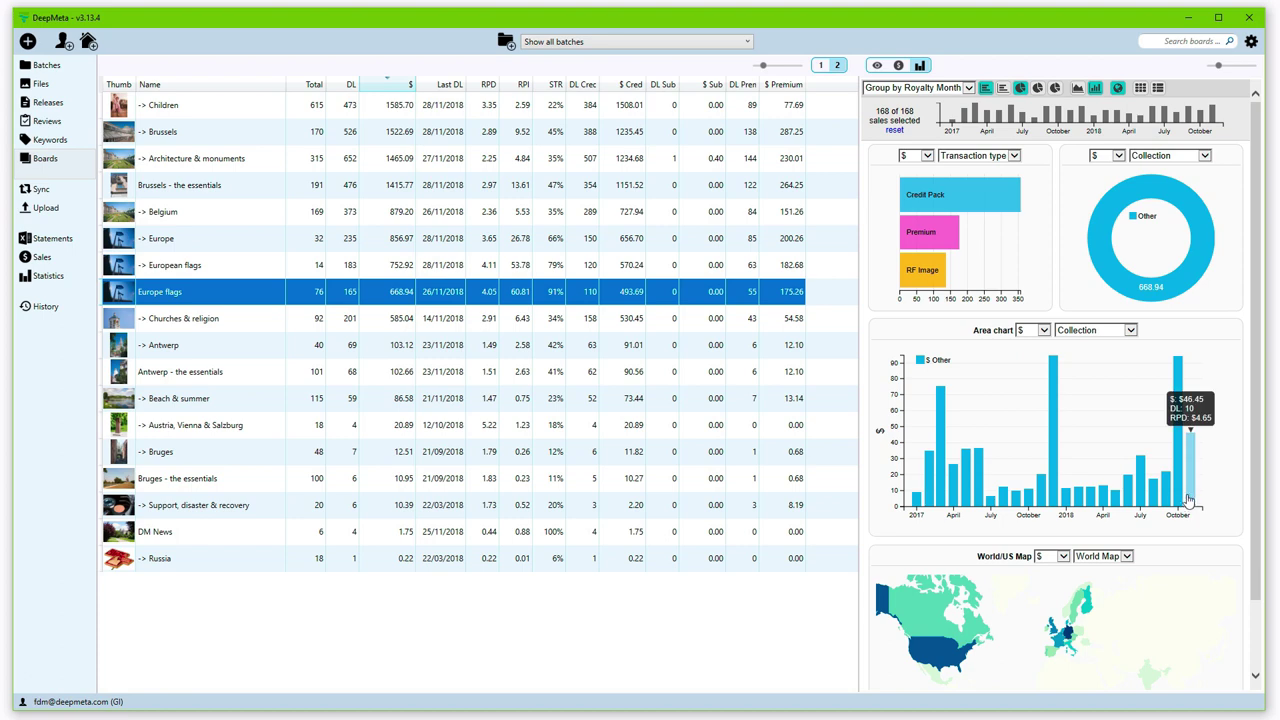
mouse_move(1178, 470)
scroll(1230, 527, "down", 1)
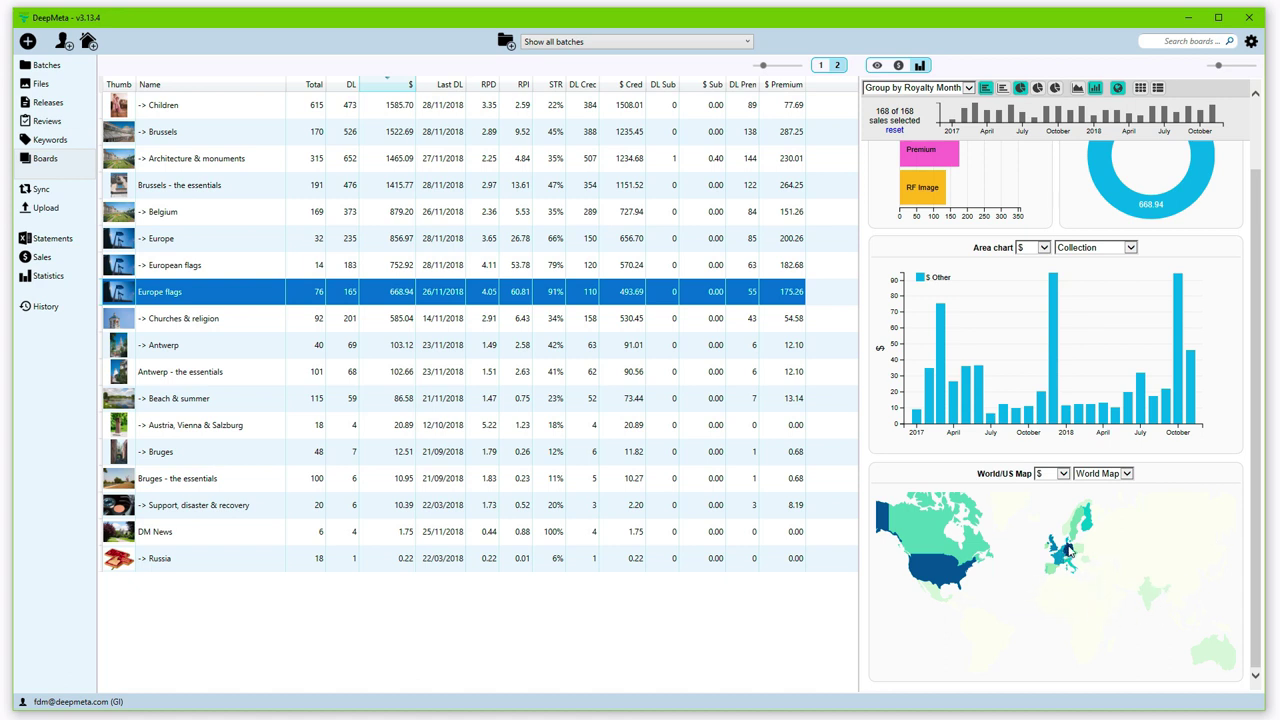
mouse_move(1070, 548)
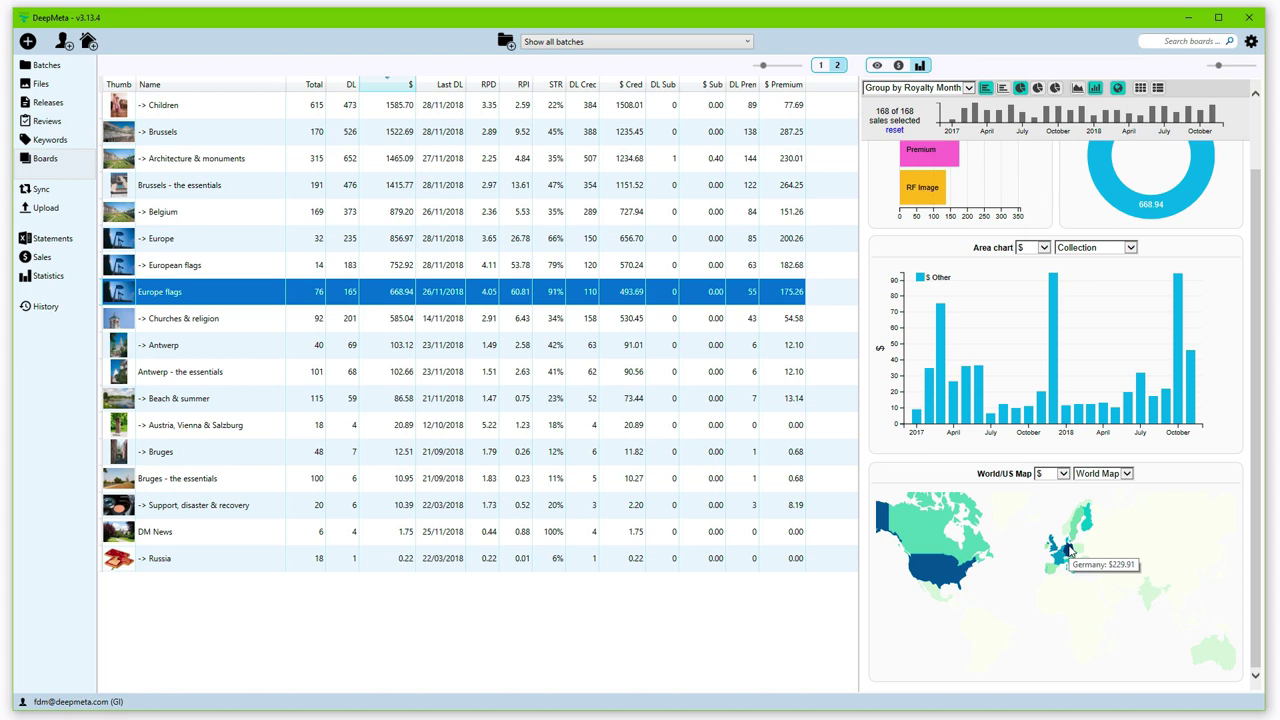
mouse_move(940, 578)
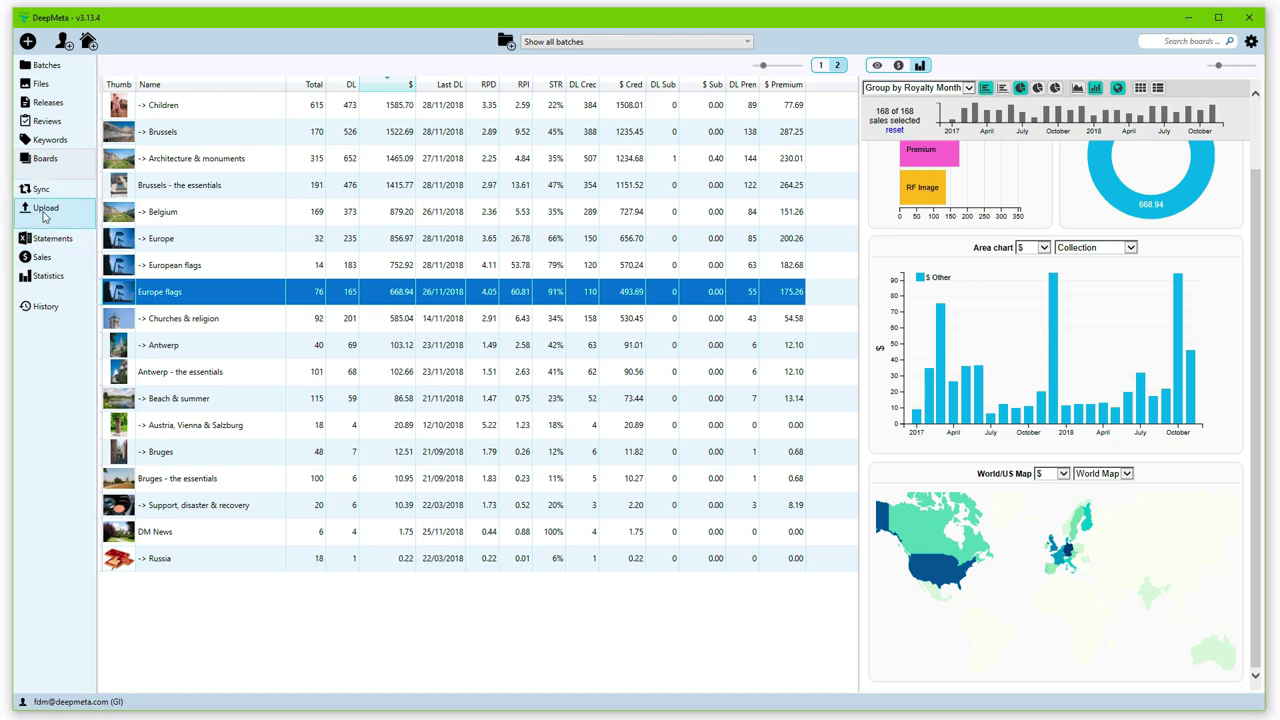
Step: Show the overall portfolio statistics as sales figures and scroll through its charts and files table
left_click(52, 280)
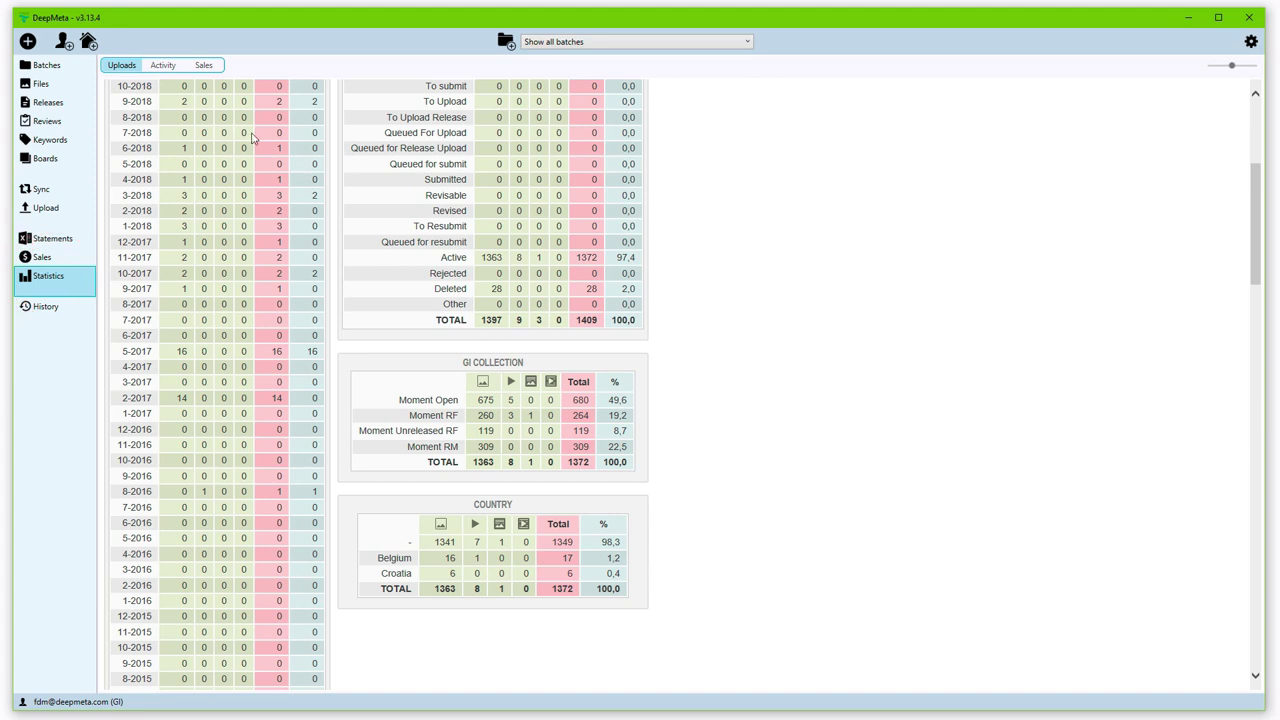
left_click(203, 67)
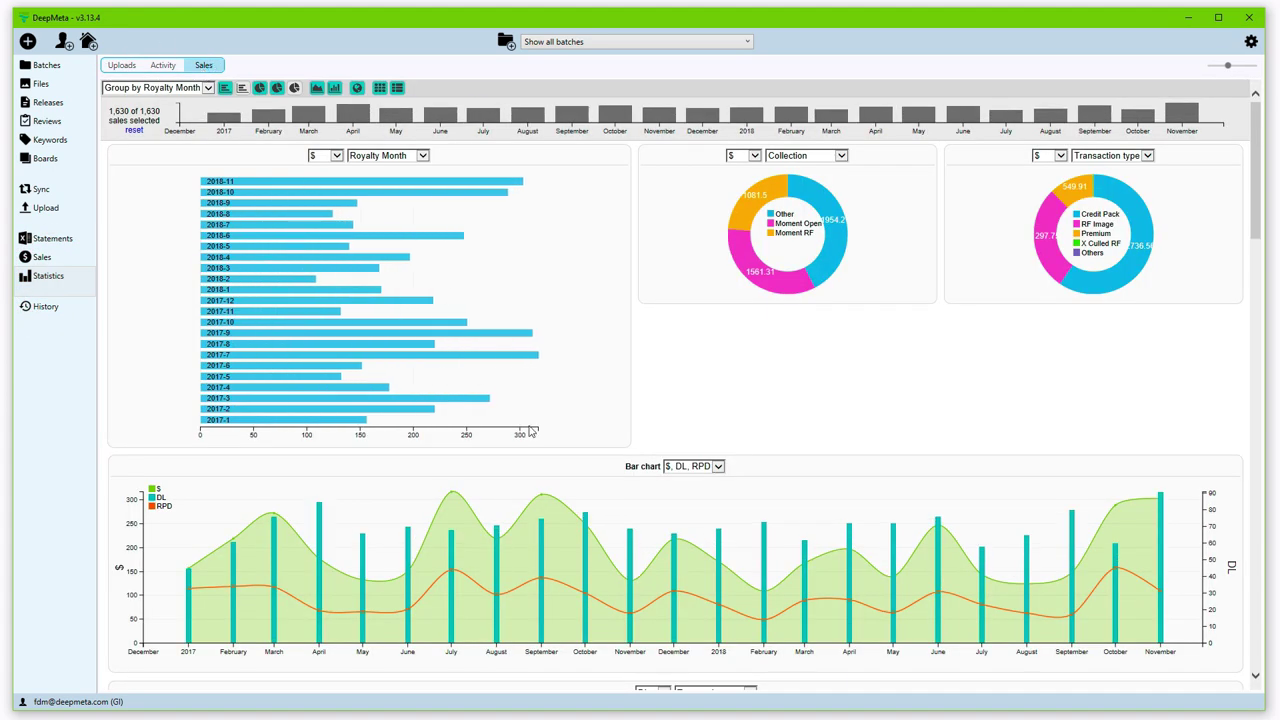
scroll(606, 414, "down", 3)
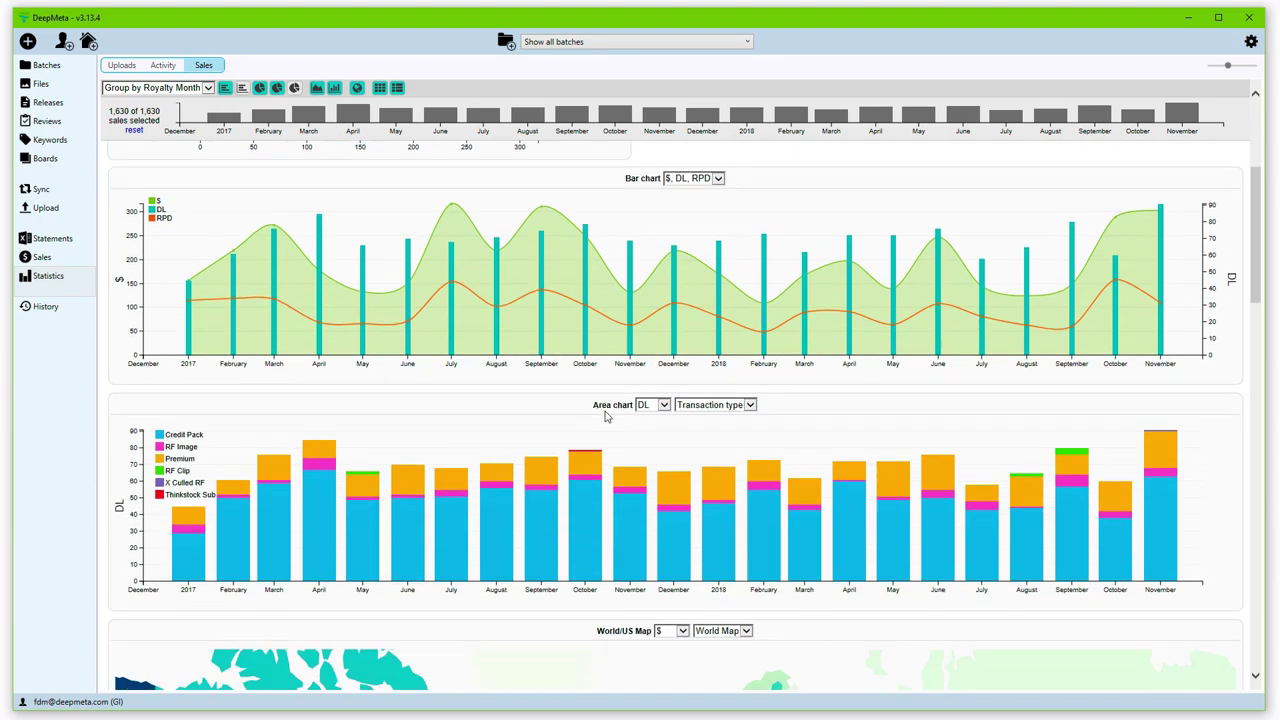
scroll(606, 416, "down", 10)
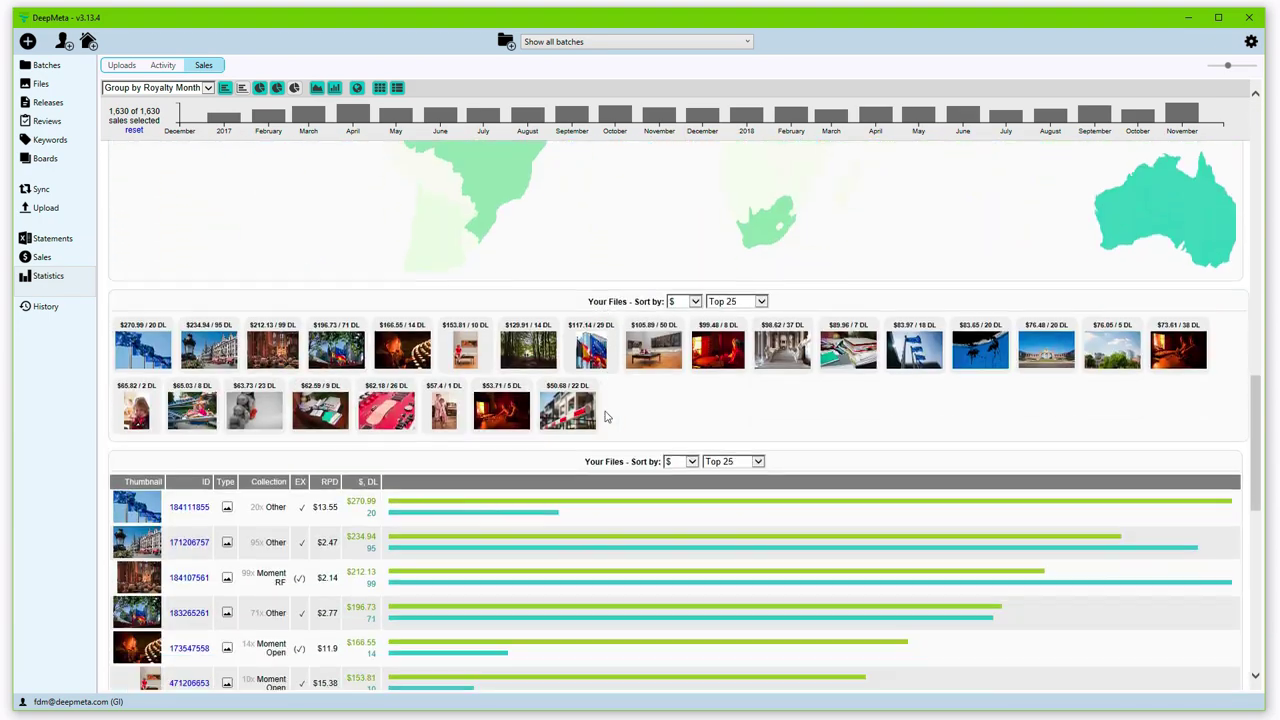
scroll(605, 416, "down", 3)
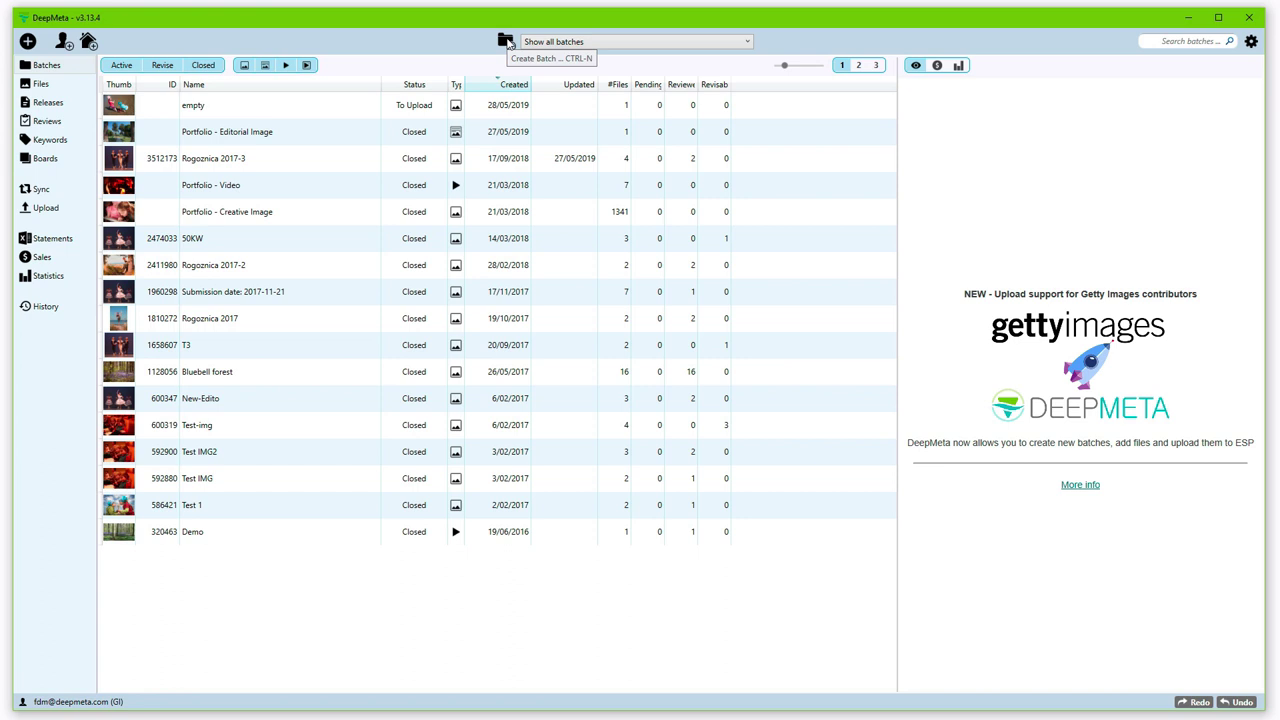
Step: Create a new batch of type Creative Image named 'Beach 2018'
left_click(507, 41)
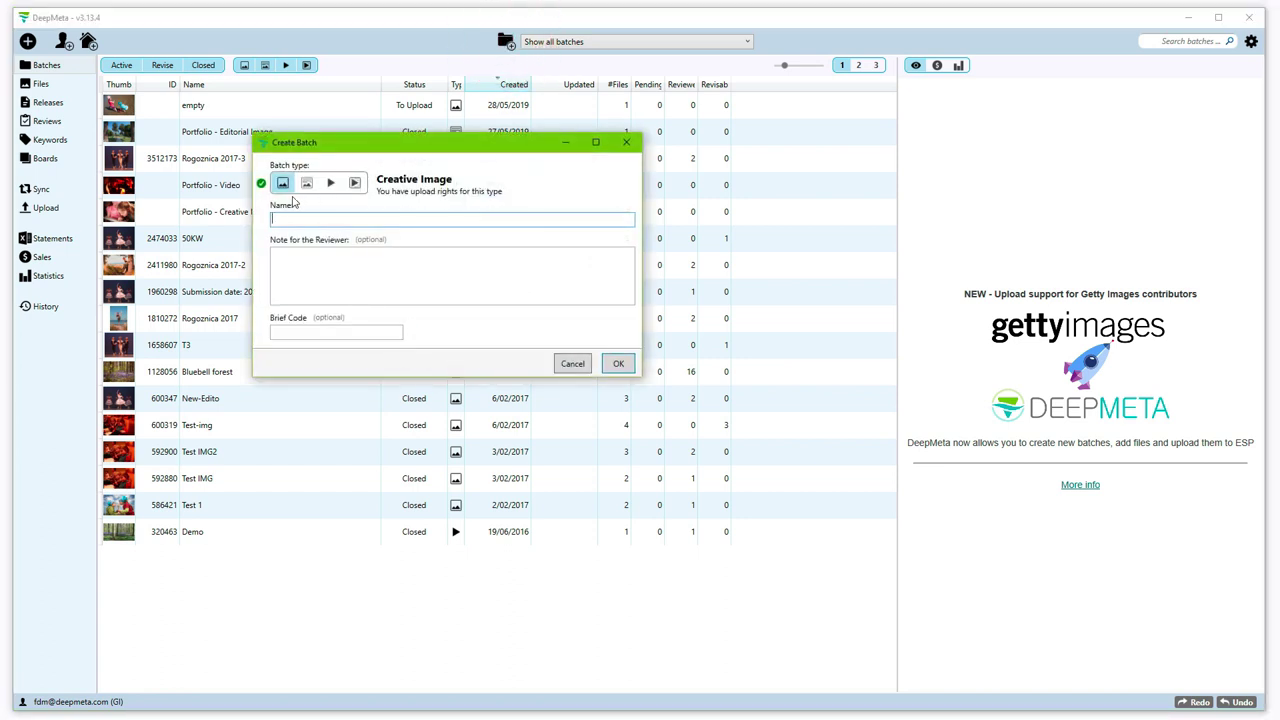
left_click(304, 186)
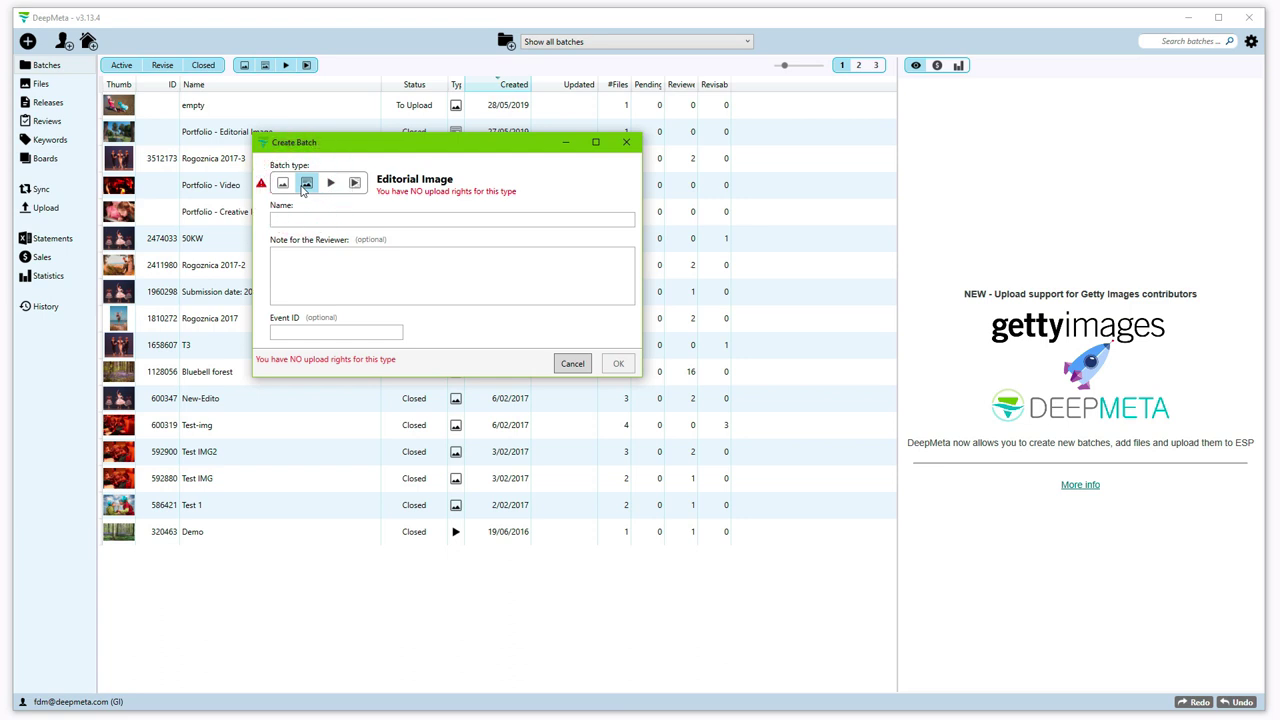
left_click(283, 184)
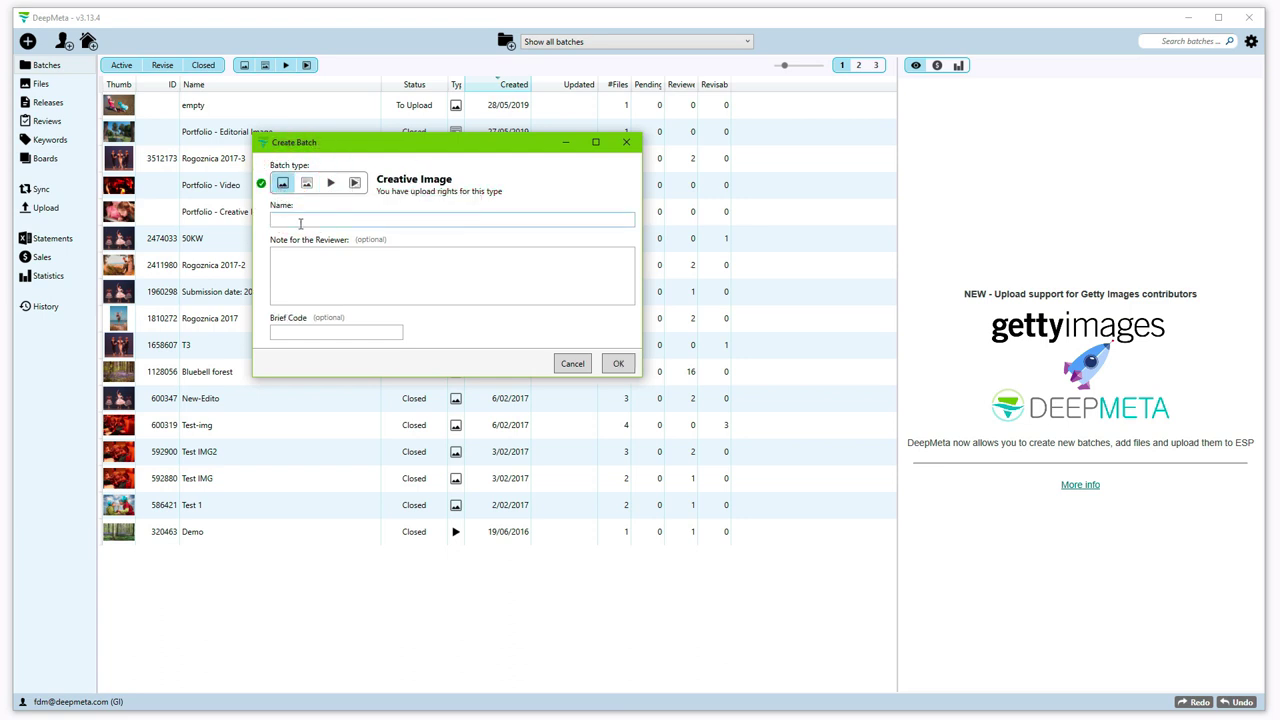
left_click(300, 223)
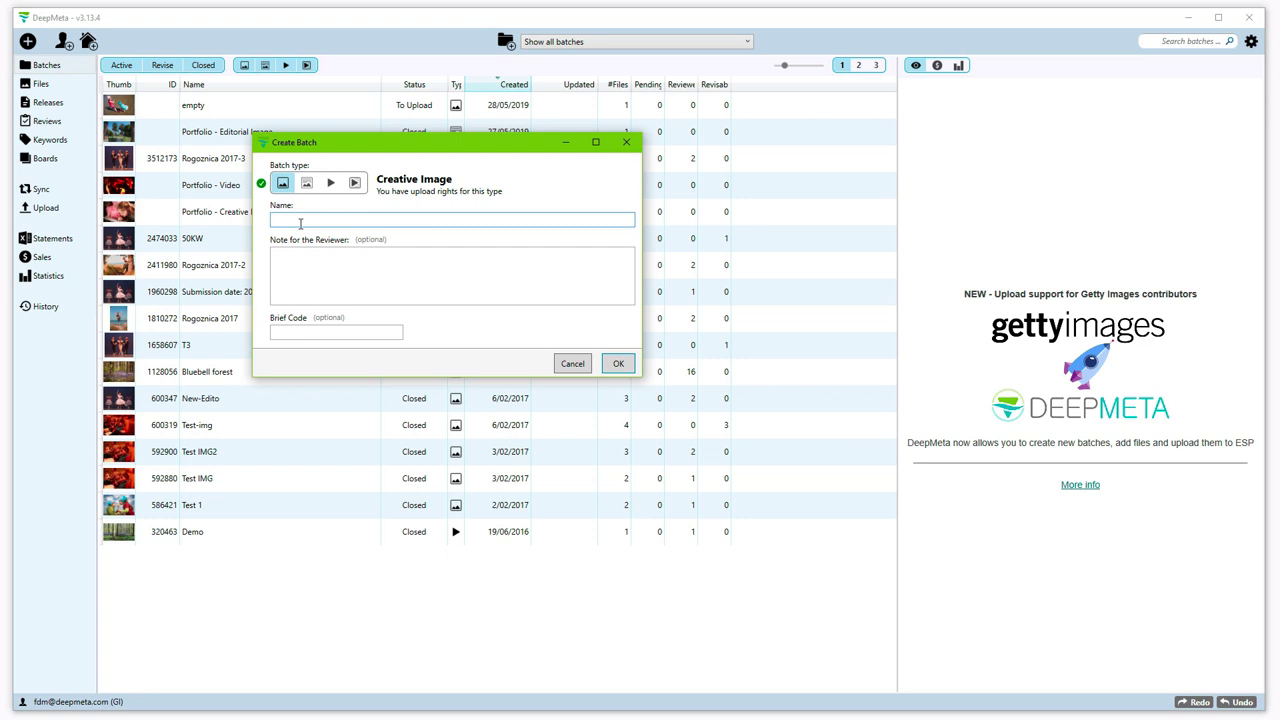
type("Beach 2018")
left_click(298, 272)
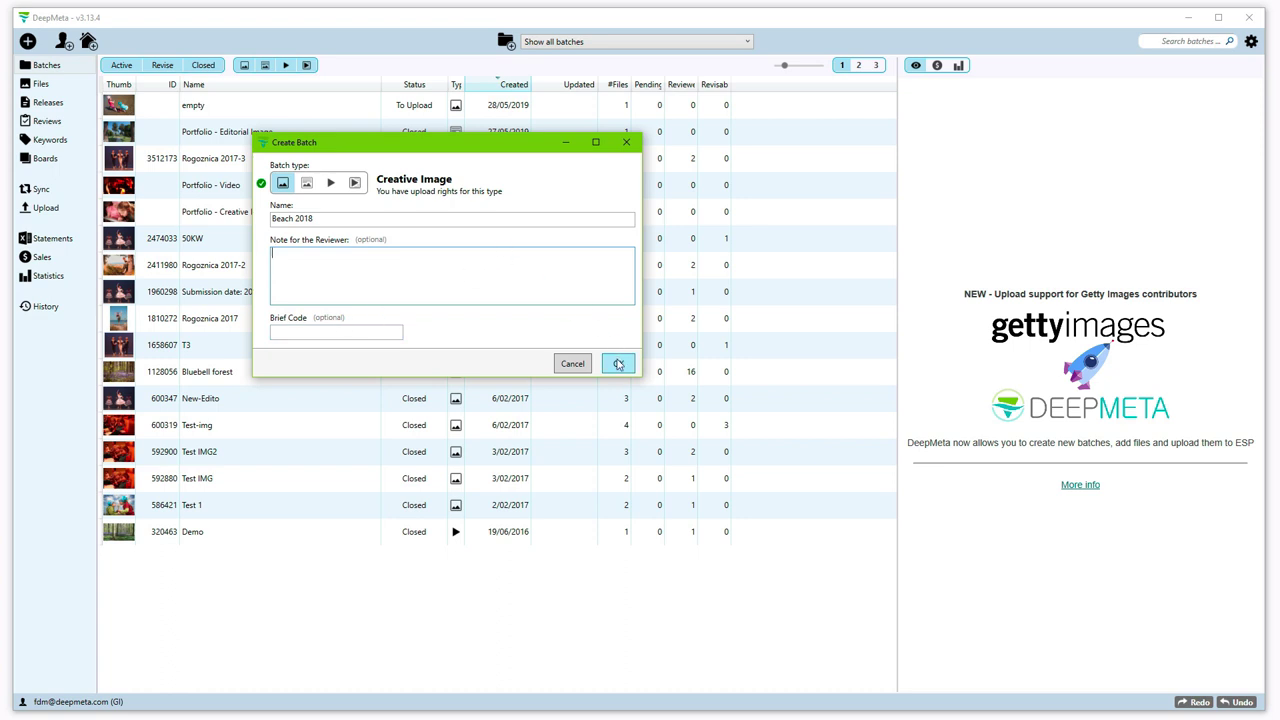
left_click(618, 364)
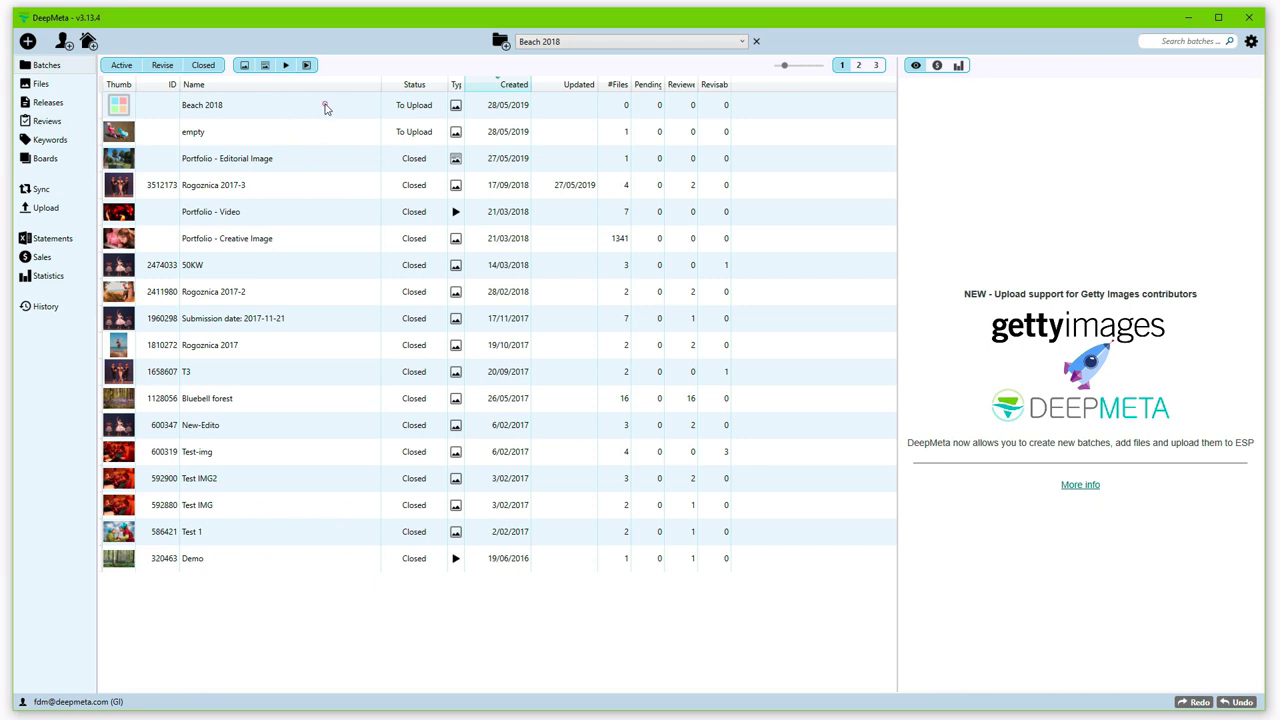
Step: Add all Beach shoot 1 JPGs to the Beach 2018 file list and inspect the first file
double_click(324, 108)
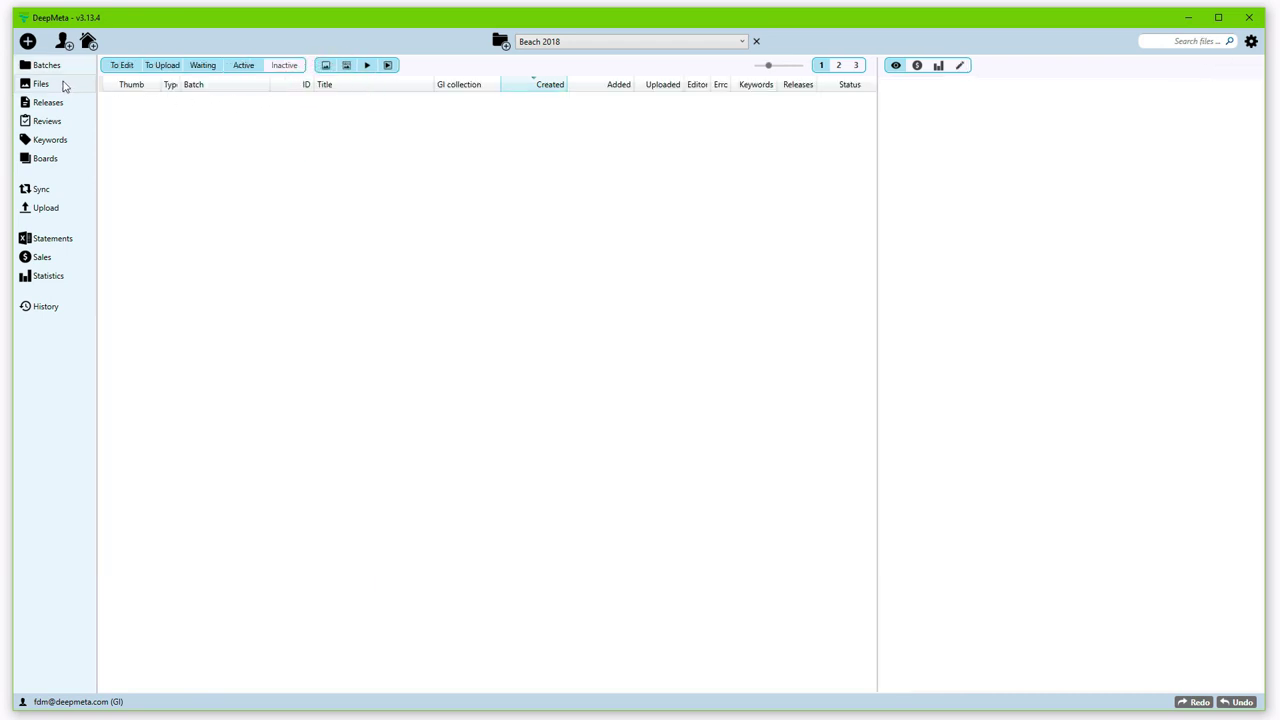
left_click(72, 84)
left_click(28, 41)
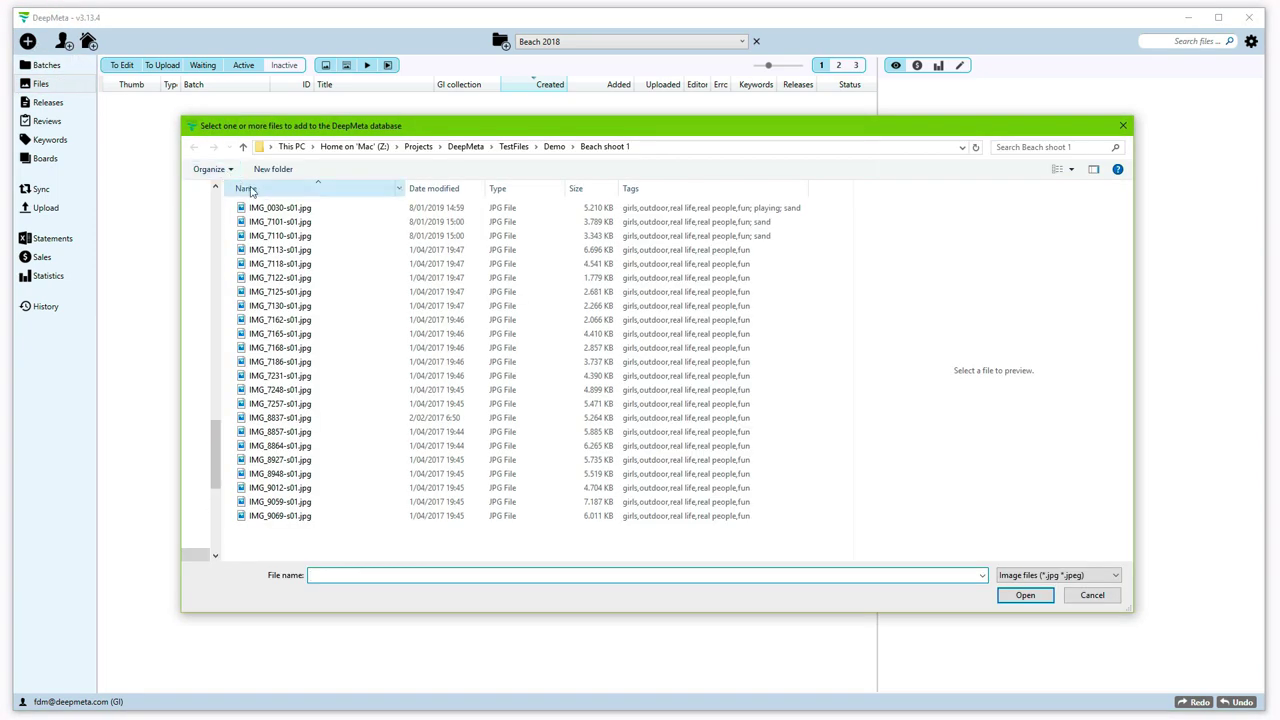
left_click(265, 208)
key("shift+Down")
key("shift+Down")
key("shift+Down")
key("shift+Down")
key("shift+Down")
key("shift+Down")
key("shift+Down")
key("shift+Down")
key("shift+Down")
key("shift+Down")
key("shift+Down")
key("shift+Down")
key("shift+Down")
key("shift+Down")
key("shift+Down")
key("shift+Down")
key("shift+Down")
key("shift+Down")
key("shift+Down")
key("shift+Down")
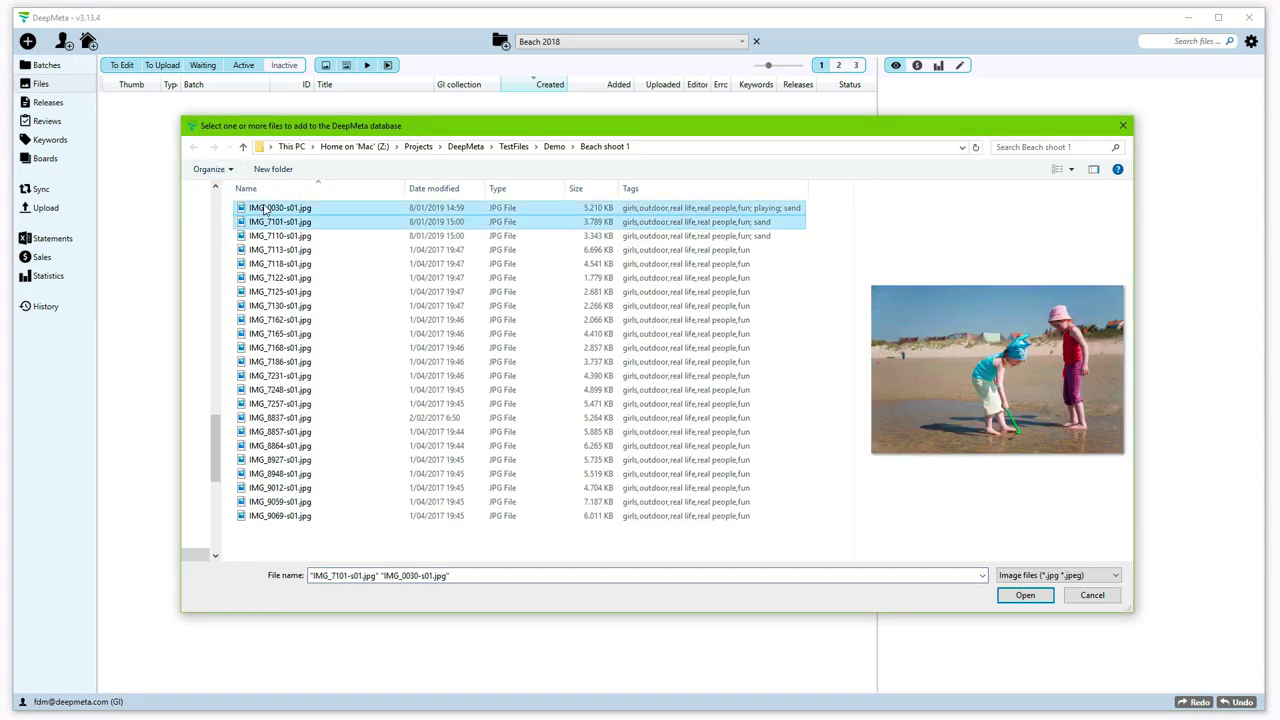
key("Return")
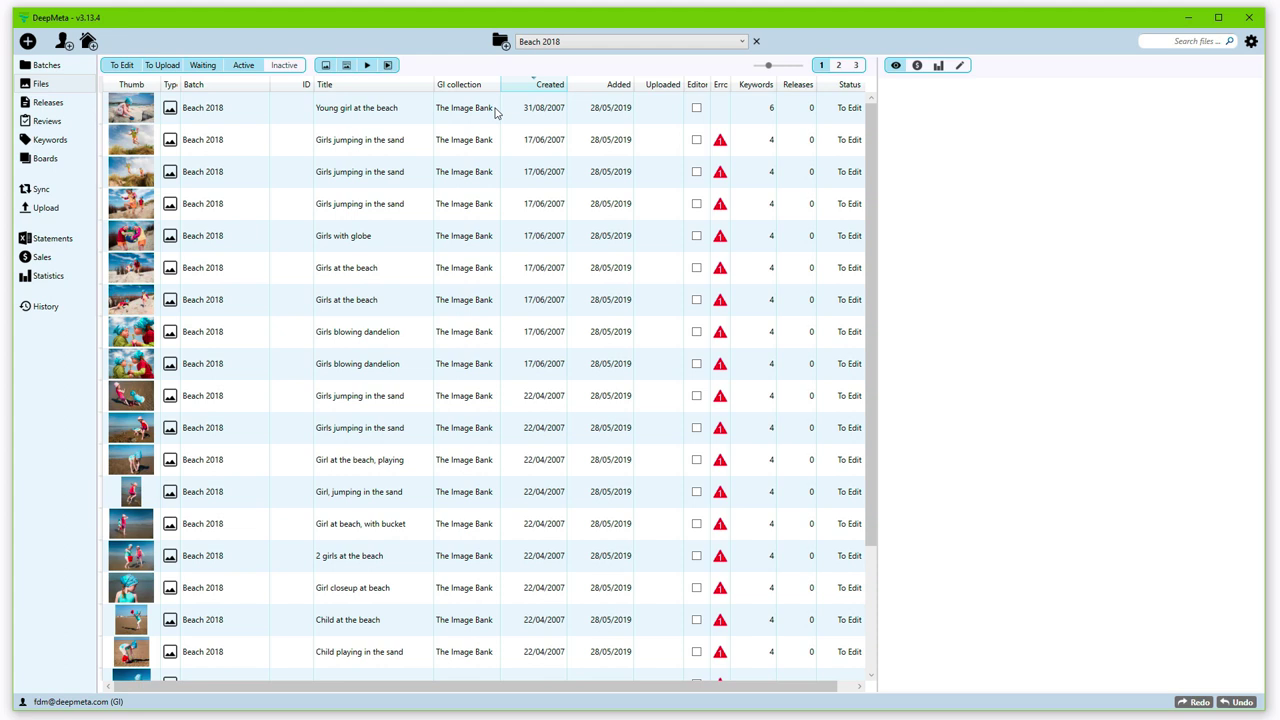
left_click(496, 111)
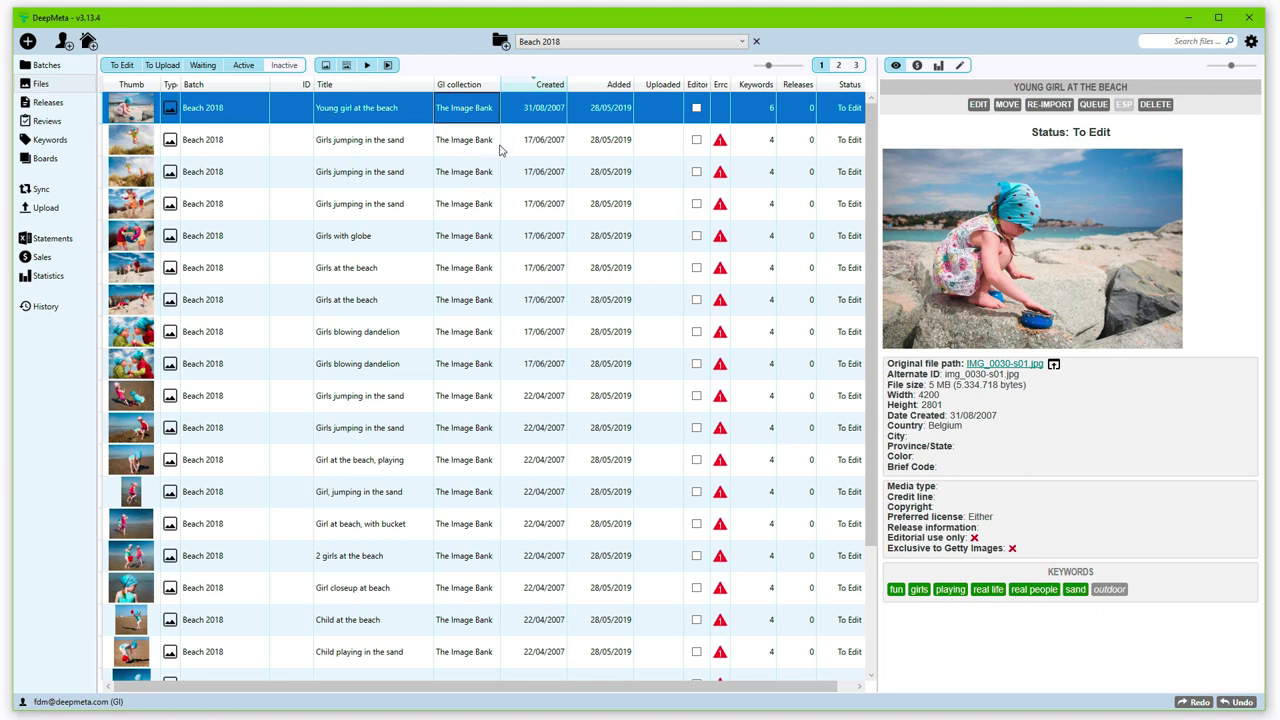
Step: Show the Girls jumping in the sand file's details, flagged for only 4 valid keywords
left_click(536, 142)
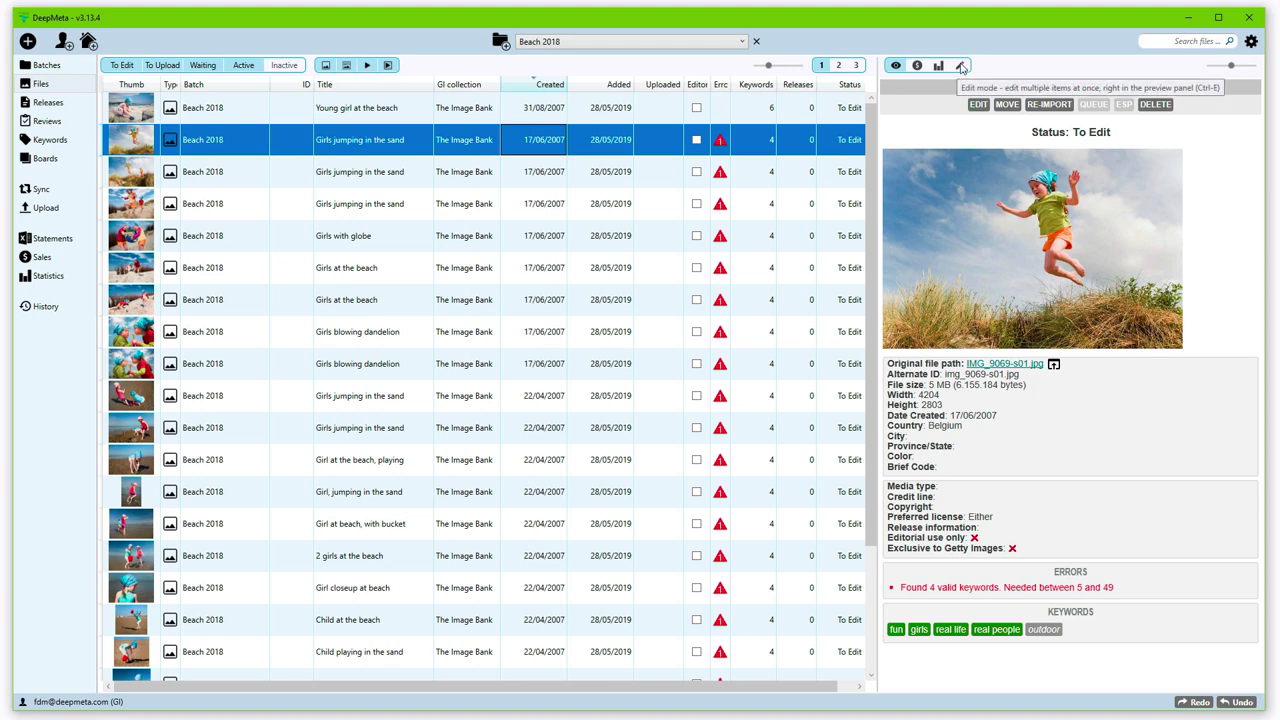
Step: Put the file's details into edit mode and browse its Keywords, Releases and General tabs
left_click(961, 66)
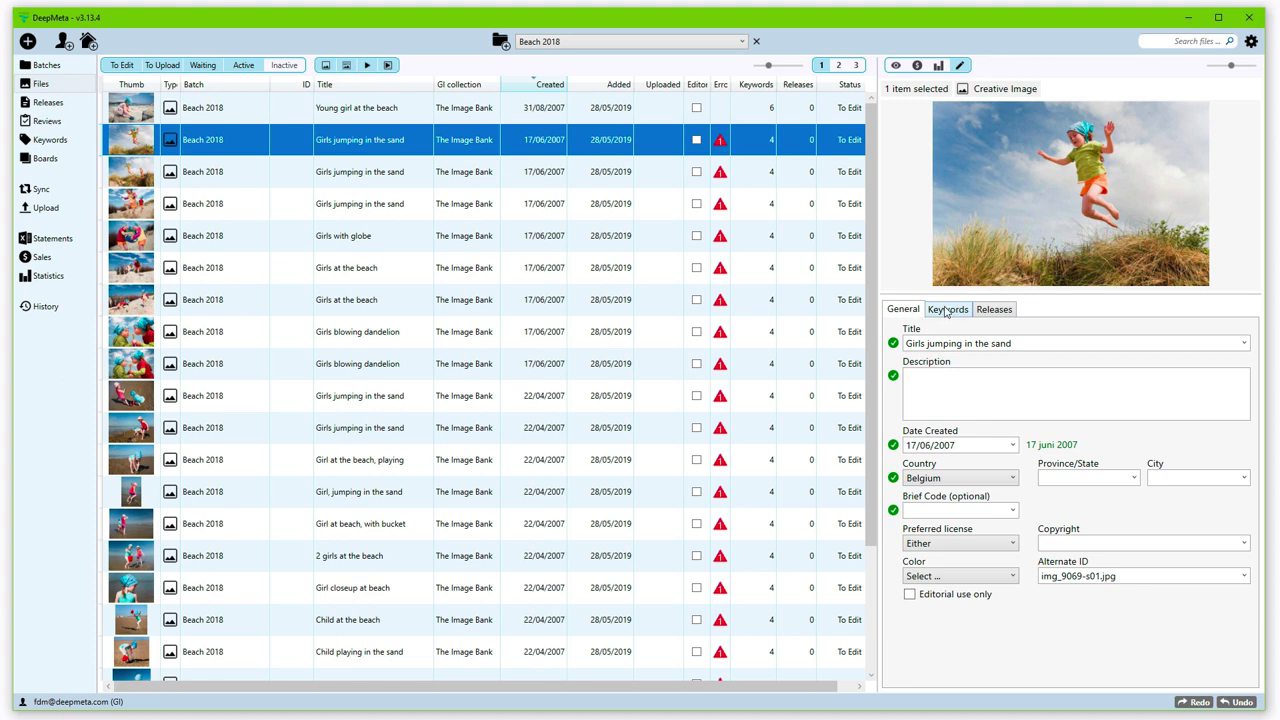
left_click(947, 311)
left_click(995, 312)
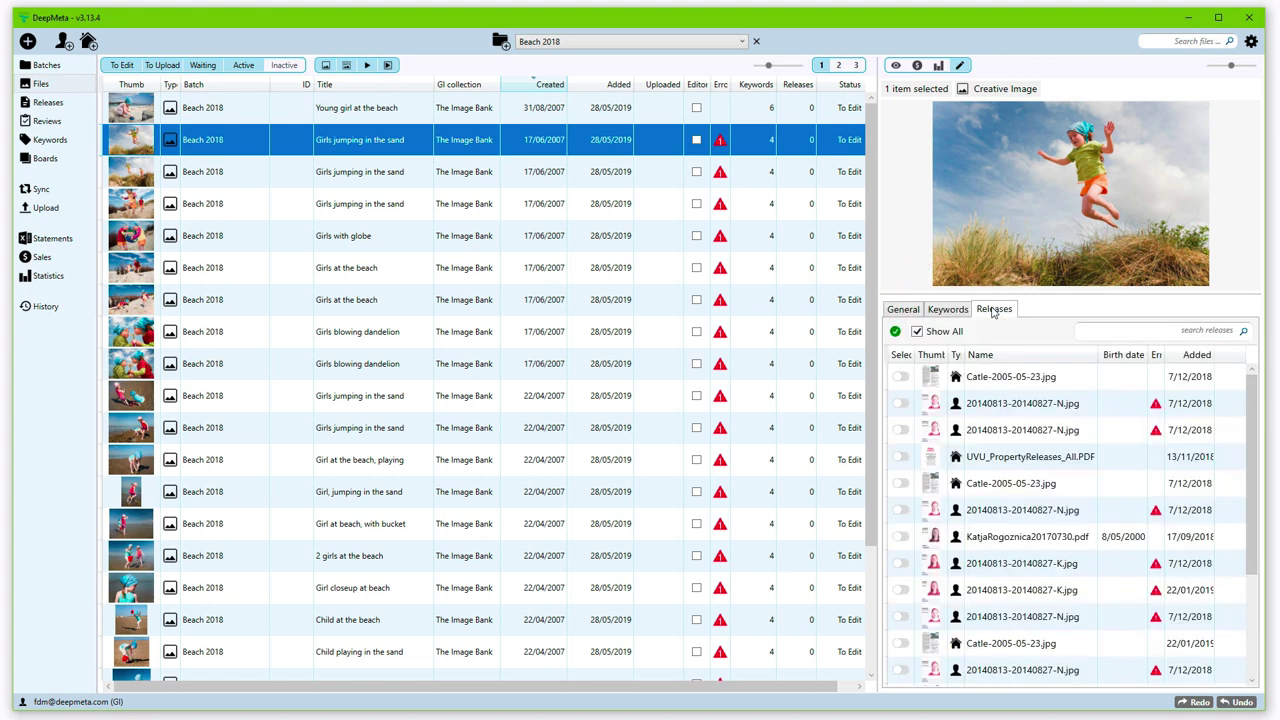
left_click(901, 311)
key("ctrl+c")
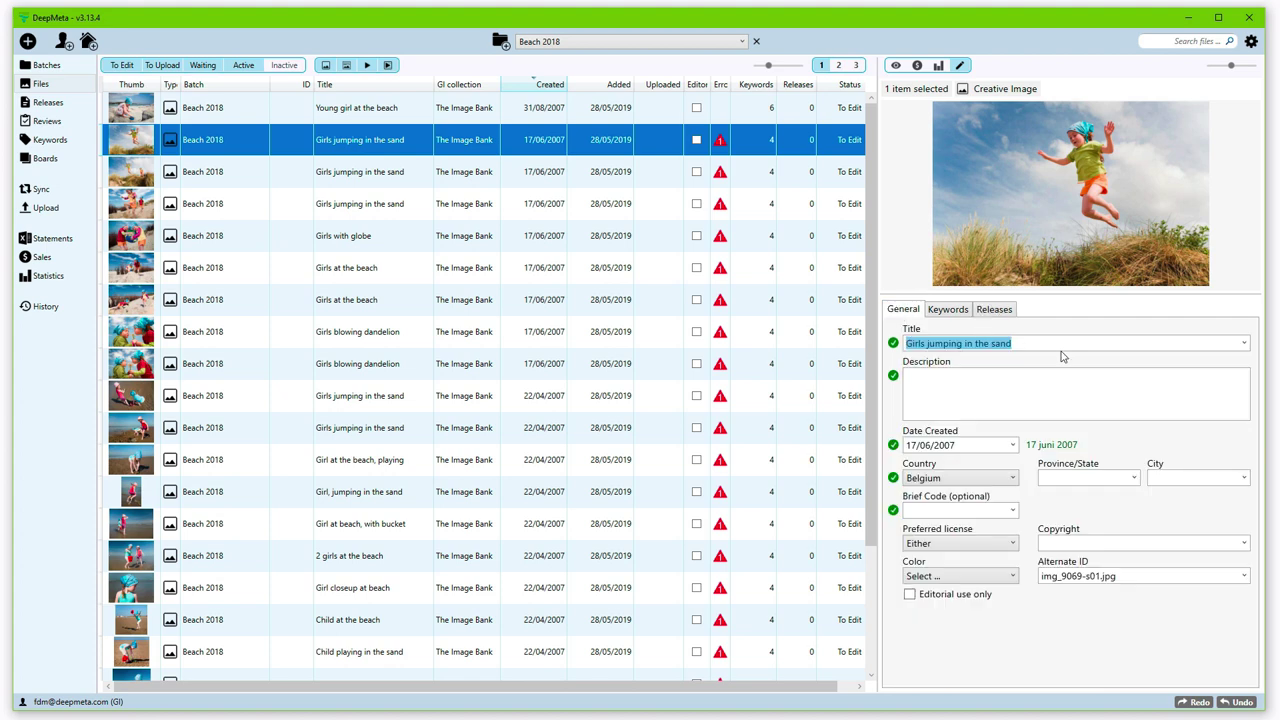
Step: Clear the title, then restore it to 'Girls jumping in the sand'
key("BackSpace")
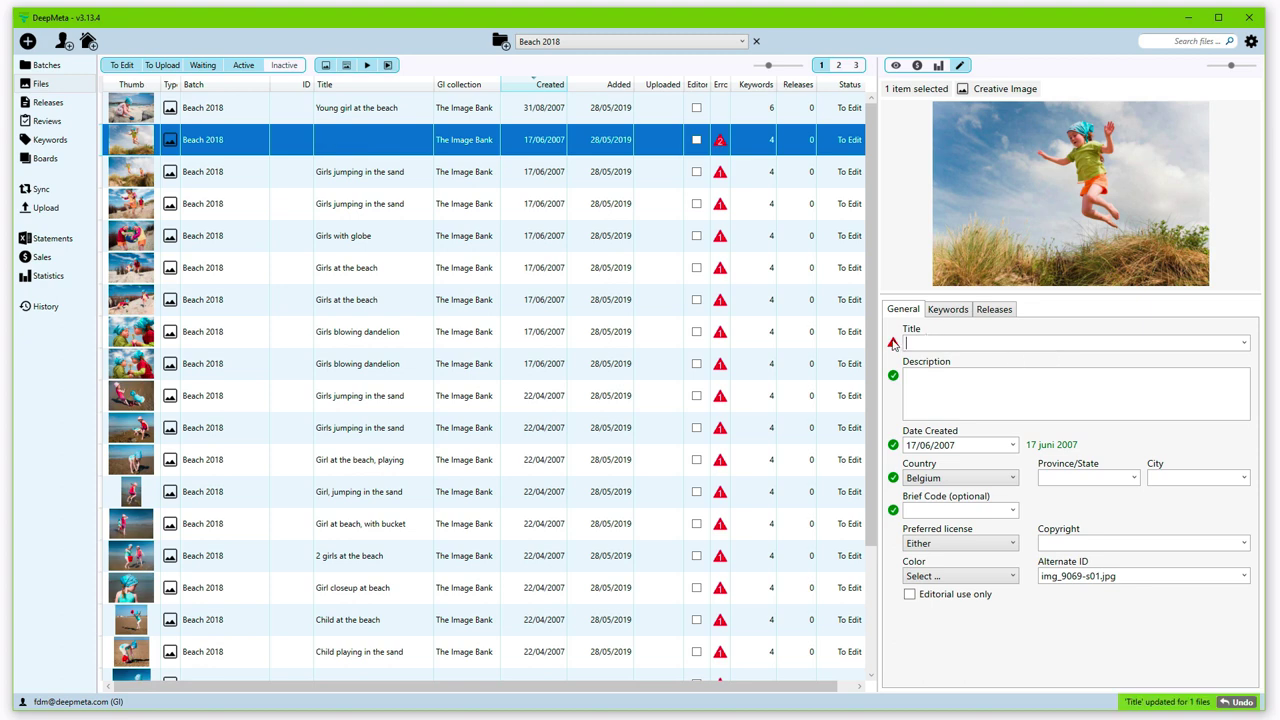
mouse_move(893, 344)
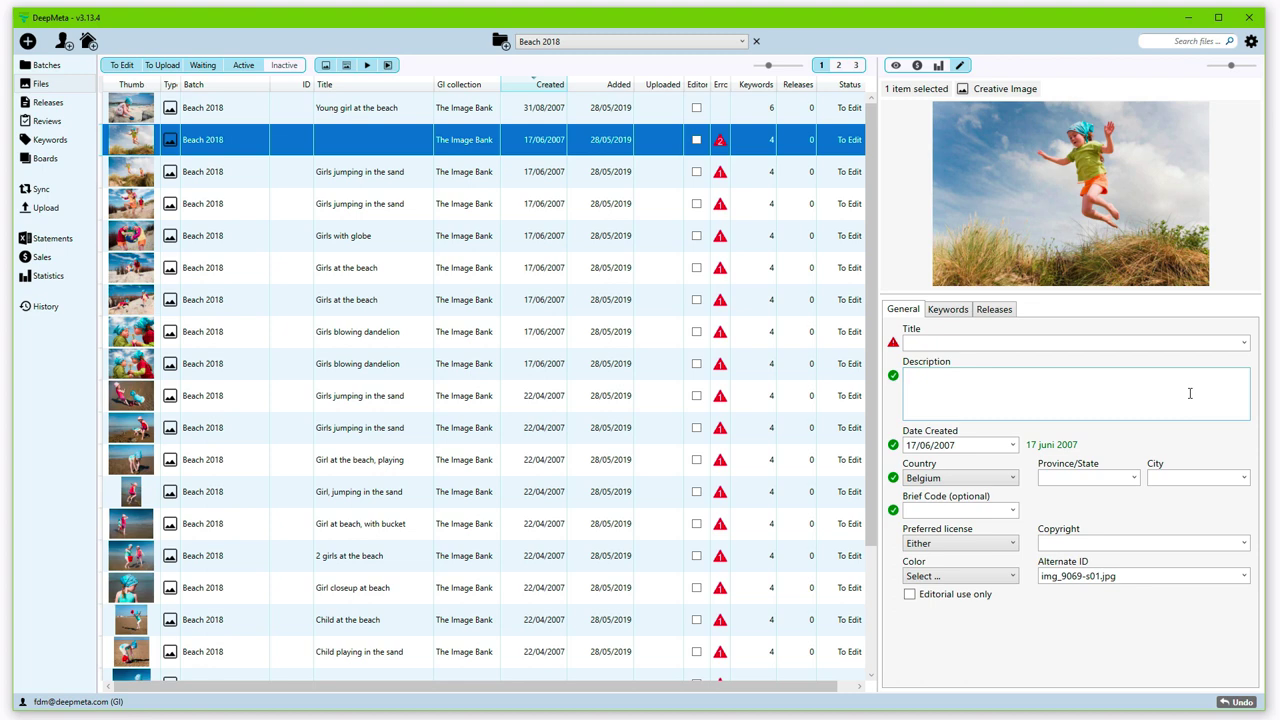
key("ctrl+v")
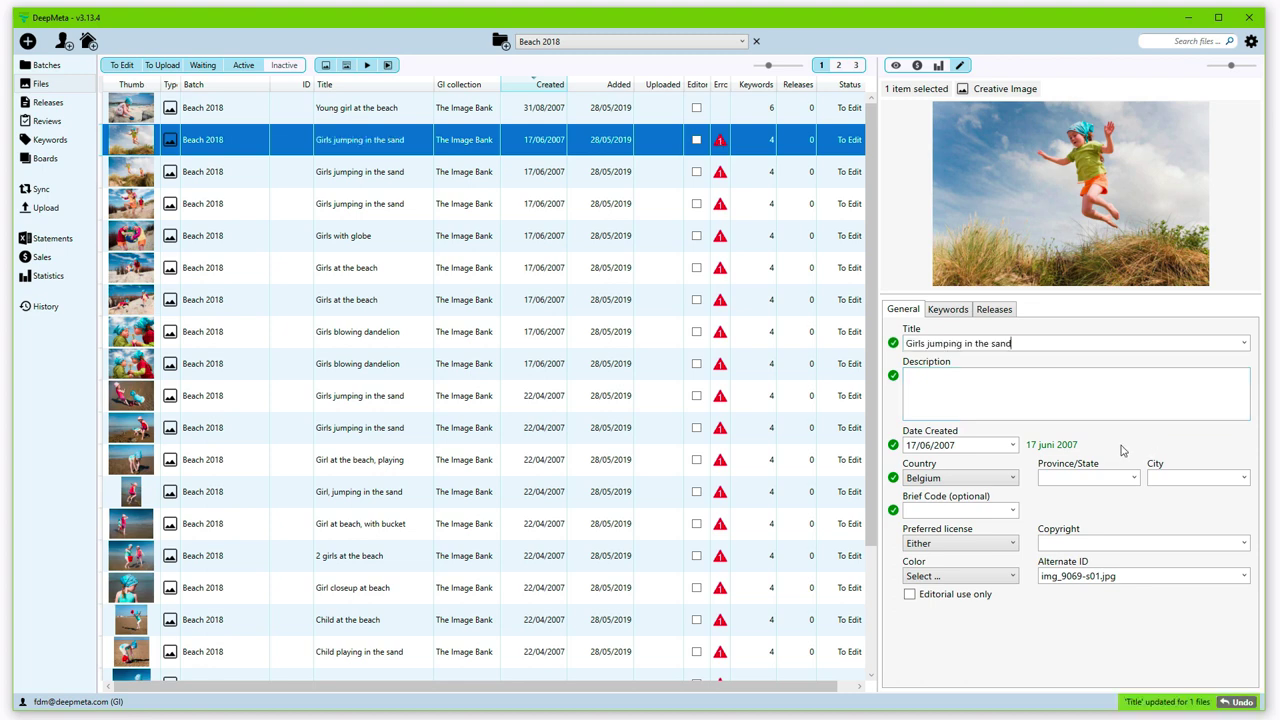
left_click(1077, 405)
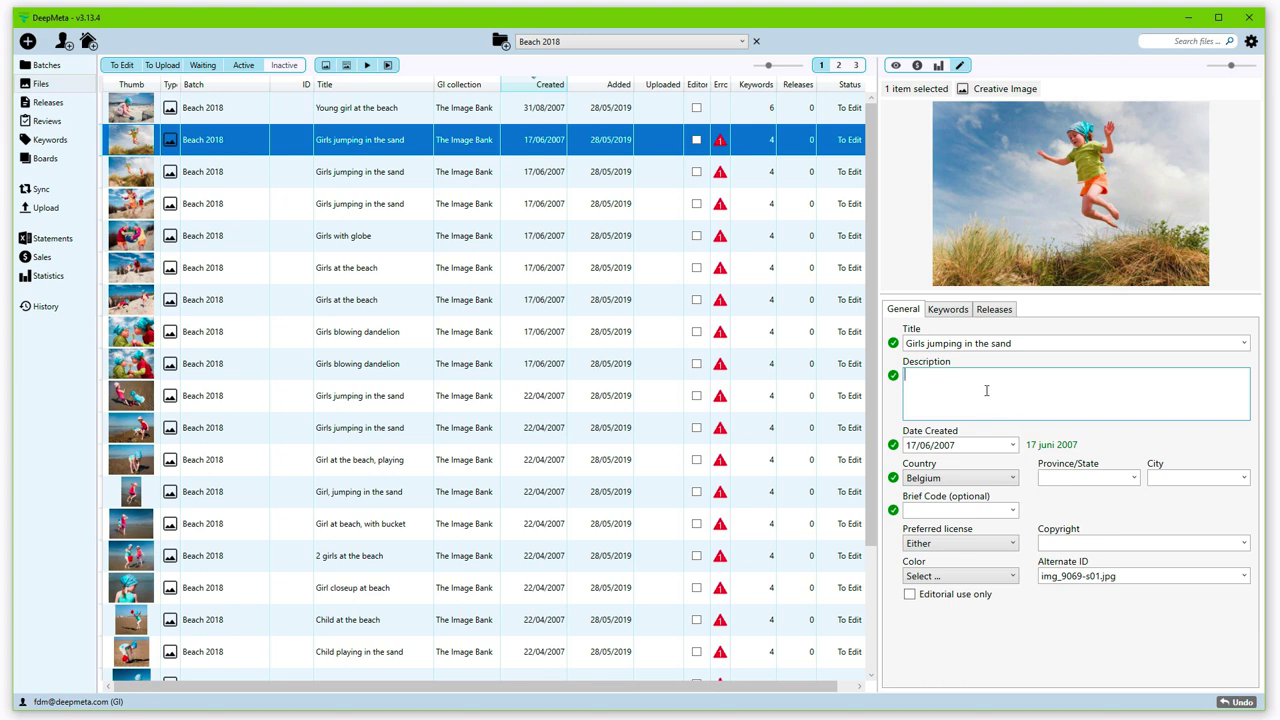
Step: Add the keywords play and summer to Girls jumping in the sand on the Keywords tab
left_click(944, 311)
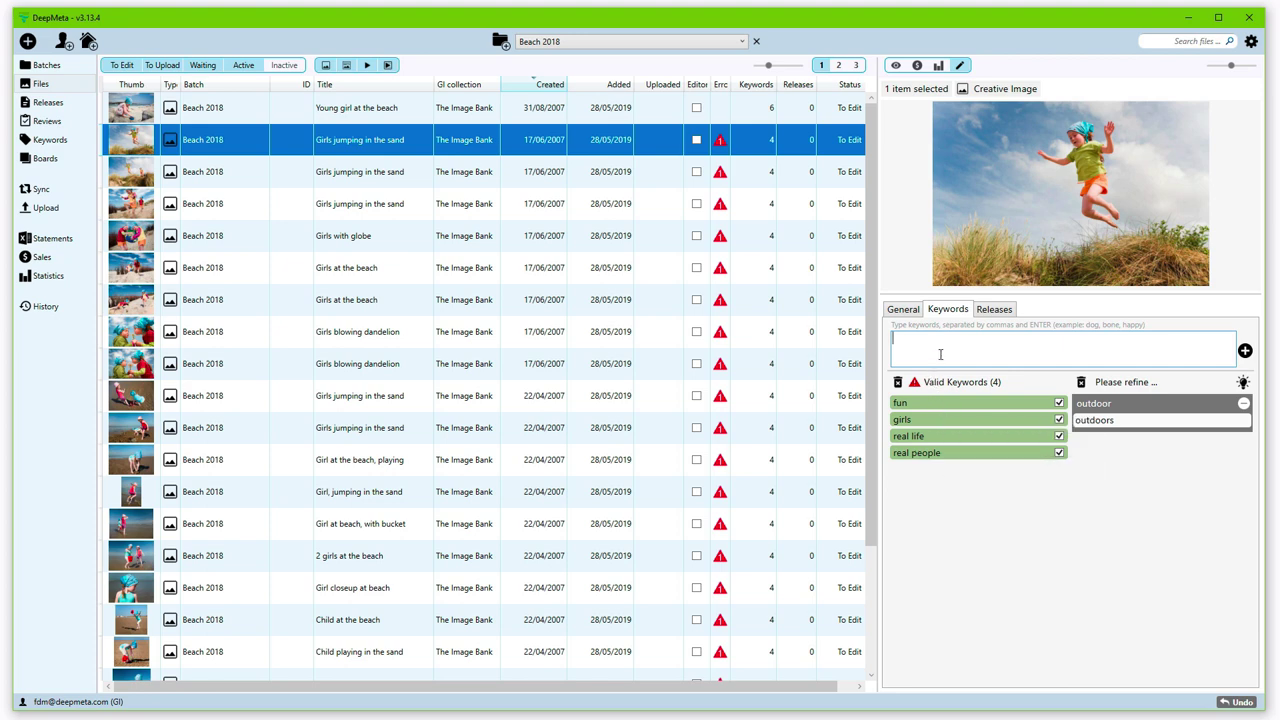
type("p")
type("y,")
type("summer")
key("Return")
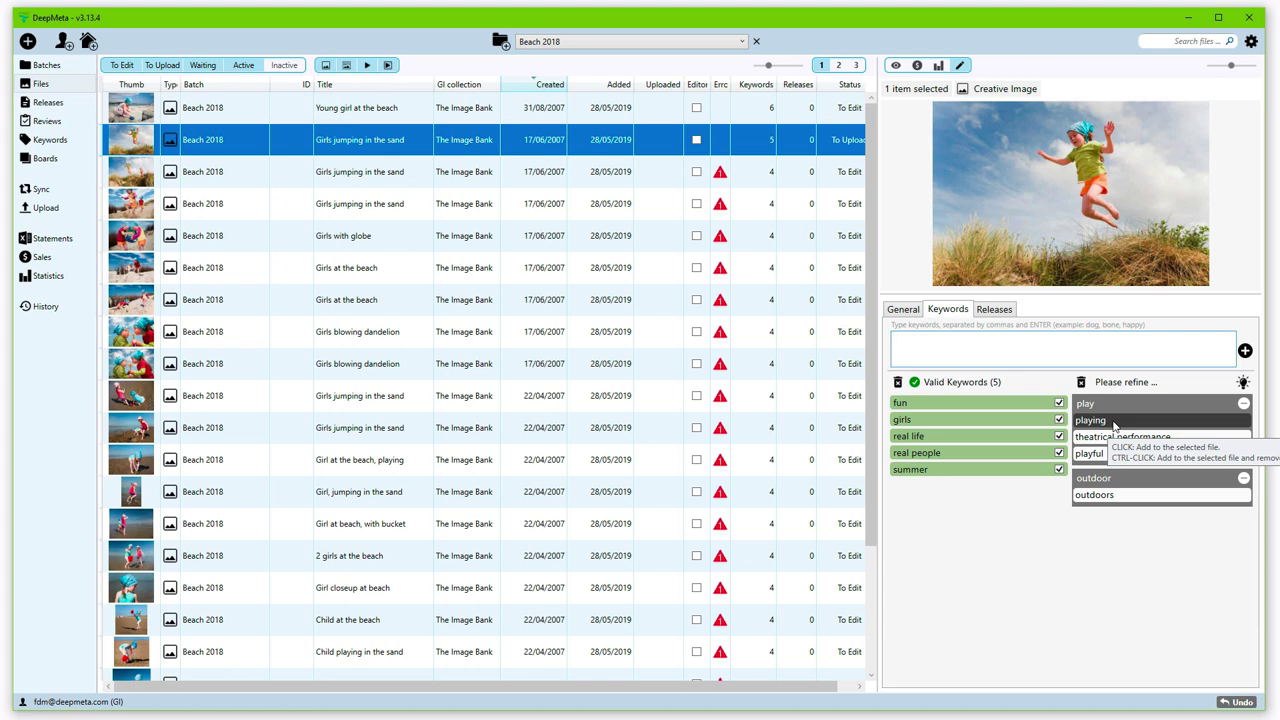
Step: Accept playing and outdoors from the refine suggestions and dismiss the play group
left_click(1115, 425)
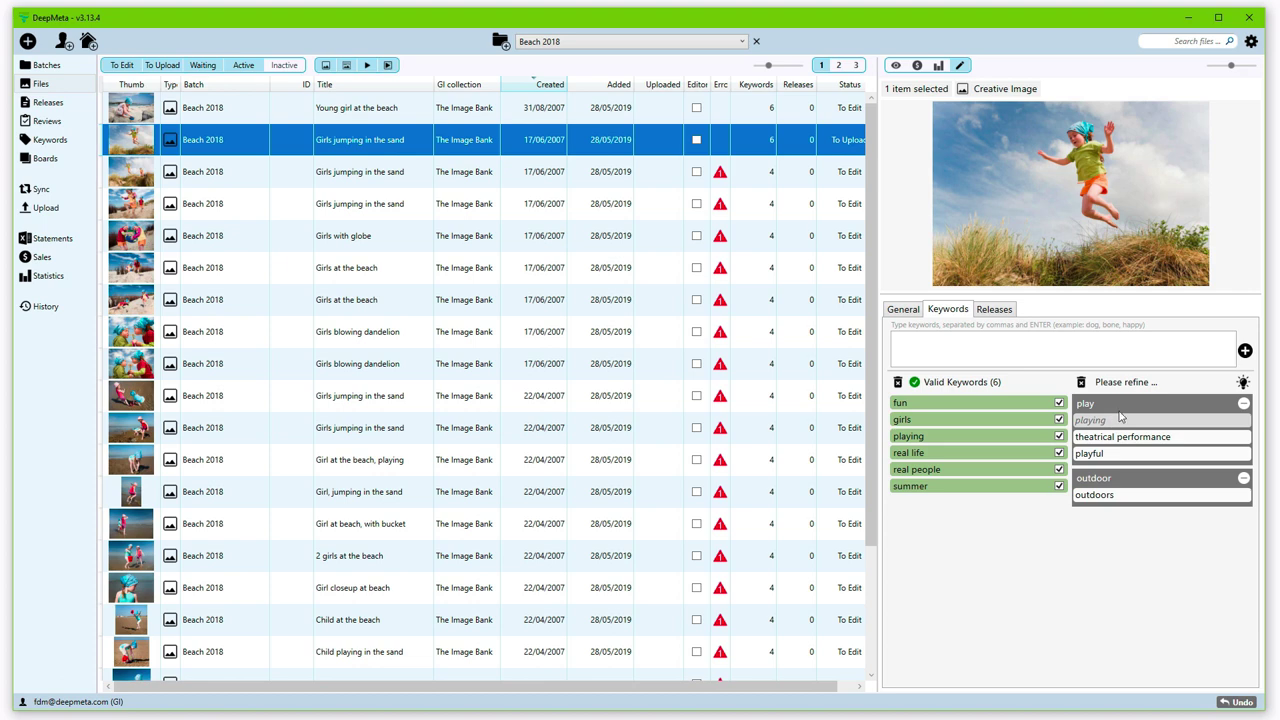
left_click(1245, 405)
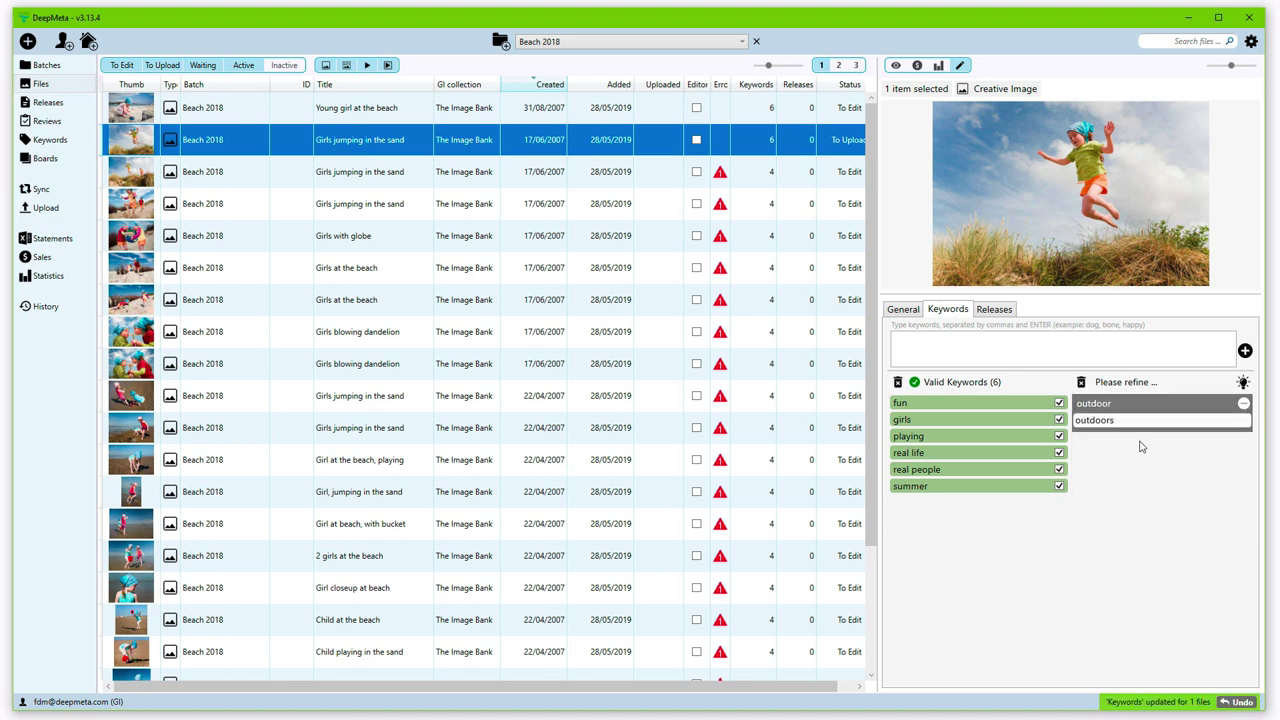
left_click(1100, 420)
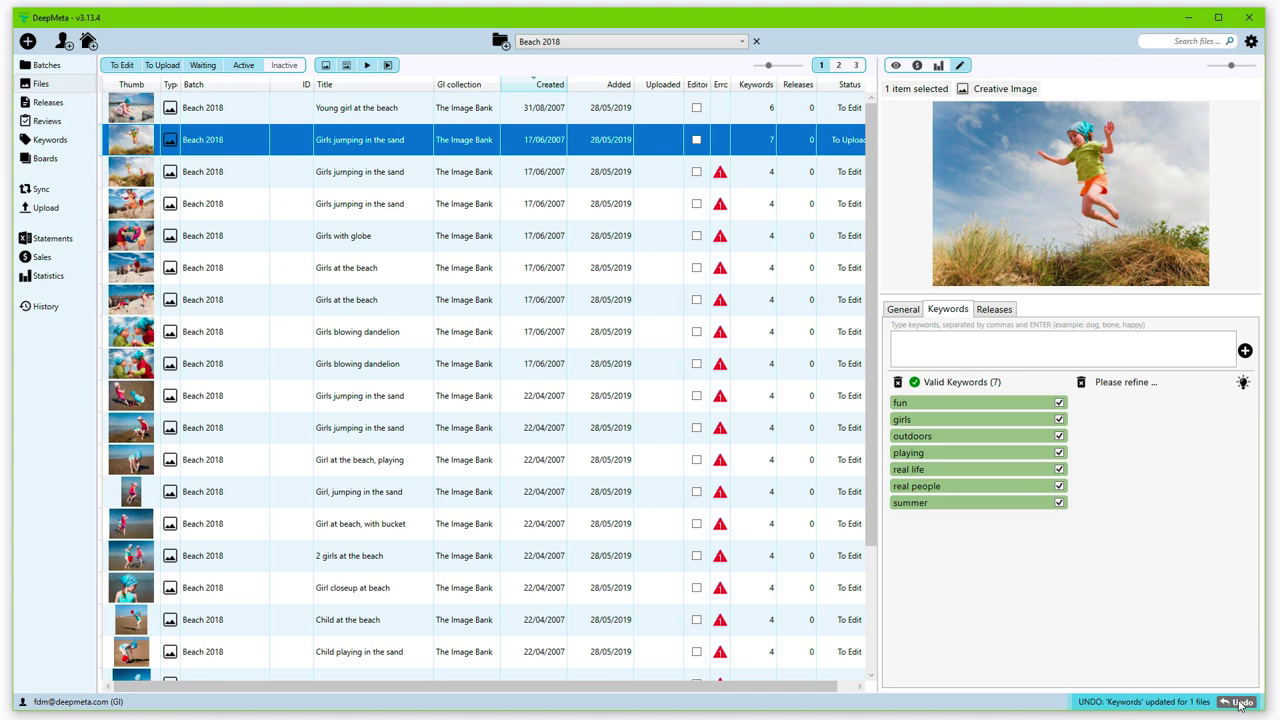
left_click(1240, 702)
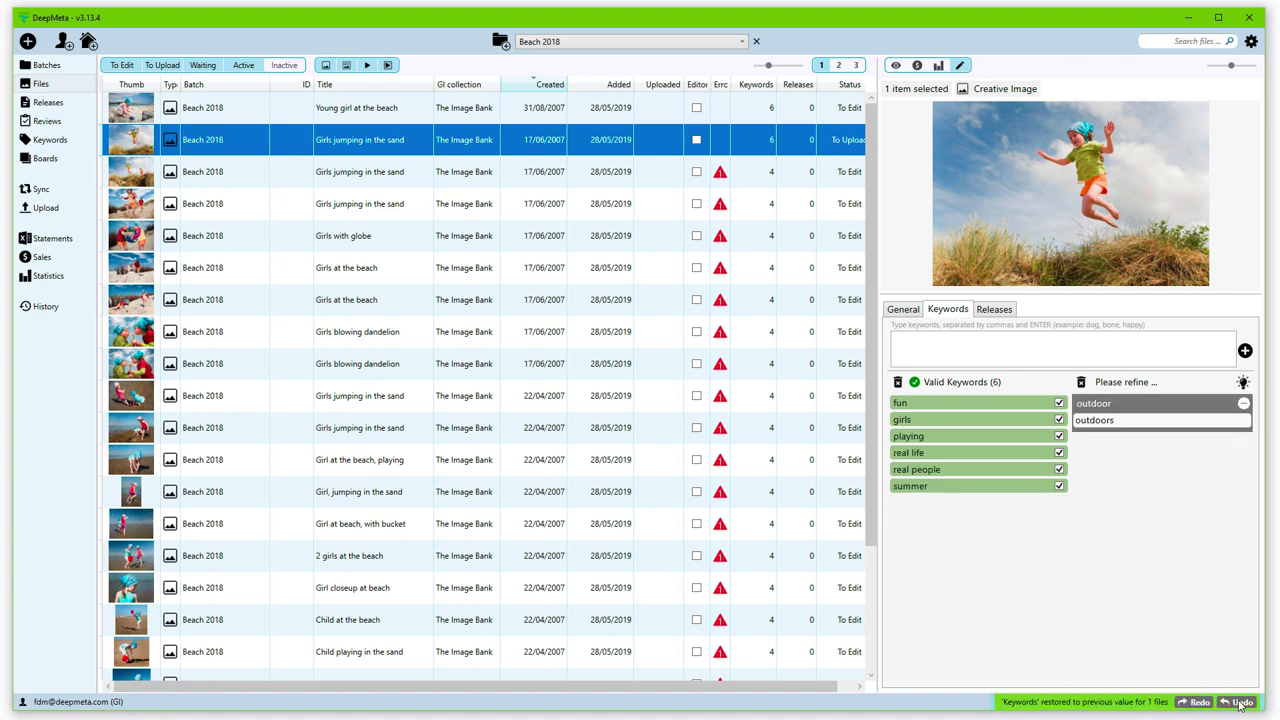
left_click(1240, 702)
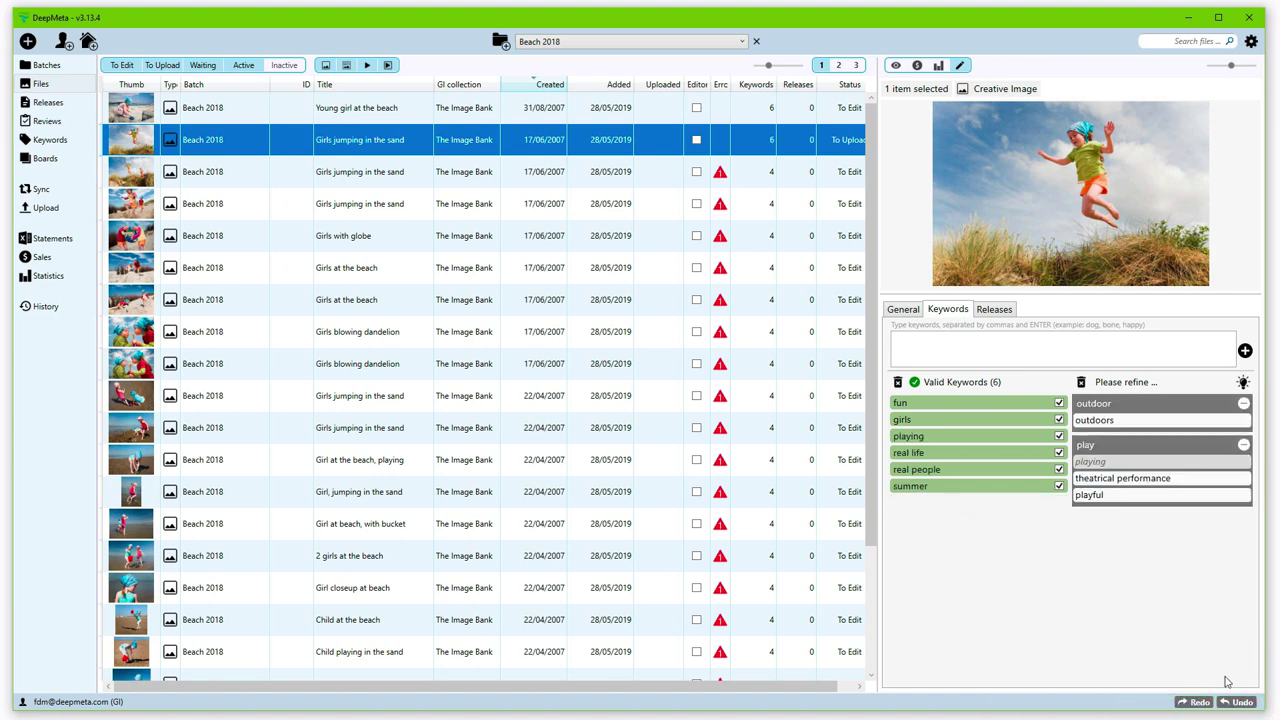
left_click(1240, 702)
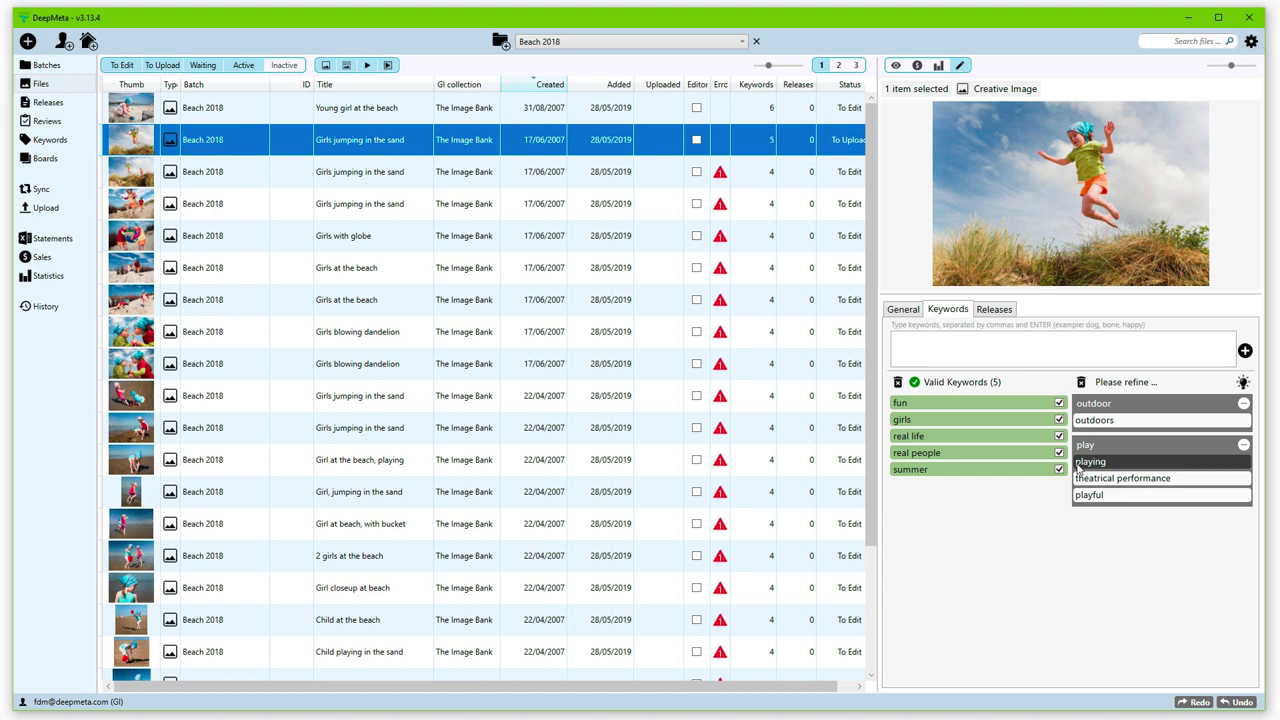
left_click(1080, 461)
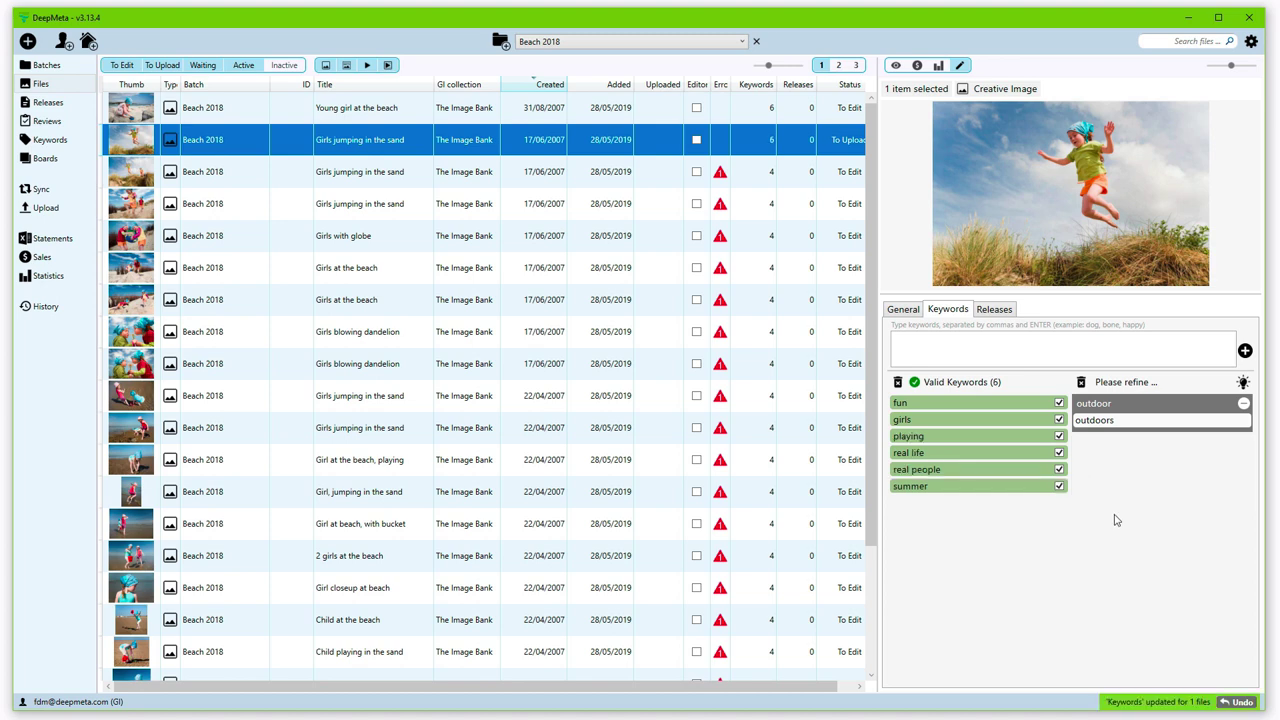
left_click(1090, 421)
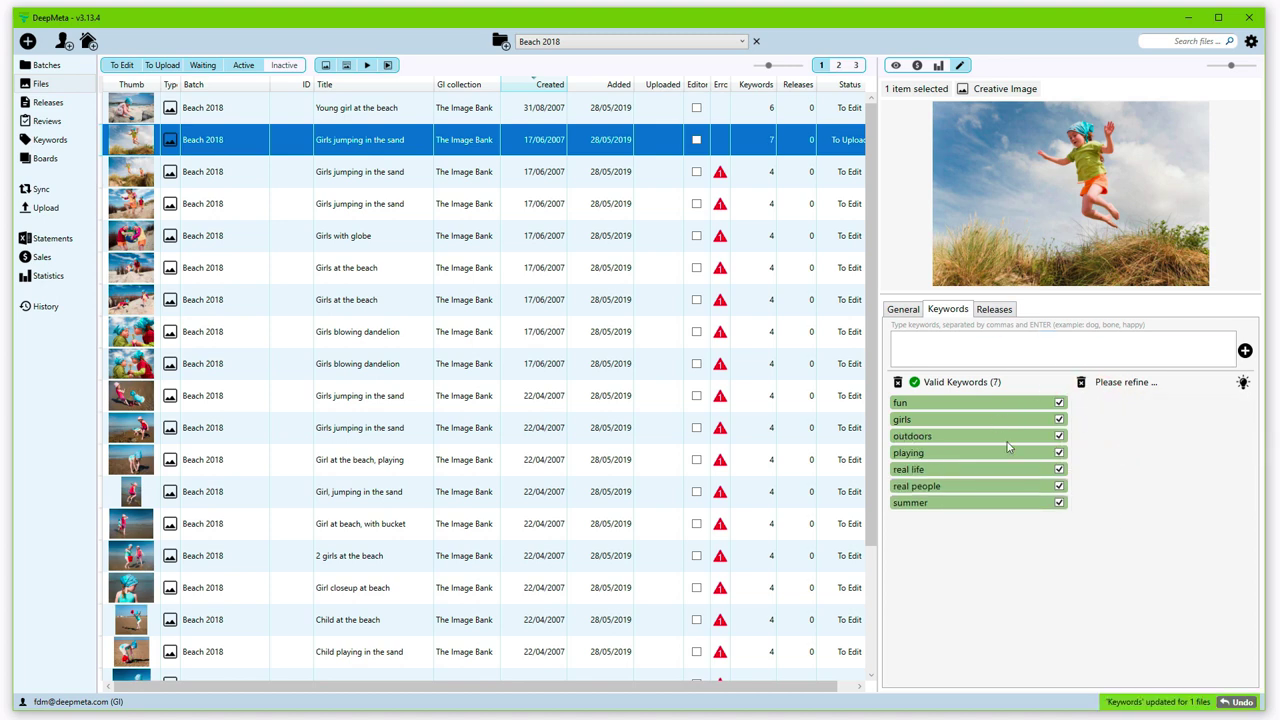
Step: Show the Releases tab with Show All unchecked, revealing no attached releases
left_click(993, 310)
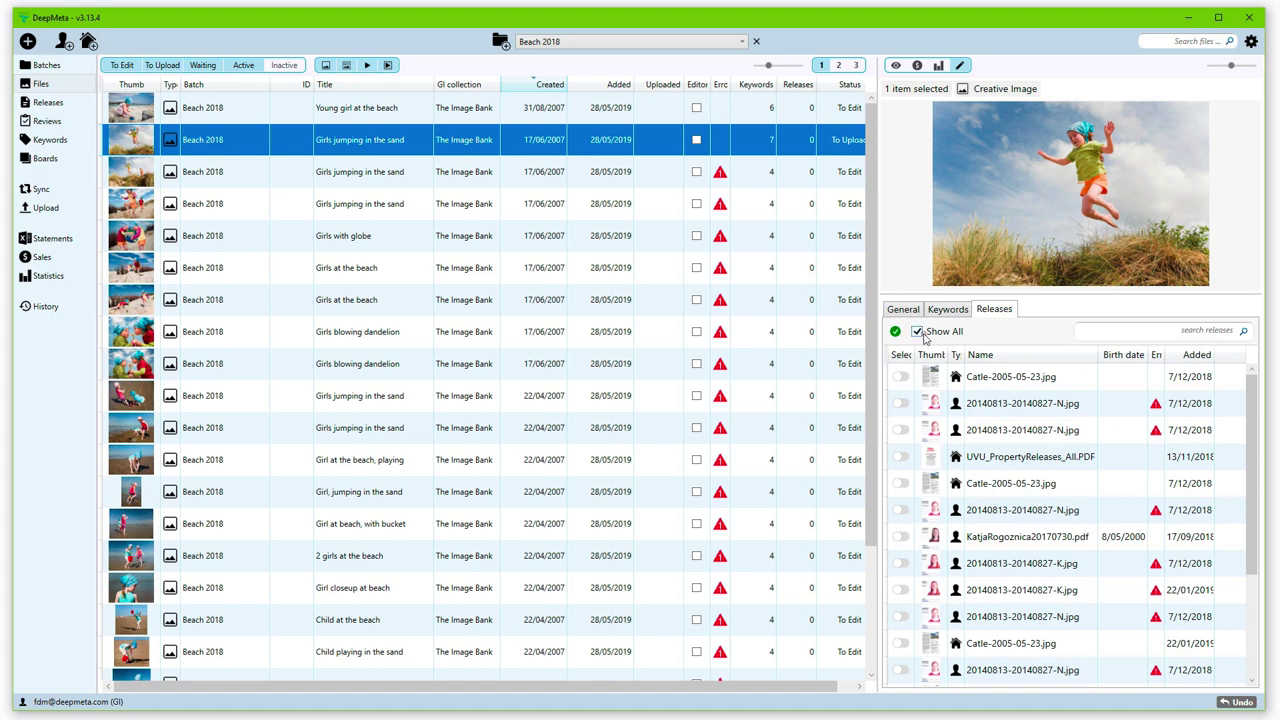
left_click(918, 331)
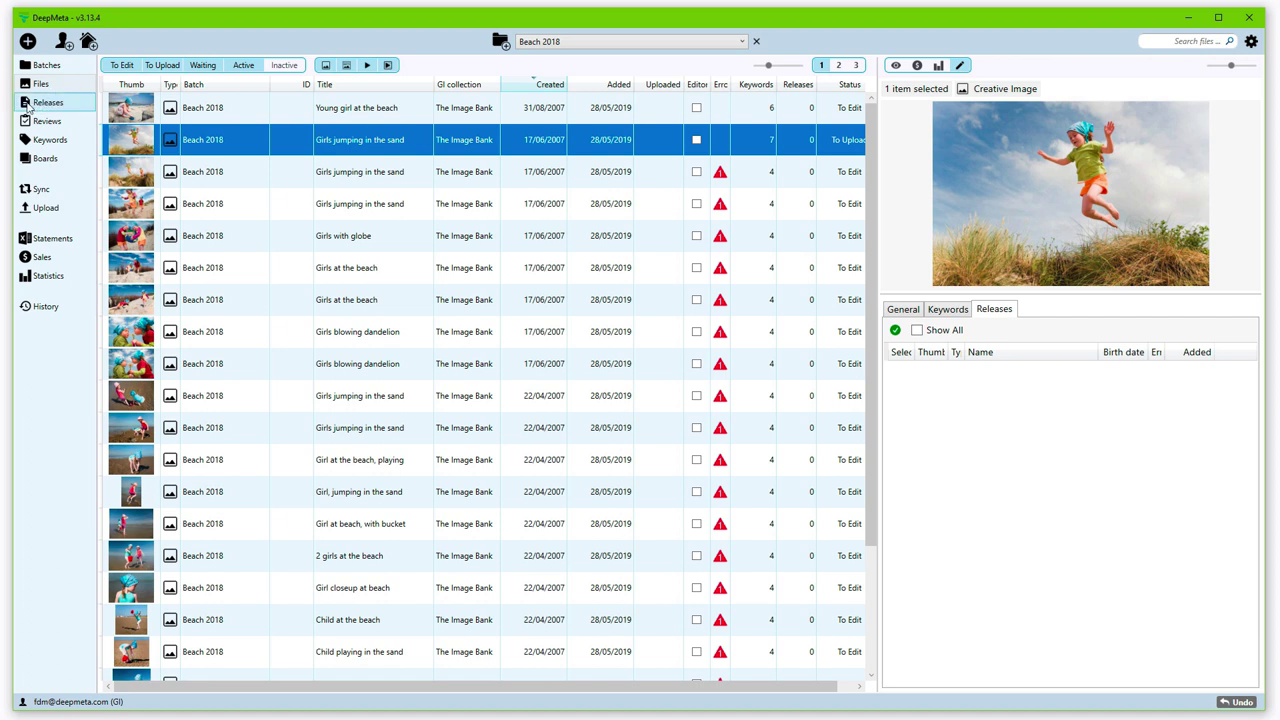
left_click(26, 106)
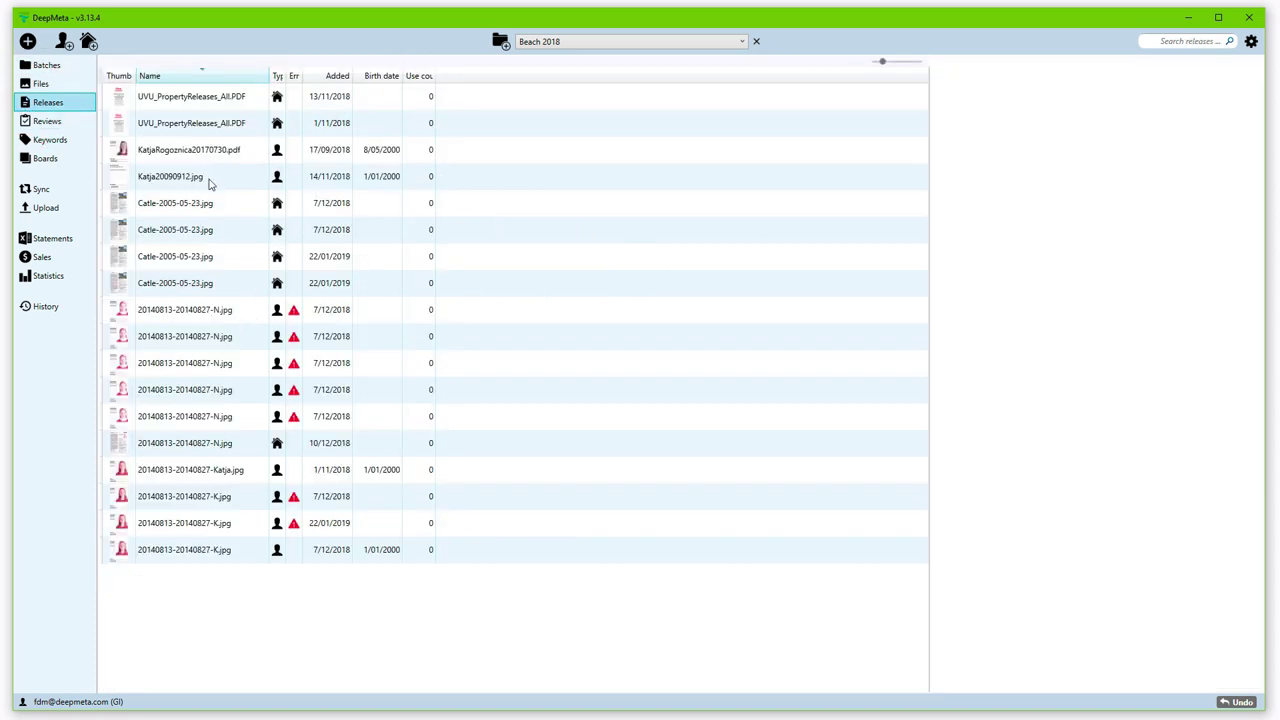
left_click(222, 233)
left_click(184, 320)
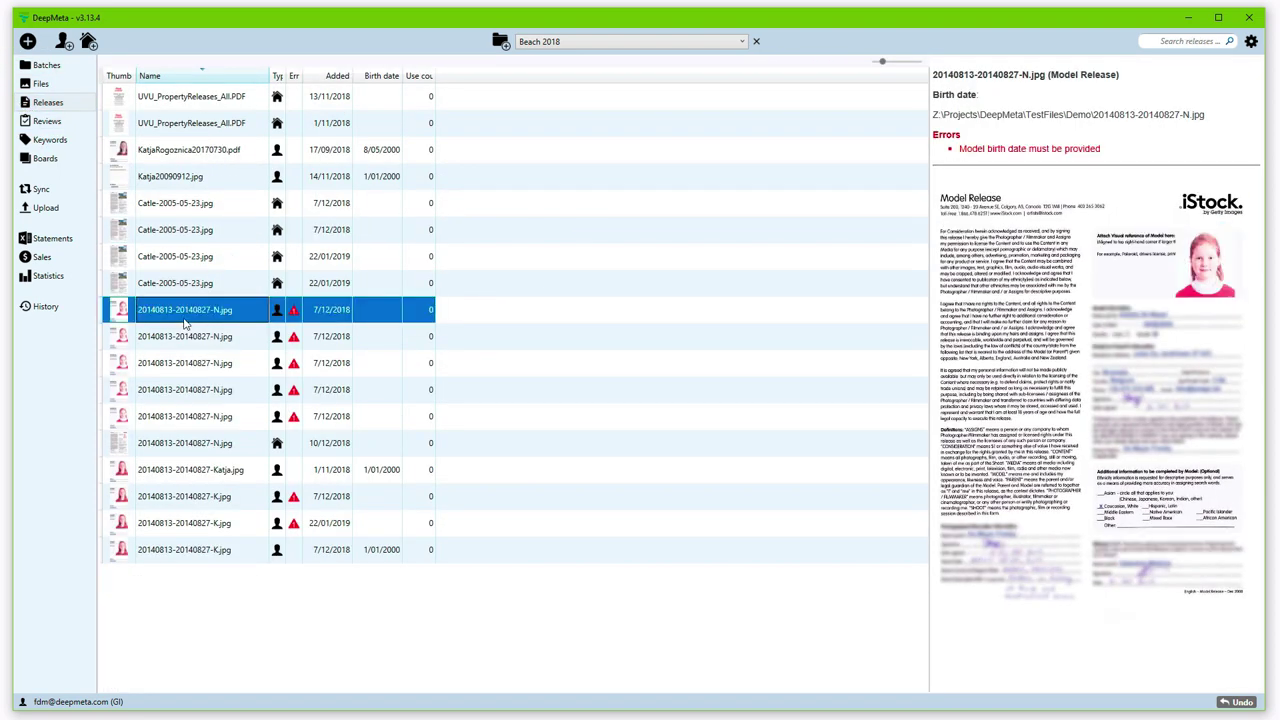
key("Down")
key("Down")
key("Up")
key("Up")
key("Up")
key("Up")
key("Up")
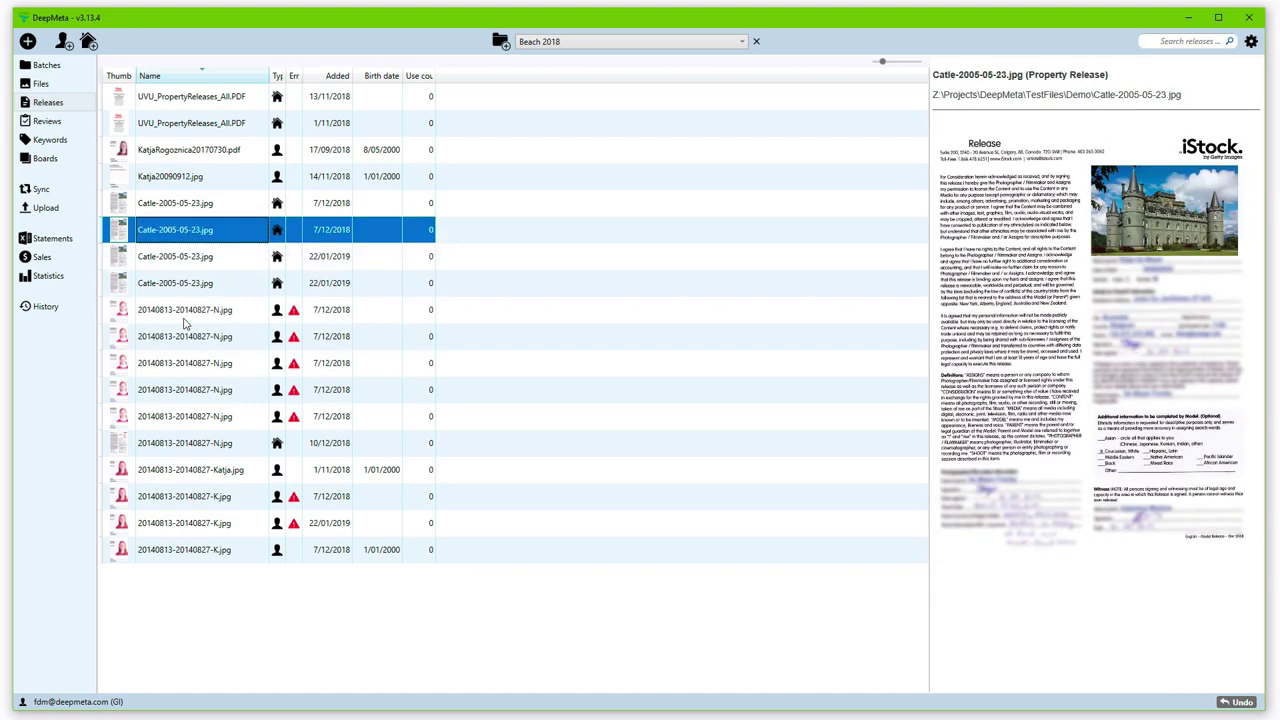
key("Up")
key("Up")
key("Up")
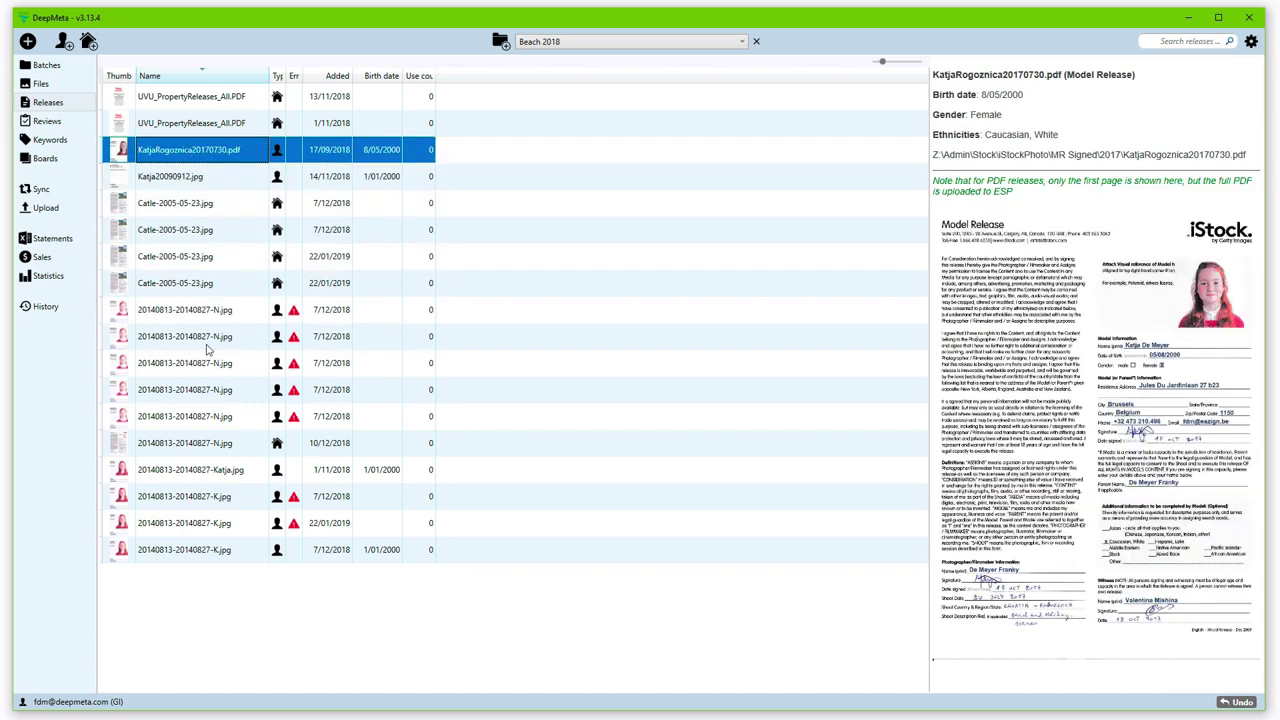
key("Down")
key("Down")
key("Down")
key("Down")
key("Down")
key("Down")
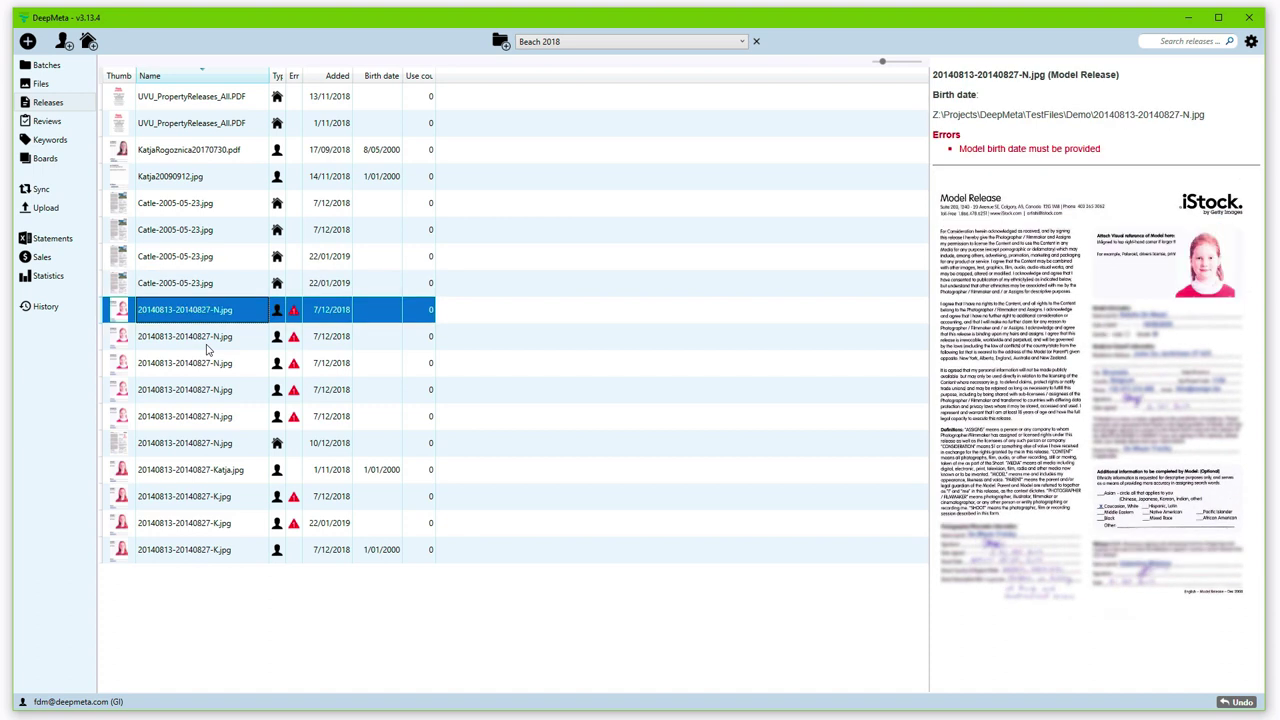
key("Down")
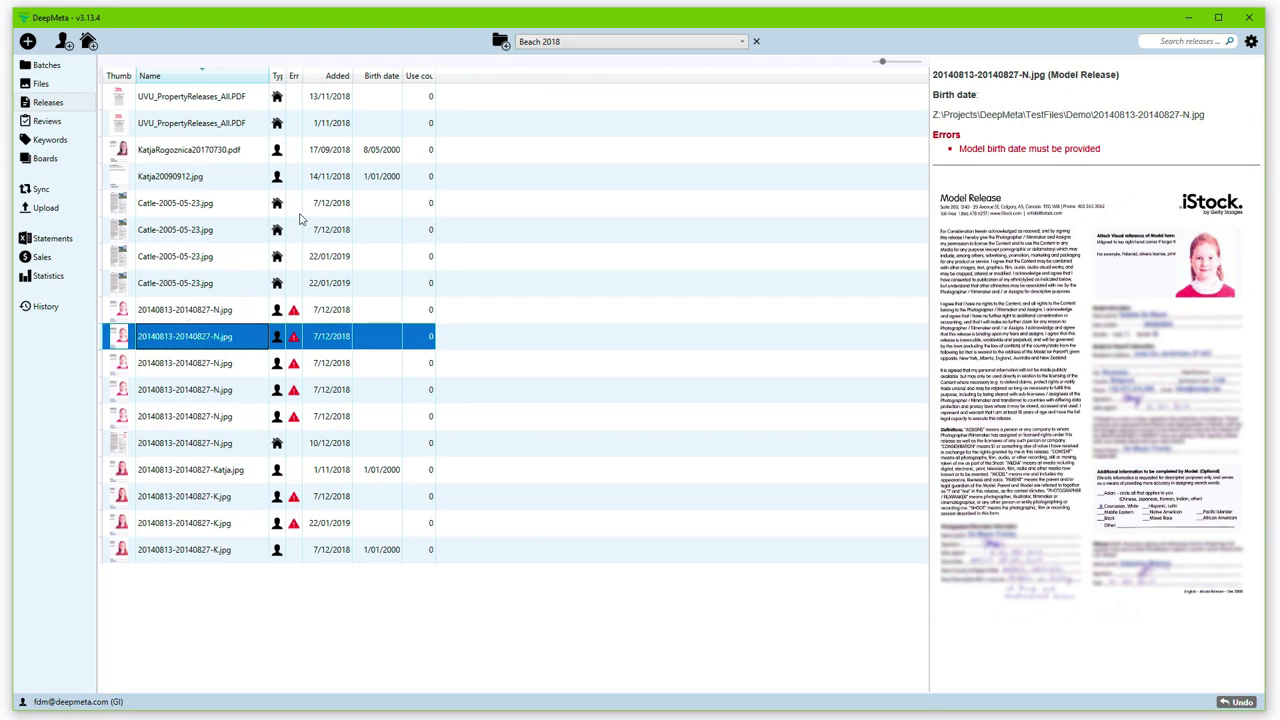
left_click(42, 84)
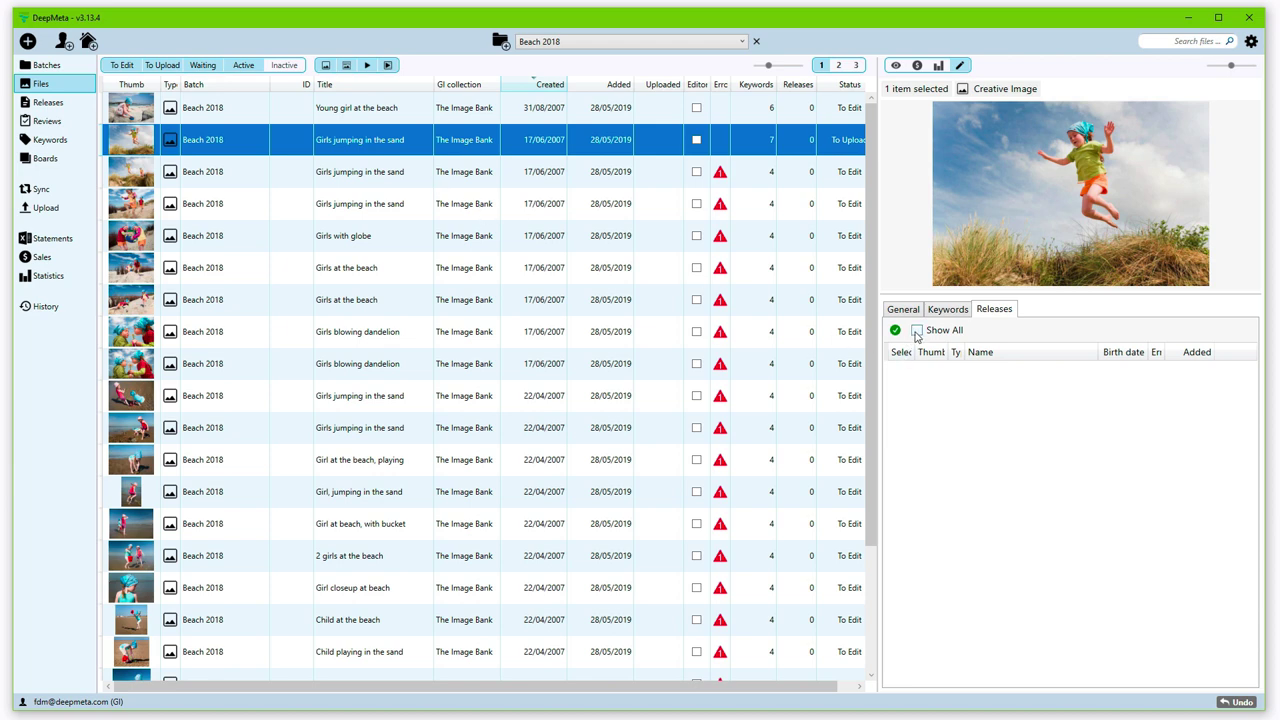
left_click(916, 331)
left_click(916, 331)
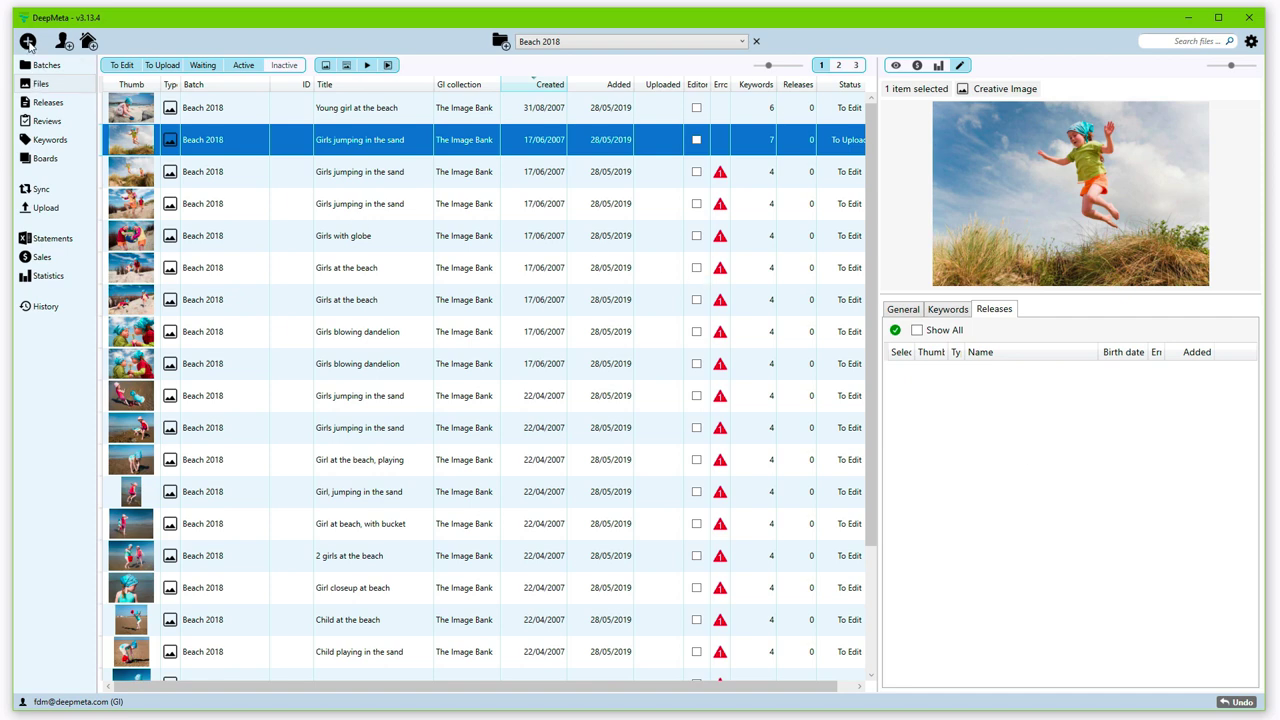
left_click(63, 42)
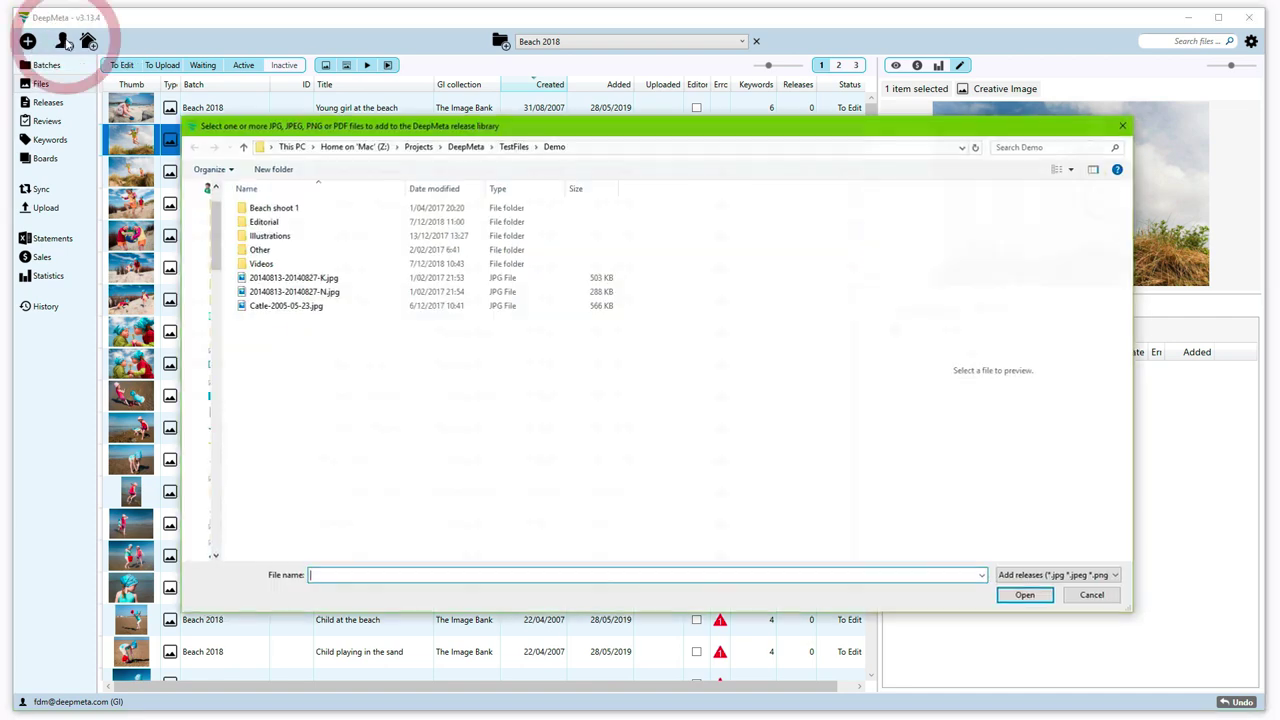
double_click(253, 280)
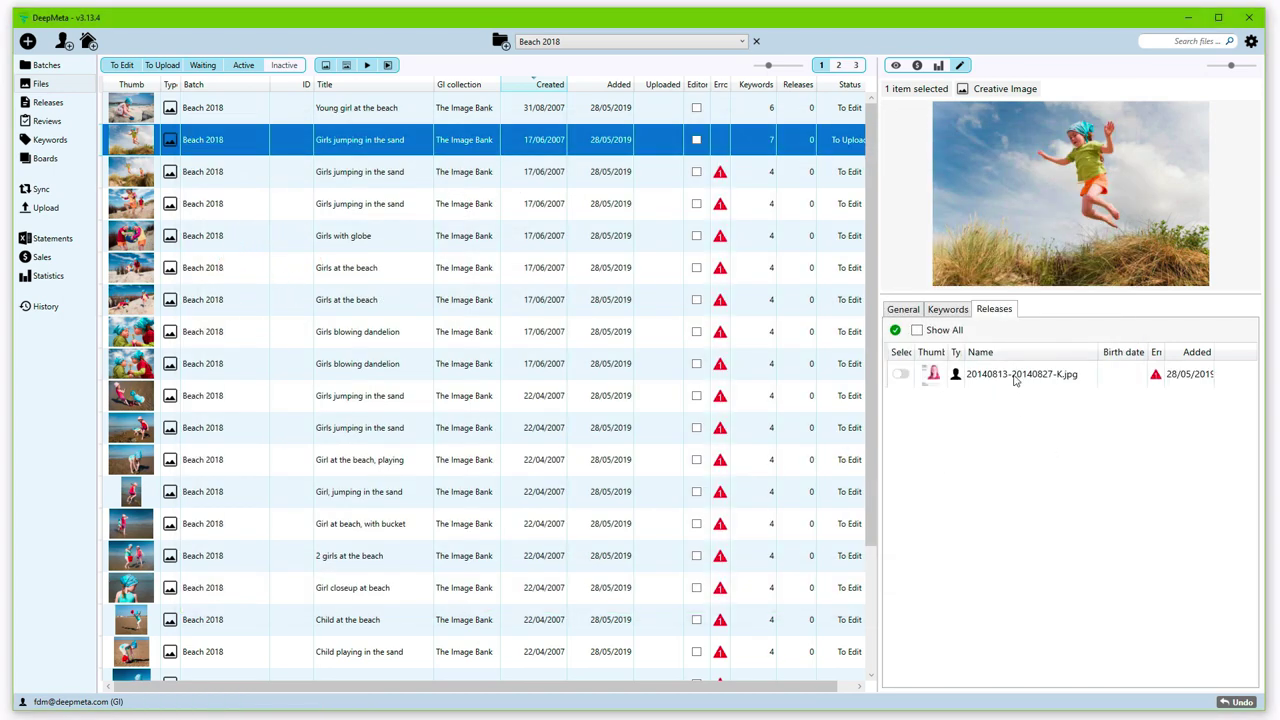
left_click(1018, 377)
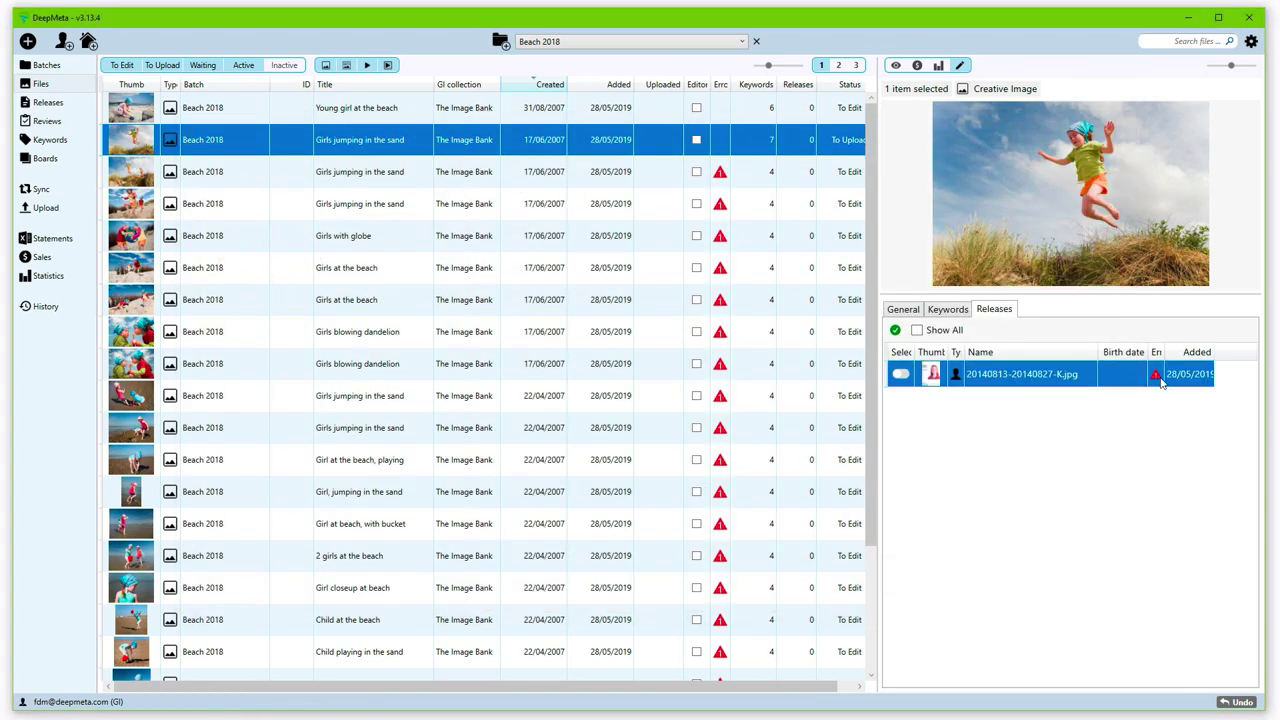
mouse_move(1155, 378)
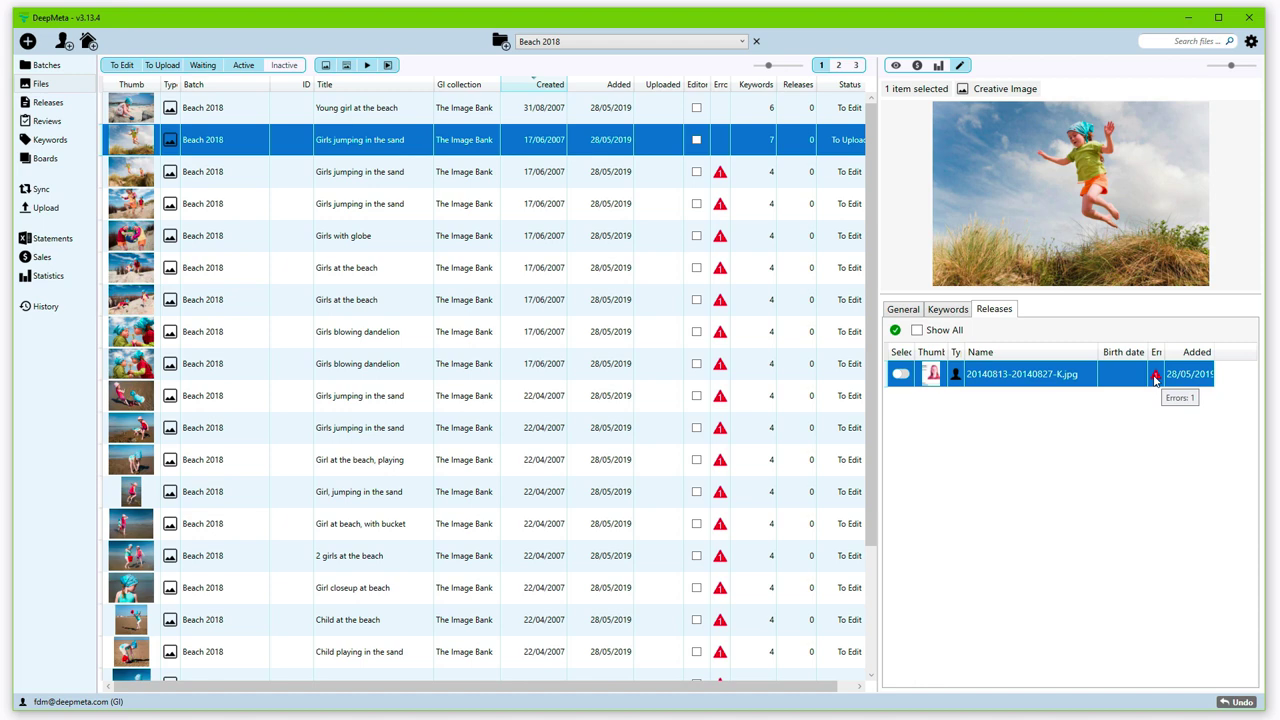
double_click(1060, 377)
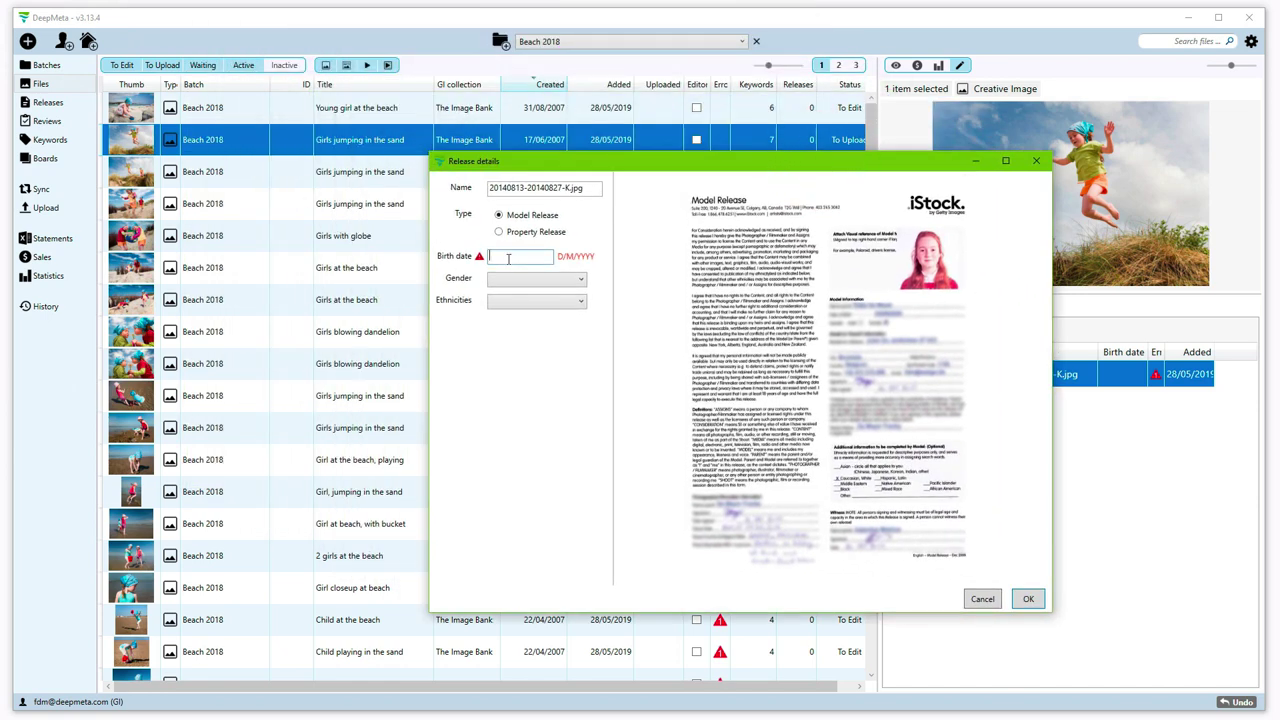
type("11/2000")
left_click(1022, 598)
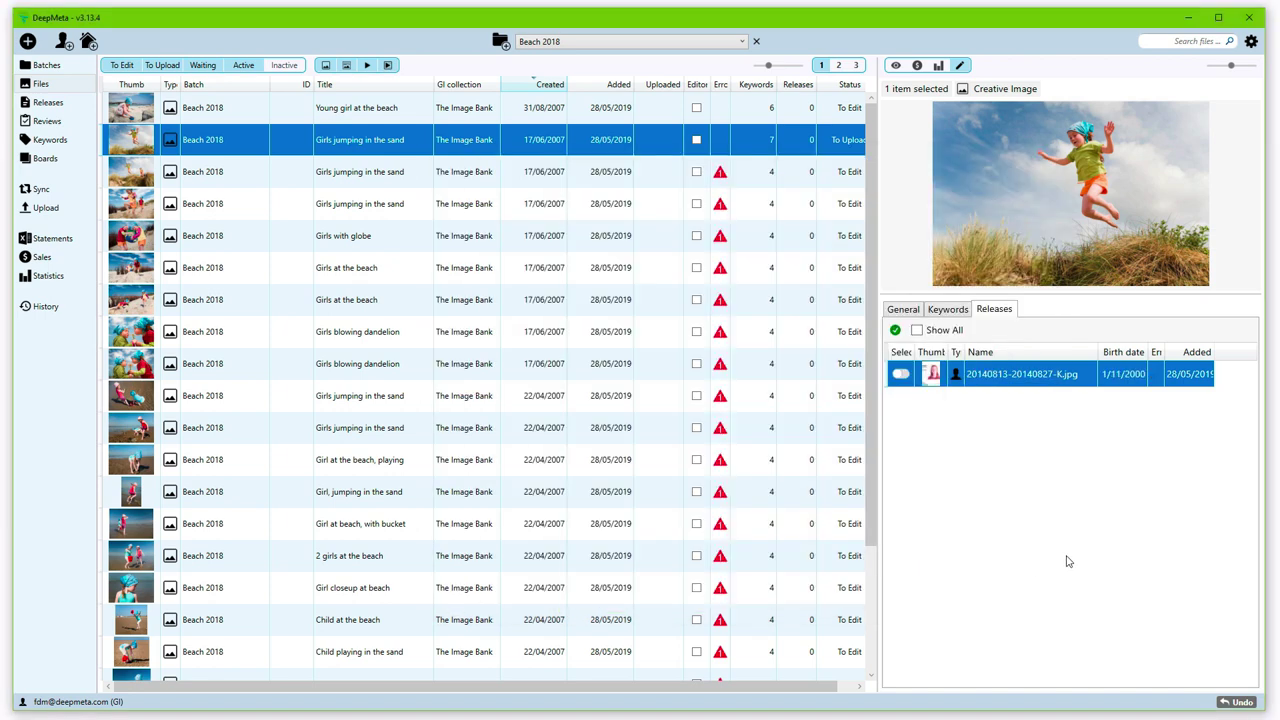
Step: Attach the dated K.jpg release, then with Show All on attach the 22/01/2019 K.jpg release too
left_click(902, 375)
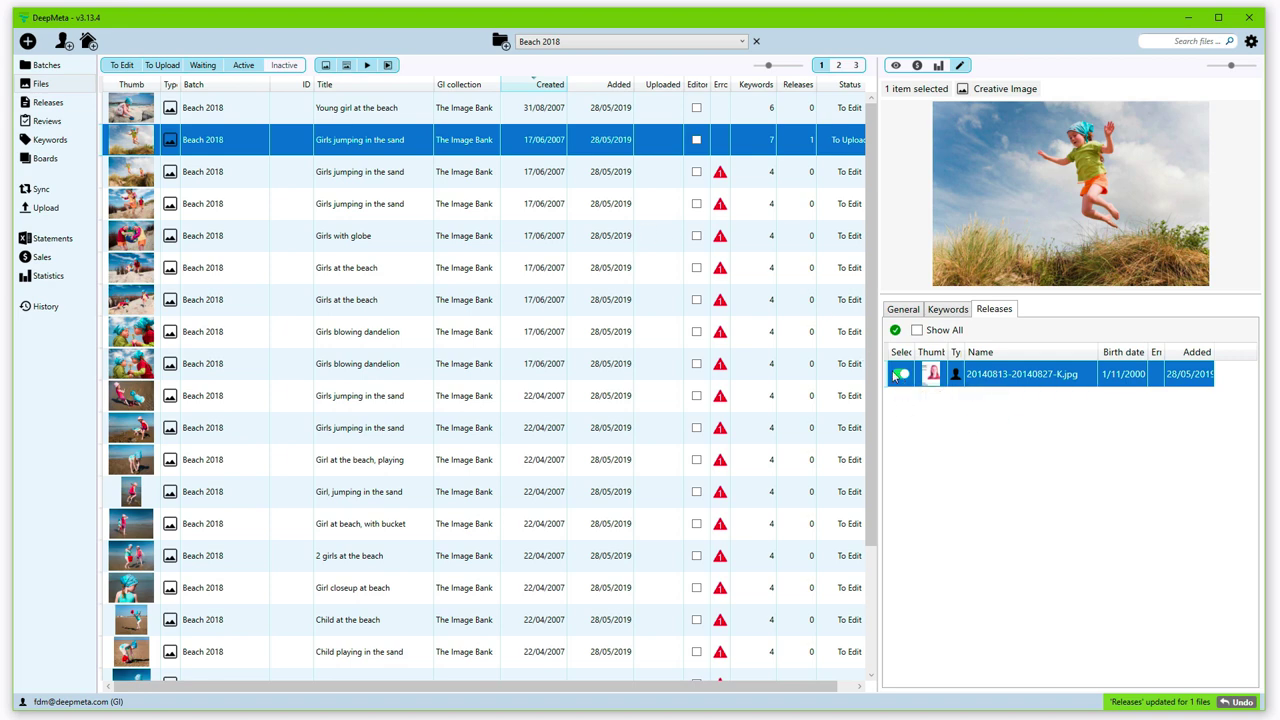
left_click(916, 331)
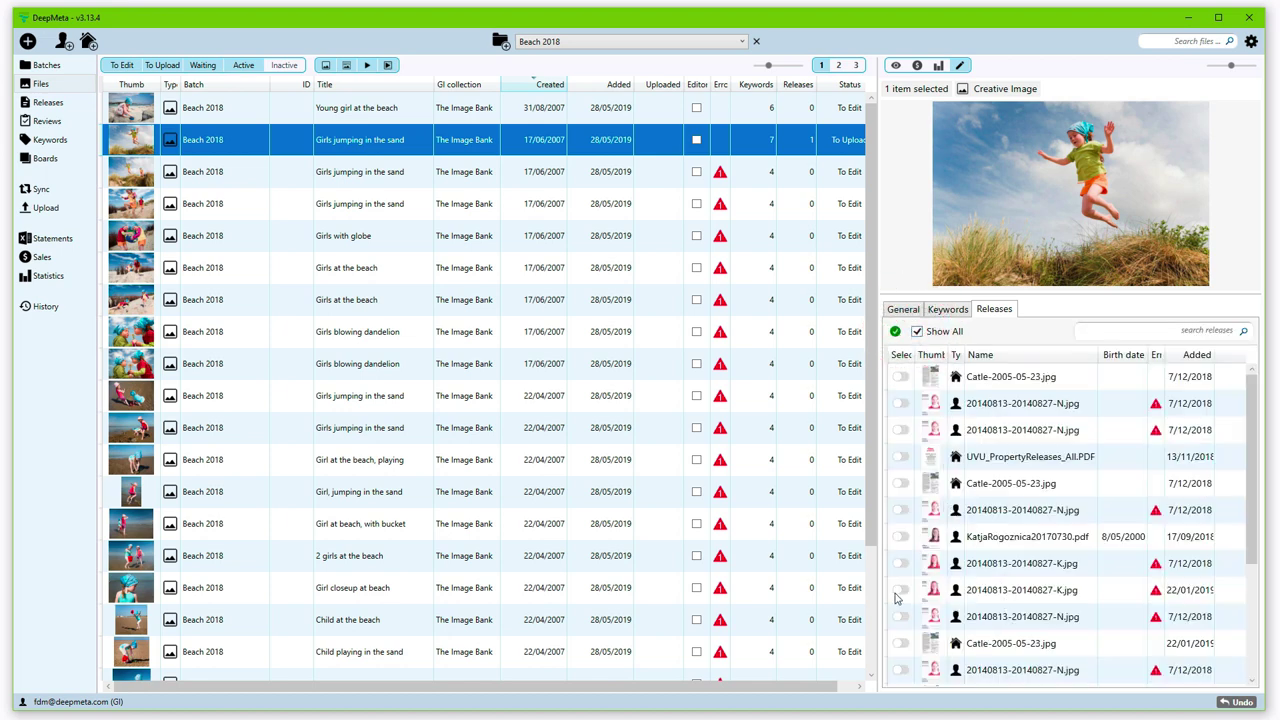
left_click(900, 591)
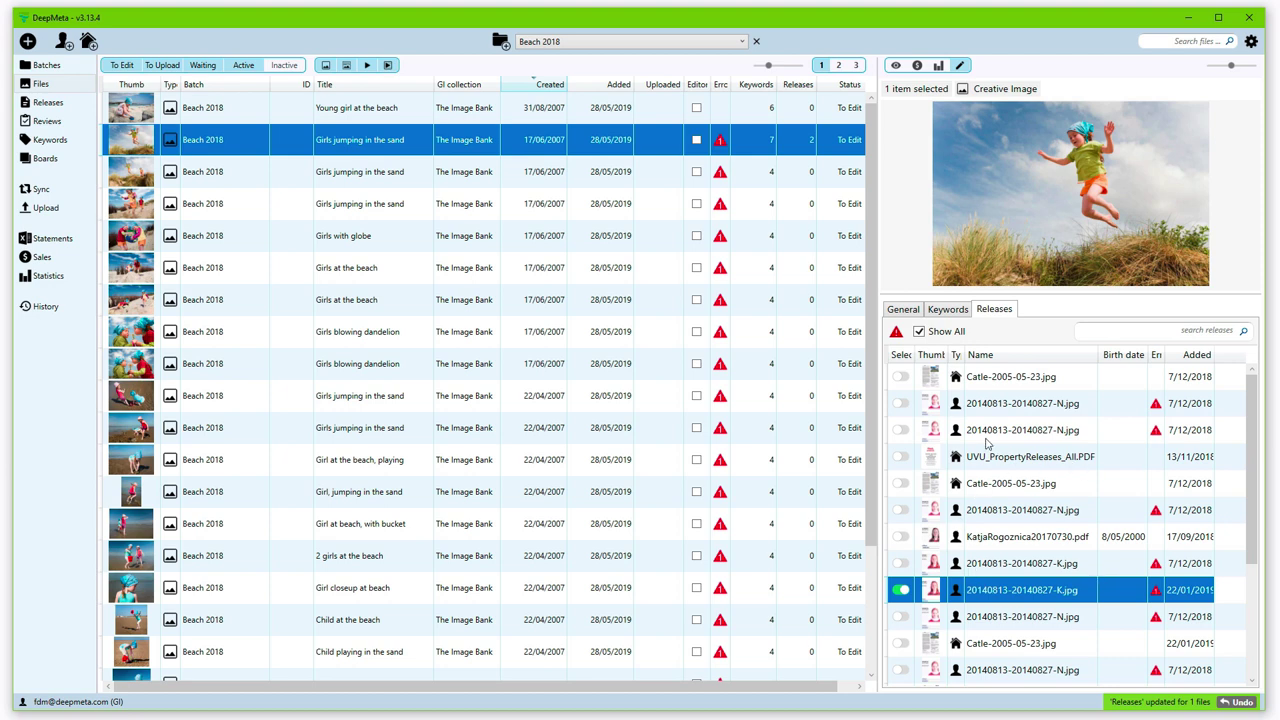
Step: Test a release search for 'rog', untick Show All, and detach the erroneous duplicate release
left_click(1119, 333)
type("ro")
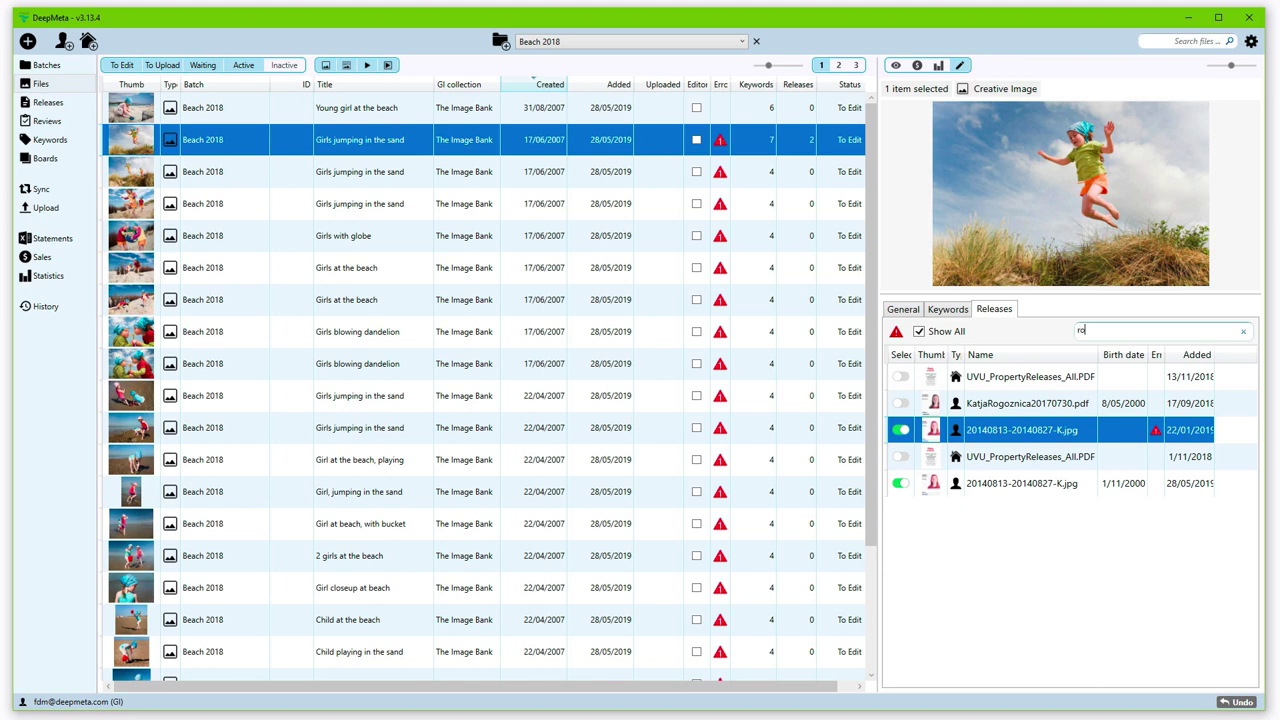
type("g")
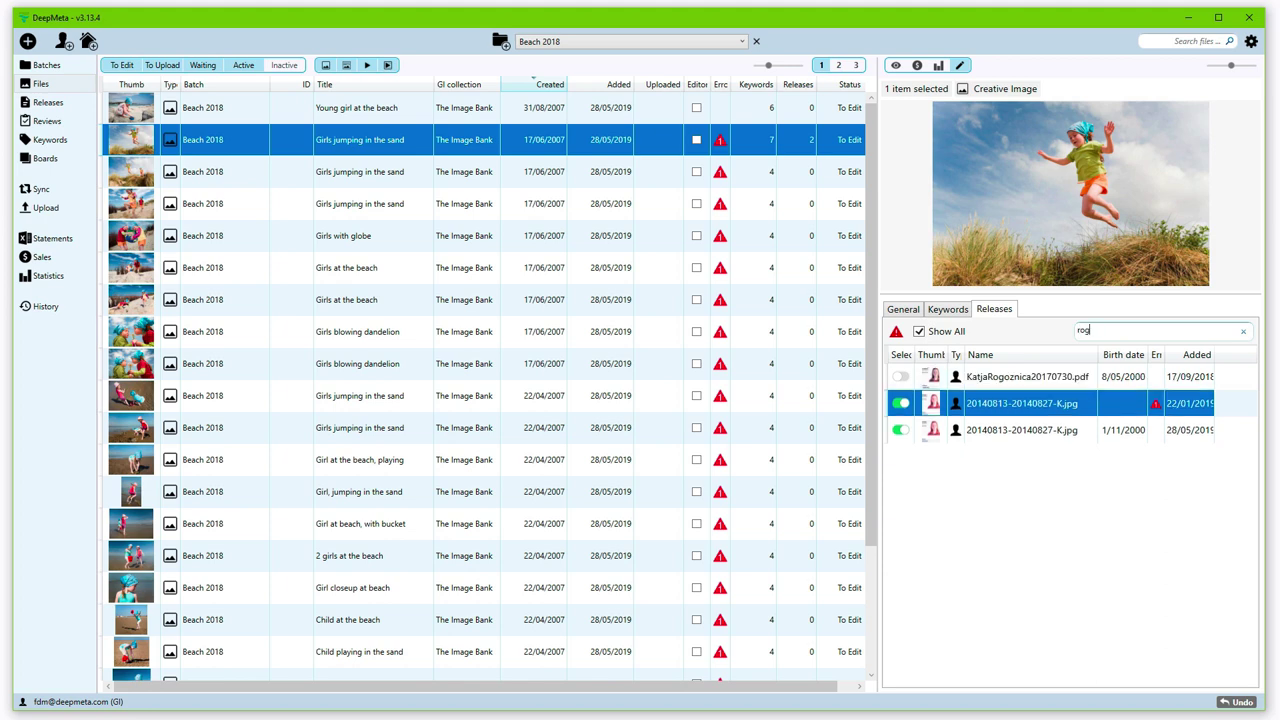
key("BackSpace")
key("BackSpace")
key("BackSpace")
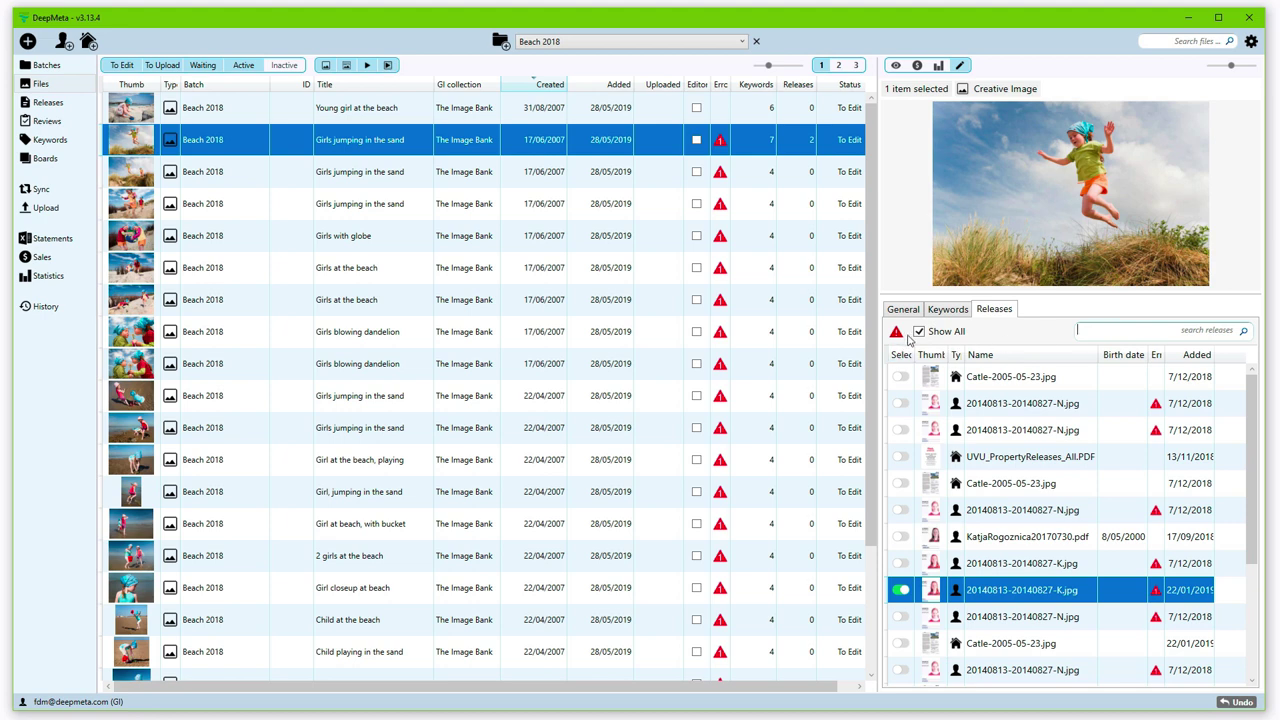
left_click(918, 332)
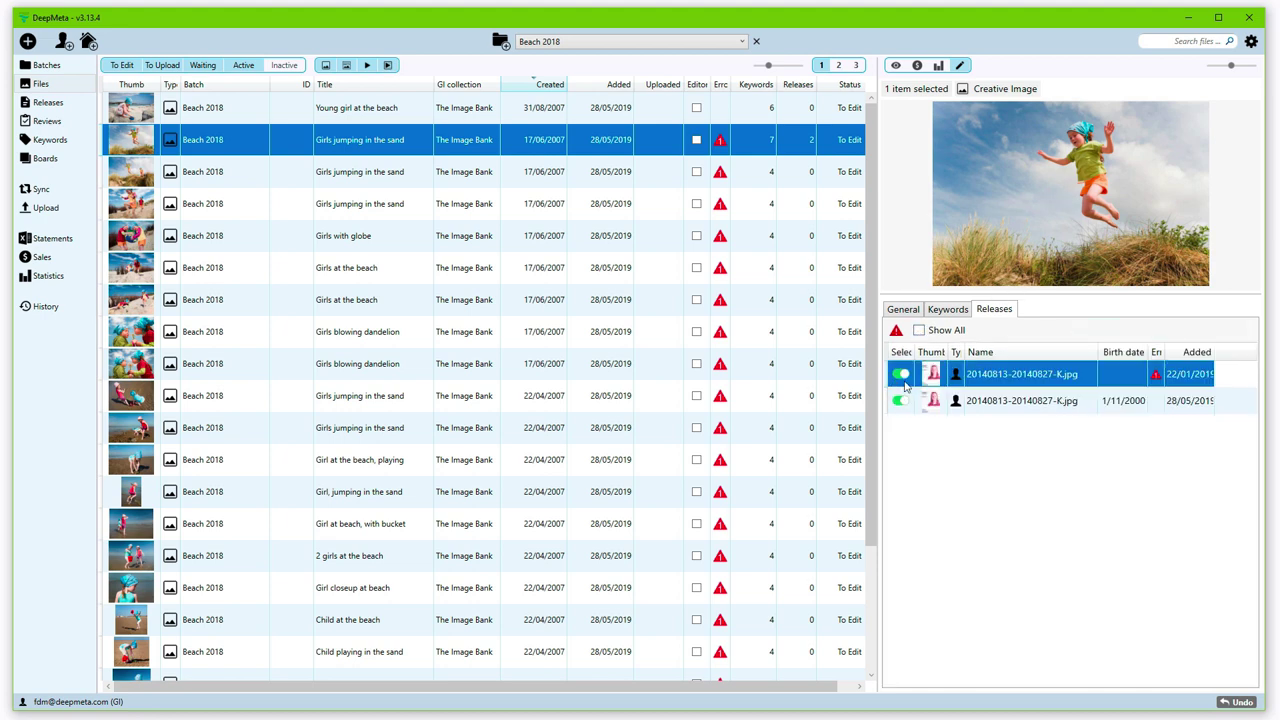
left_click(902, 377)
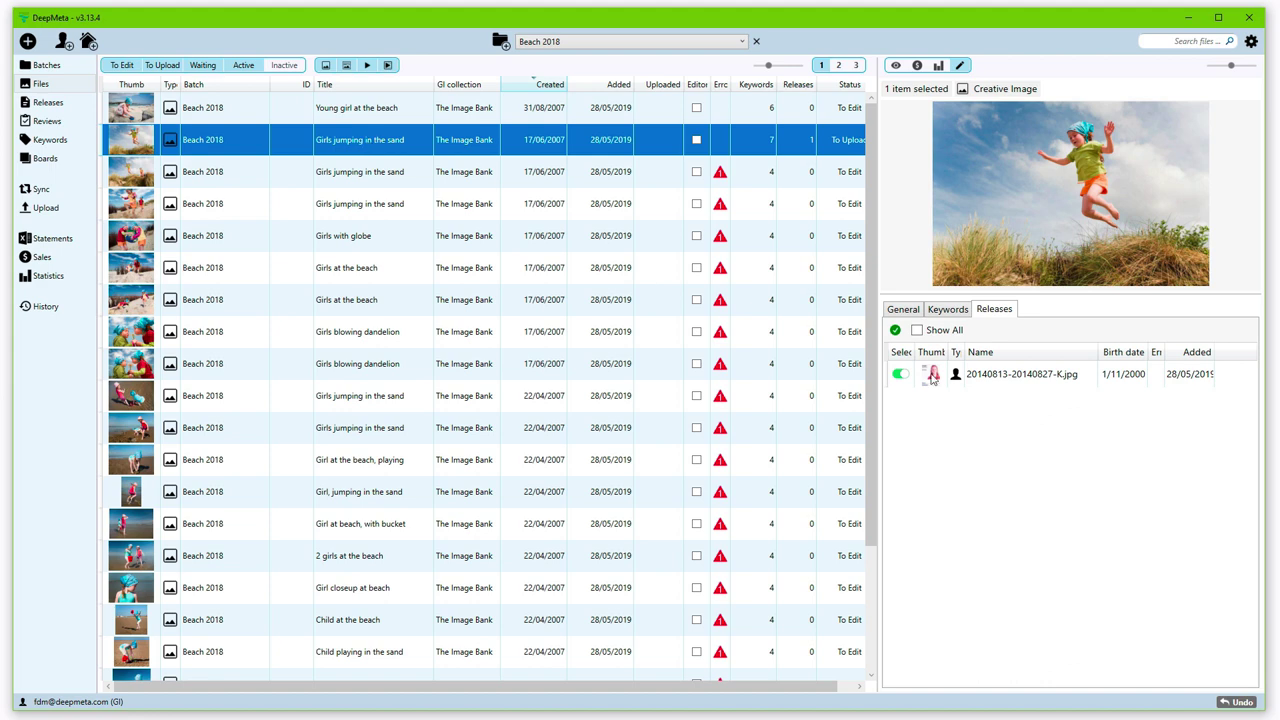
Step: Copy Girls jumping in the sand's metadata and paste it onto the next four files
left_click(897, 316)
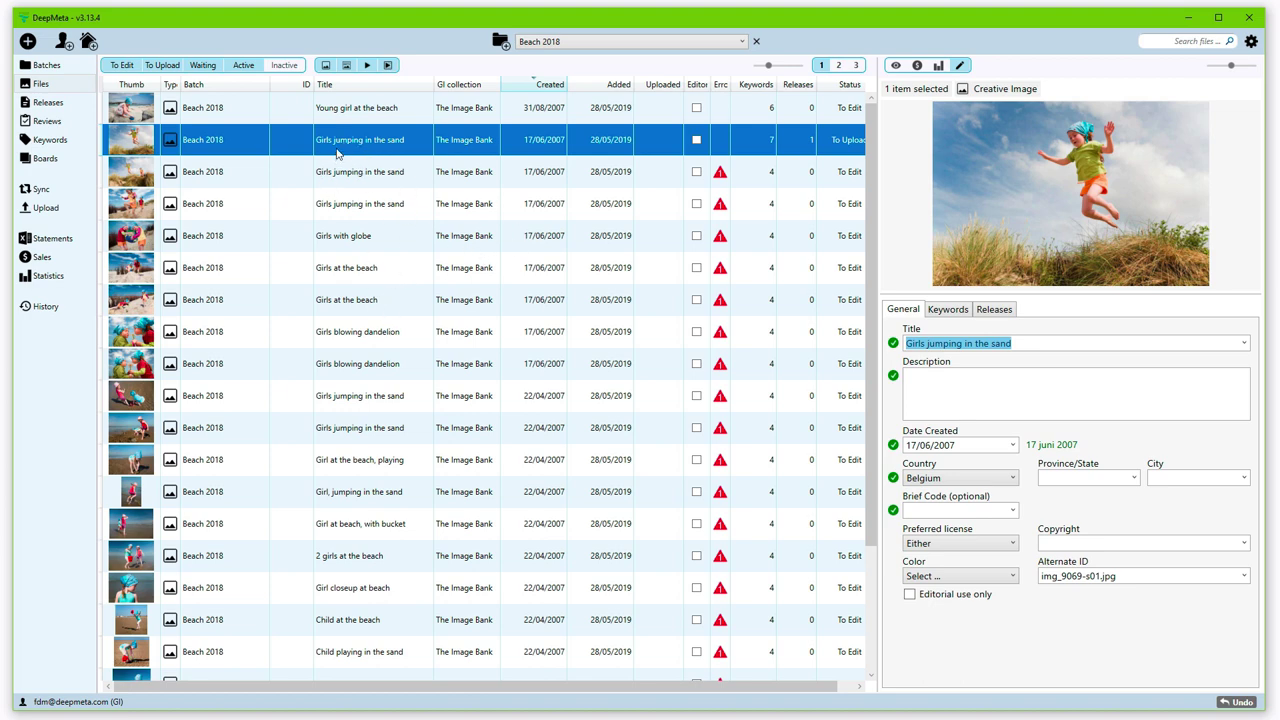
right_click(386, 142)
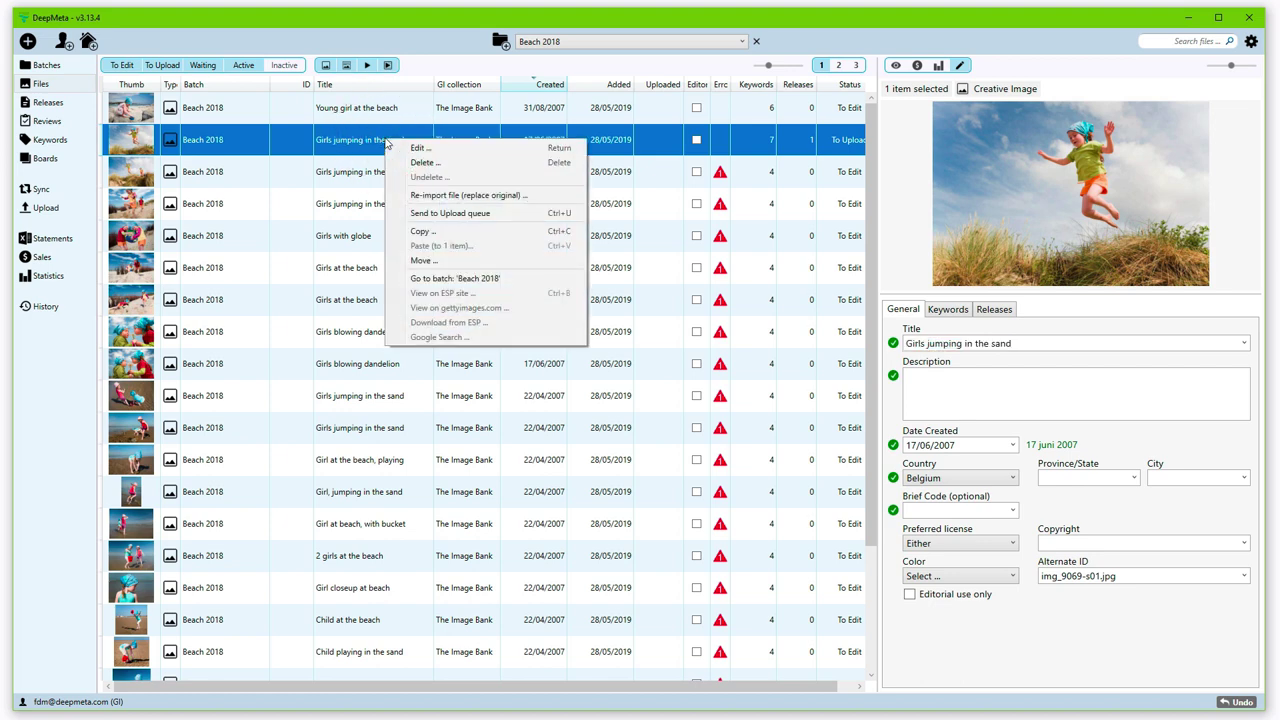
left_click(460, 235)
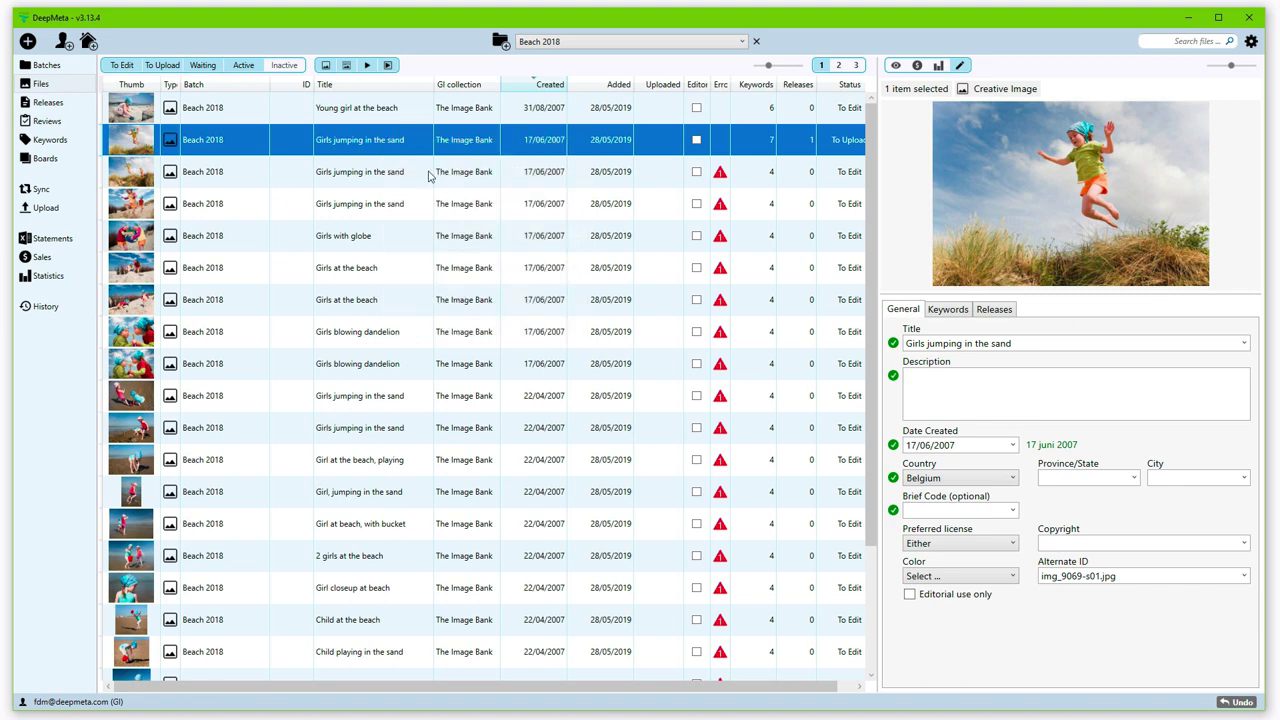
left_click(381, 173)
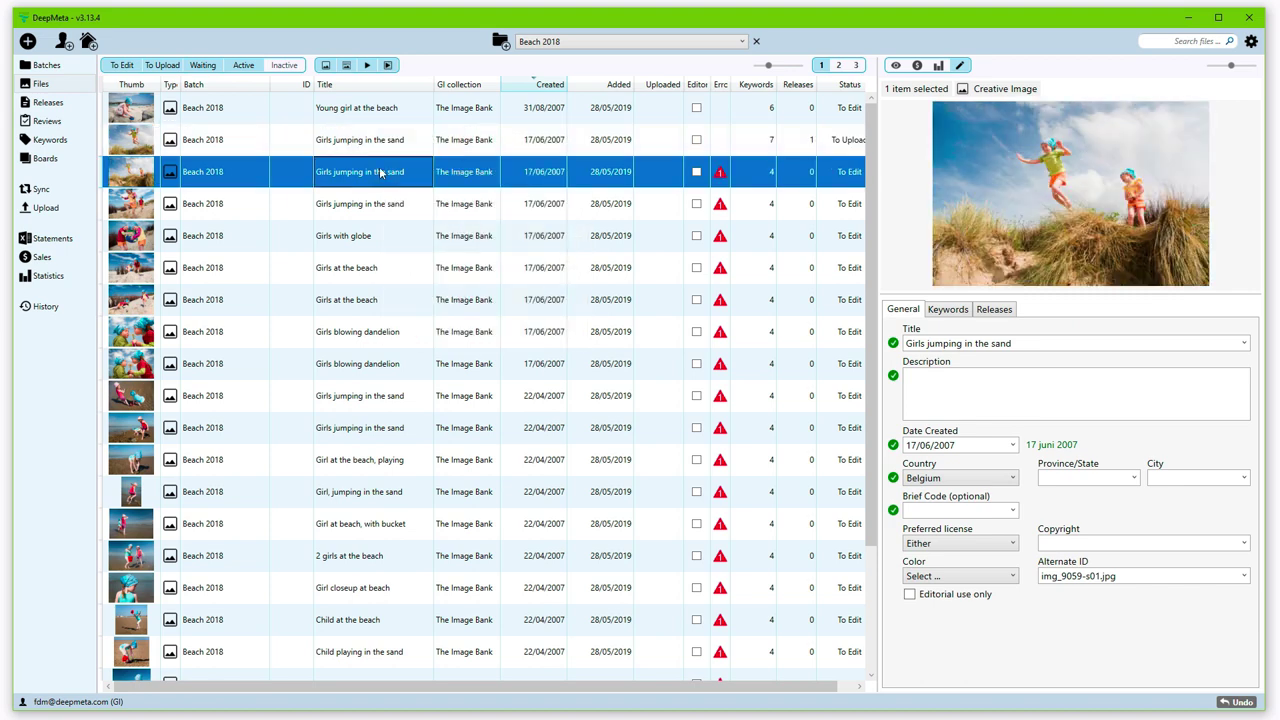
key("shift+Down")
key("shift+Down")
key("shift+Down")
right_click(381, 173)
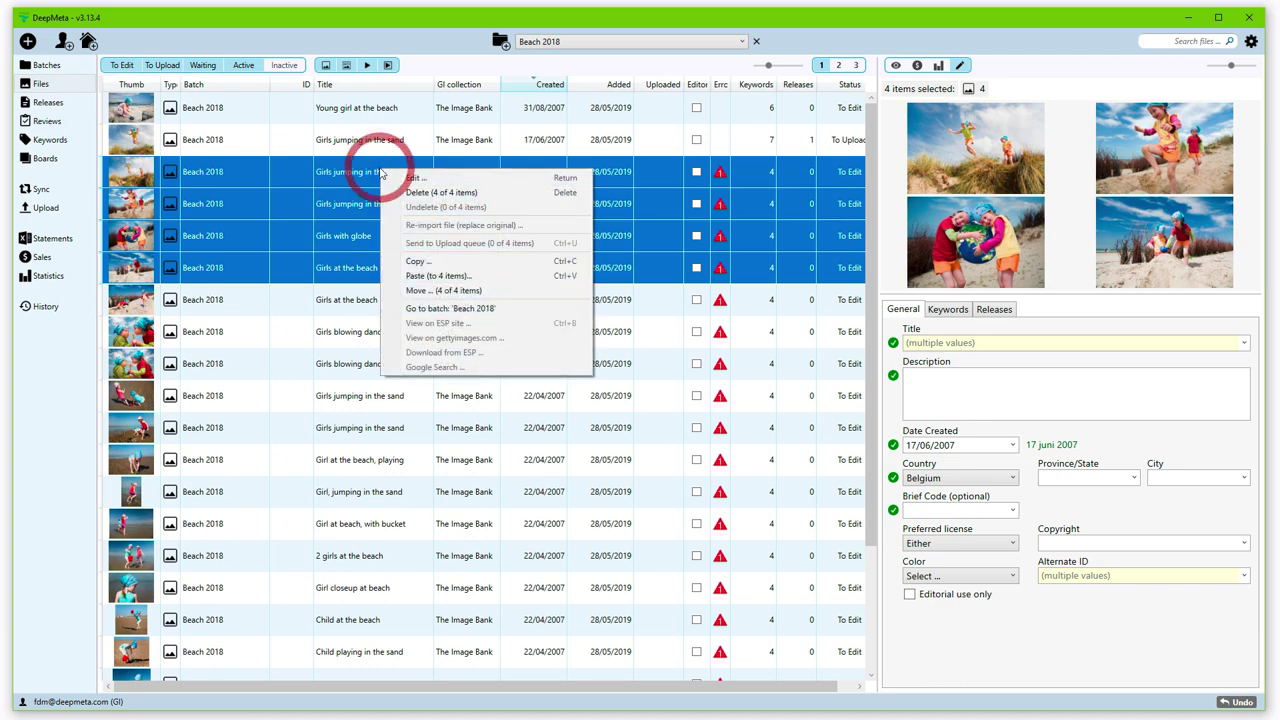
left_click(440, 276)
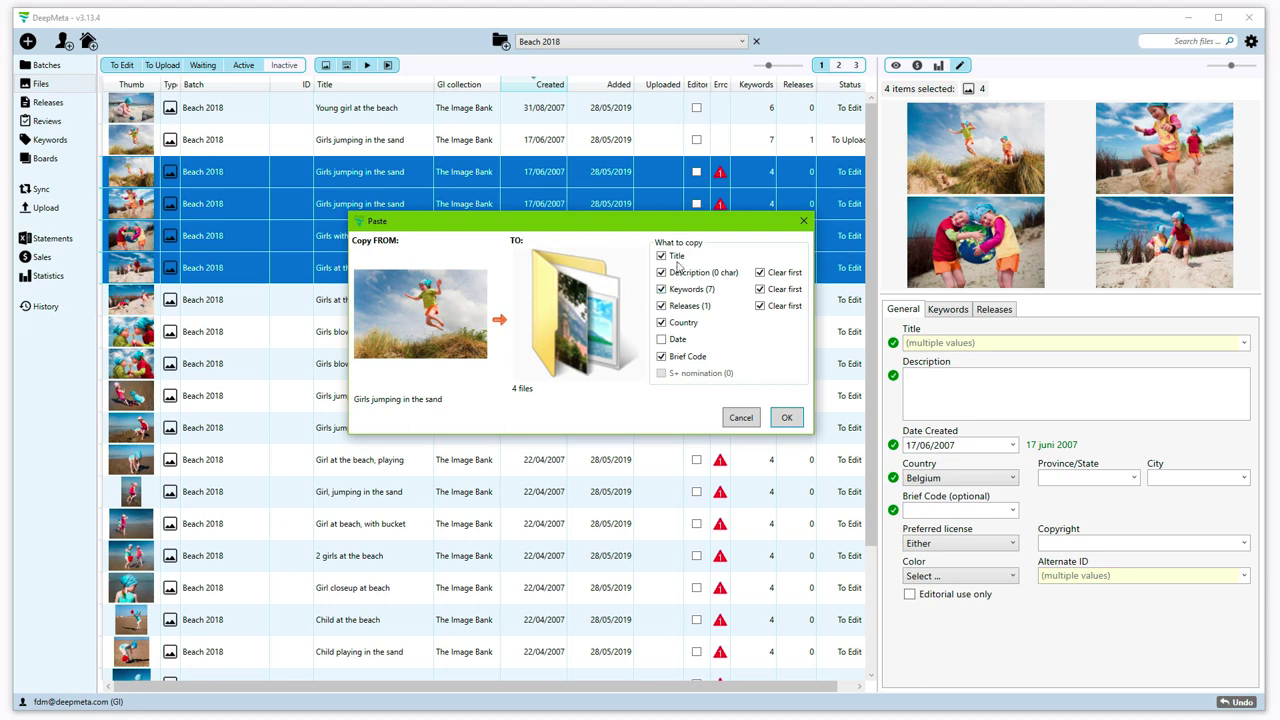
left_click(661, 356)
left_click(786, 417)
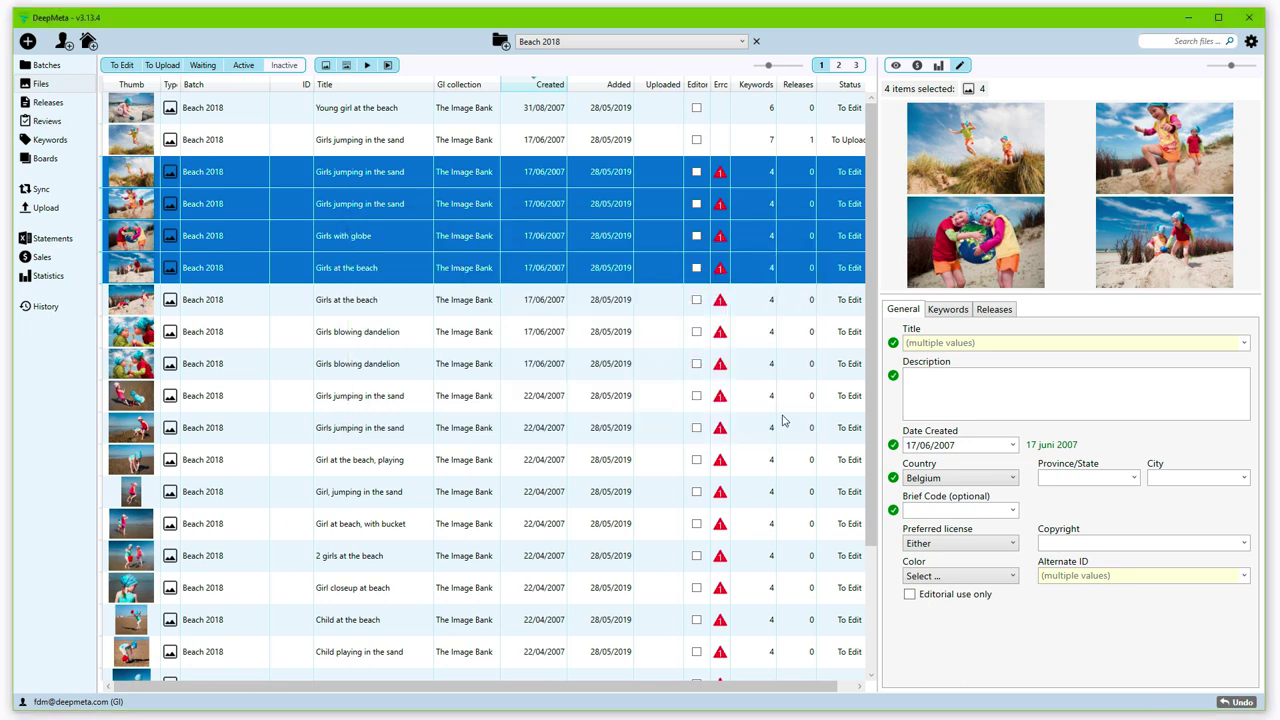
Step: Check the pasted metadata on several updated photos, then move up to Young girl at the beach
left_click(468, 198)
left_click(476, 236)
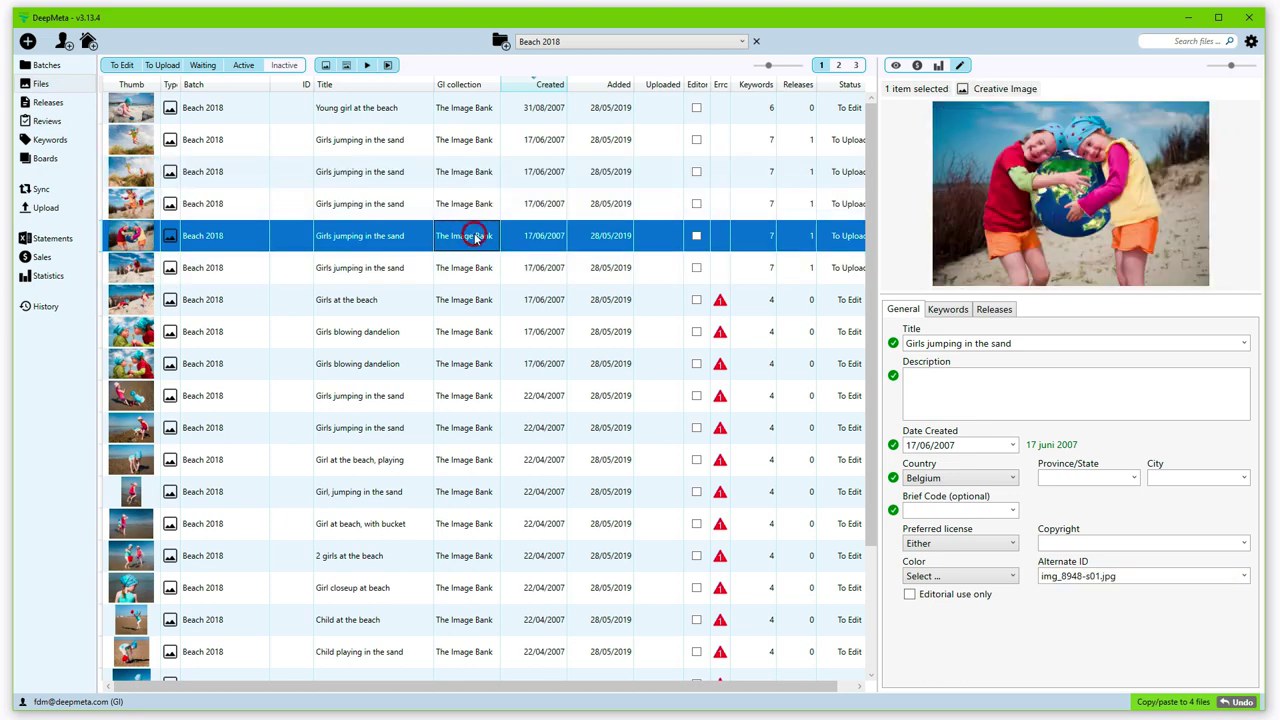
left_click(466, 177)
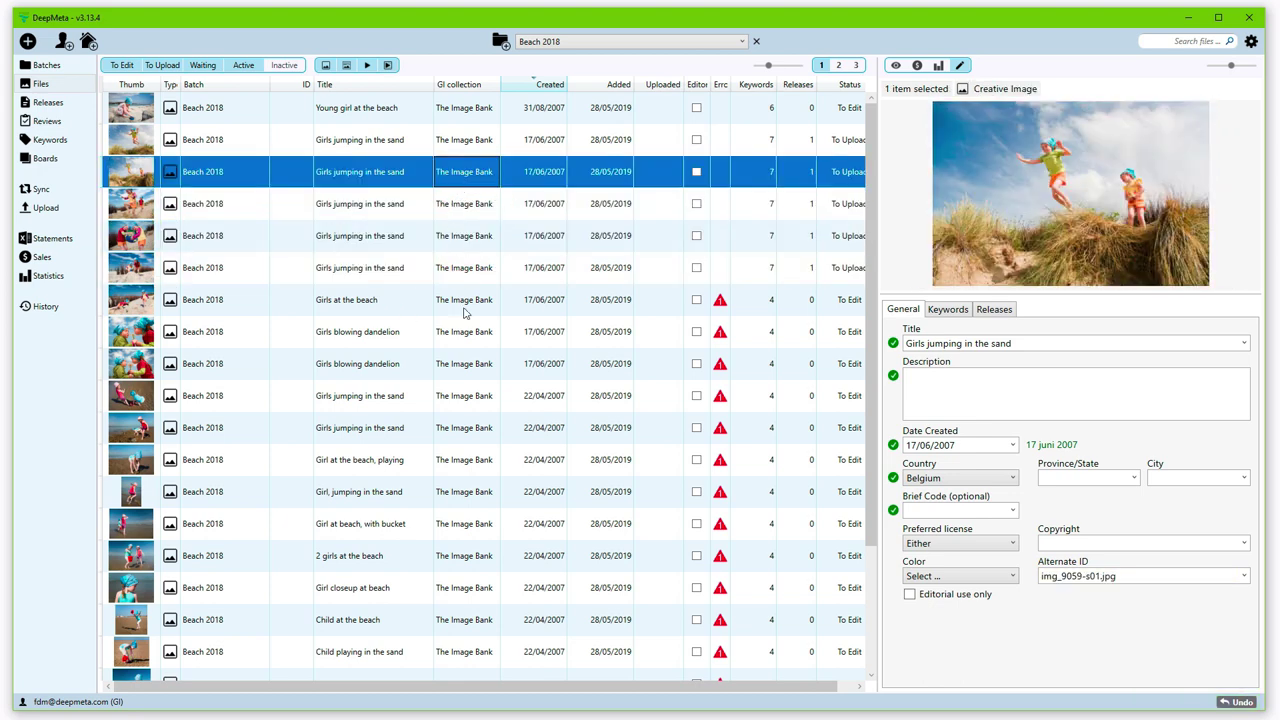
left_click(402, 146)
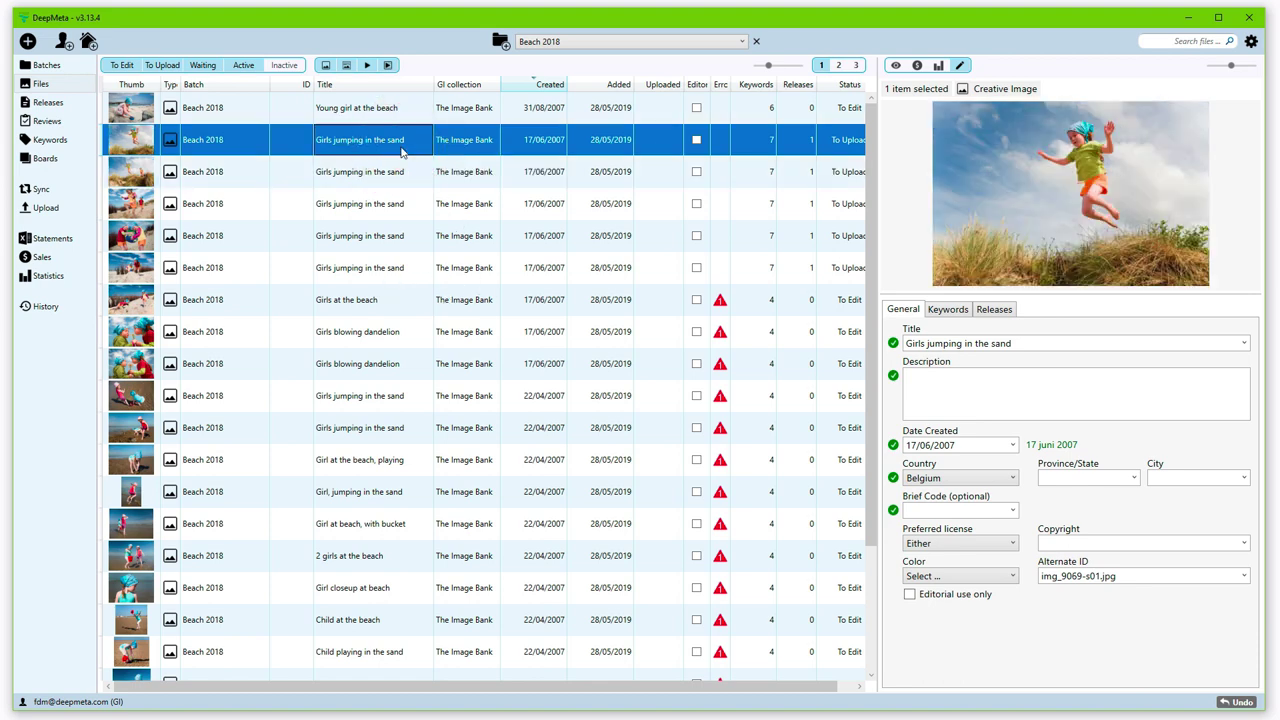
key("Up")
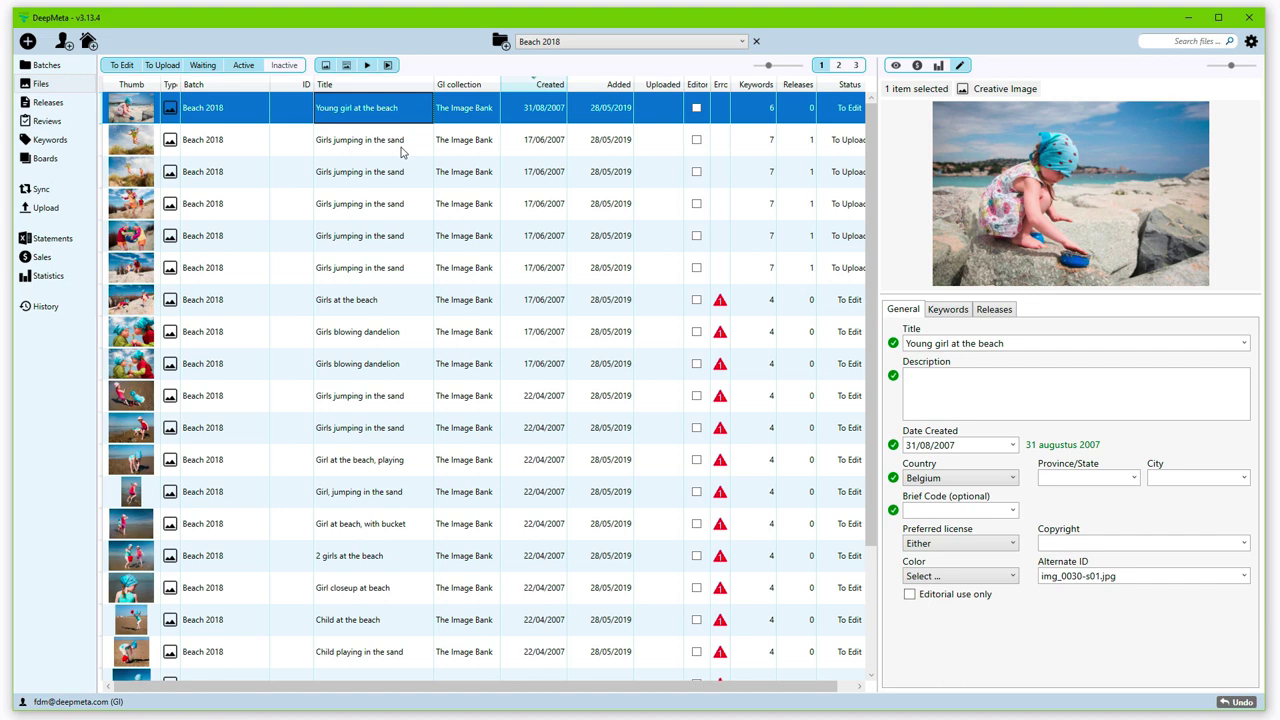
Step: Select all 23 files and set their copyright to FDM
key("ctrl+a")
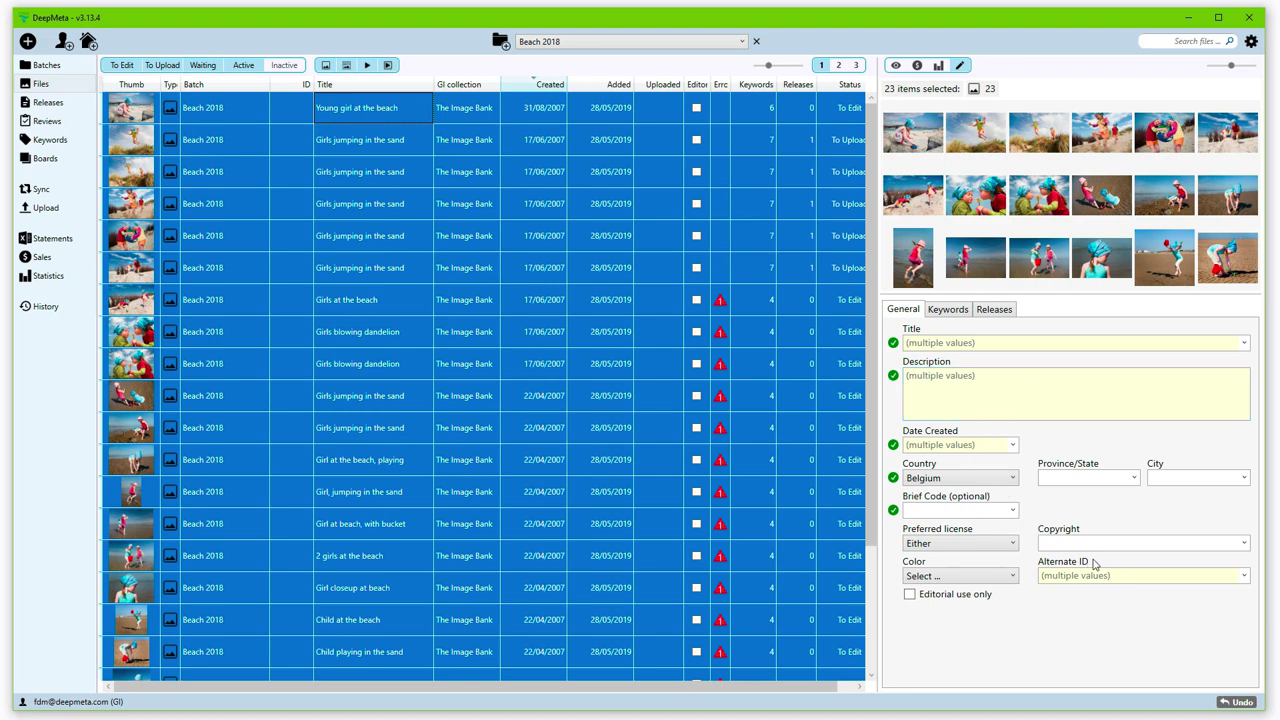
left_click(1082, 543)
type("FDM")
left_click(1019, 328)
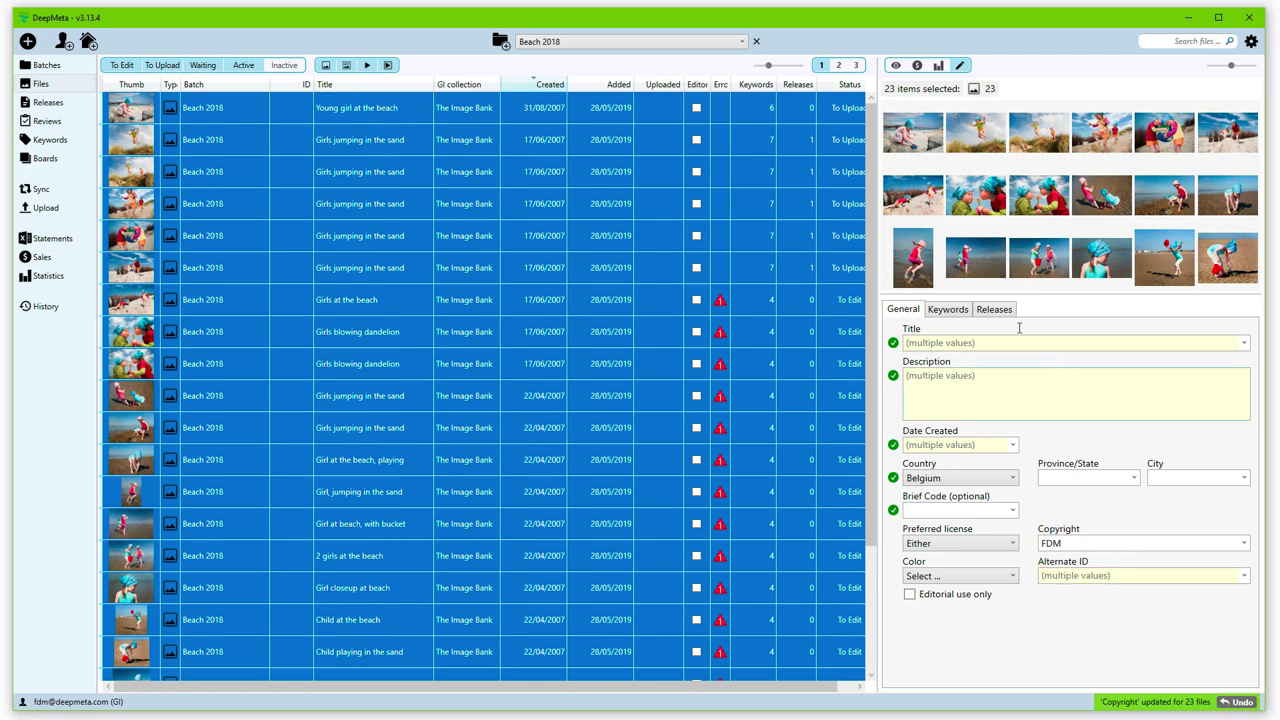
Step: Tick summer for all selected files on the Keywords tab, then undo it
left_click(945, 312)
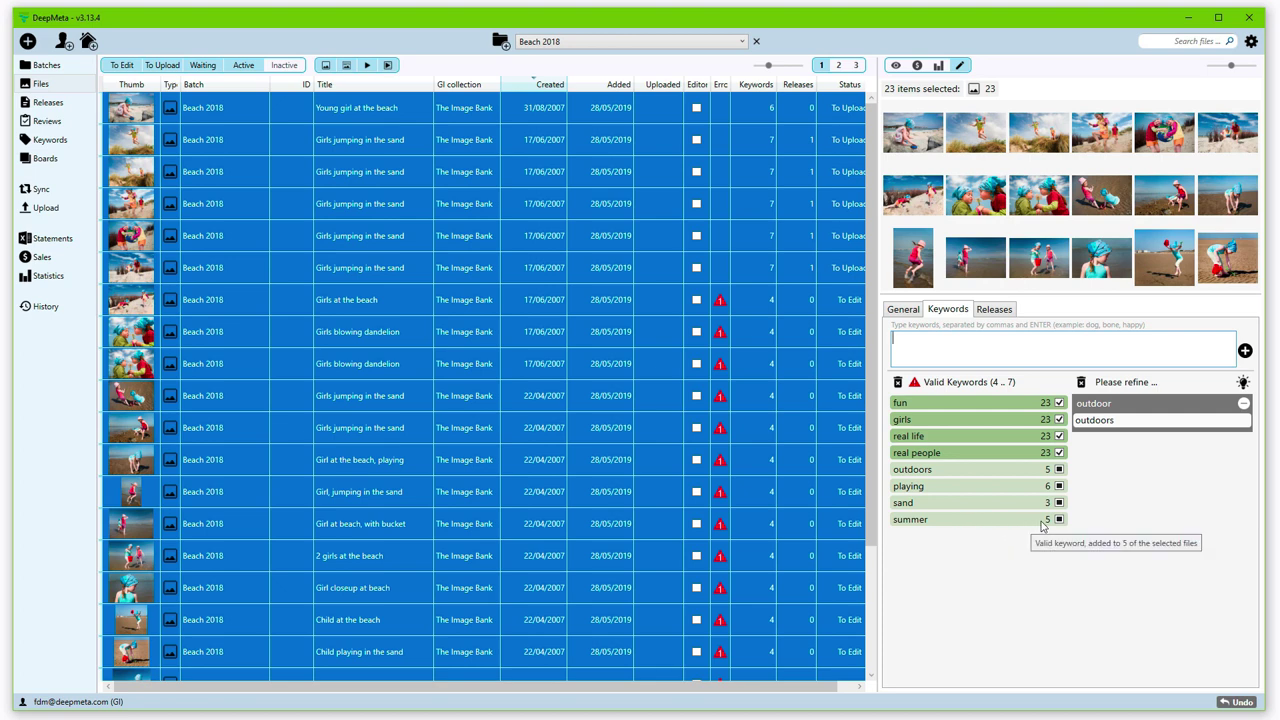
left_click(1021, 520)
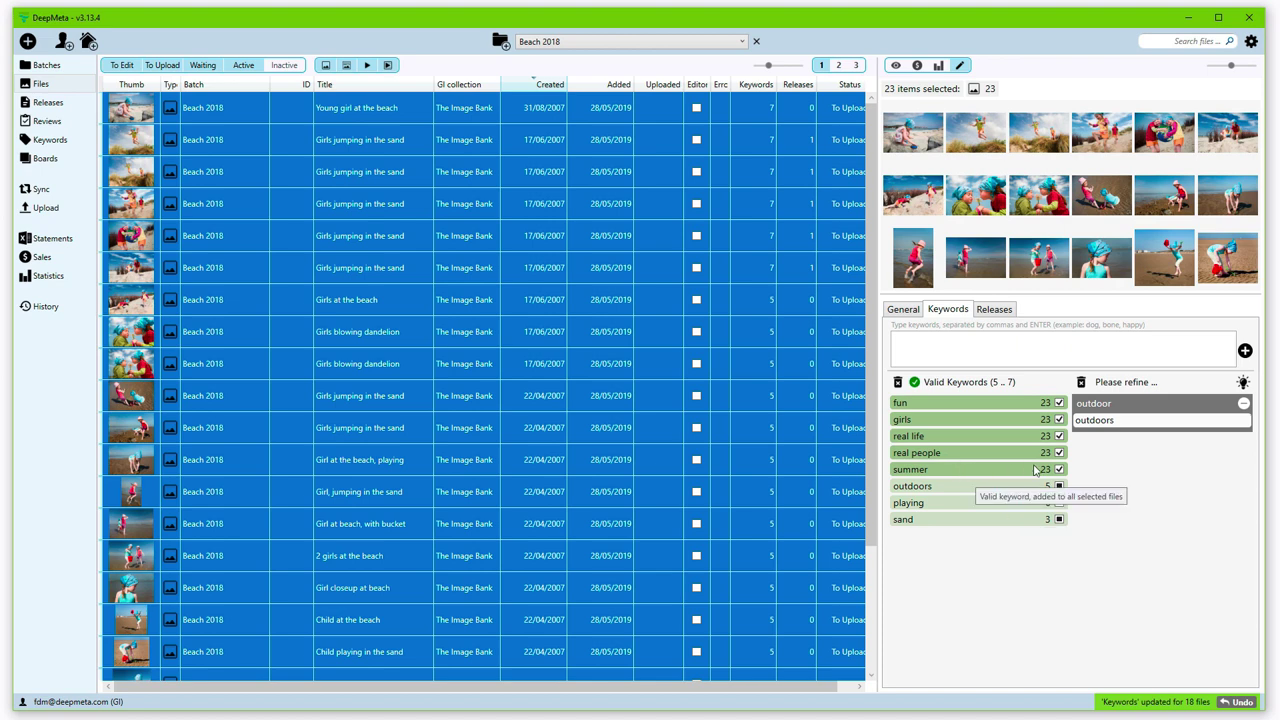
left_click(1237, 703)
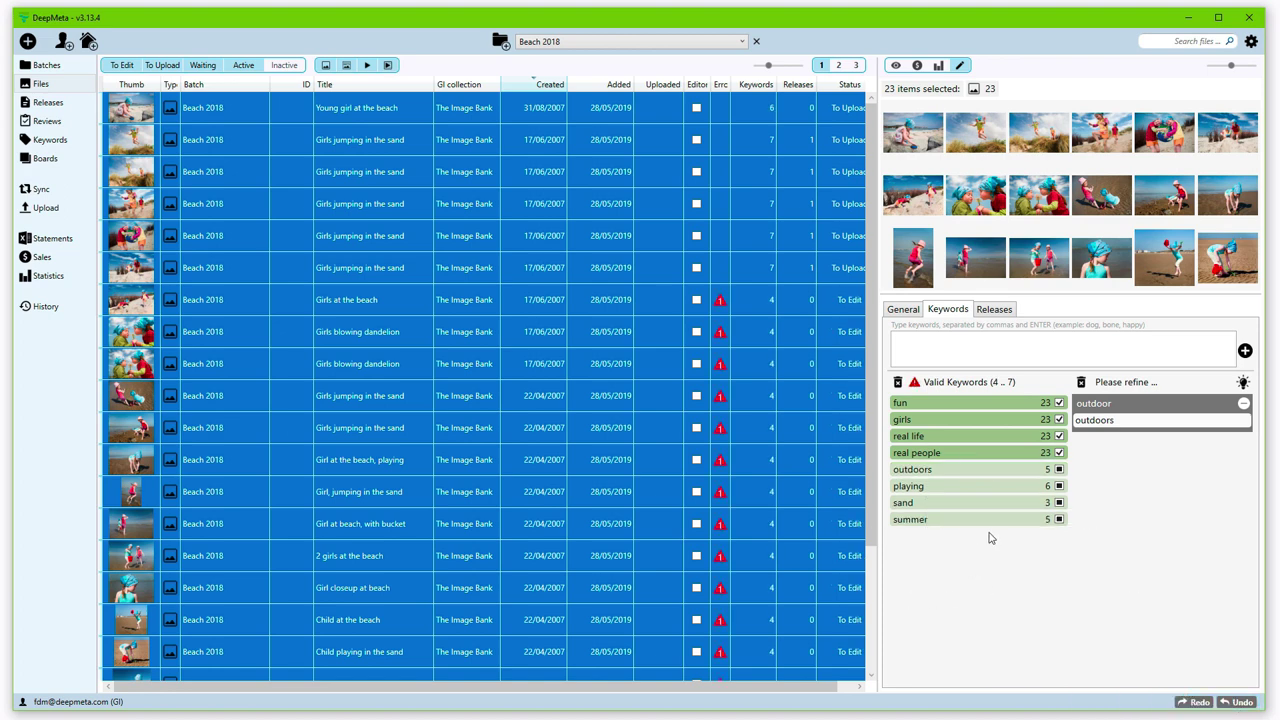
Step: With Show All ticked, switch on the Catle-2005-05-23.jpg release for all files, then untick Show All
left_click(994, 310)
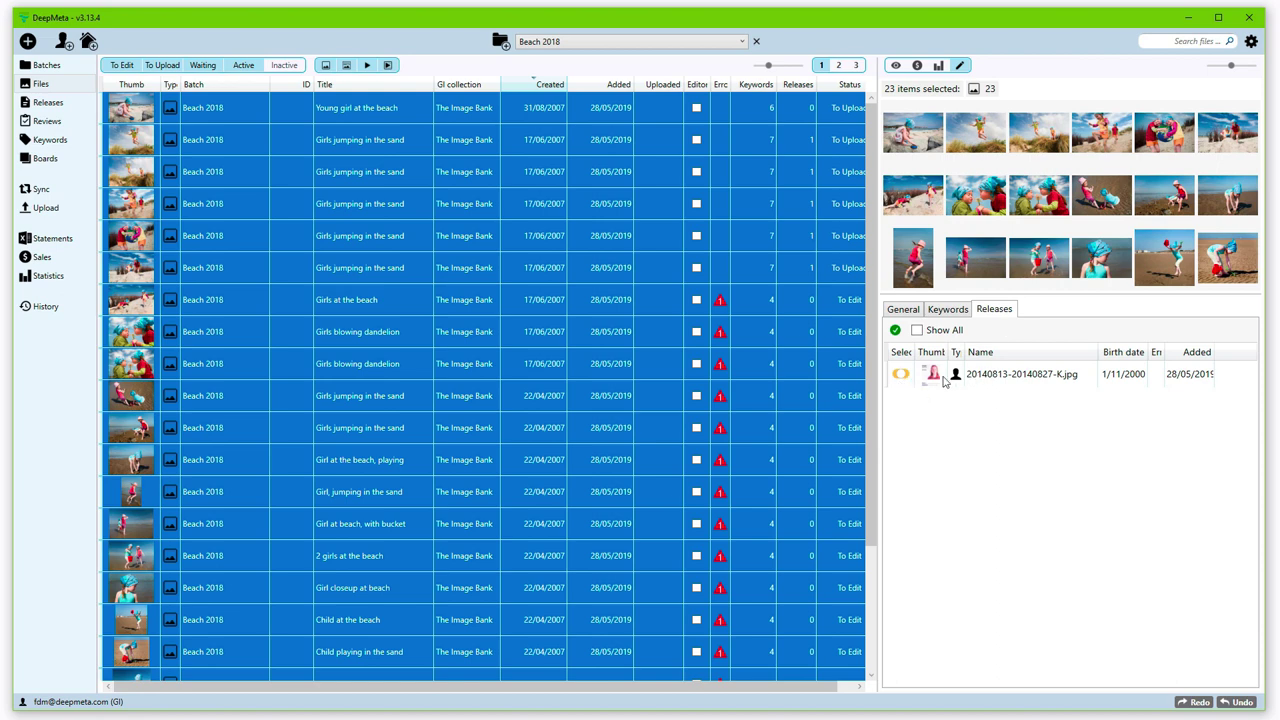
mouse_move(903, 379)
left_click(917, 331)
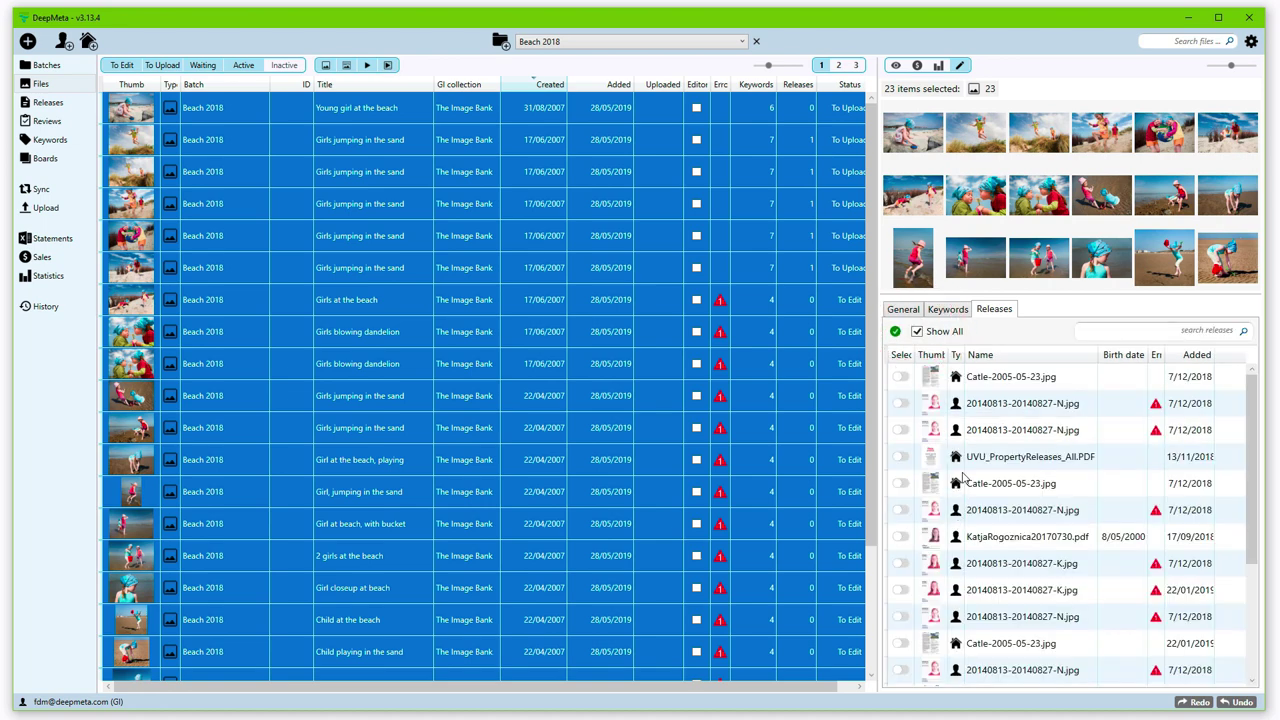
left_click(900, 485)
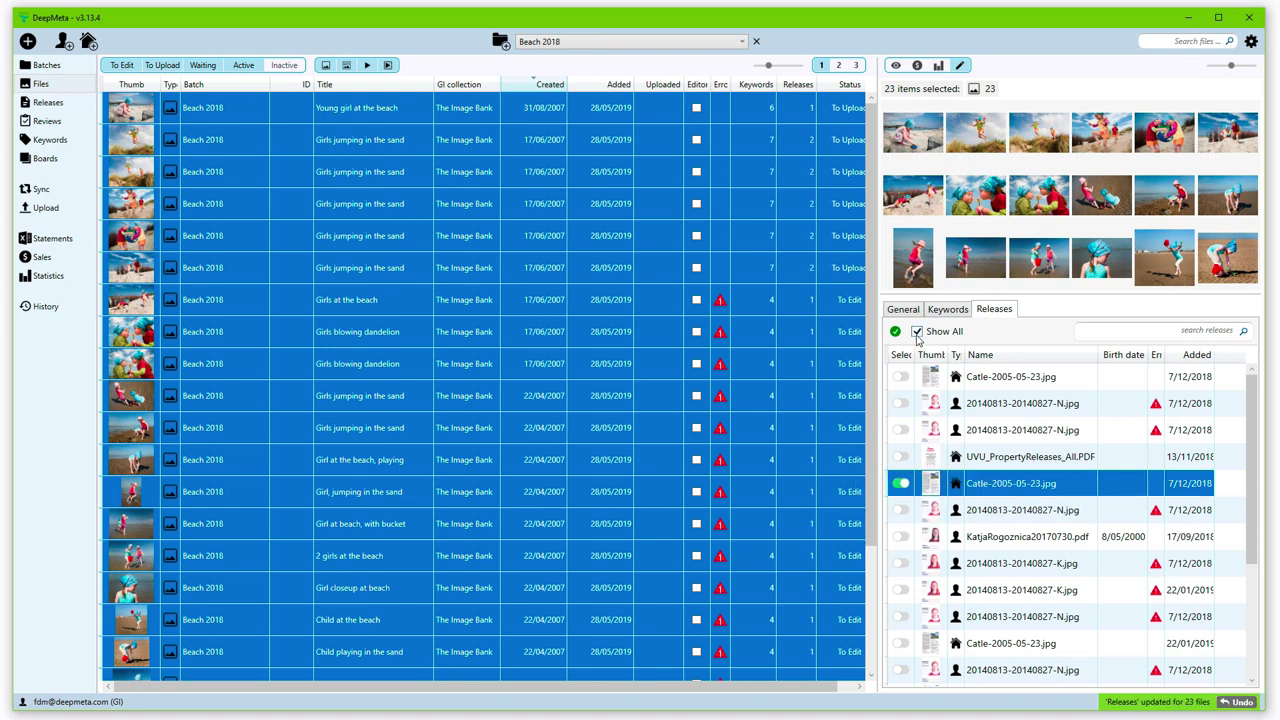
left_click(917, 333)
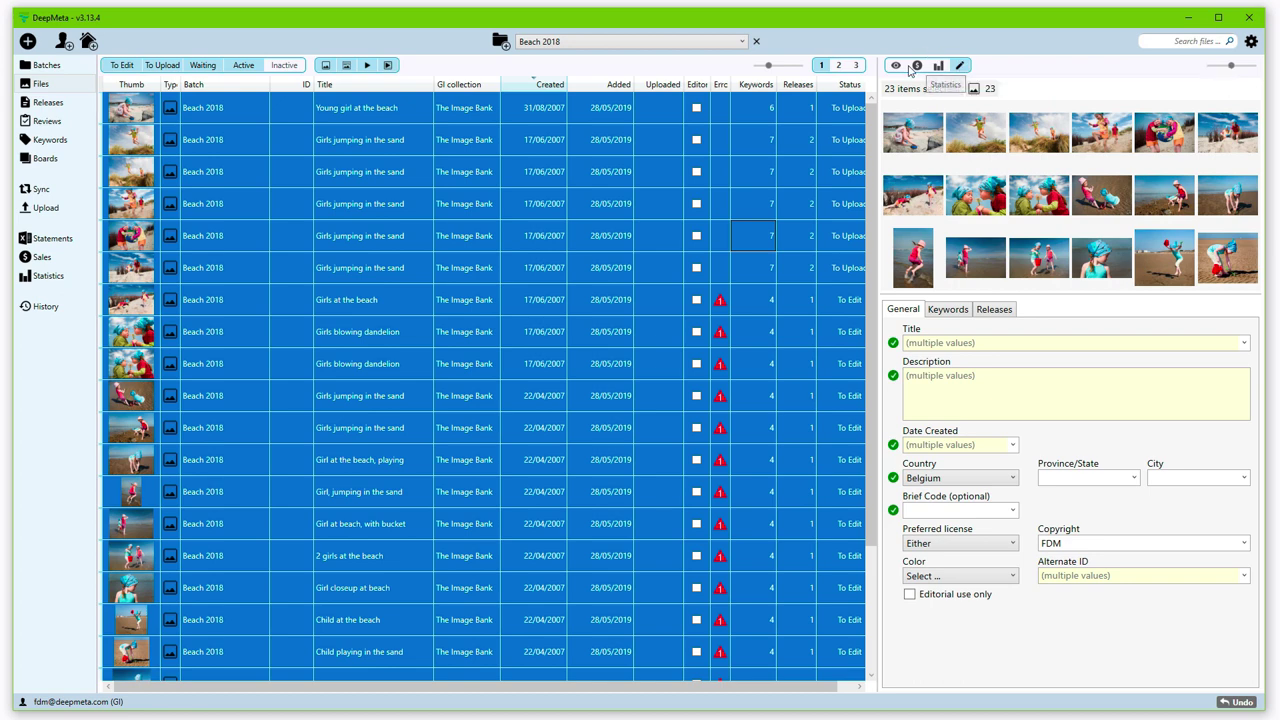
Step: Open Girls jumping in the sand in its own edit window, moved up-left and enlarged
left_click(895, 66)
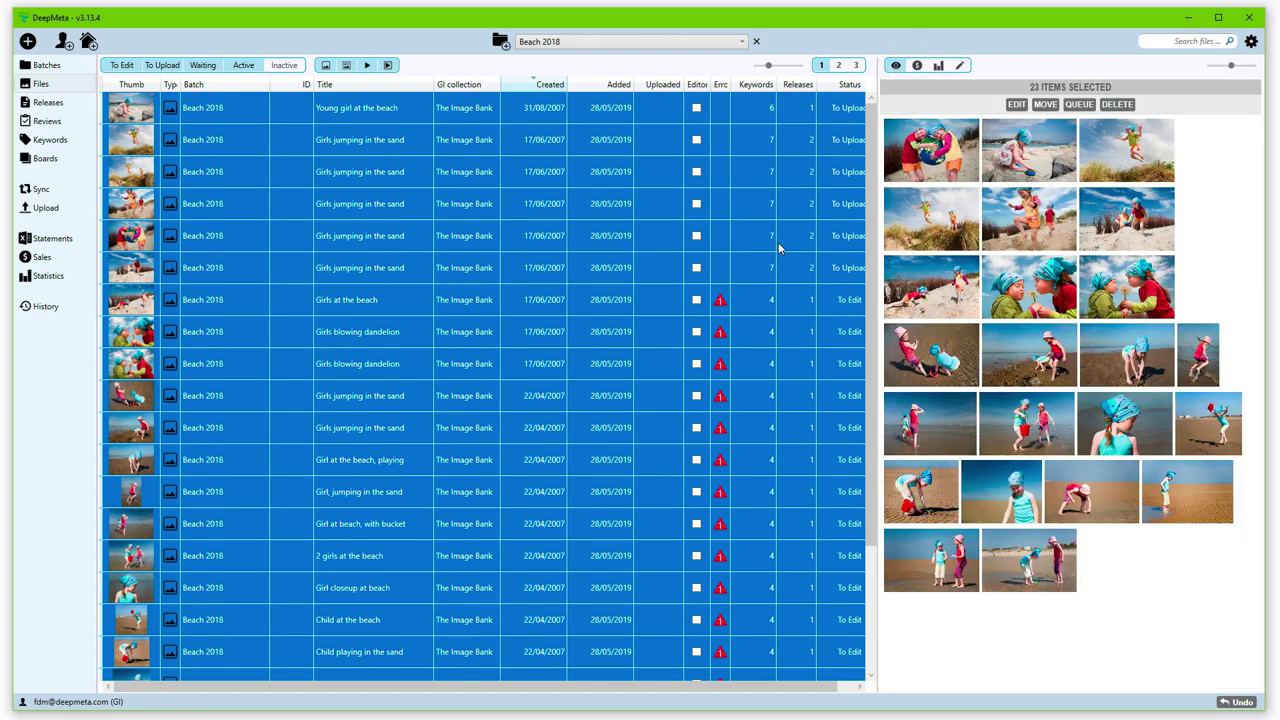
left_click(361, 185)
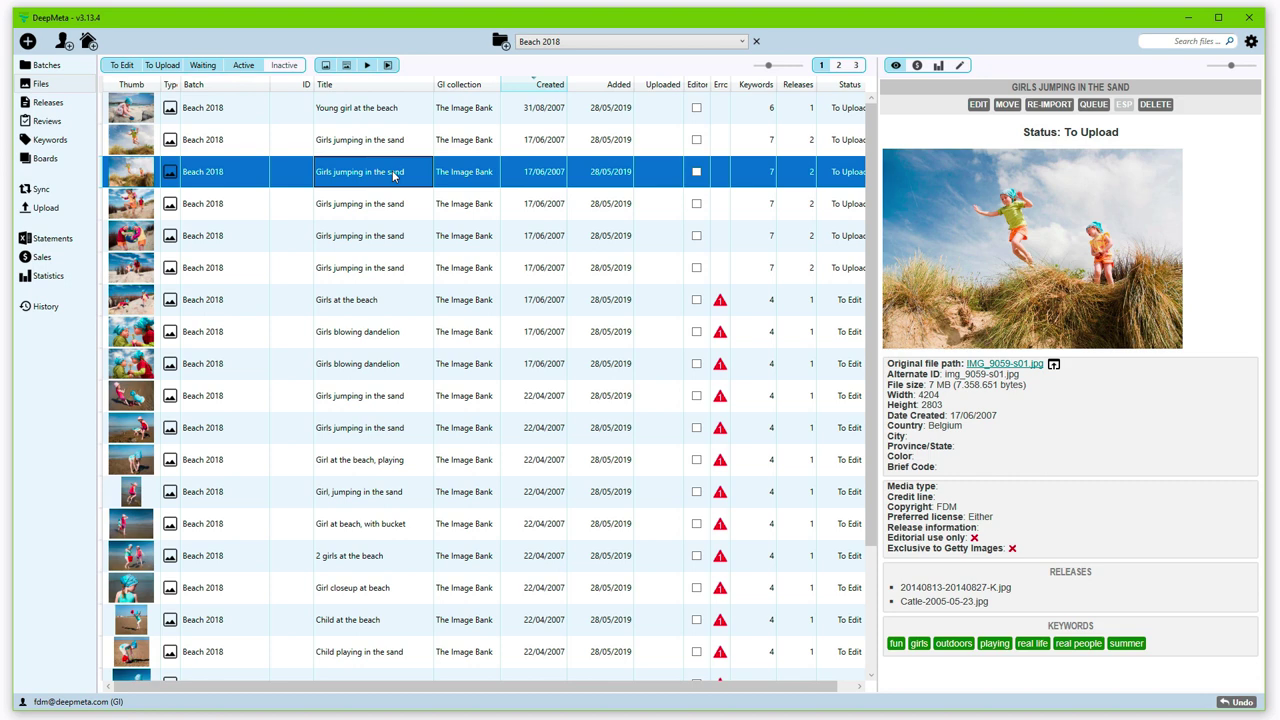
double_click(393, 175)
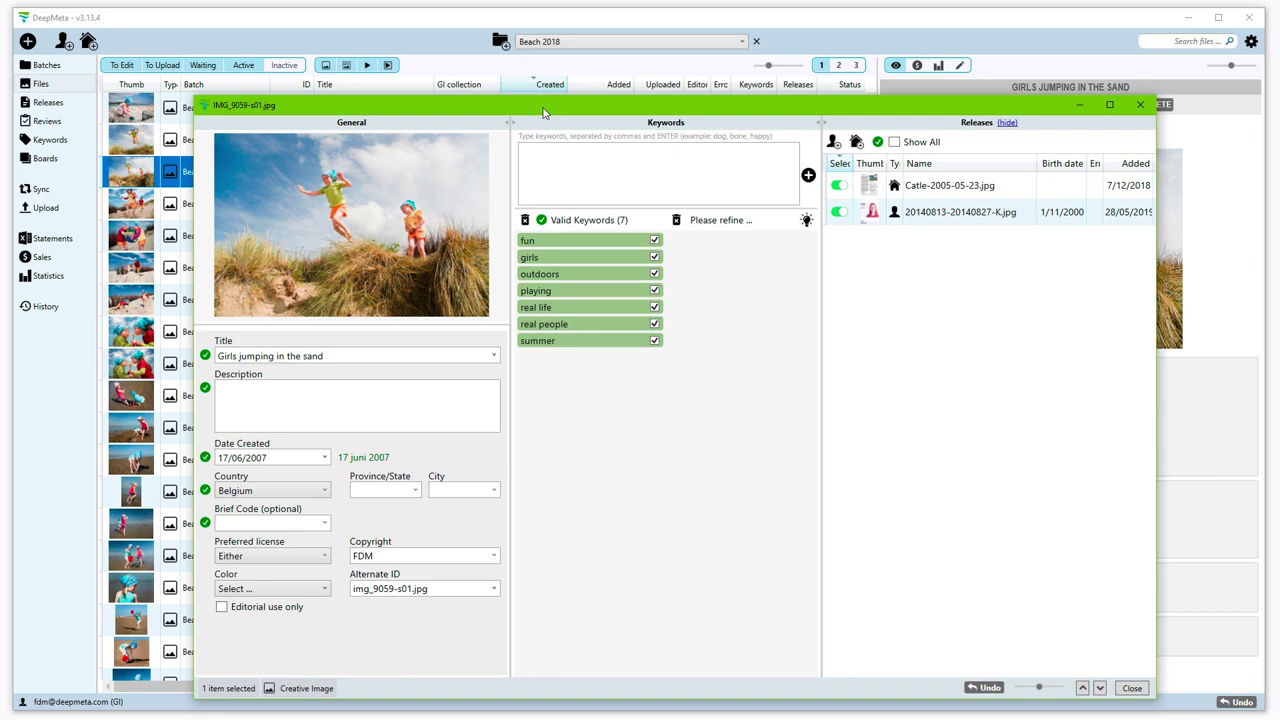
left_click_drag(543, 110, 485, 72)
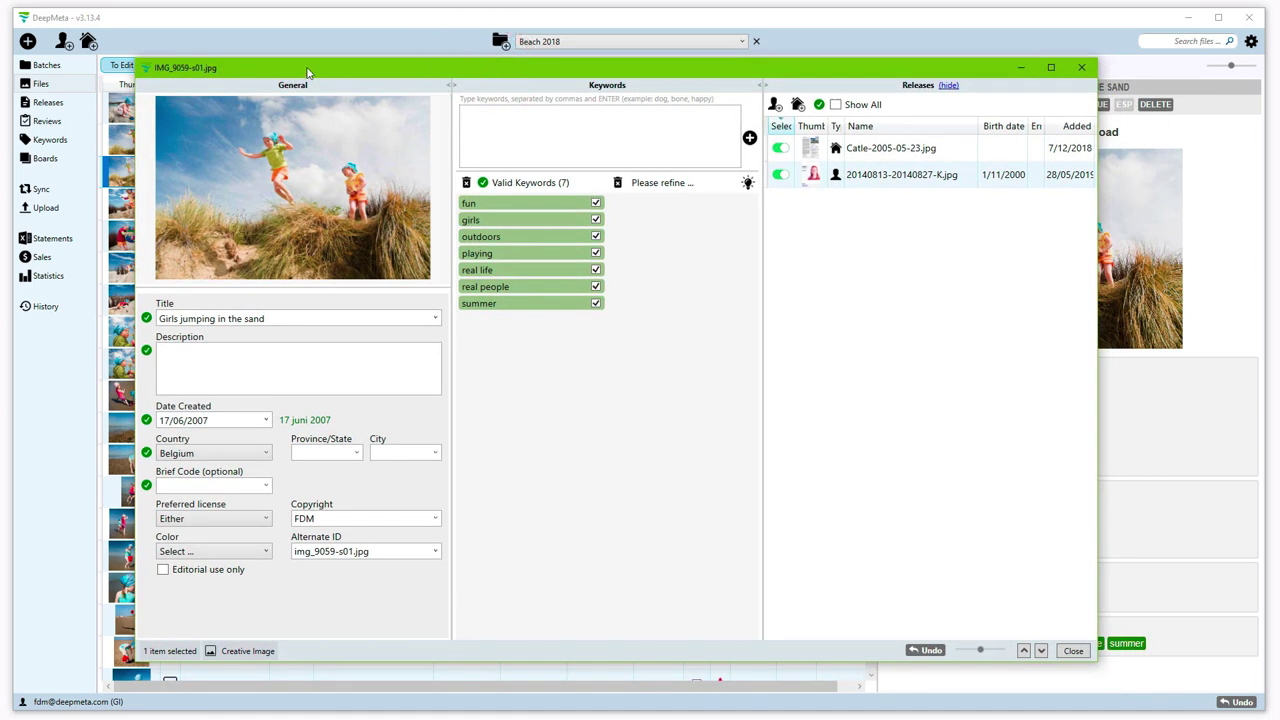
left_click_drag(308, 73, 226, 48)
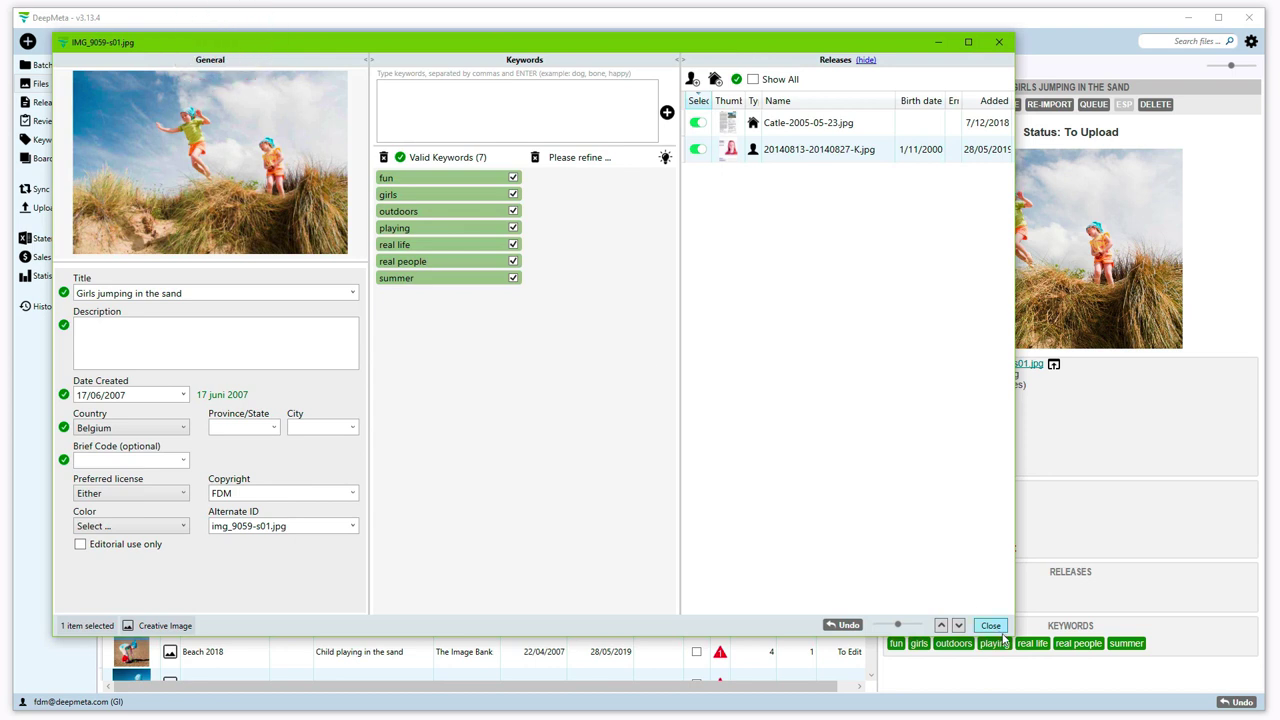
left_click_drag(1012, 634, 1157, 687)
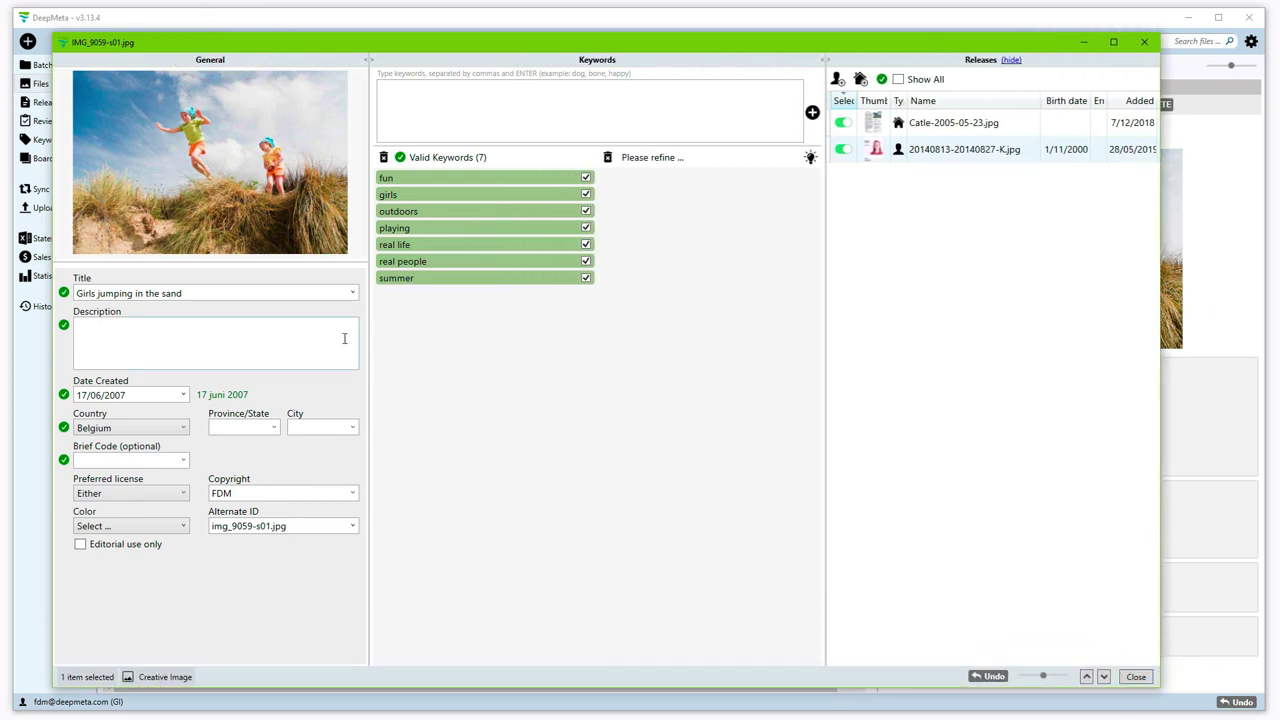
Step: Widen the General and Releases panels, enlarge the preview, shrink the keyword box, then close the window
left_click_drag(367, 339, 409, 341)
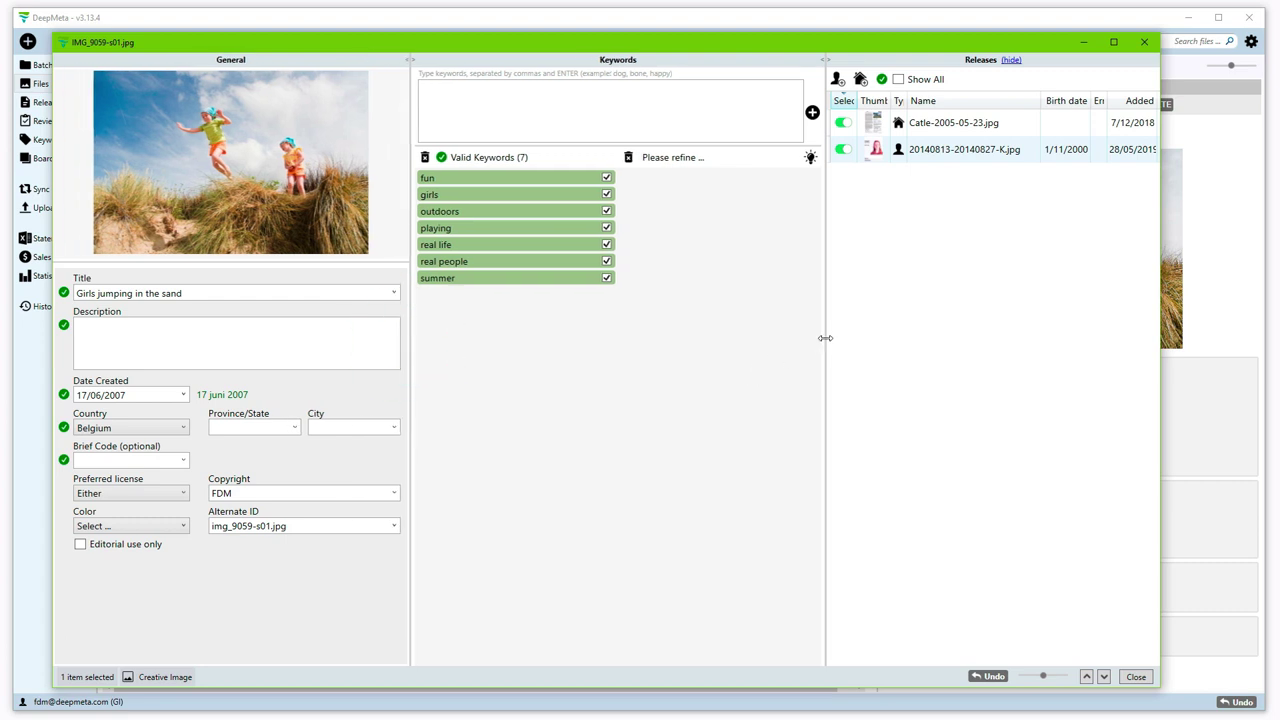
left_click_drag(825, 338, 814, 340)
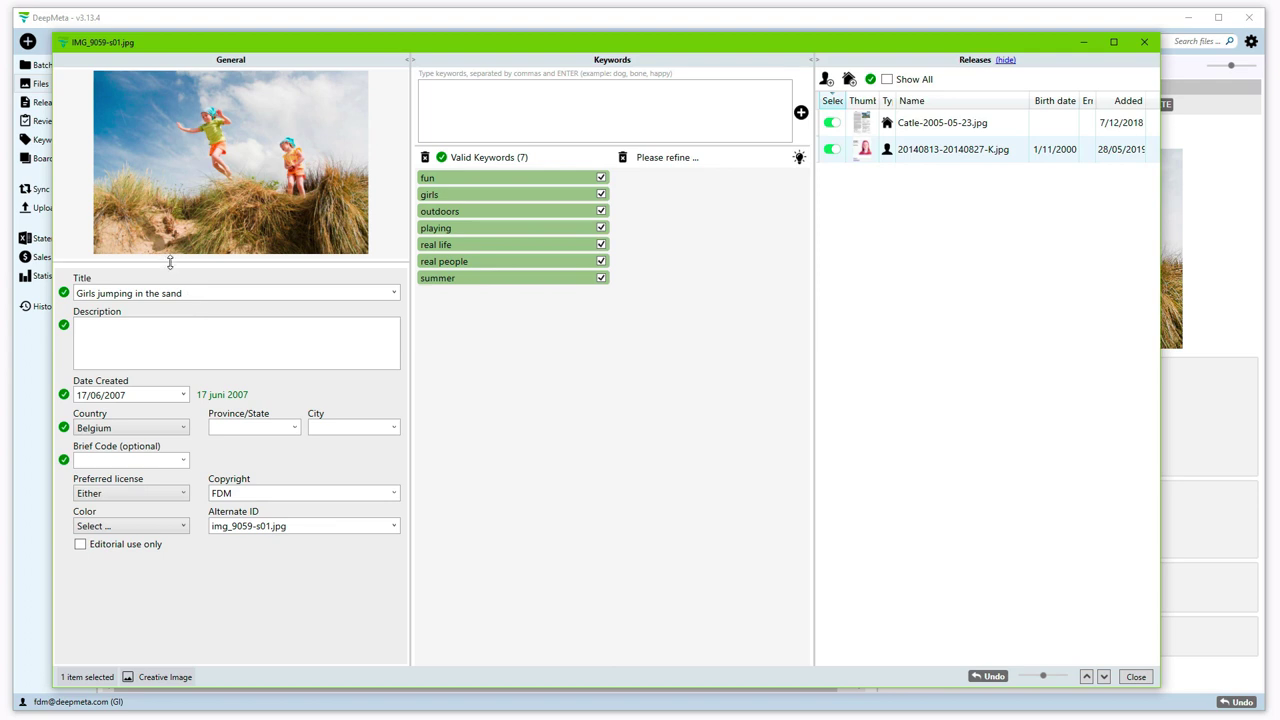
left_click_drag(170, 262, 171, 293)
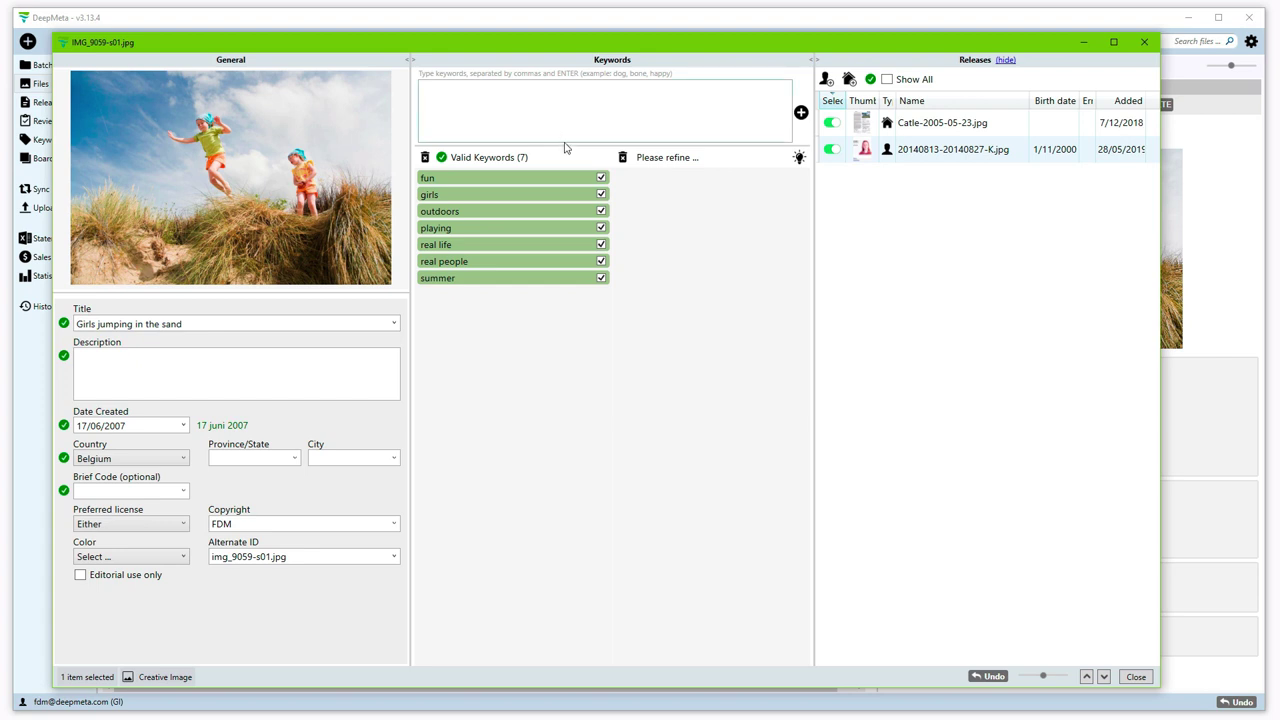
left_click_drag(563, 146, 563, 107)
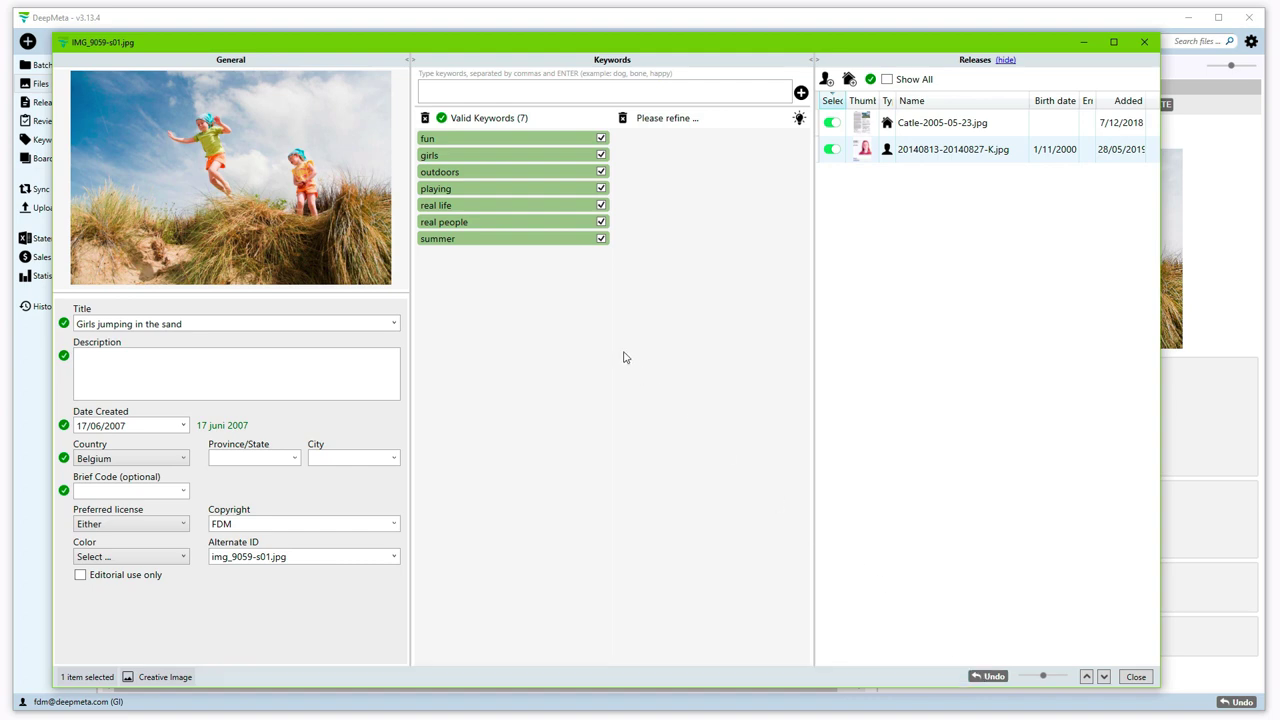
left_click(1141, 42)
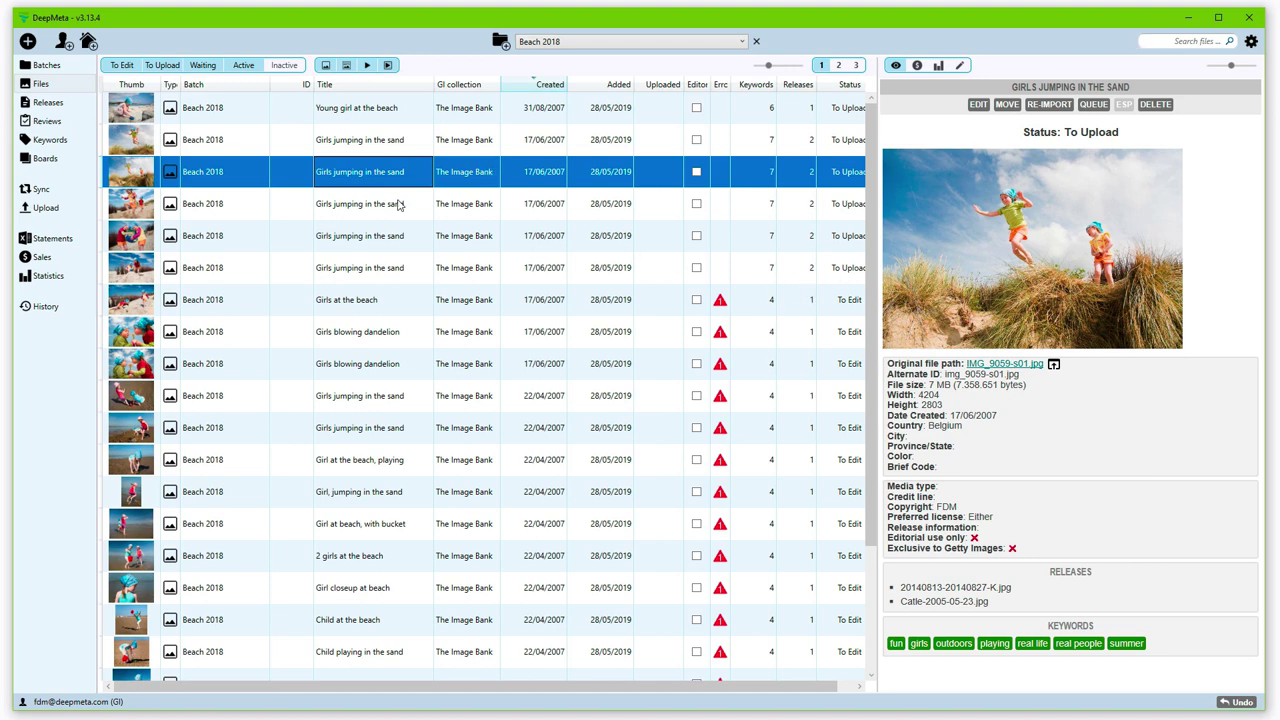
Step: Select five Beach 2018 files, starting from Young girl at the beach
left_click(353, 111)
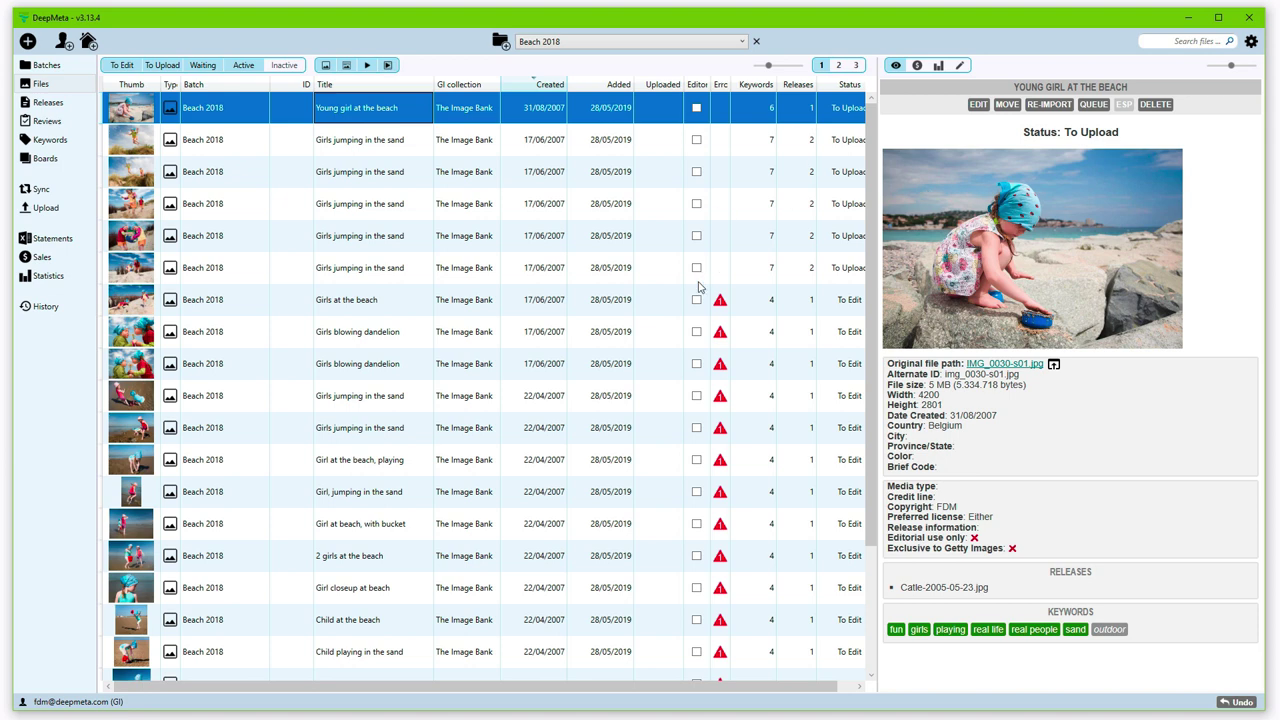
key("shift+Down")
key("shift+Down")
key("shift+Down")
key("shift+Down")
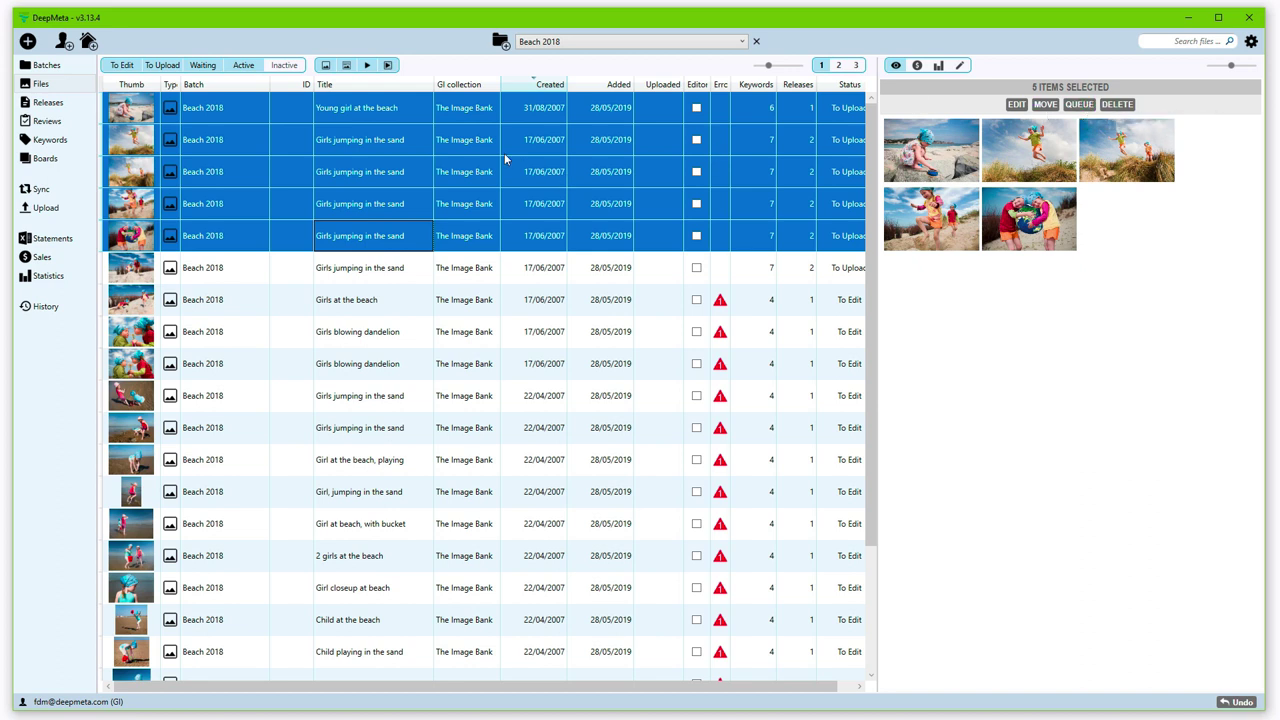
right_click(467, 140)
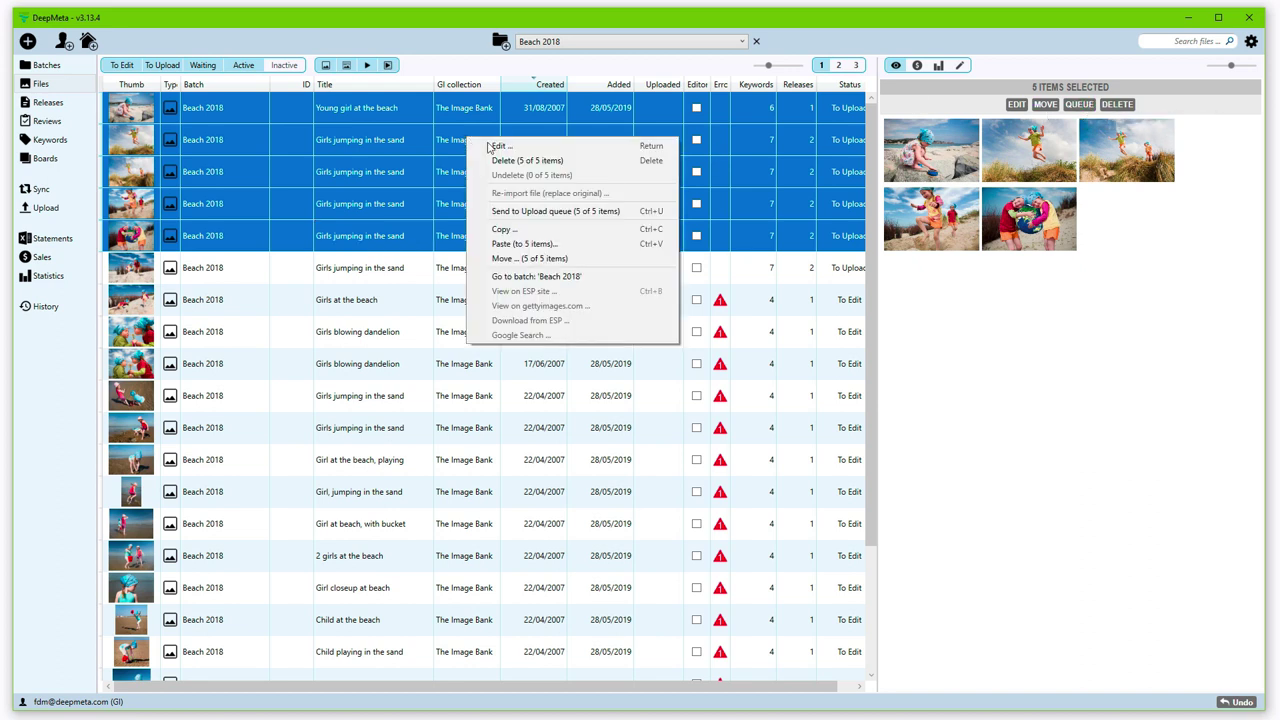
left_click(1038, 28)
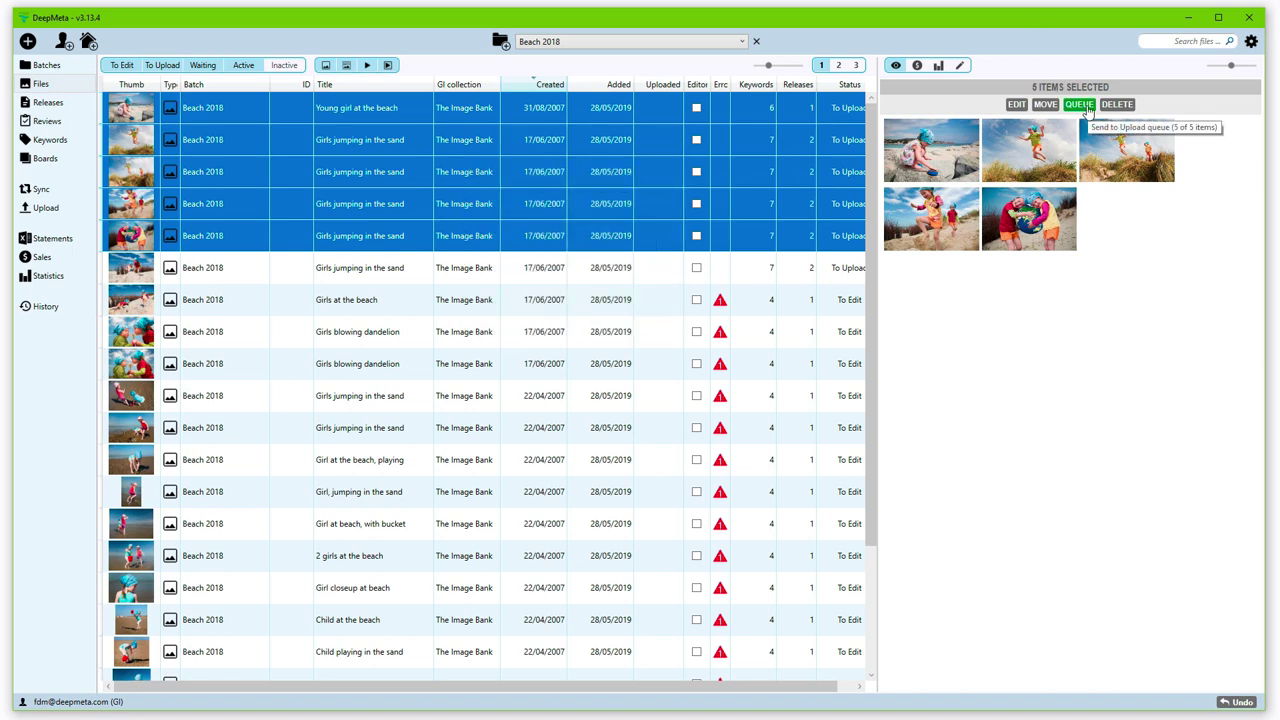
Step: Queue the five selected files for upload, then widen the file table and Status column
left_click(1085, 107)
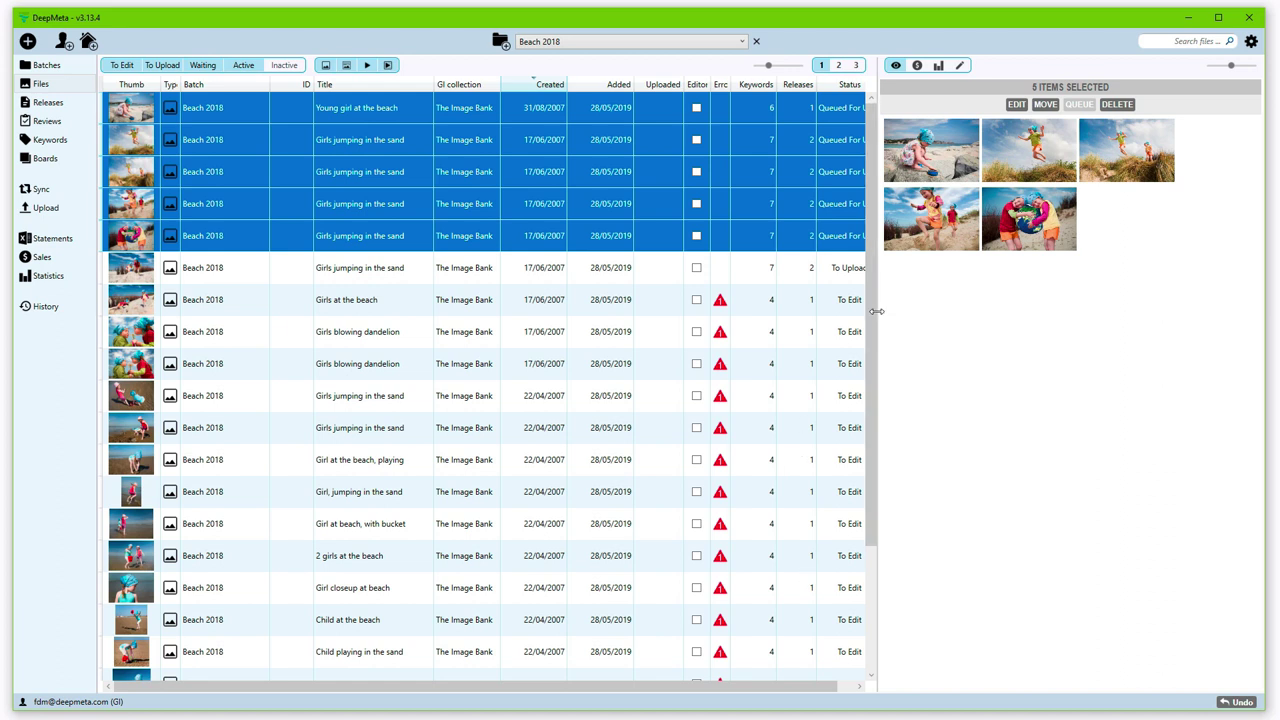
left_click_drag(876, 311, 920, 314)
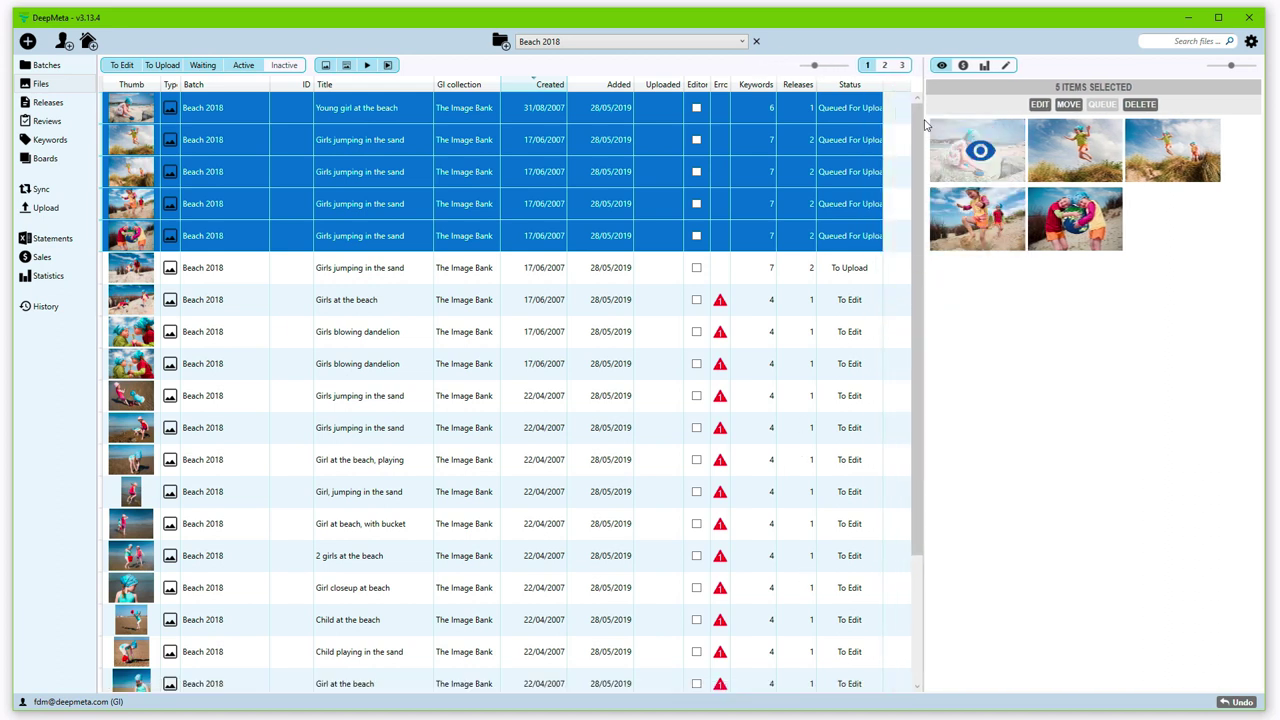
left_click(897, 90)
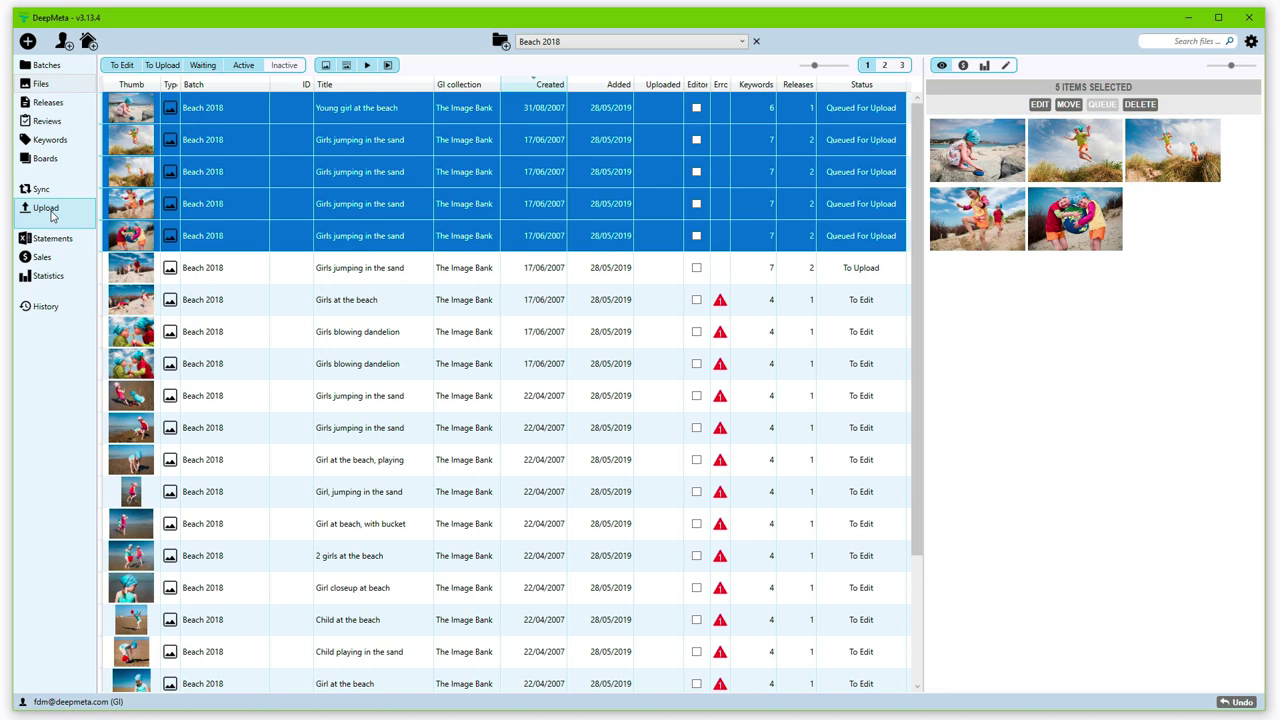
Step: On the Upload page, remove one Girls jumping in the sand file from the queue and widen the Thumb column
left_click(46, 208)
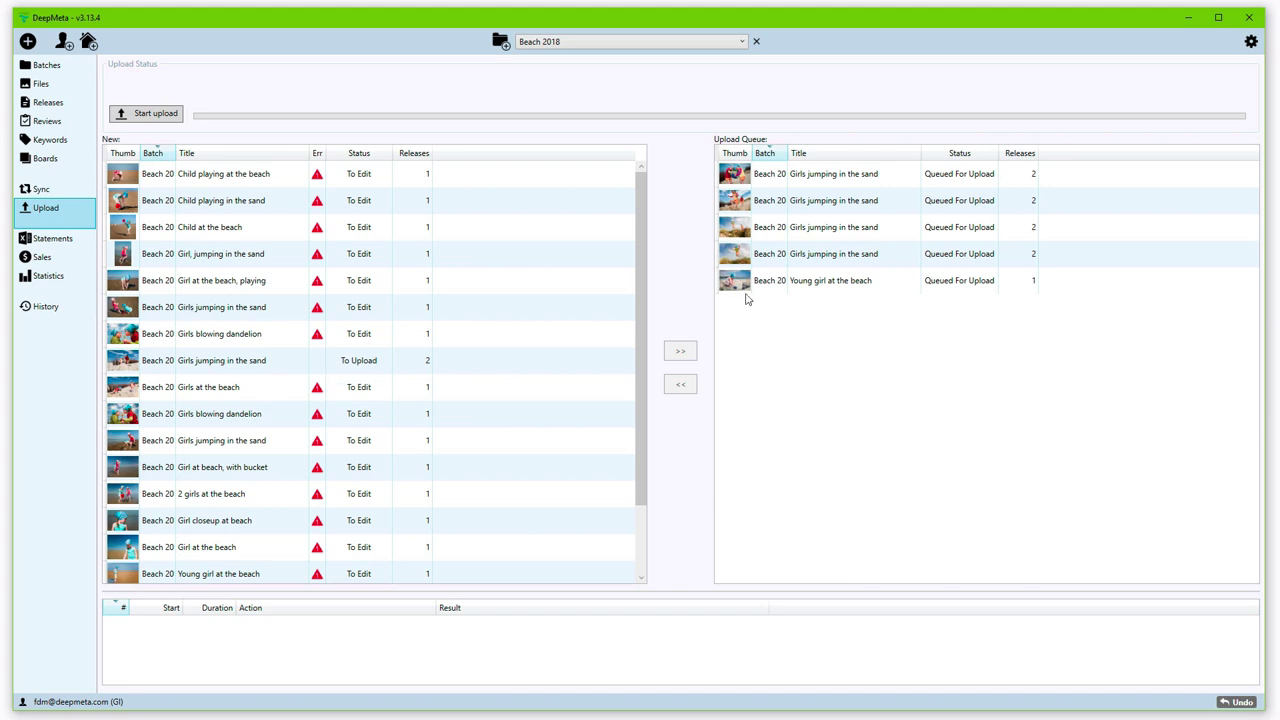
left_click(800, 209)
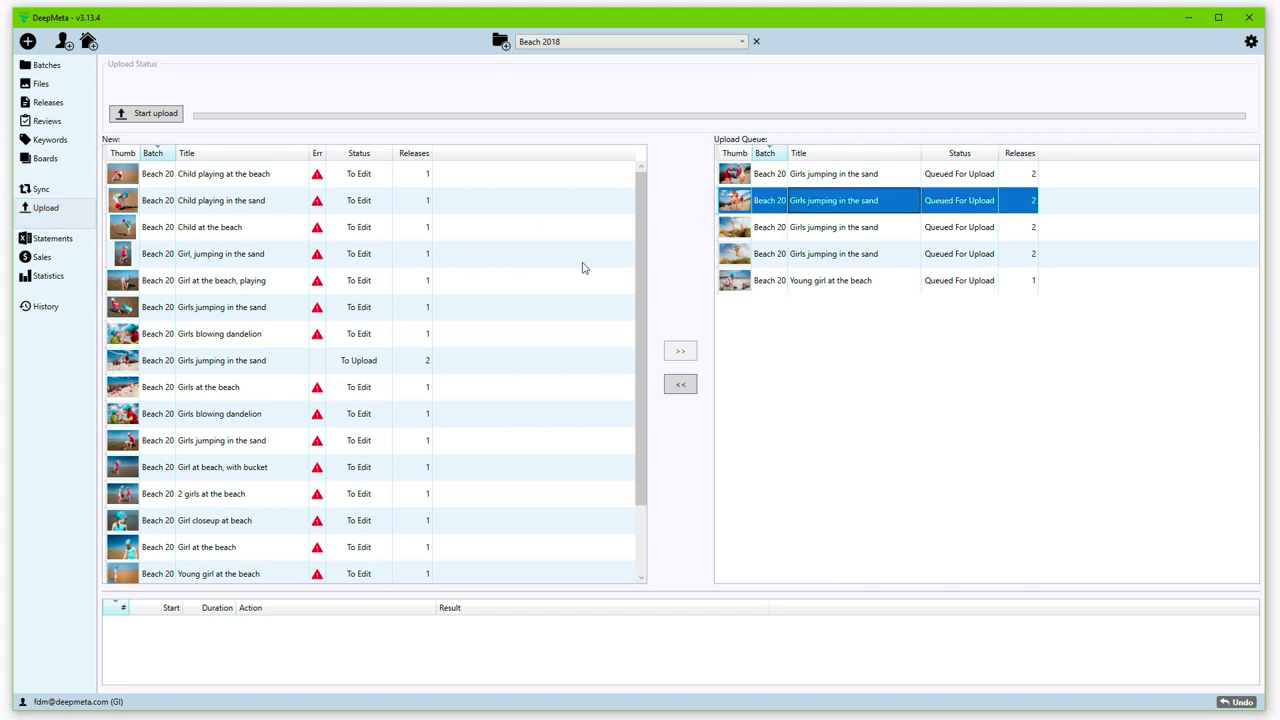
left_click(679, 387)
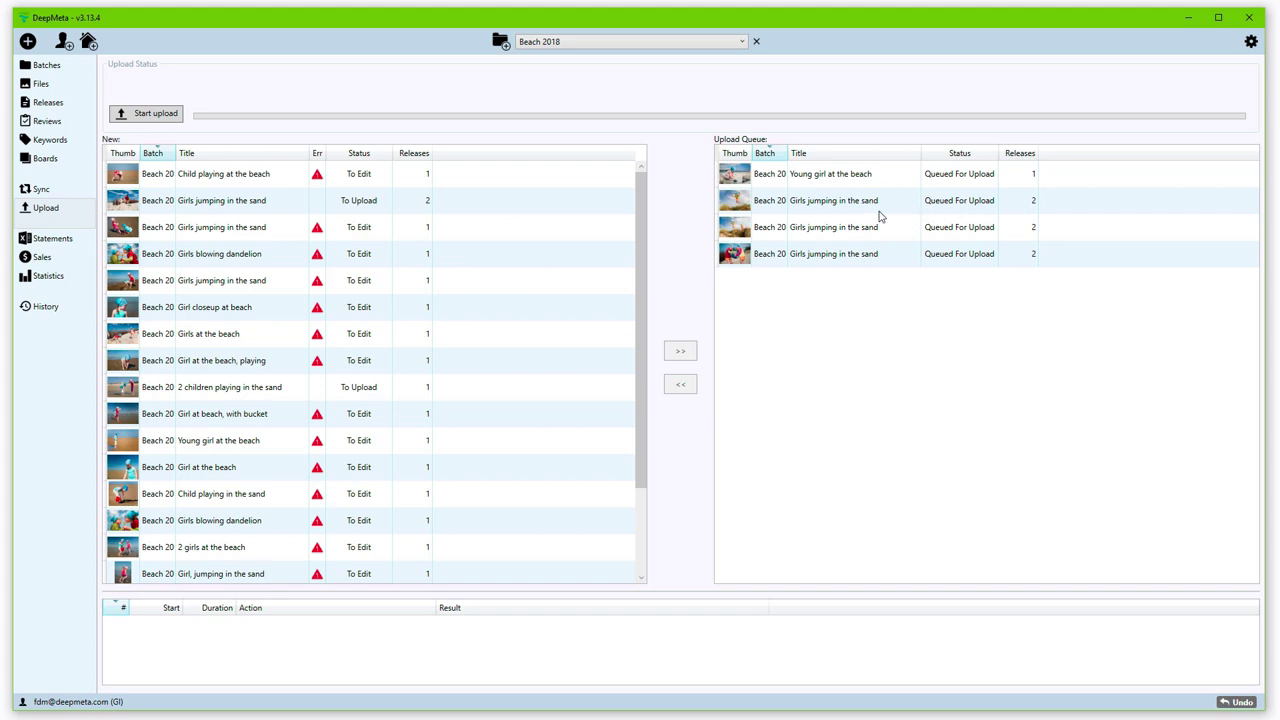
left_click(857, 204)
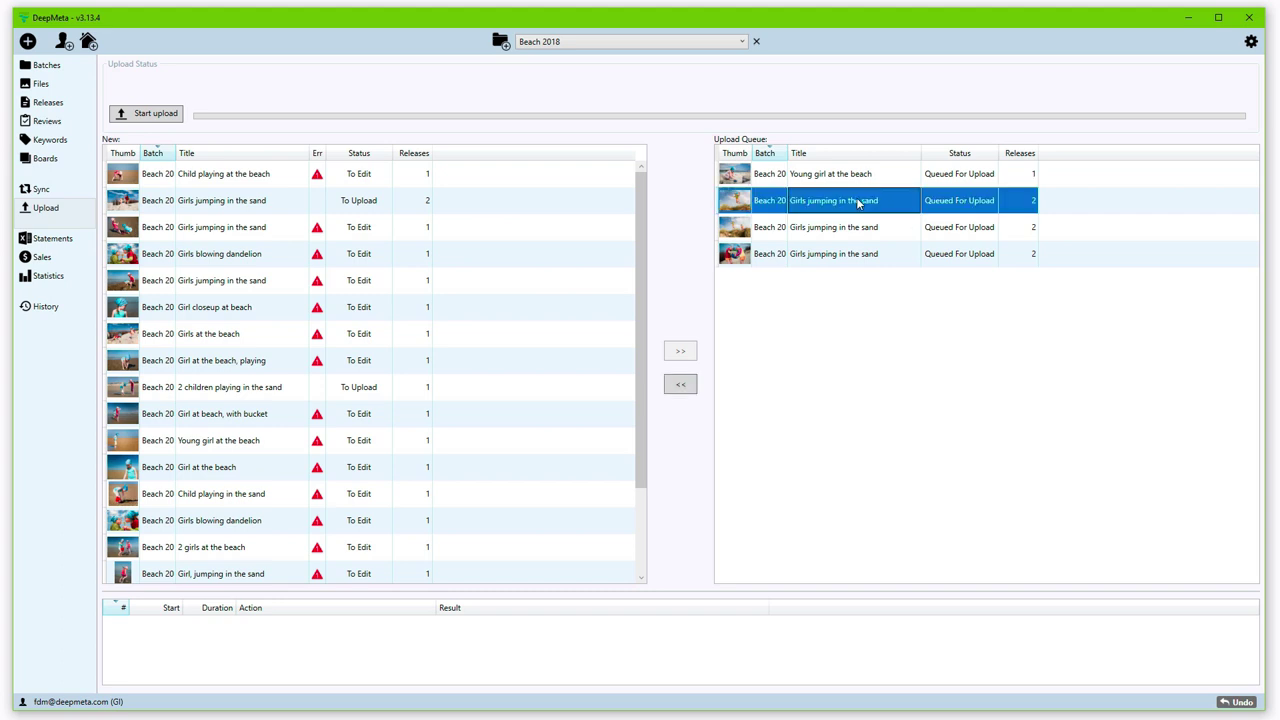
left_click_drag(752, 153, 773, 153)
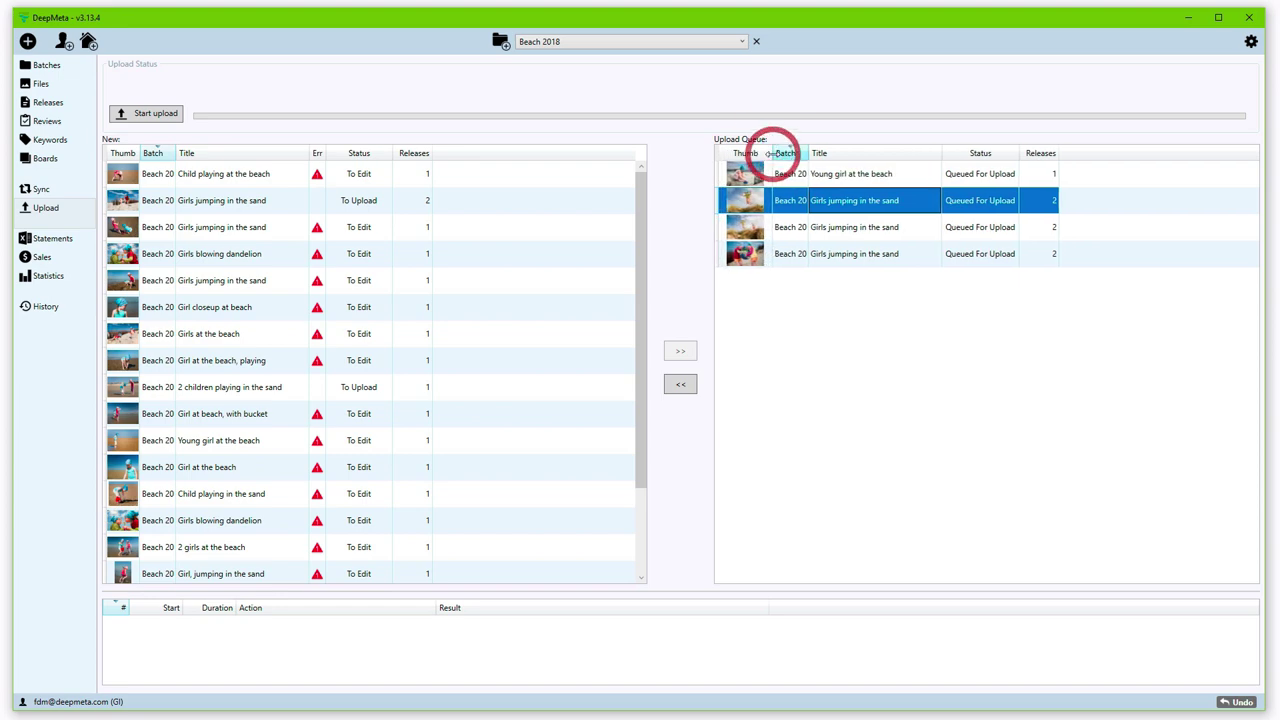
Step: Unlink the Catle-2005-05-23.jpg release from the queued Girls jumping in the sand image
double_click(890, 202)
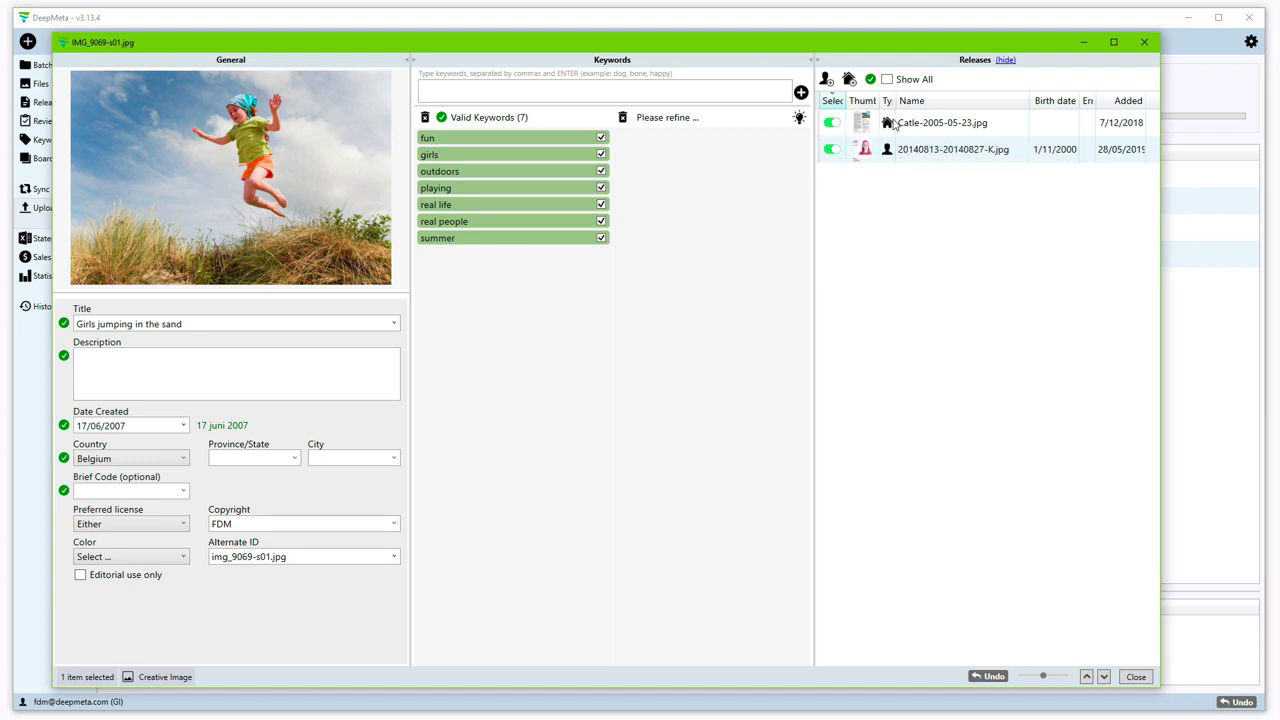
left_click(831, 123)
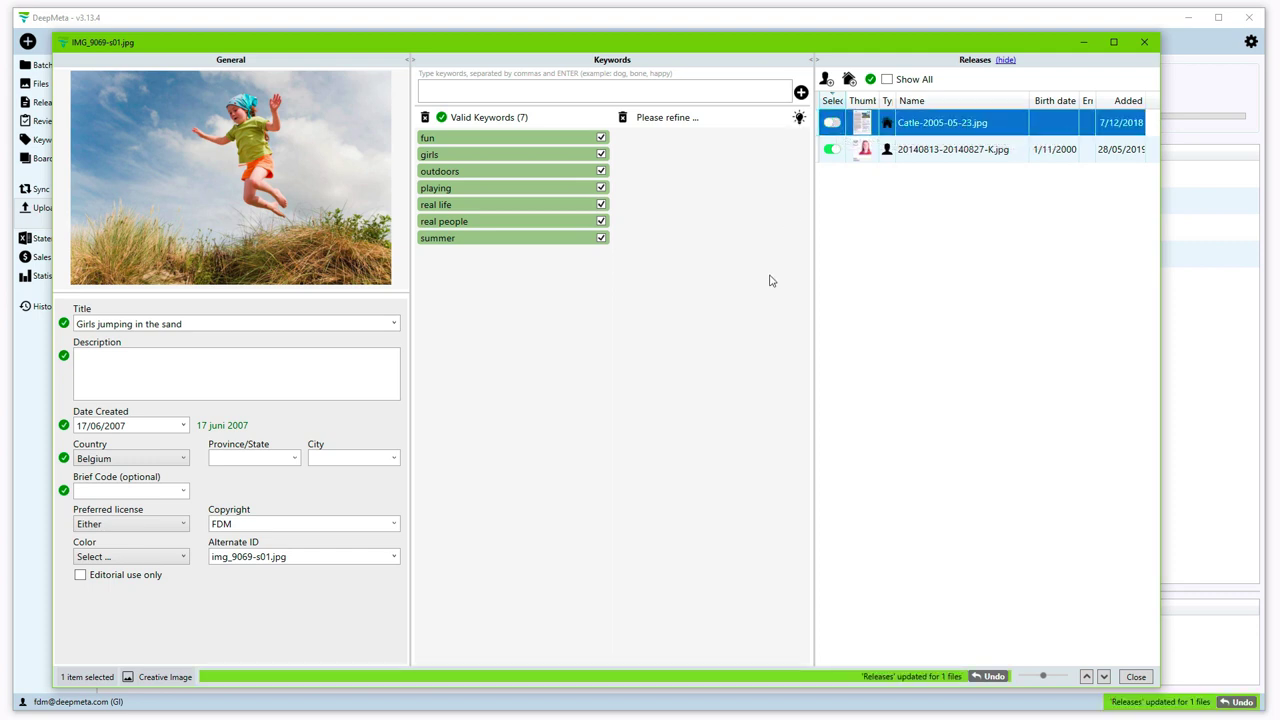
left_click(1136, 678)
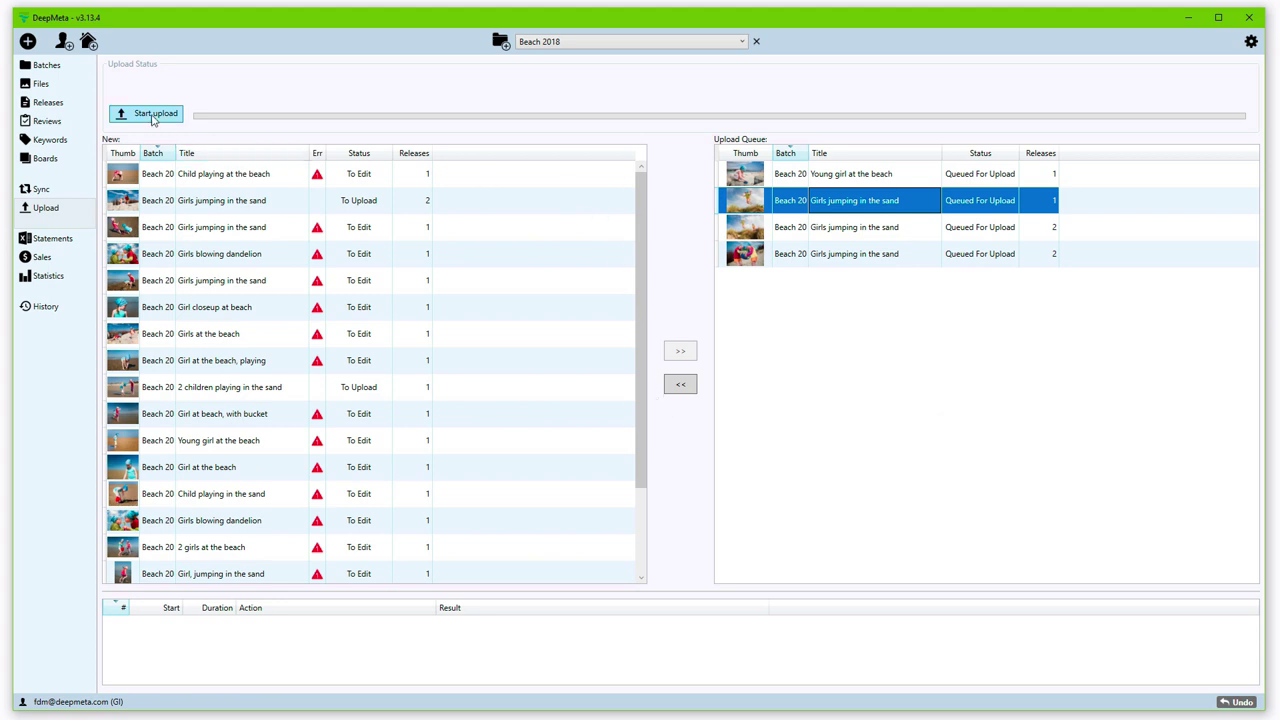
Step: Upload the four queued files to ESP and enlarge the log to watch it finish
left_click(153, 114)
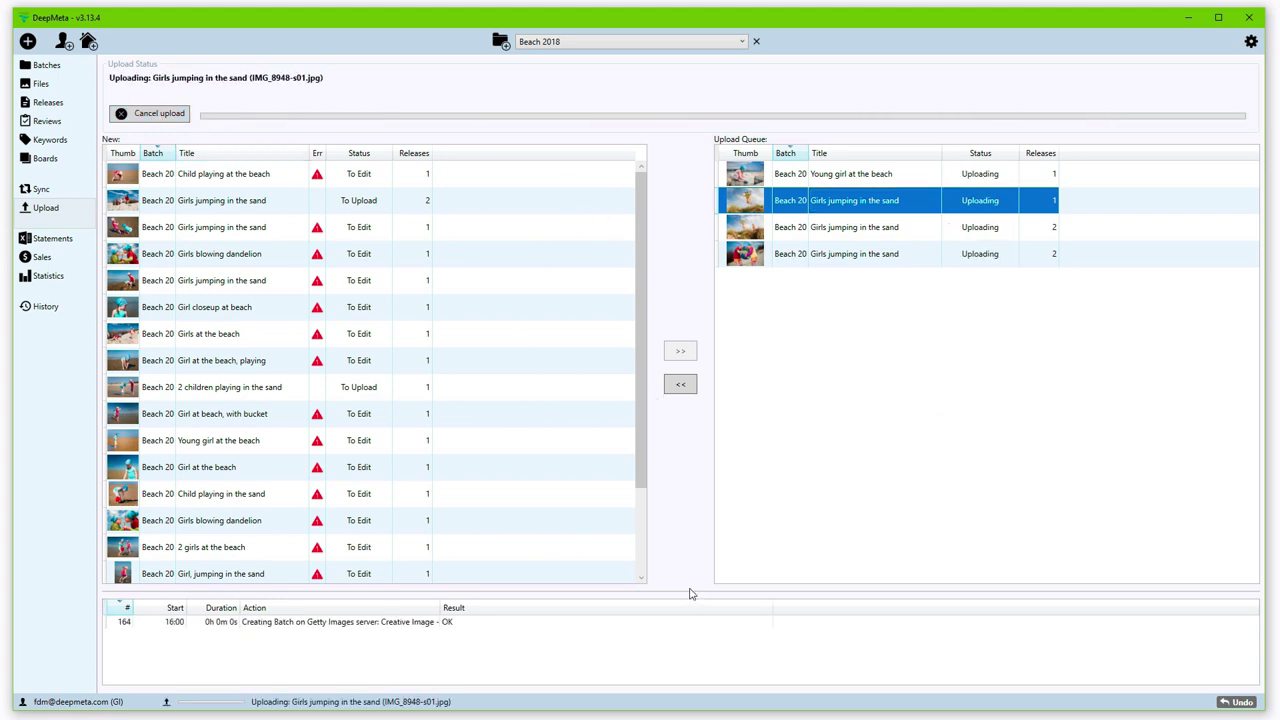
left_click_drag(689, 590, 687, 528)
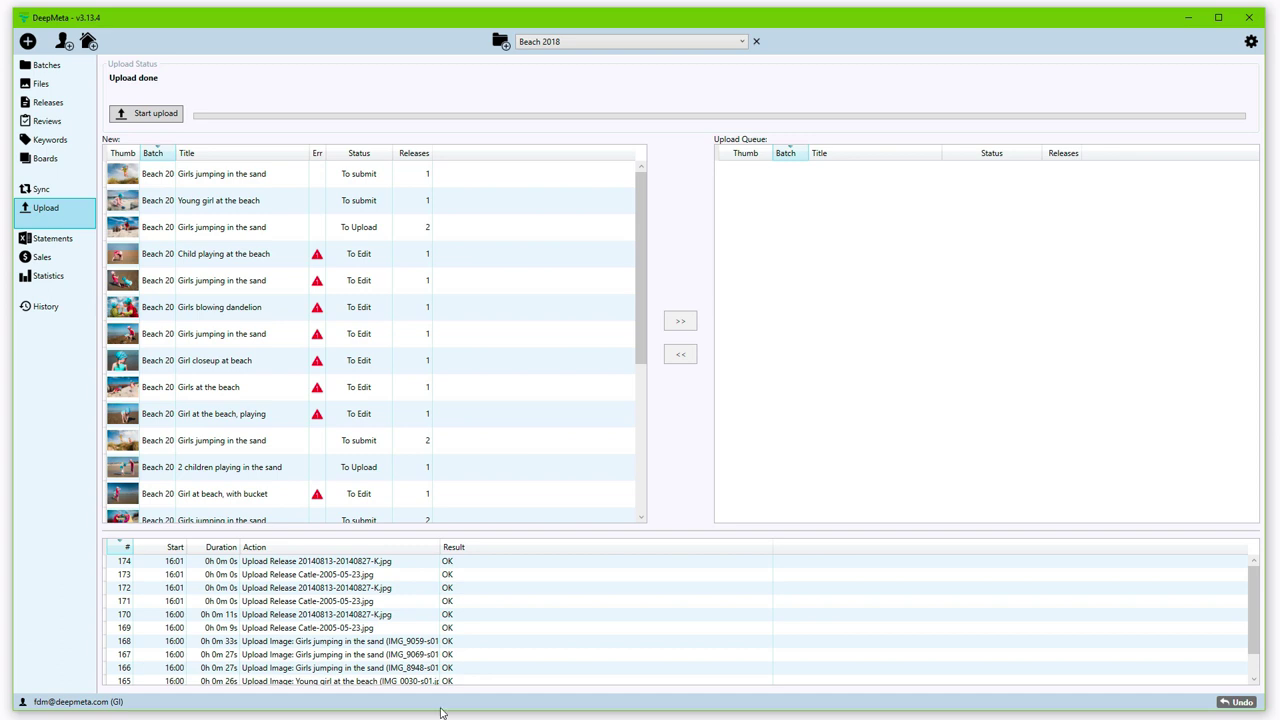
Step: Return to the Beach 2018 Files list, review the Advanced upload preferences, and bring up a file's actions
left_click(32, 82)
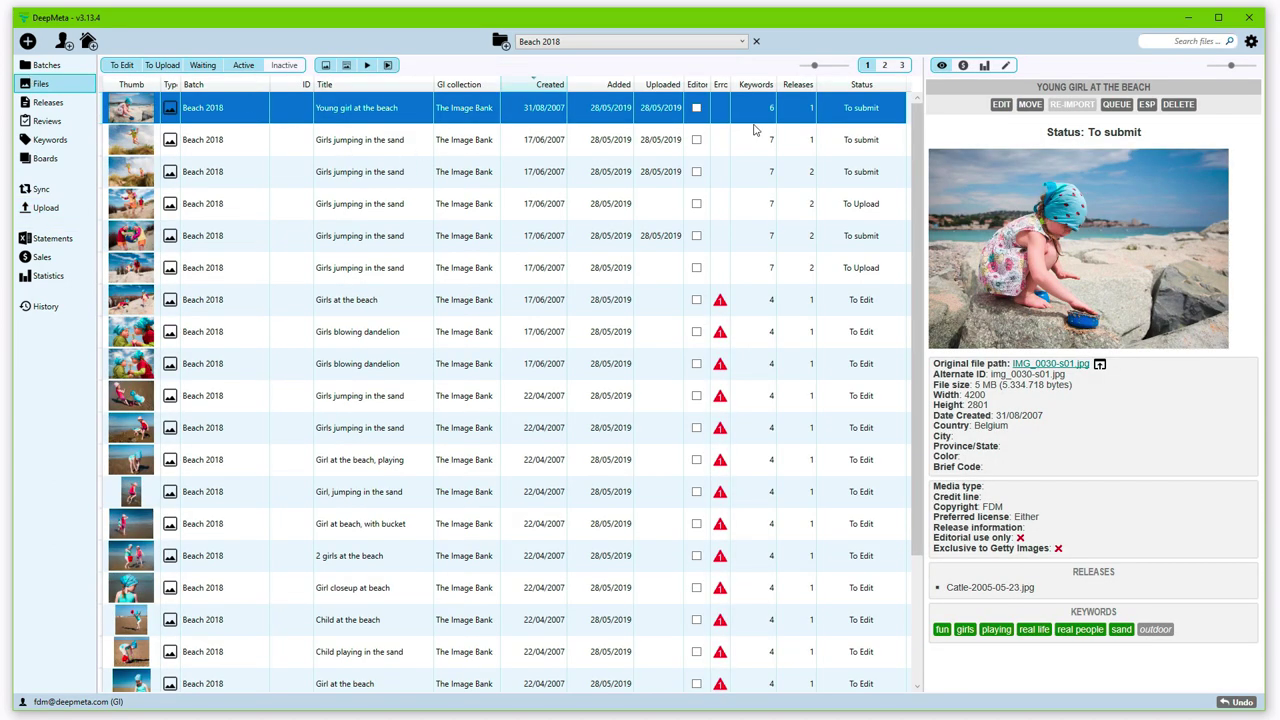
left_click(858, 147)
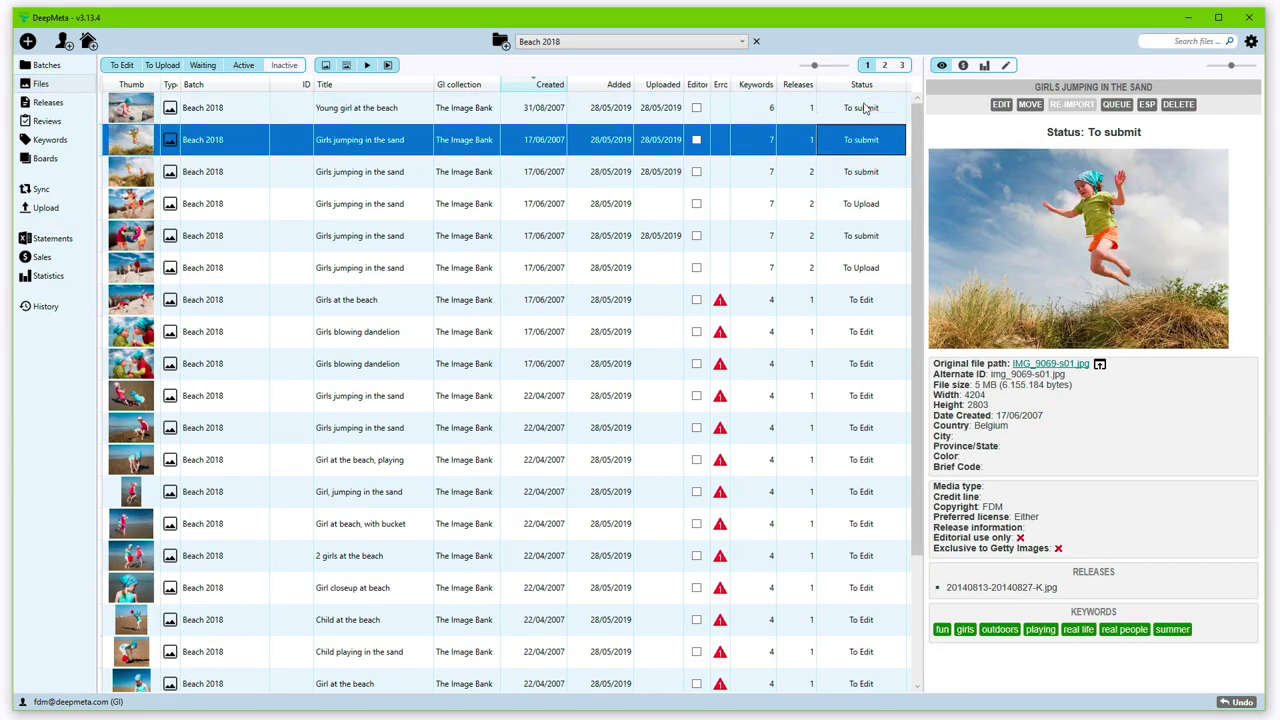
left_click(1251, 42)
left_click(1264, 80)
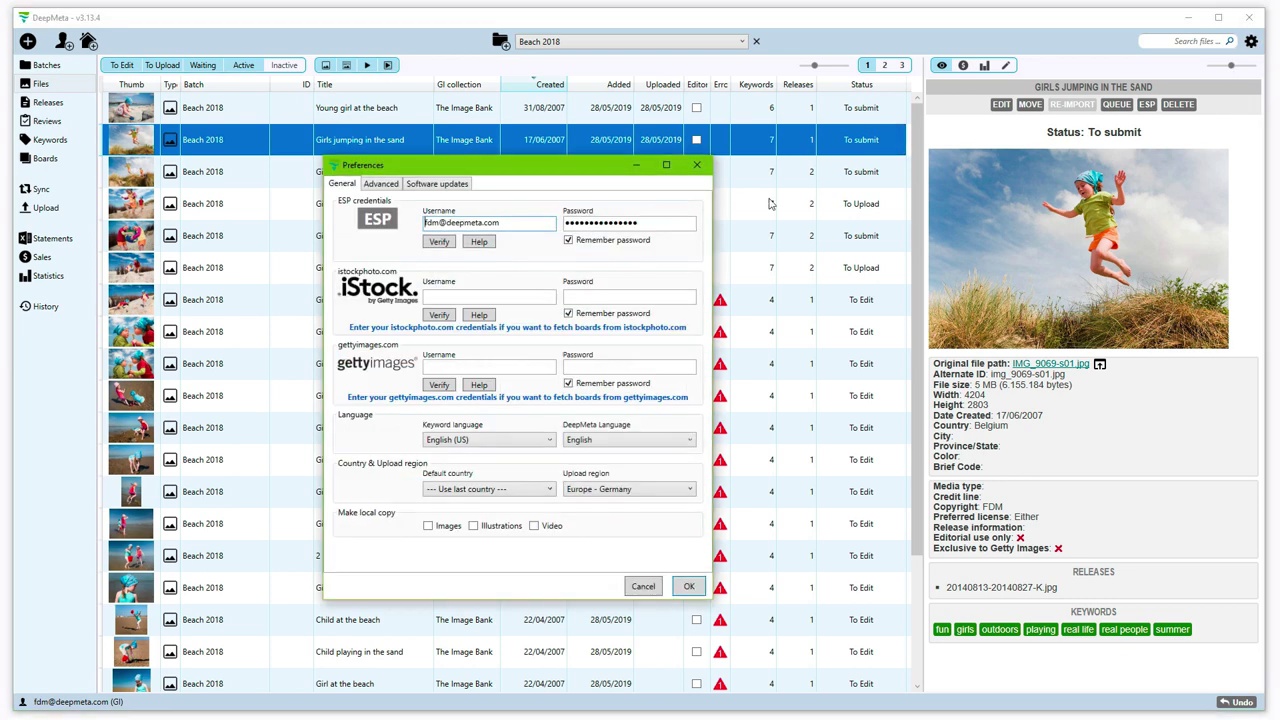
left_click(382, 184)
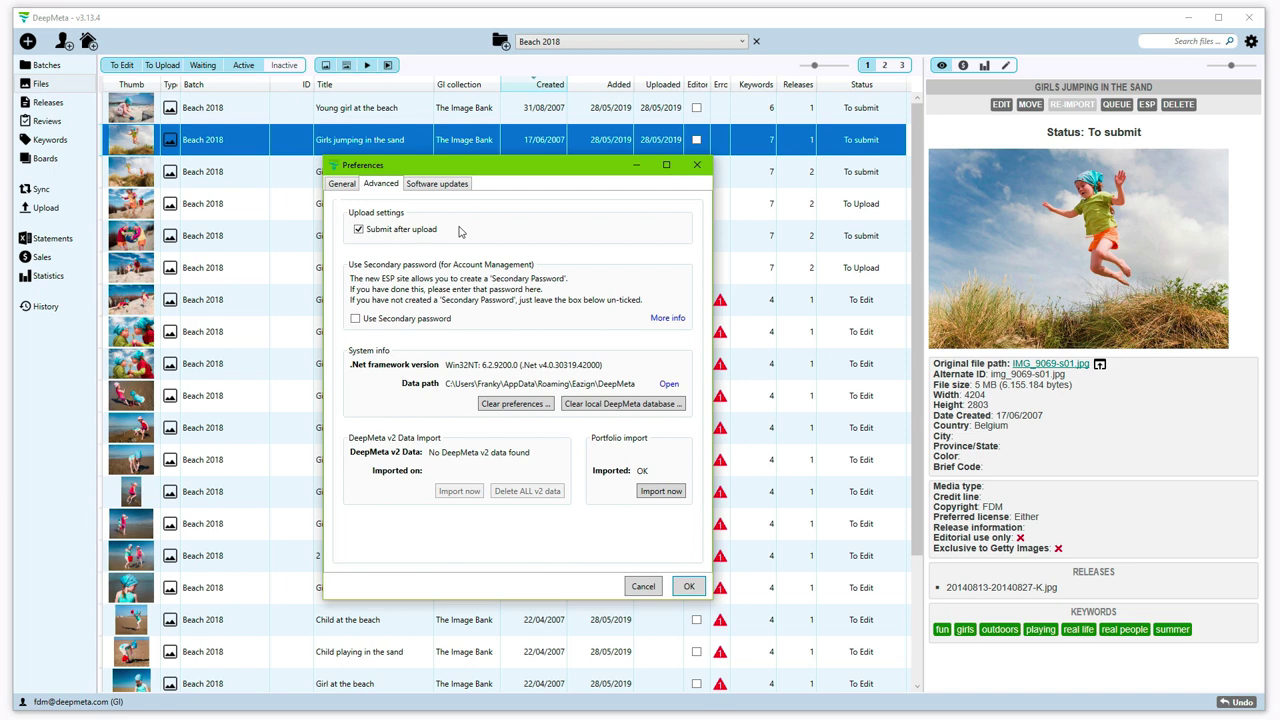
left_click(698, 166)
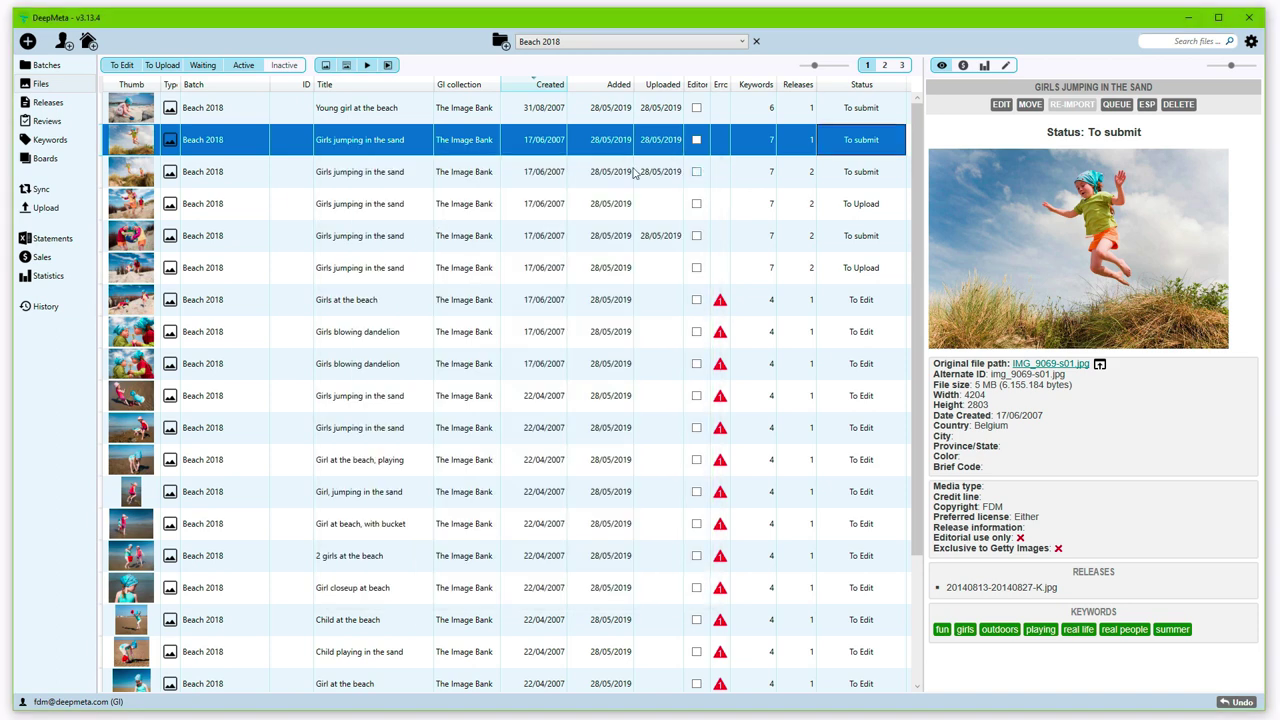
right_click(410, 148)
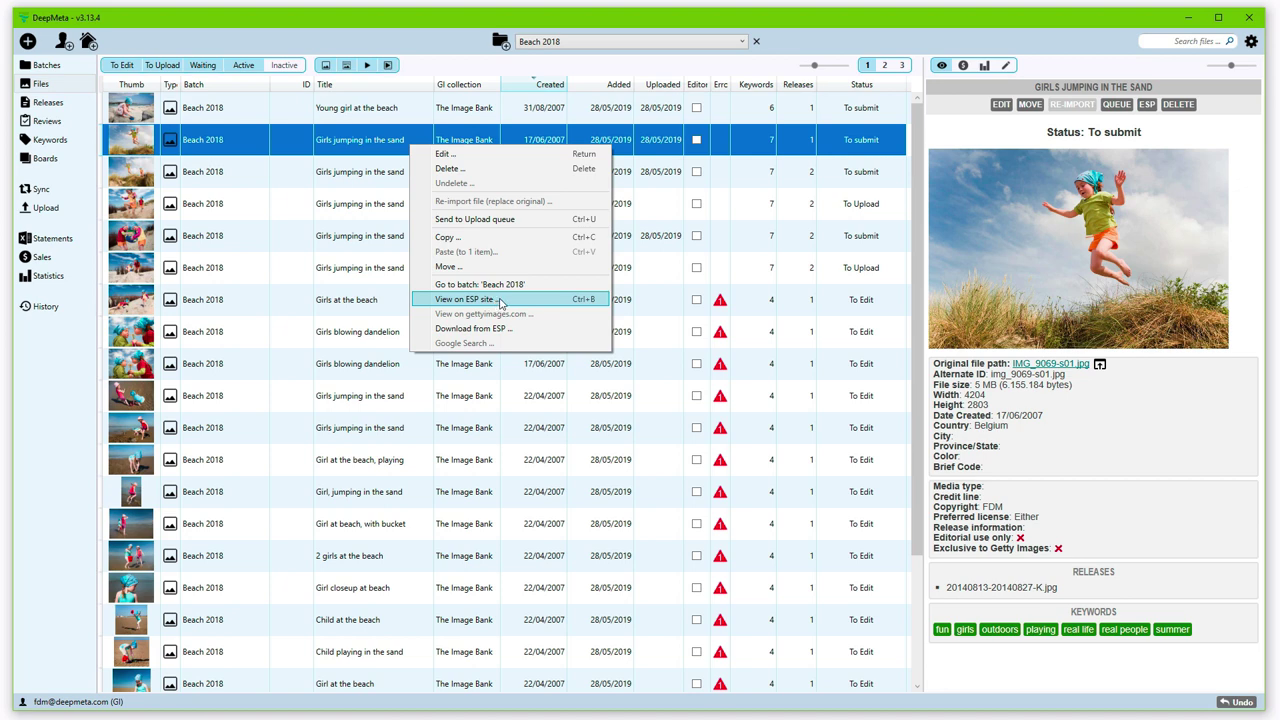
Step: View the Girls jumping in the sand file's Beach 2018 batch on the ESP site, then minimize Chrome
left_click(494, 302)
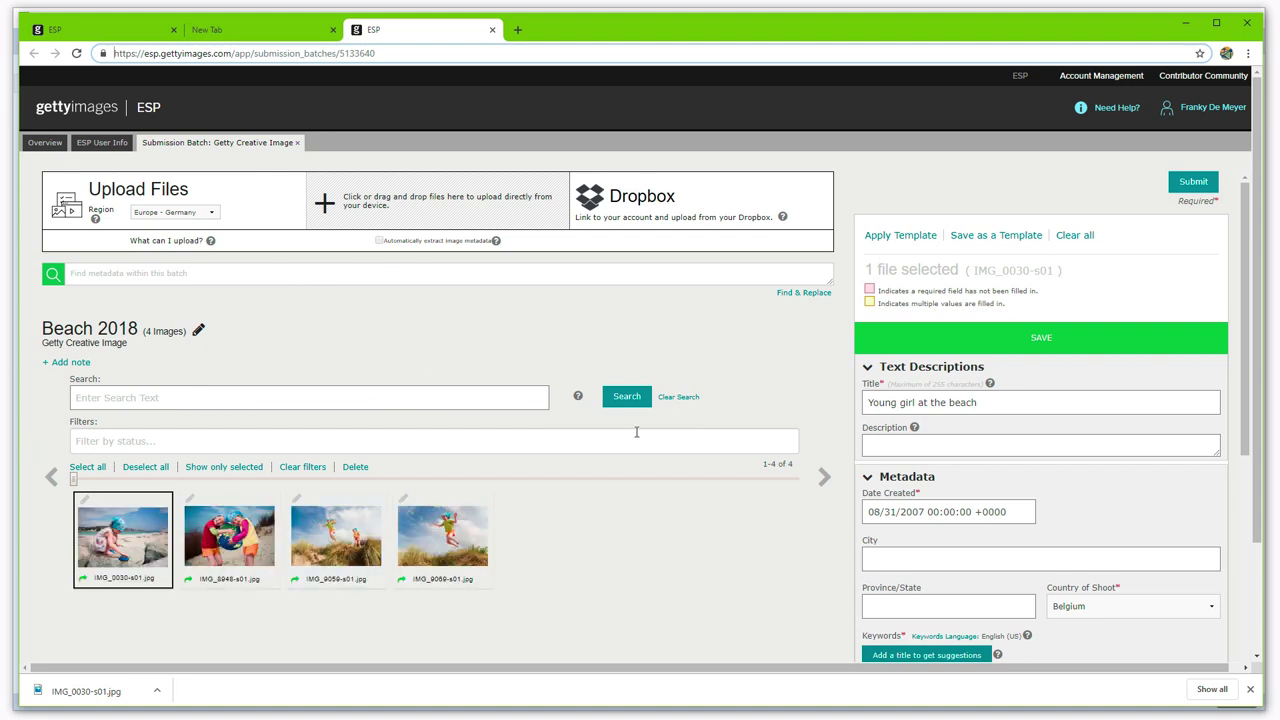
left_click(1182, 23)
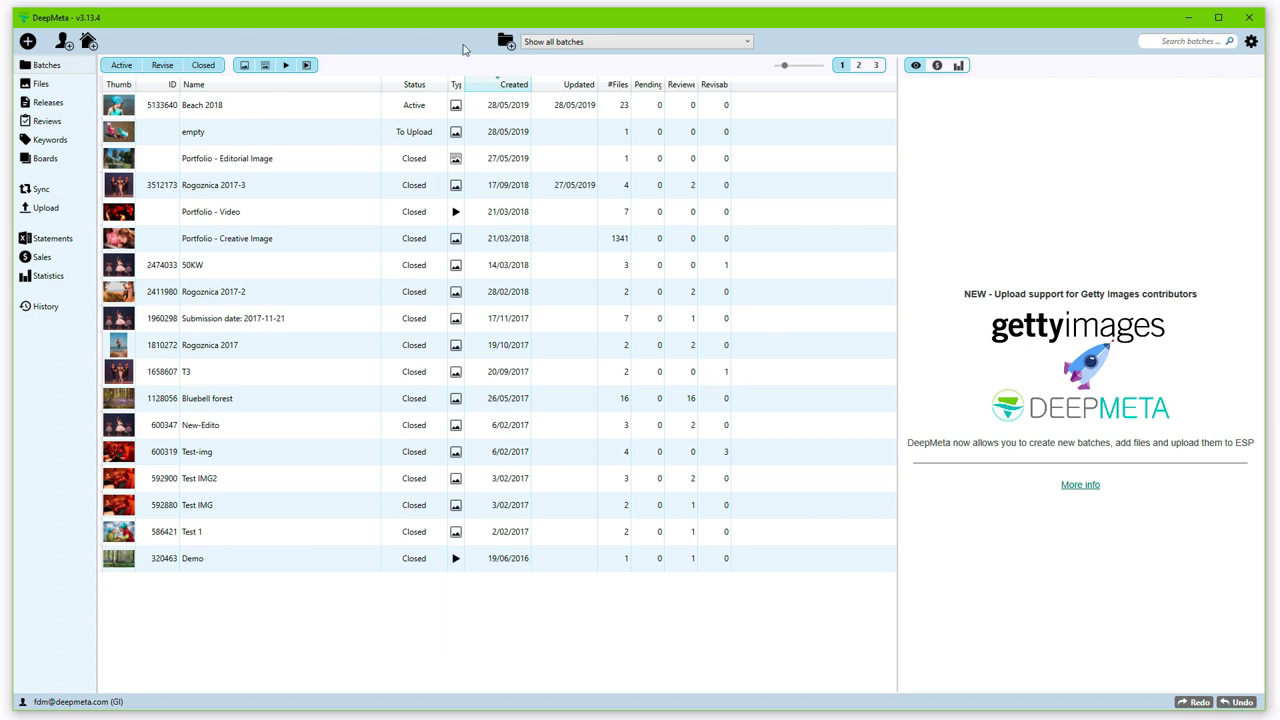
Step: Create a new Creative Video batch
left_click(507, 42)
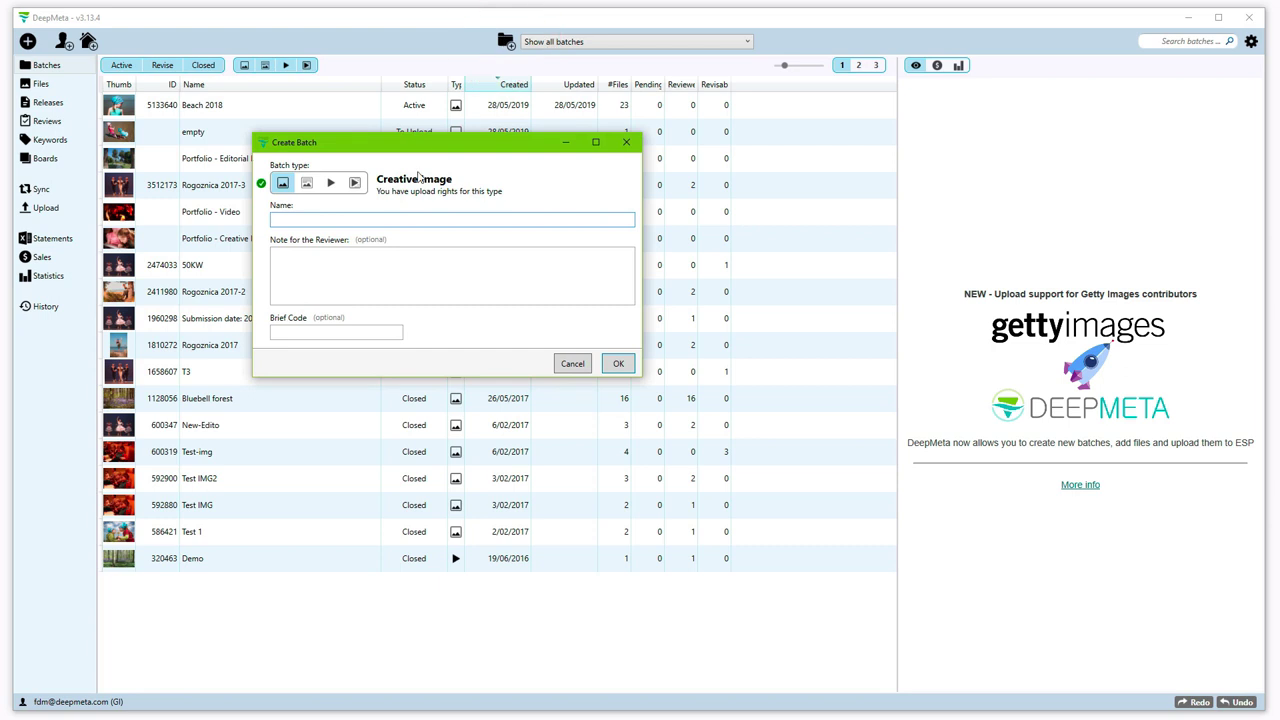
left_click(330, 185)
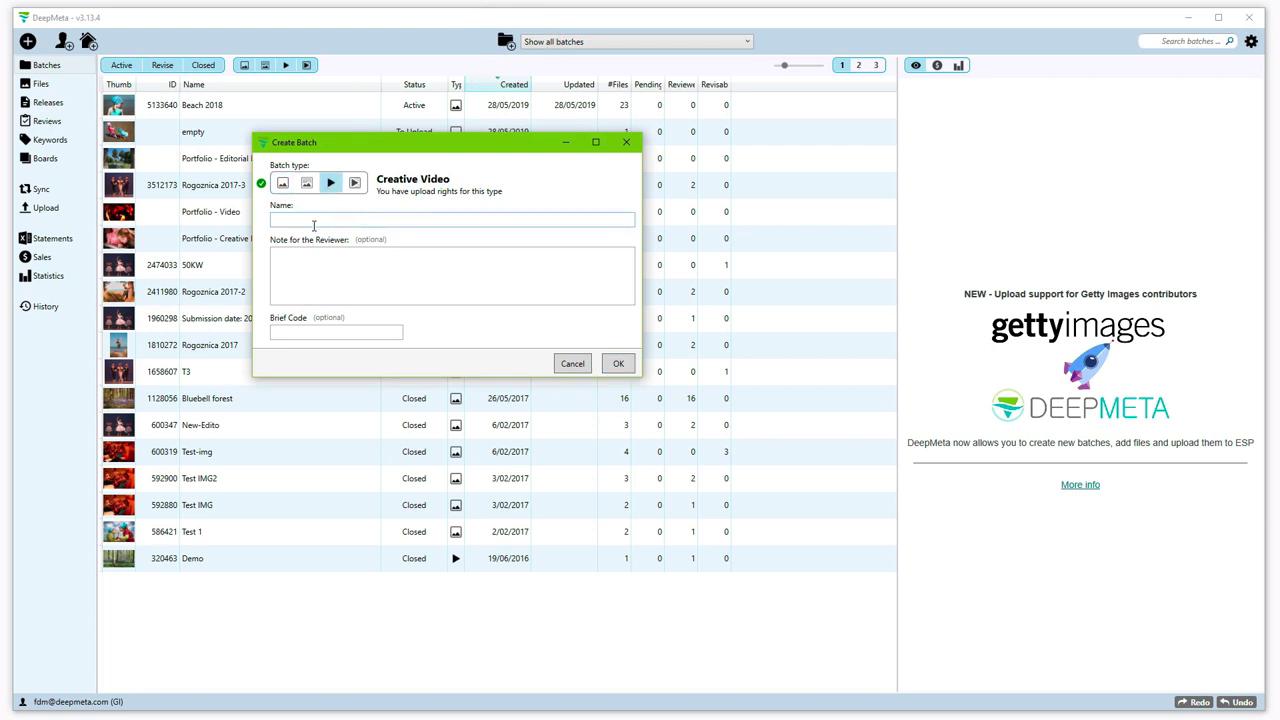
left_click(616, 366)
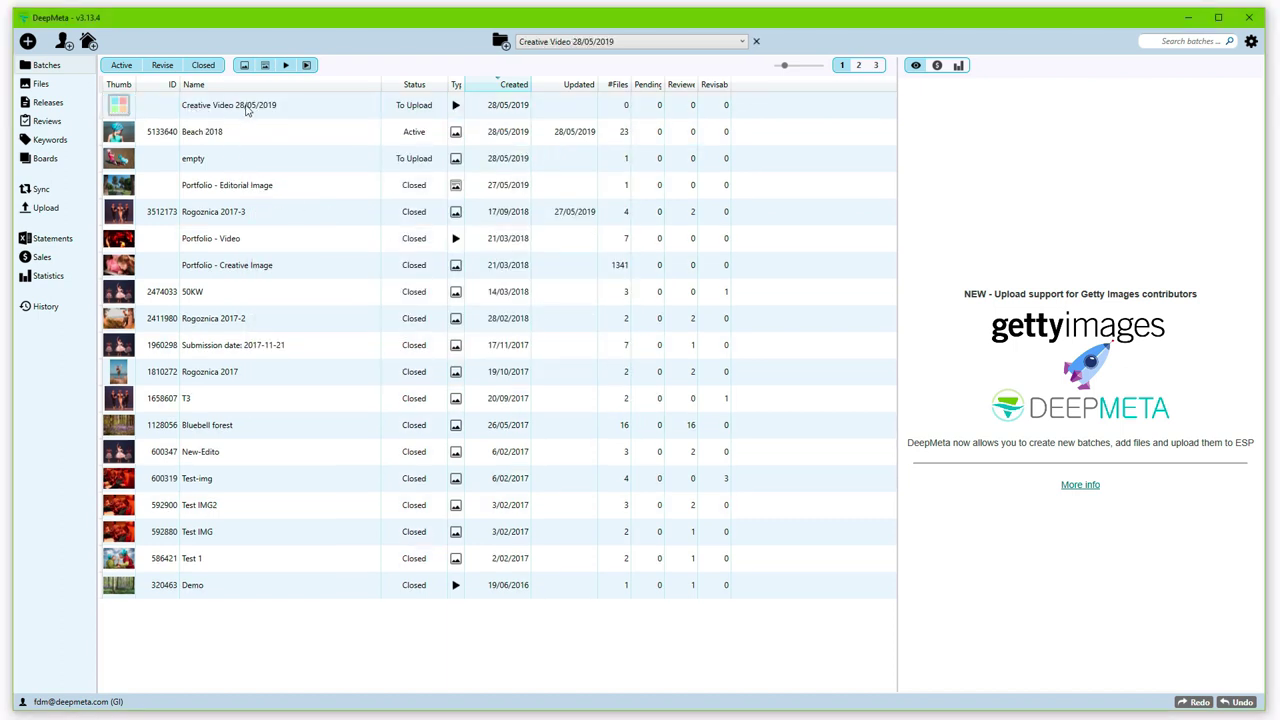
Step: Import 060-MOV022.mov into the new Creative Video 28/05/2019 batch
left_click(246, 109)
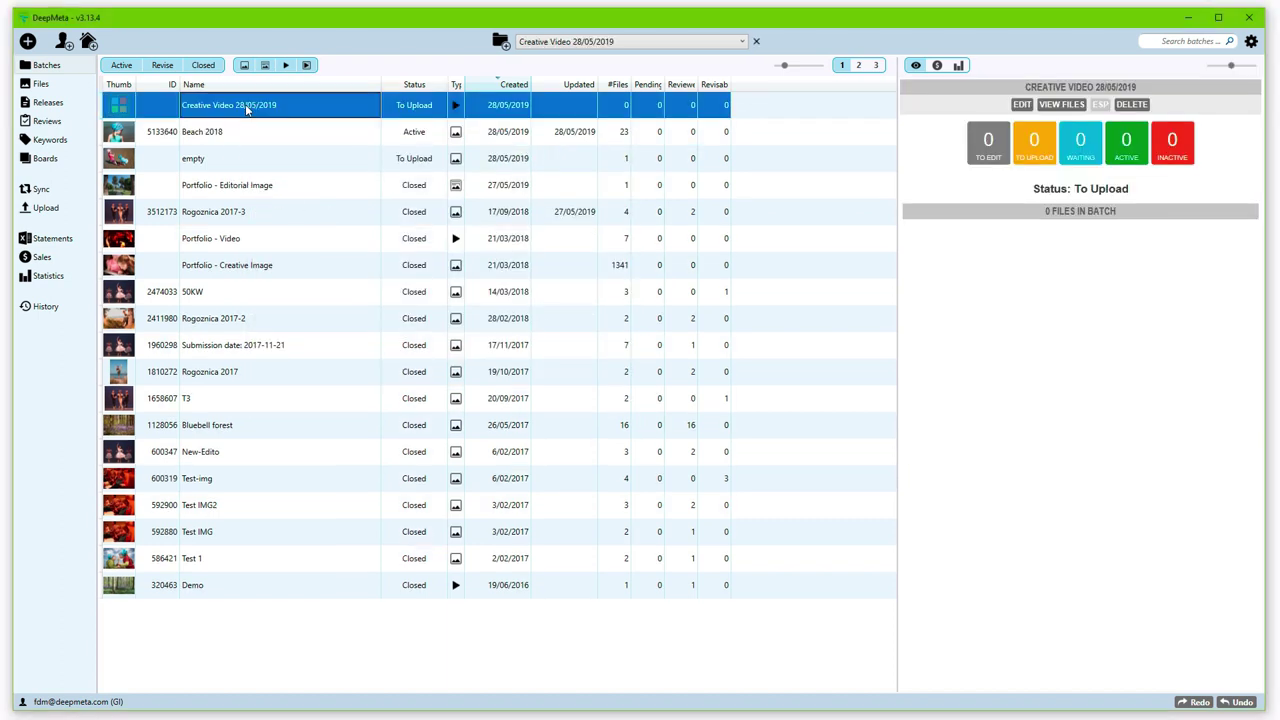
left_click(27, 41)
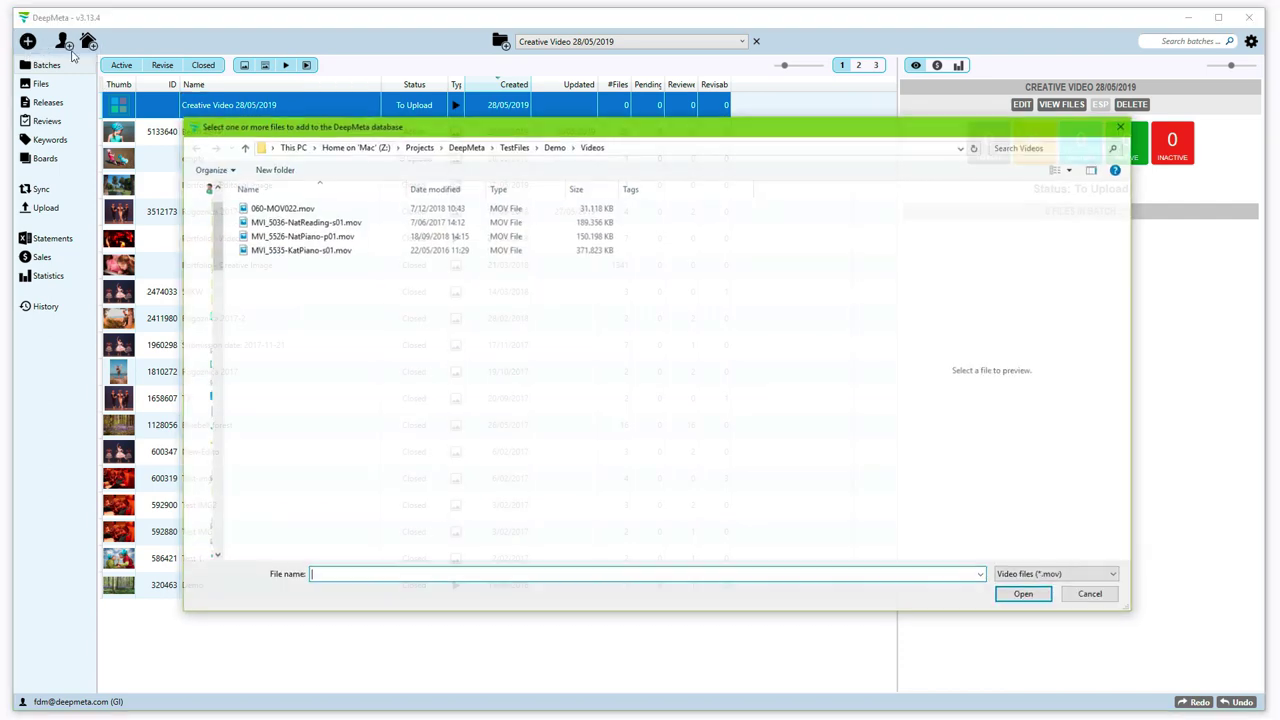
double_click(284, 208)
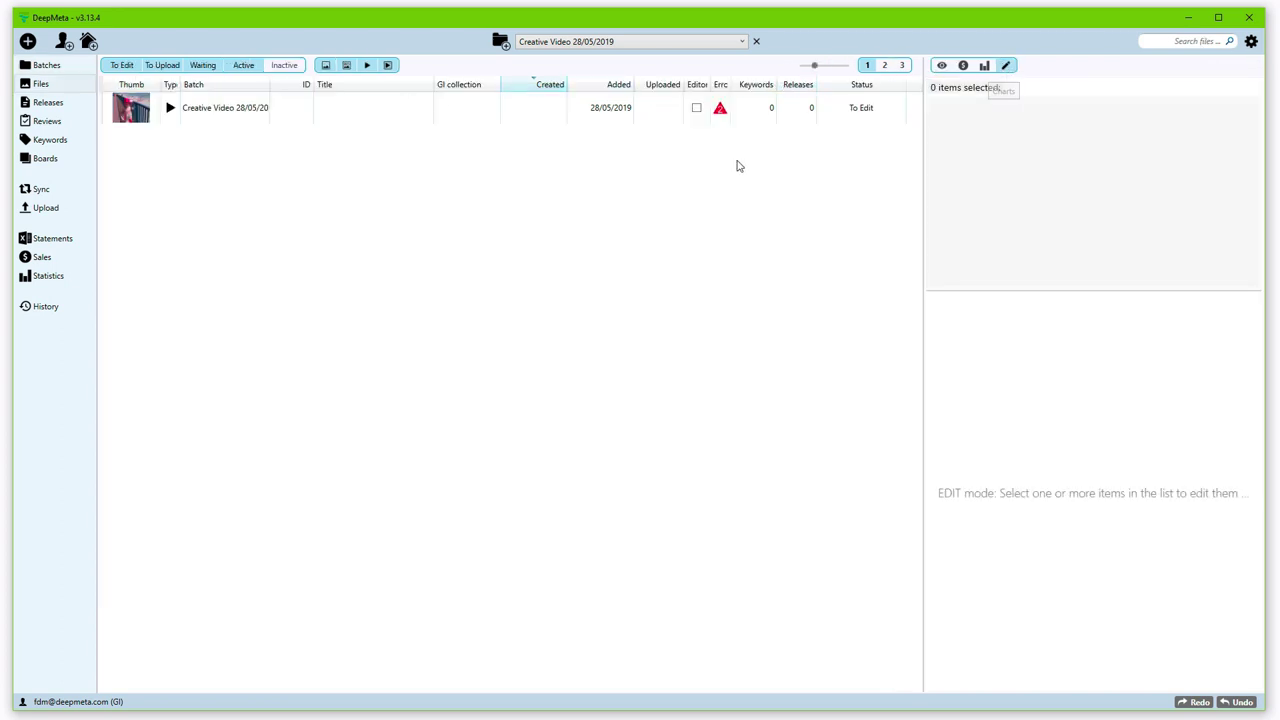
Step: Try a later poster frame on the imported video's preview, then undo it
left_click(711, 107)
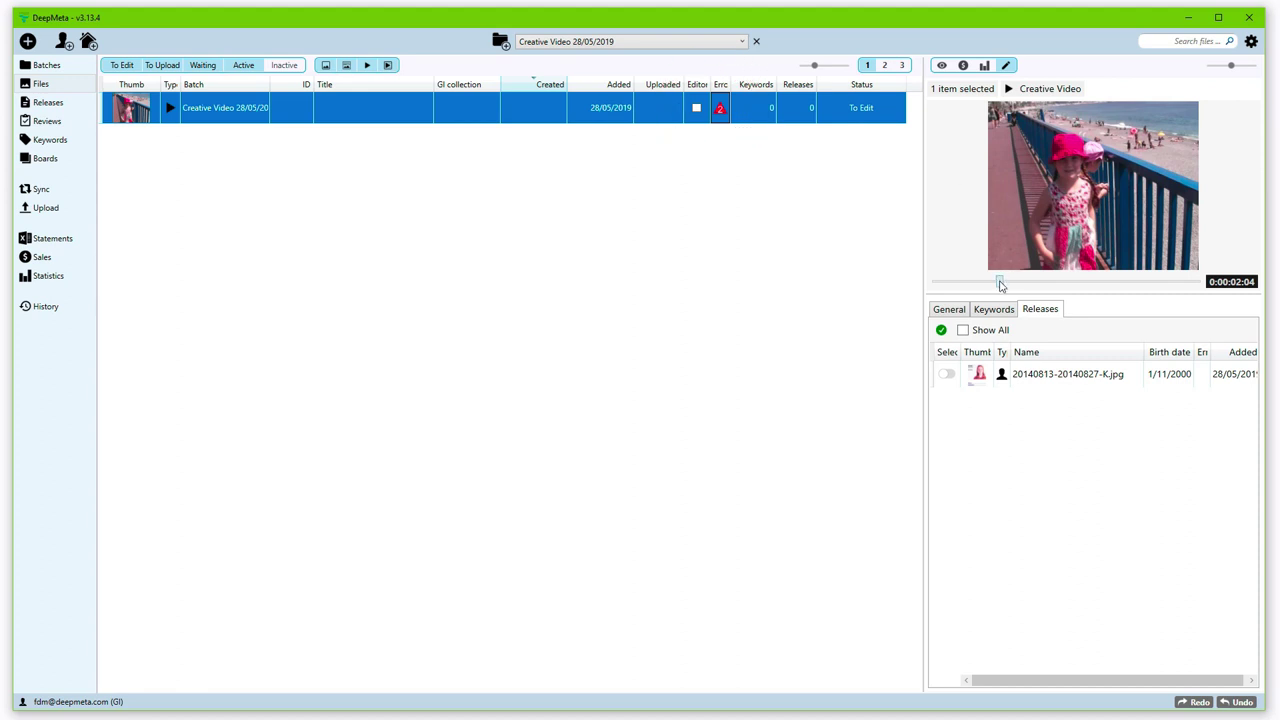
left_click_drag(1000, 284, 987, 288)
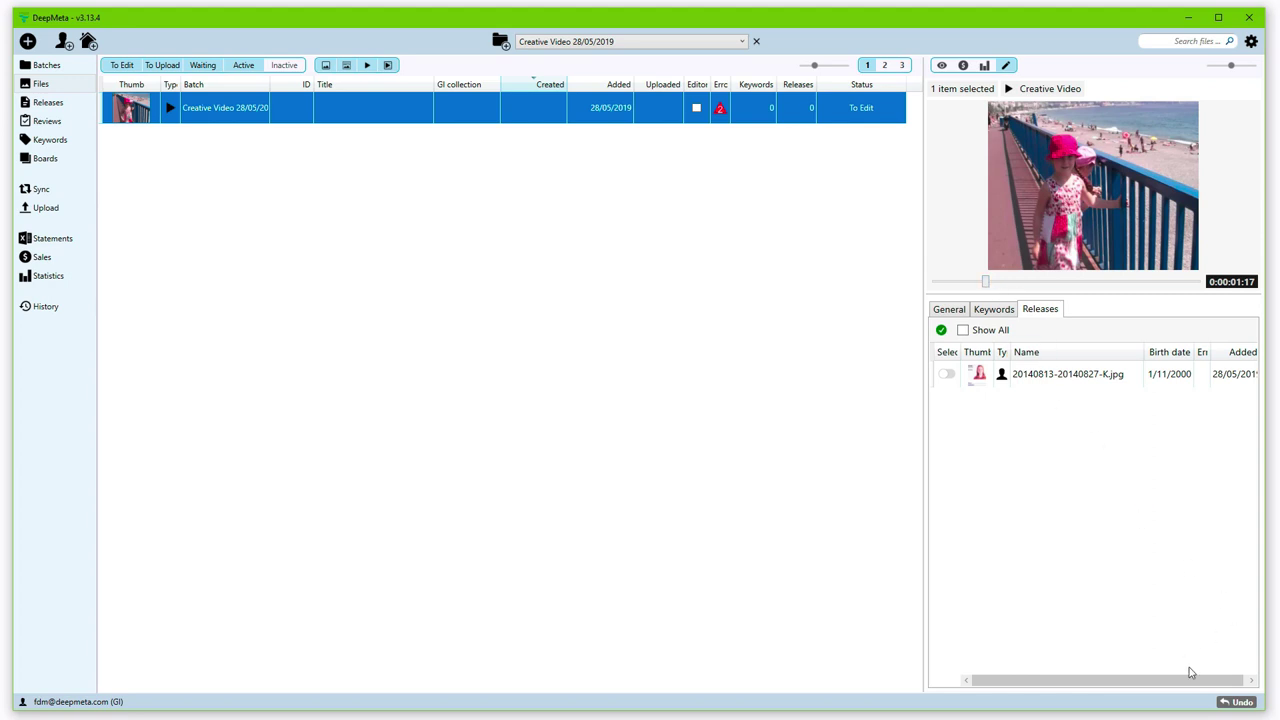
left_click(1240, 703)
Step: Undo further changes, restoring the 0:00:02:04 frame and earlier copyright value on 23 files
left_click(1240, 703)
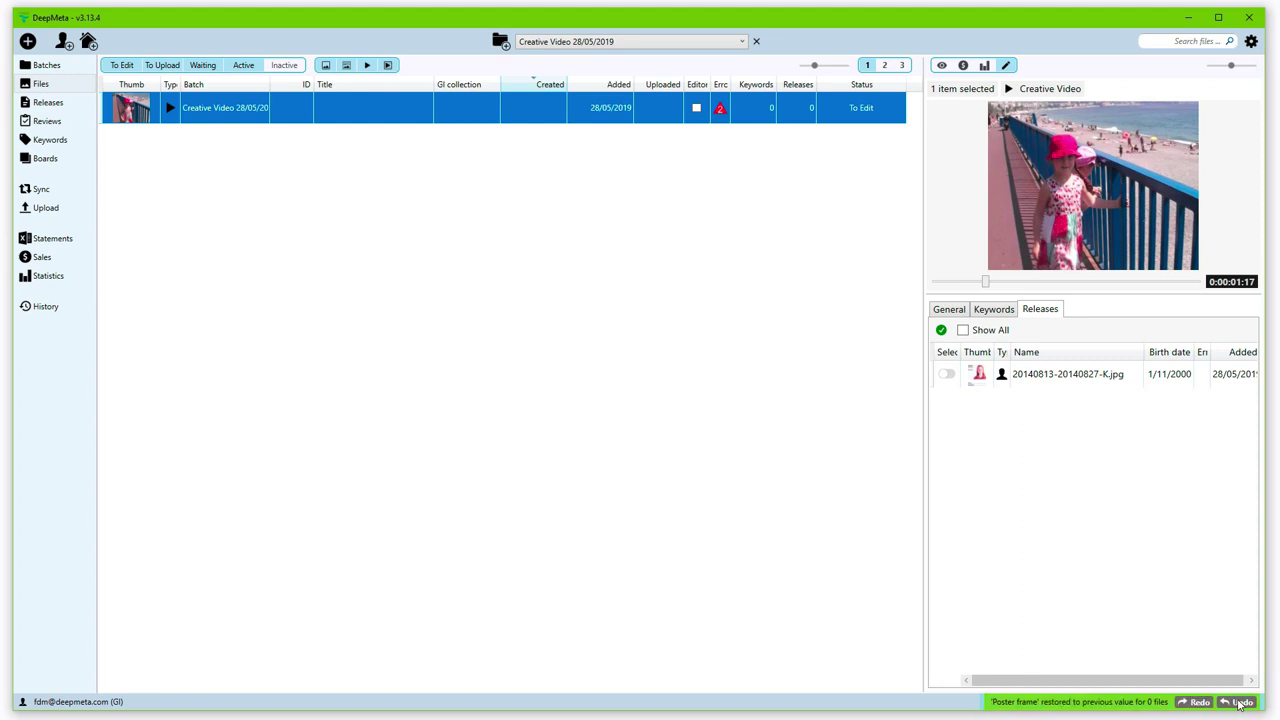
left_click(1240, 703)
left_click(1240, 703)
left_click(1240, 703)
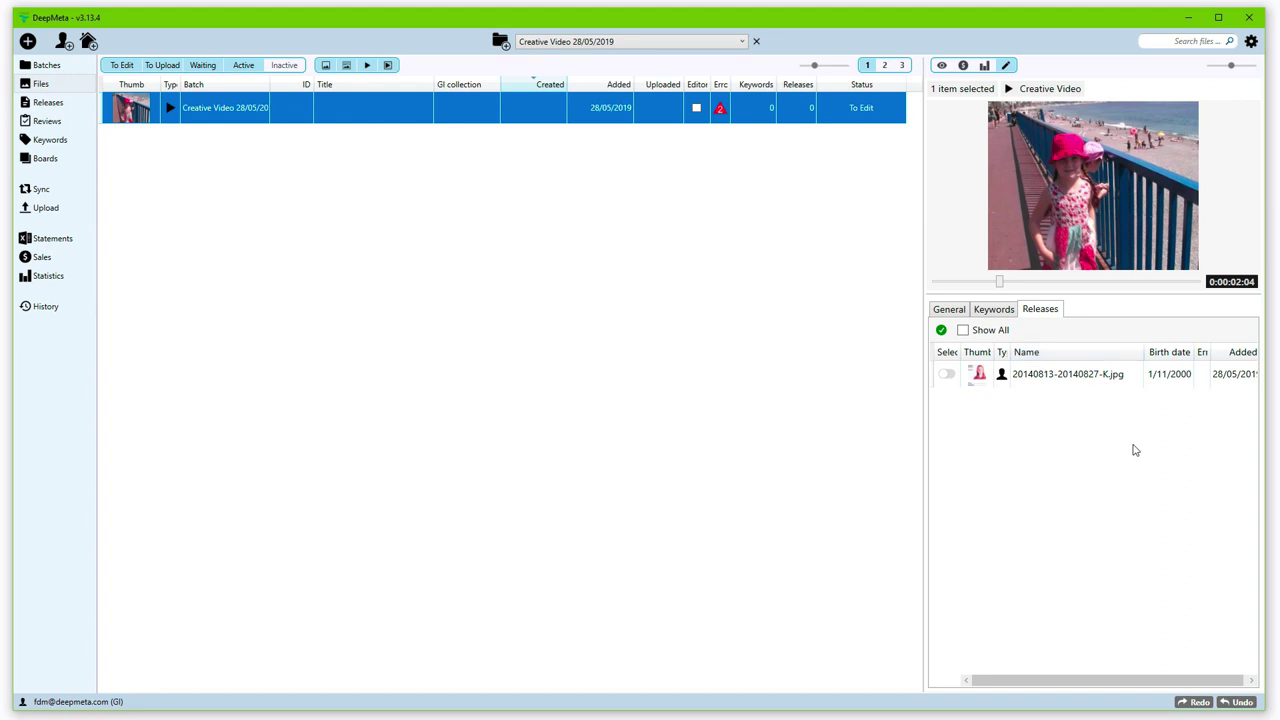